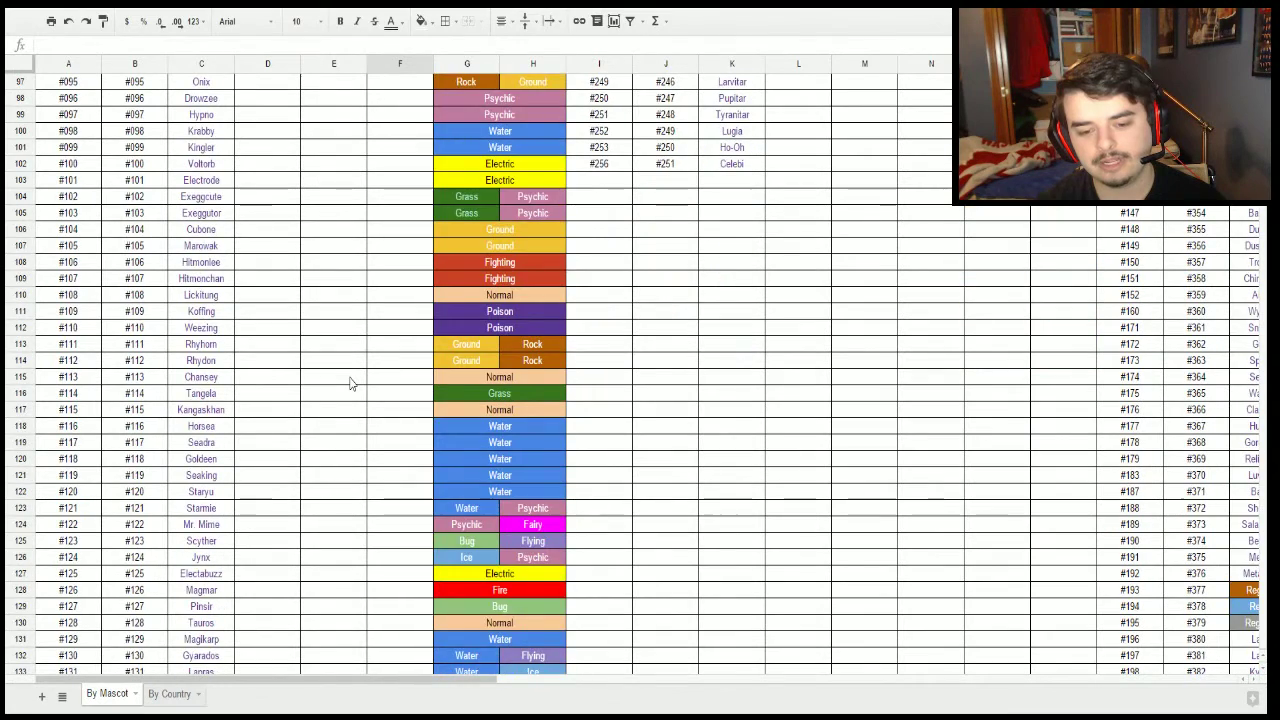
Look over the Generation I list, the Kanto, Johto and National totals, and the rules and credits on the By Mascot sheet.
scroll(350, 383, down, 4)
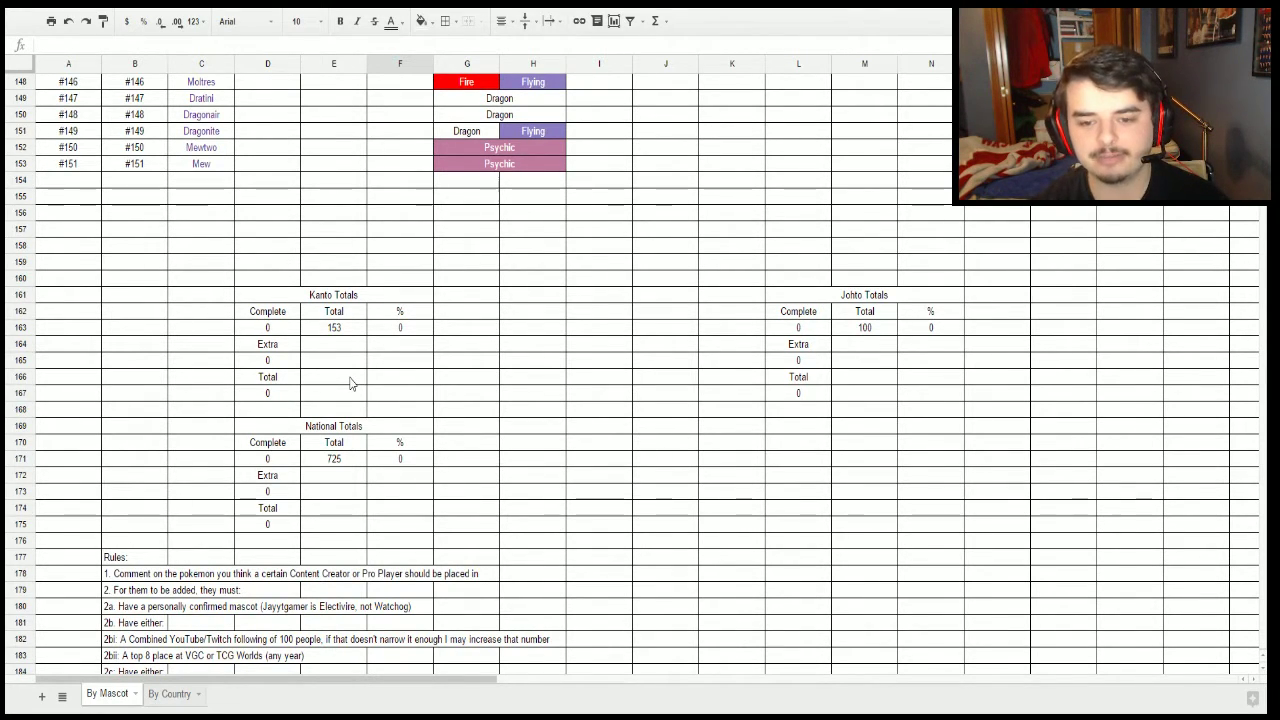
scroll(350, 383, down, 2)
scroll(330, 388, up, 5)
scroll(333, 392, down, 7)
scroll(333, 392, down, 2)
scroll(333, 392, up, 3)
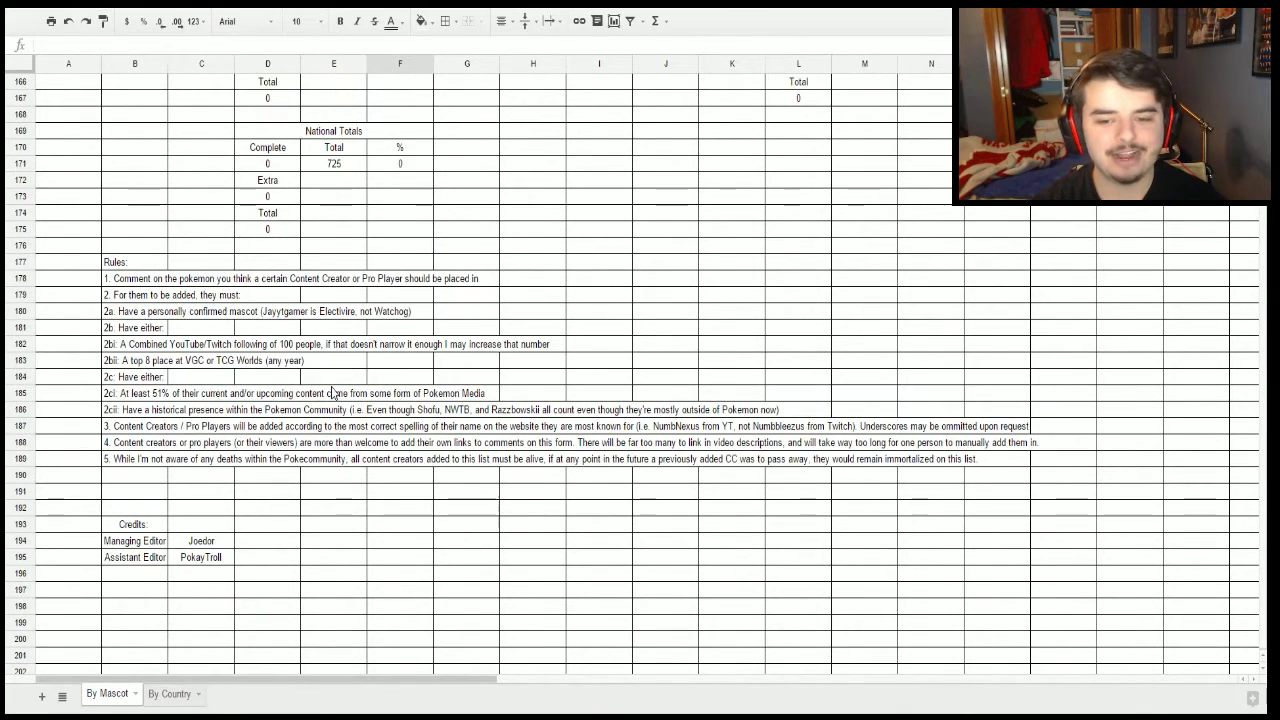
scroll(333, 392, down, 1)
scroll(333, 392, up, 1)
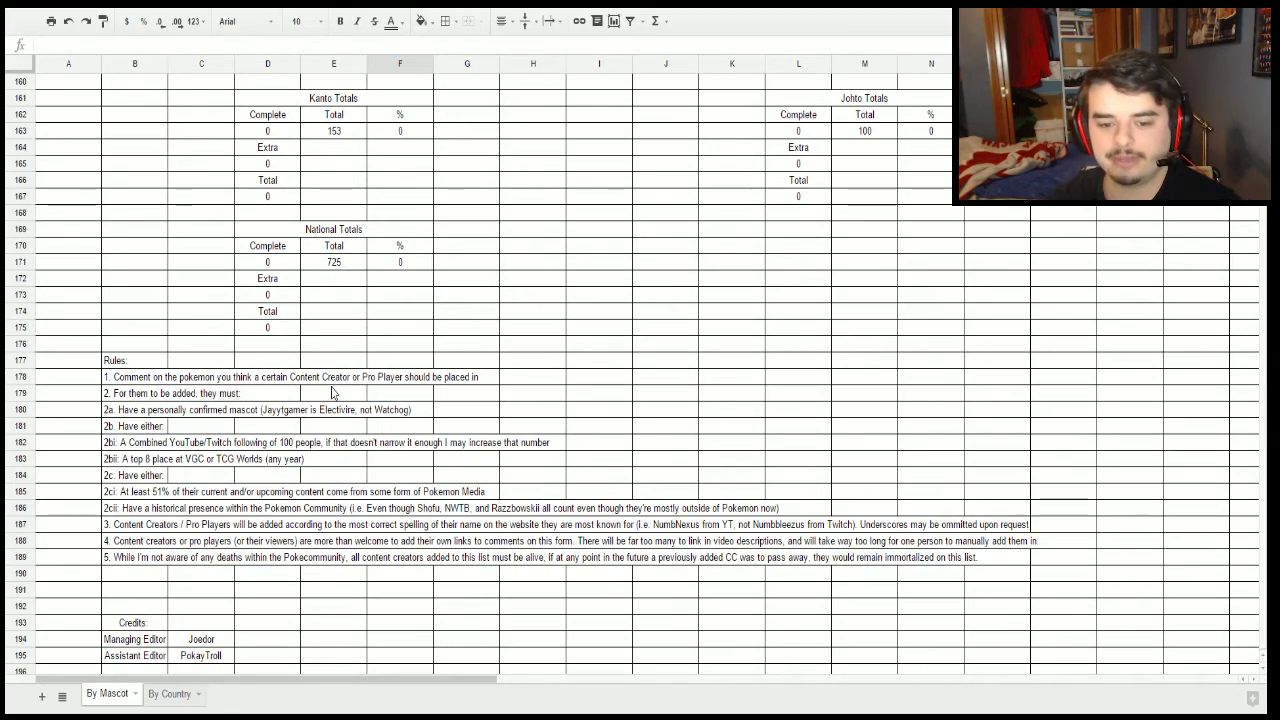
scroll(333, 393, up, 4)
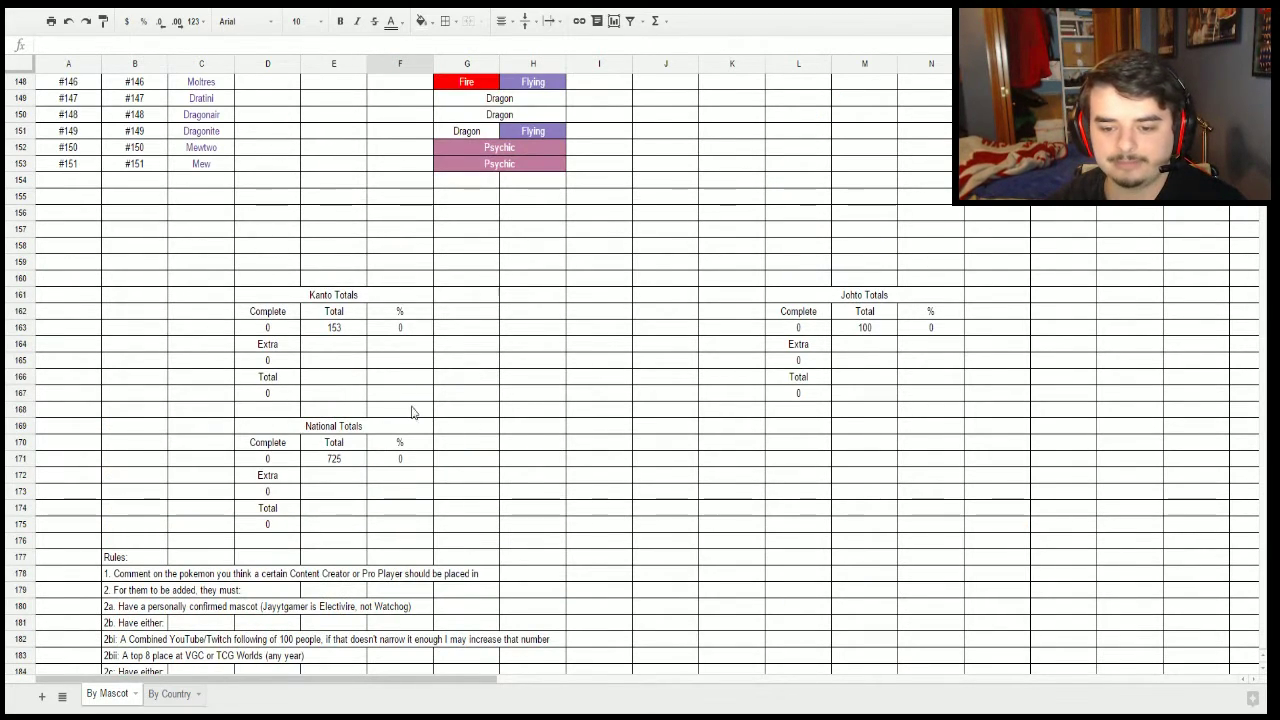
scroll(393, 471, down, 5)
scroll(390, 472, up, 4)
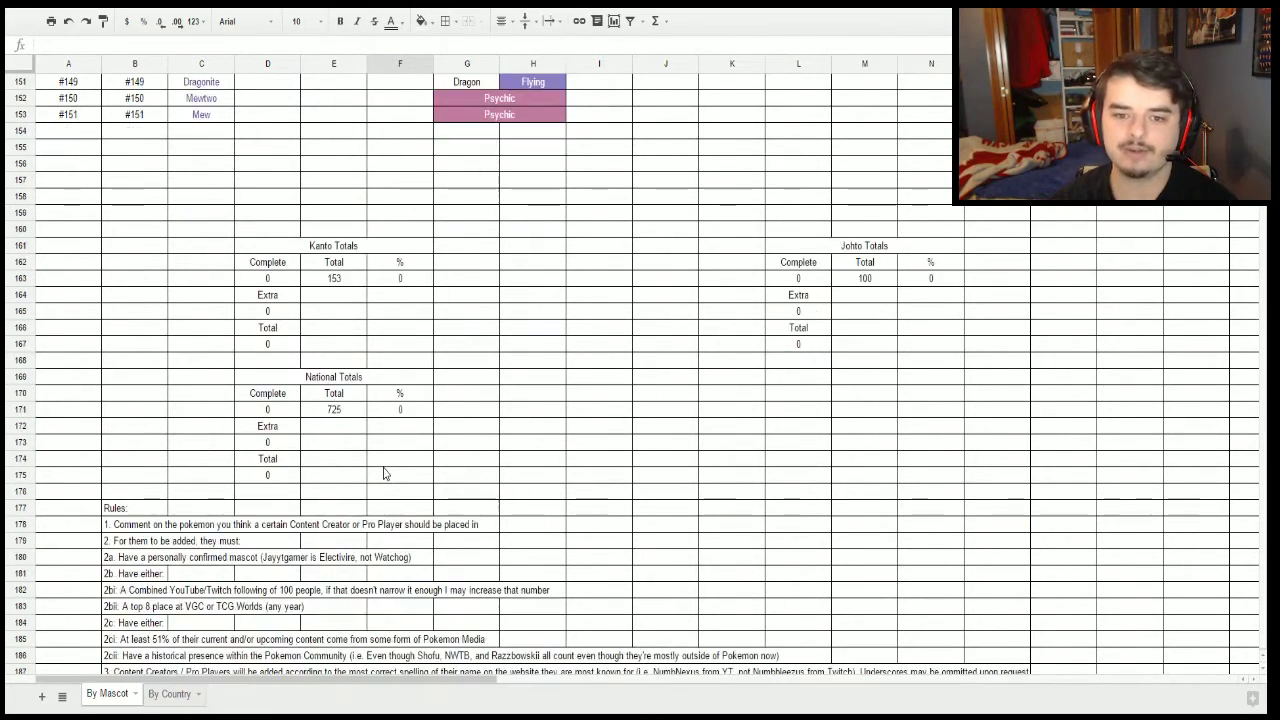
scroll(385, 474, up, 4)
scroll(383, 473, up, 1)
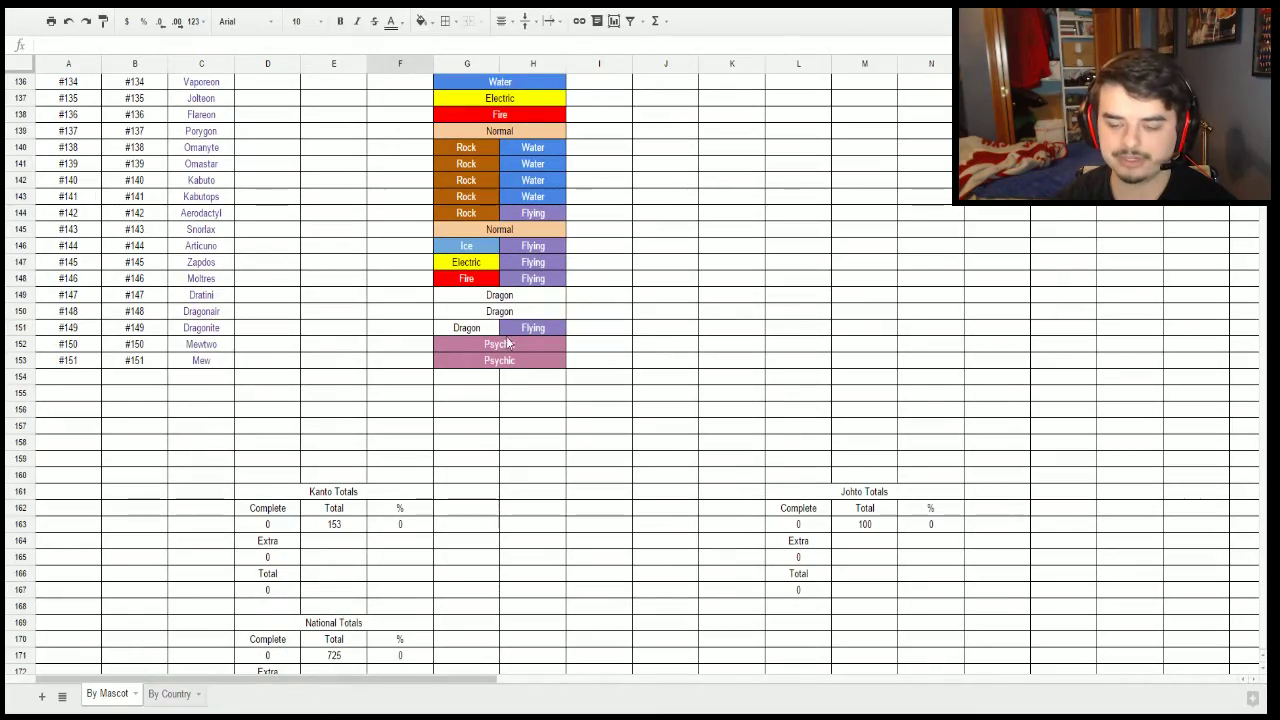
scroll(507, 432, up, 2)
scroll(507, 432, up, 20)
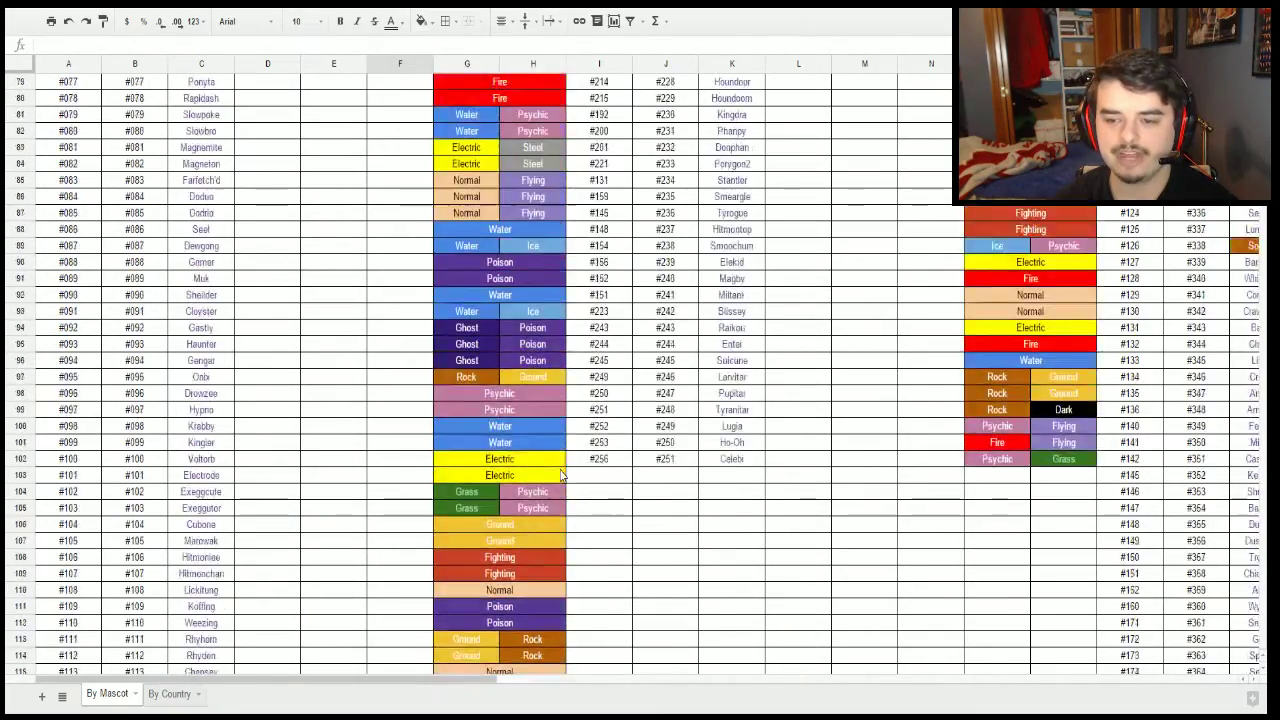
scroll(562, 476, up, 20)
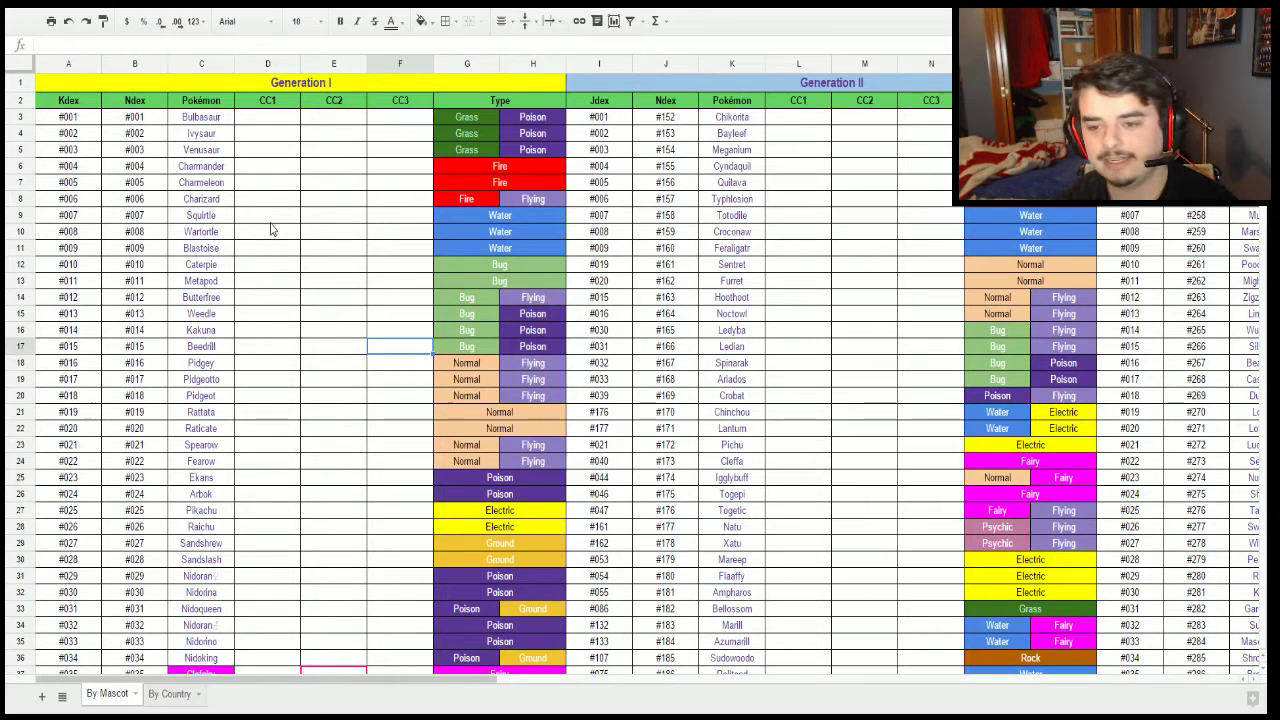
Examine the empty CC1 cells of the Generation I list and read the rules for adding content creators, starting with rule 1.
click(263, 126)
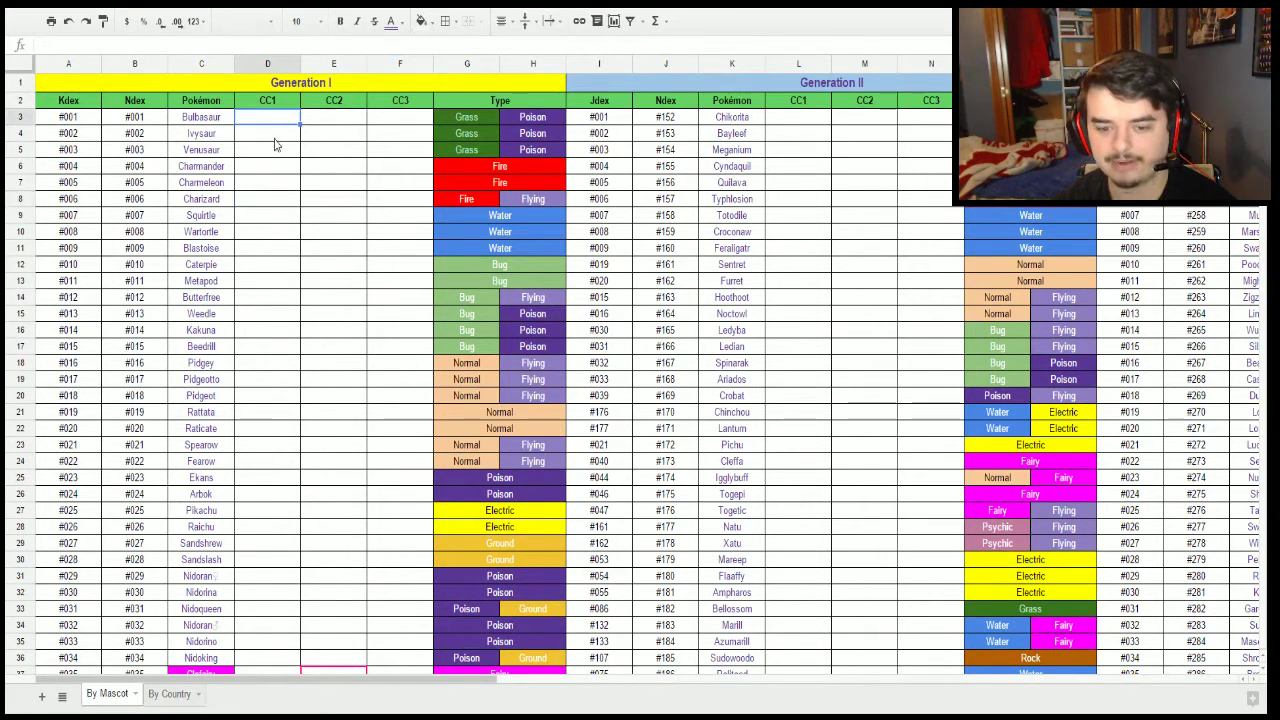
click(201, 247)
click(283, 216)
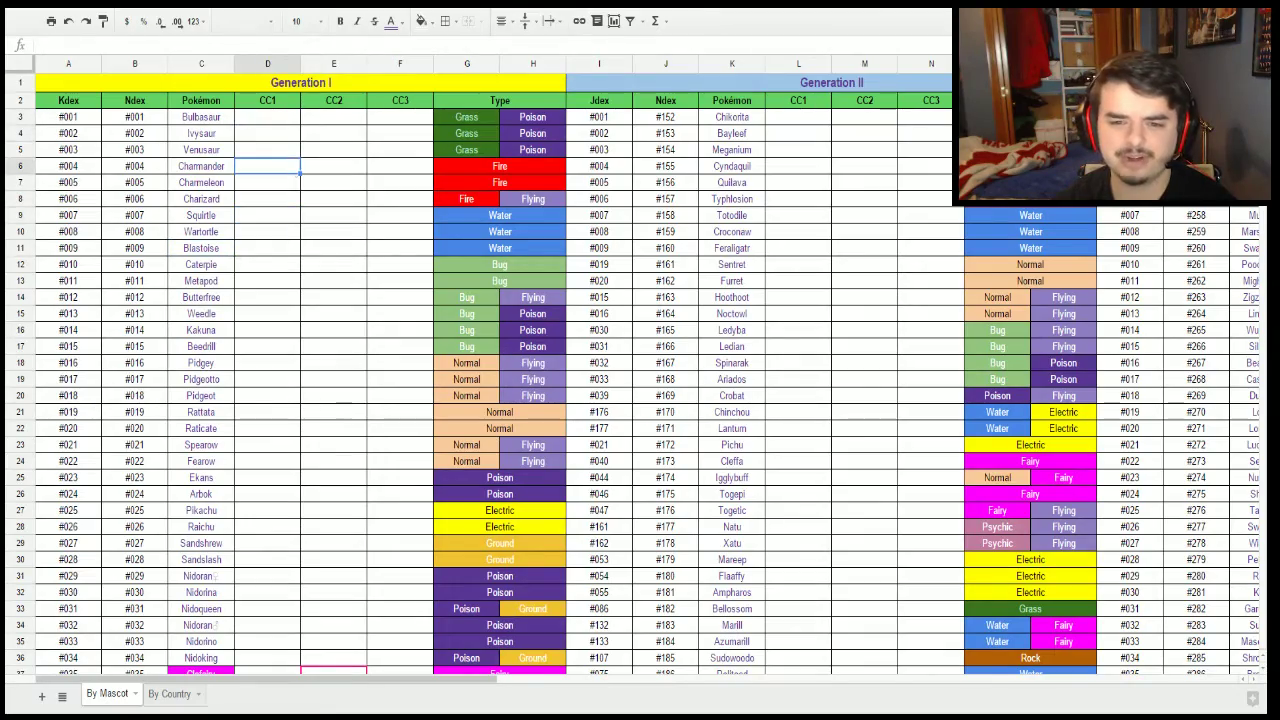
scroll(281, 130, down, 8)
scroll(286, 180, down, 17)
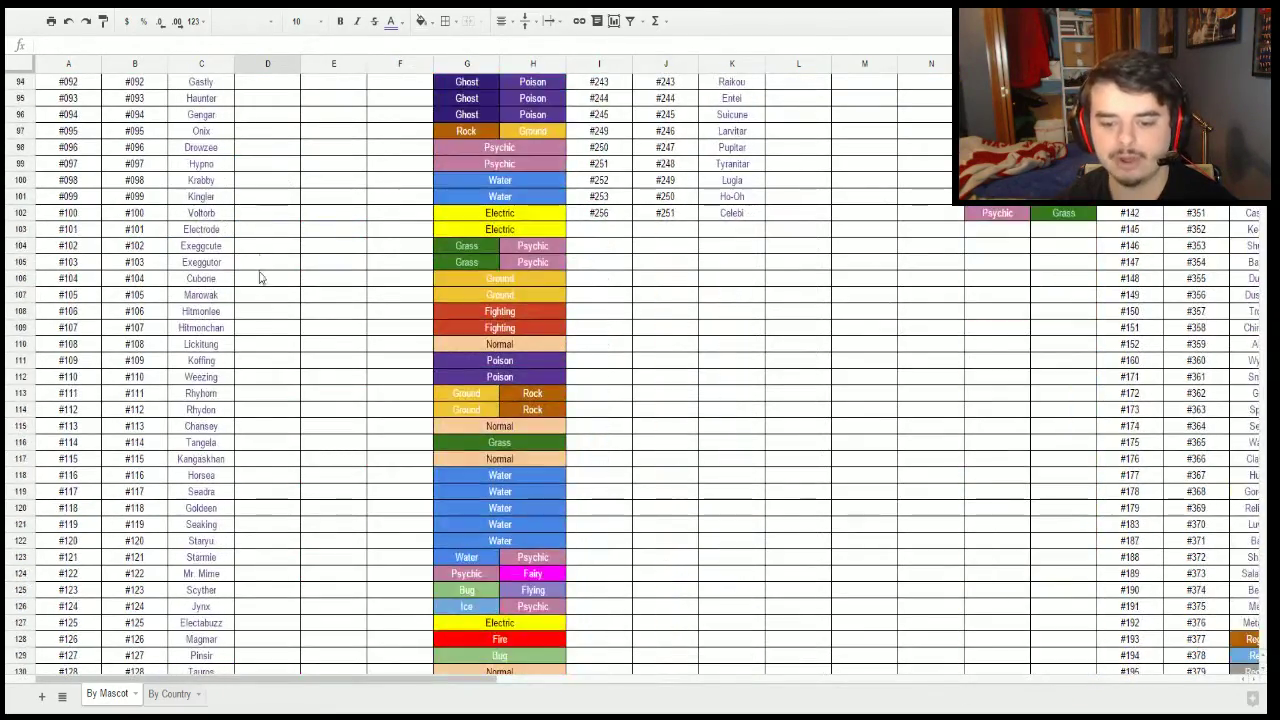
scroll(245, 347, down, 6)
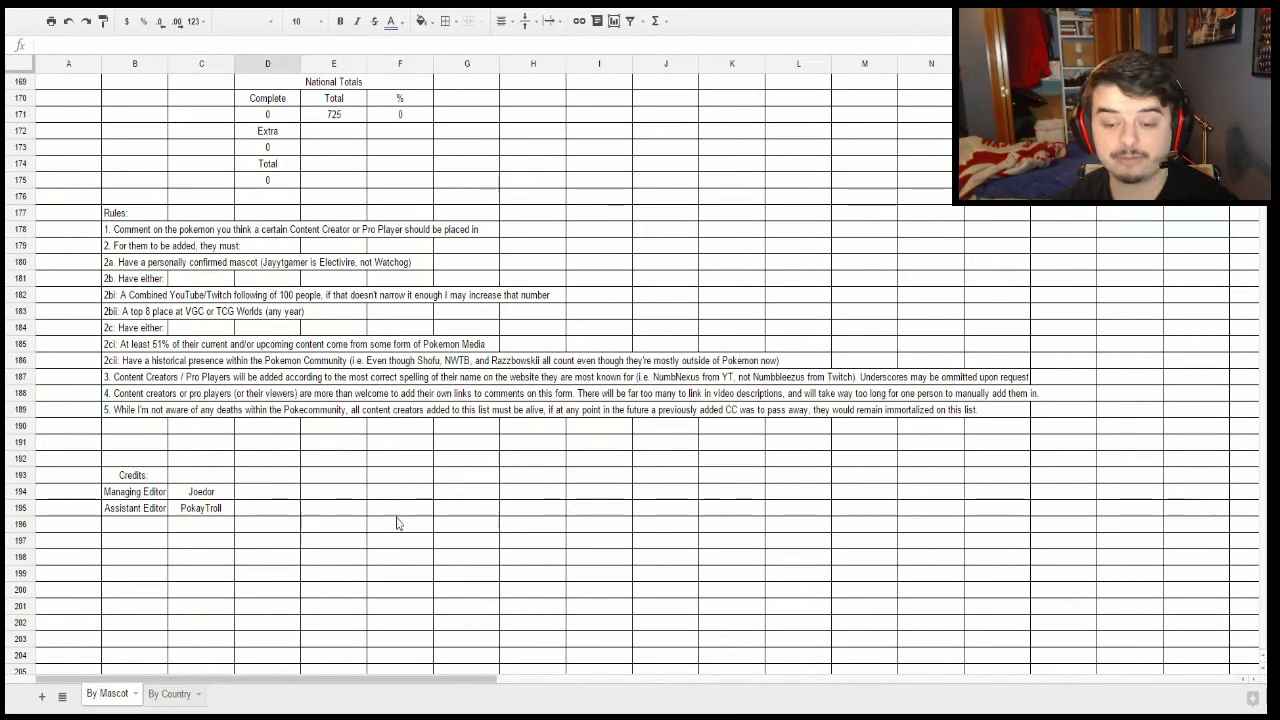
scroll(422, 527, up, 17)
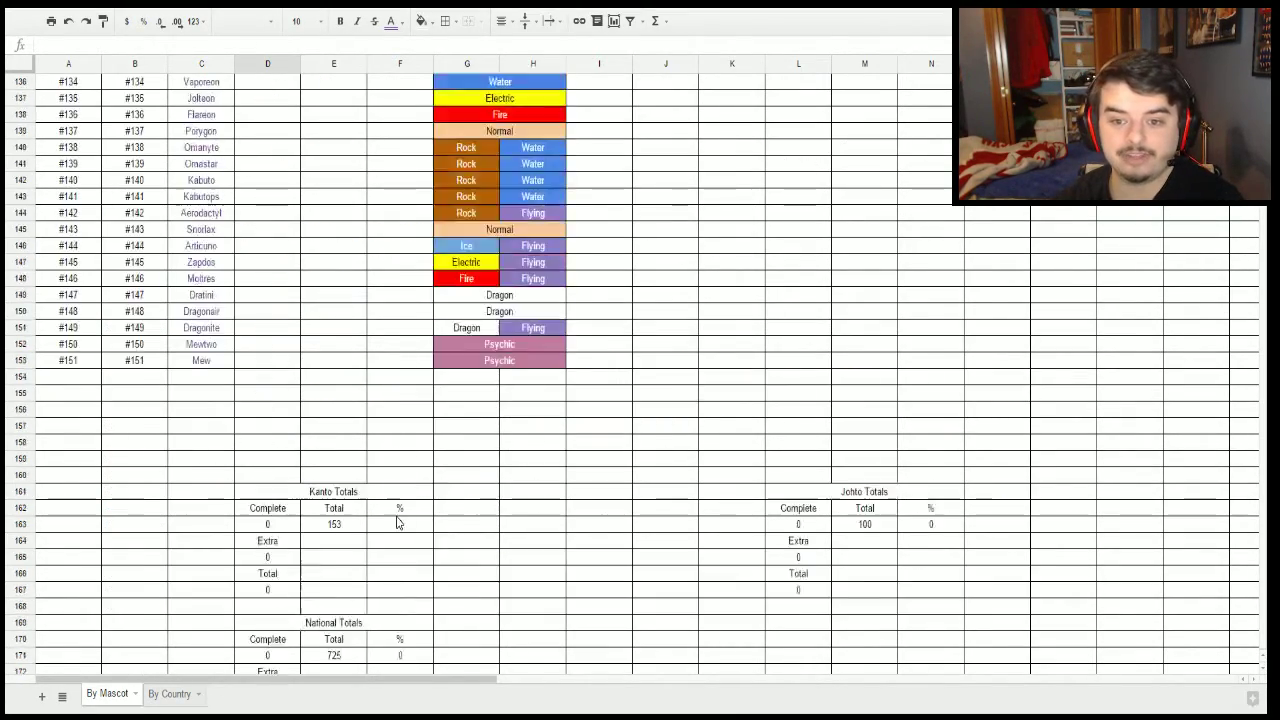
scroll(375, 523, up, 5)
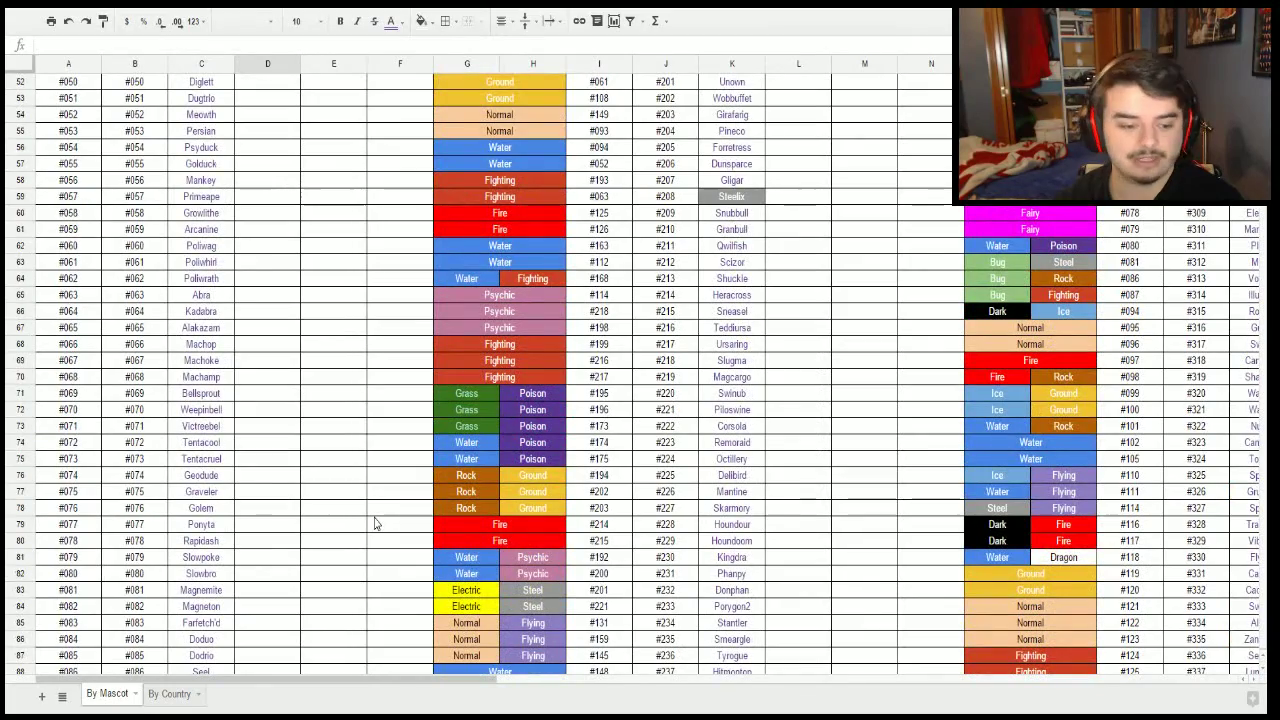
scroll(375, 523, down, 3)
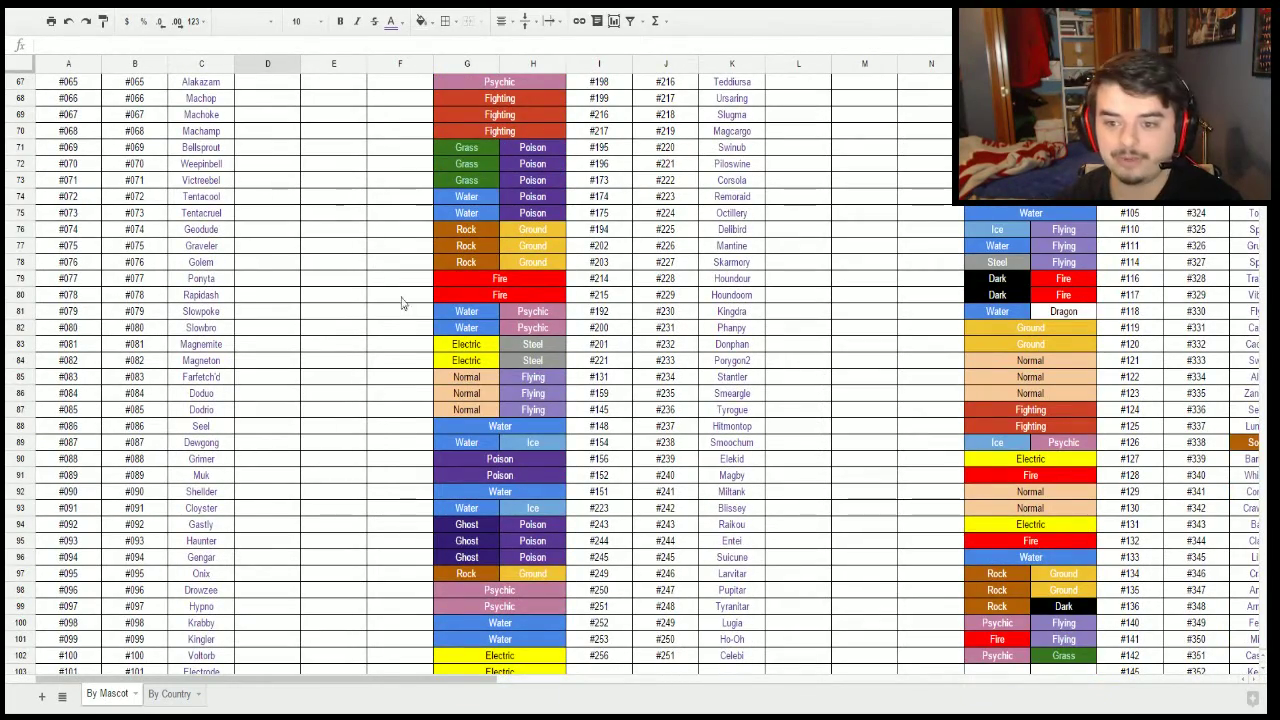
scroll(393, 386, down, 13)
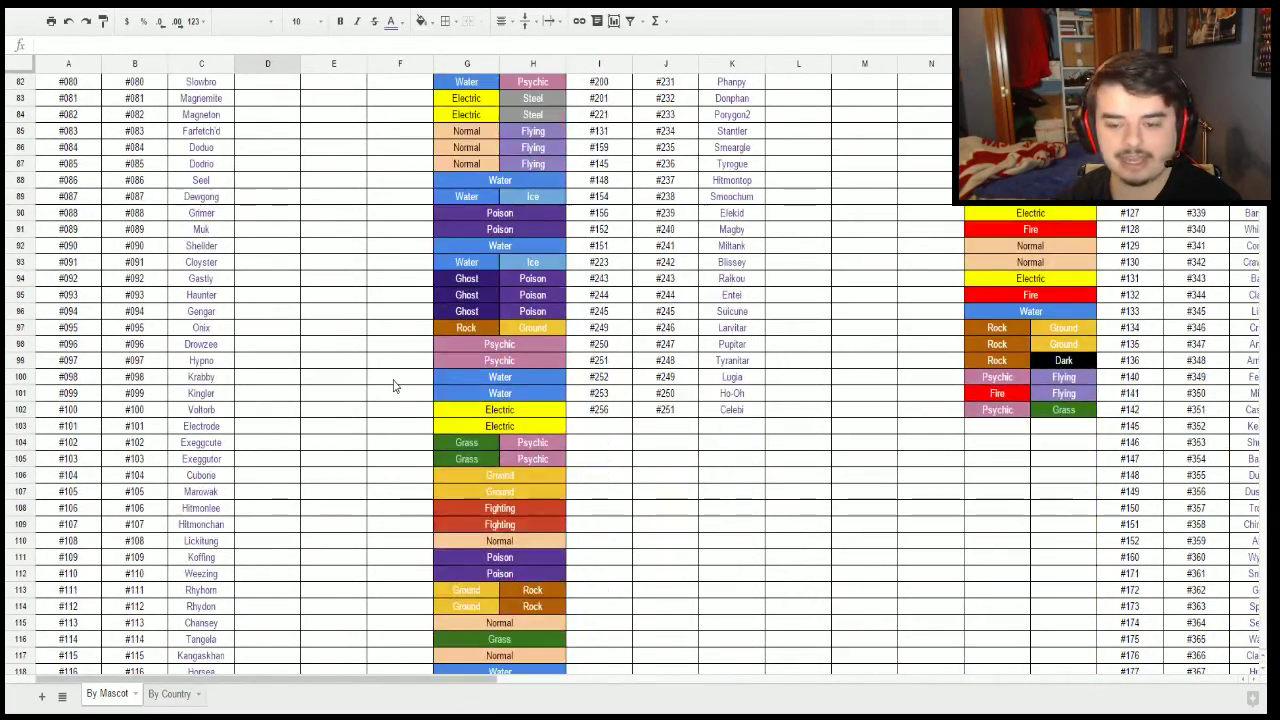
scroll(393, 386, down, 8)
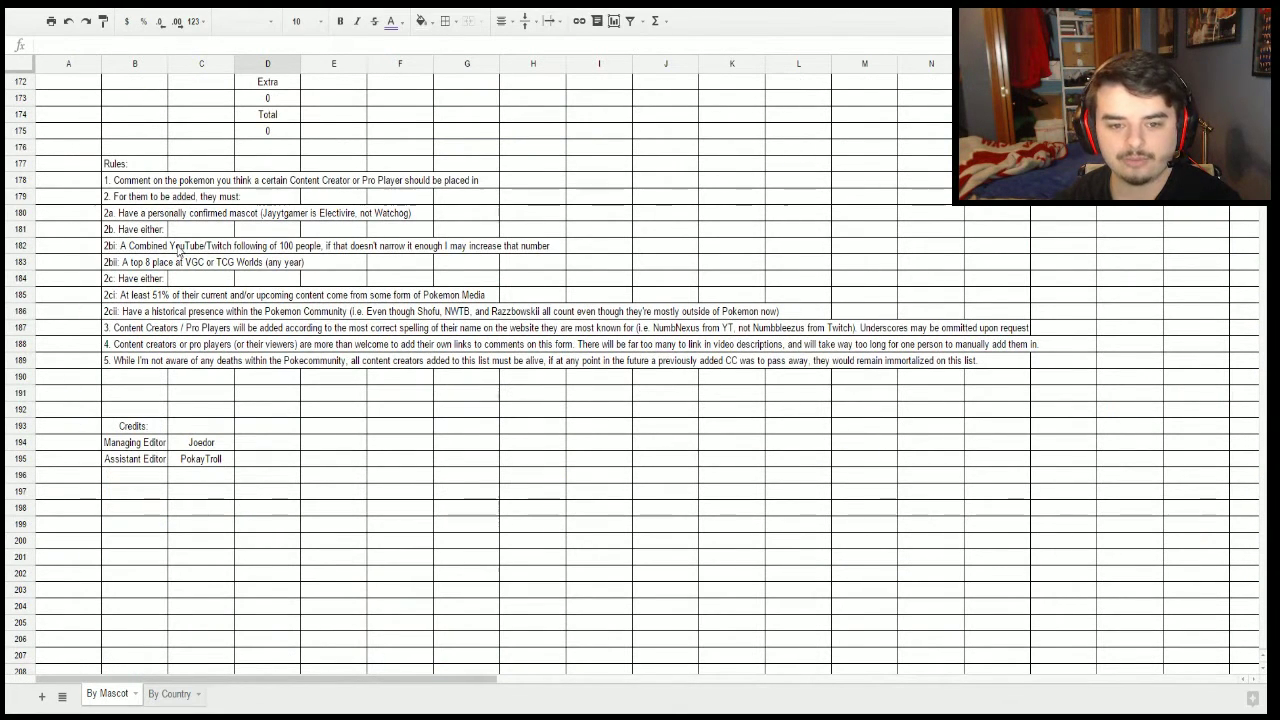
click(140, 182)
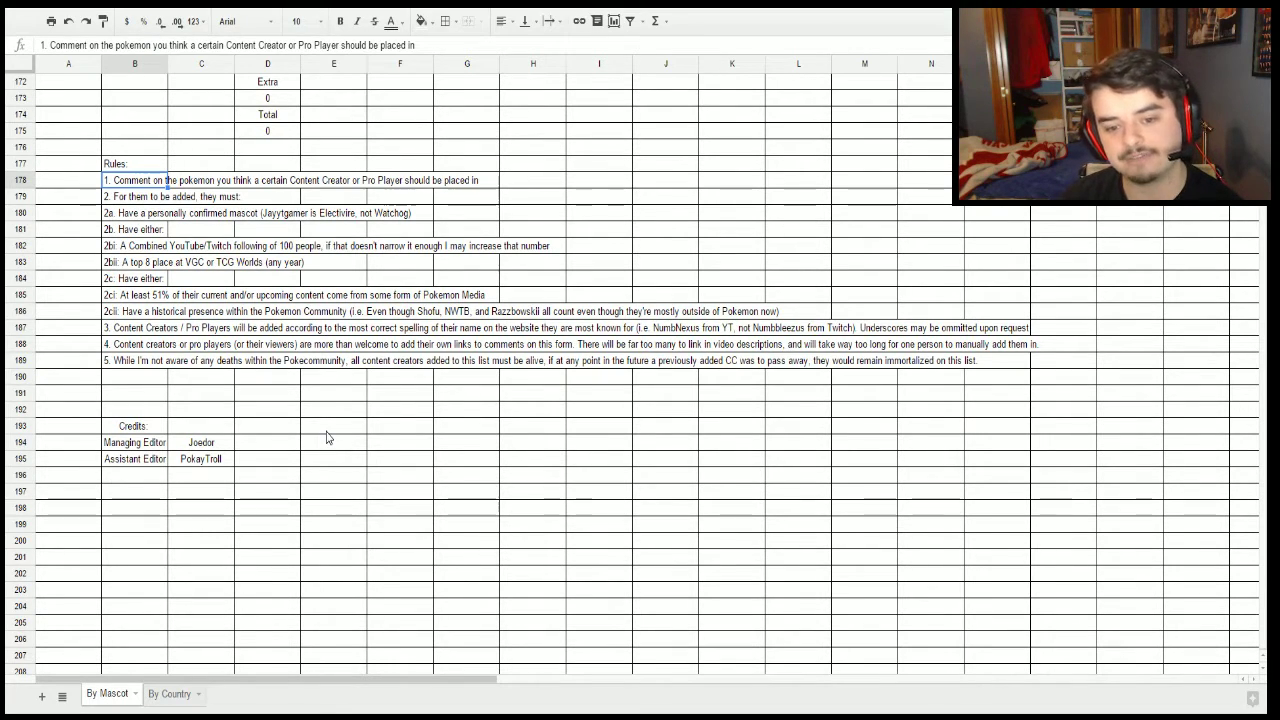
Enter JustPlayPokemon as Bulbasaur's CC1 in cell D3 and fit column D to its contents.
scroll(300, 470, up, 2)
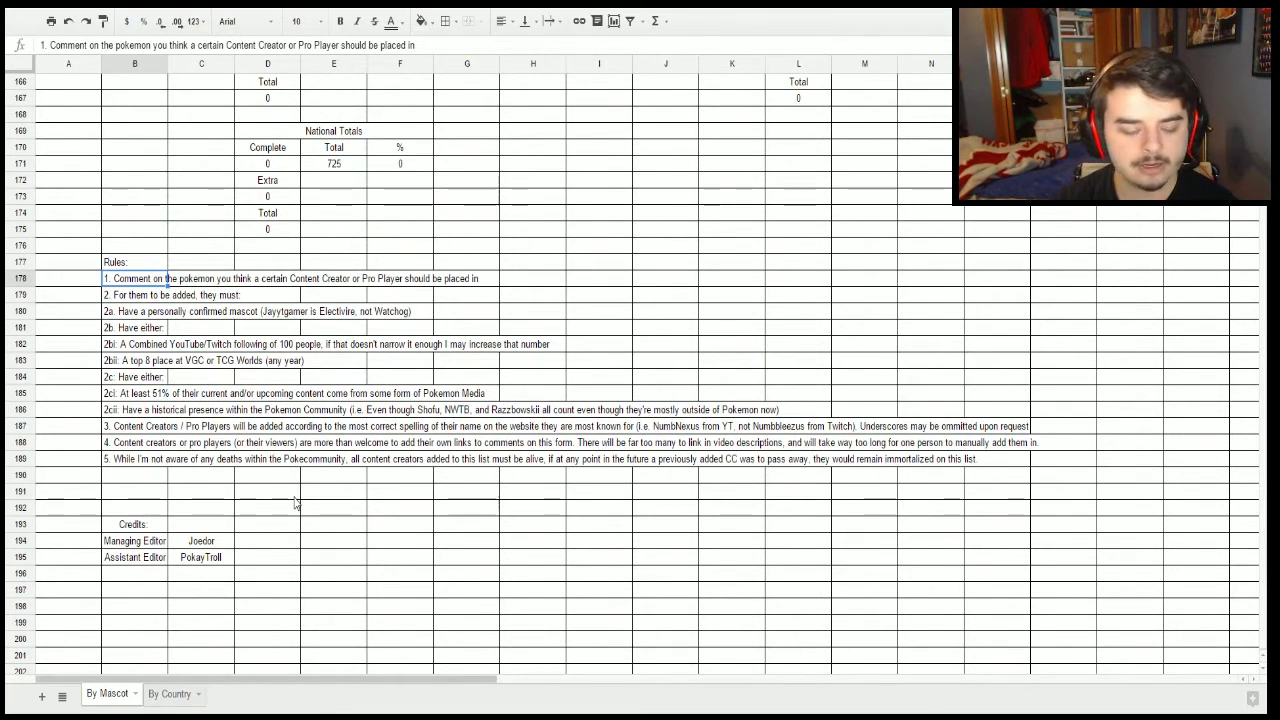
scroll(306, 563, up, 20)
scroll(313, 589, up, 20)
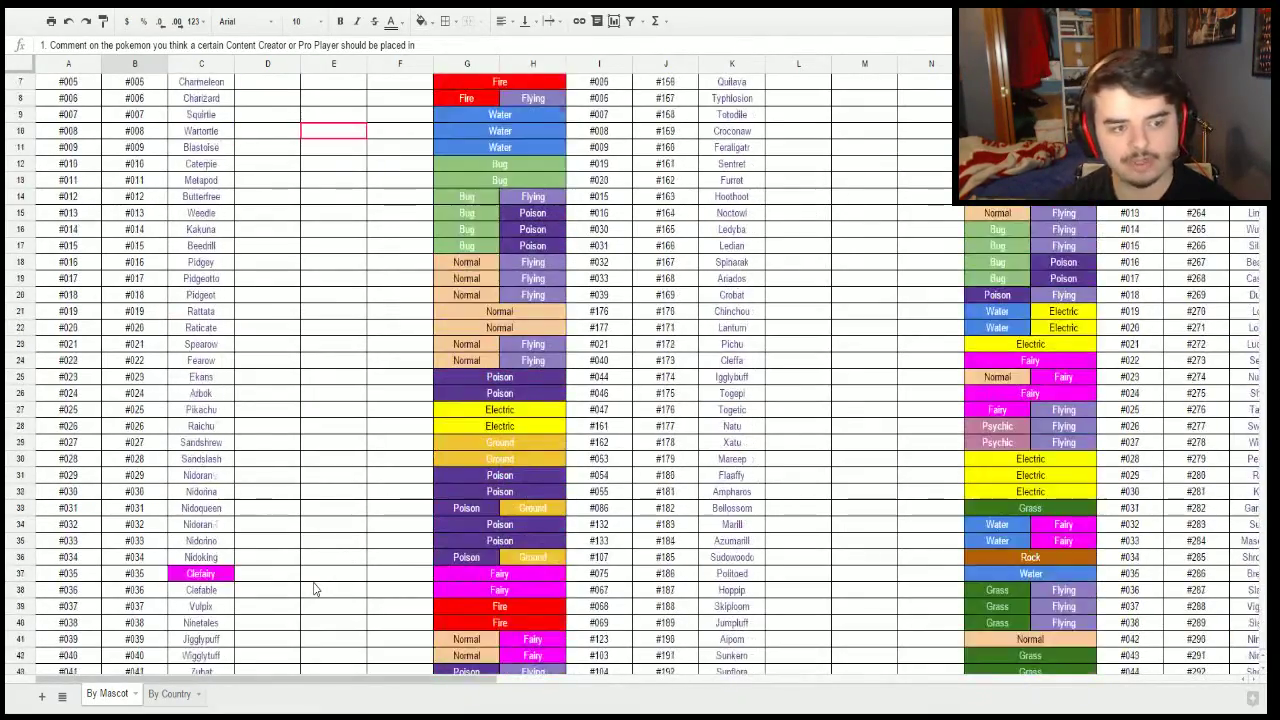
scroll(313, 589, up, 3)
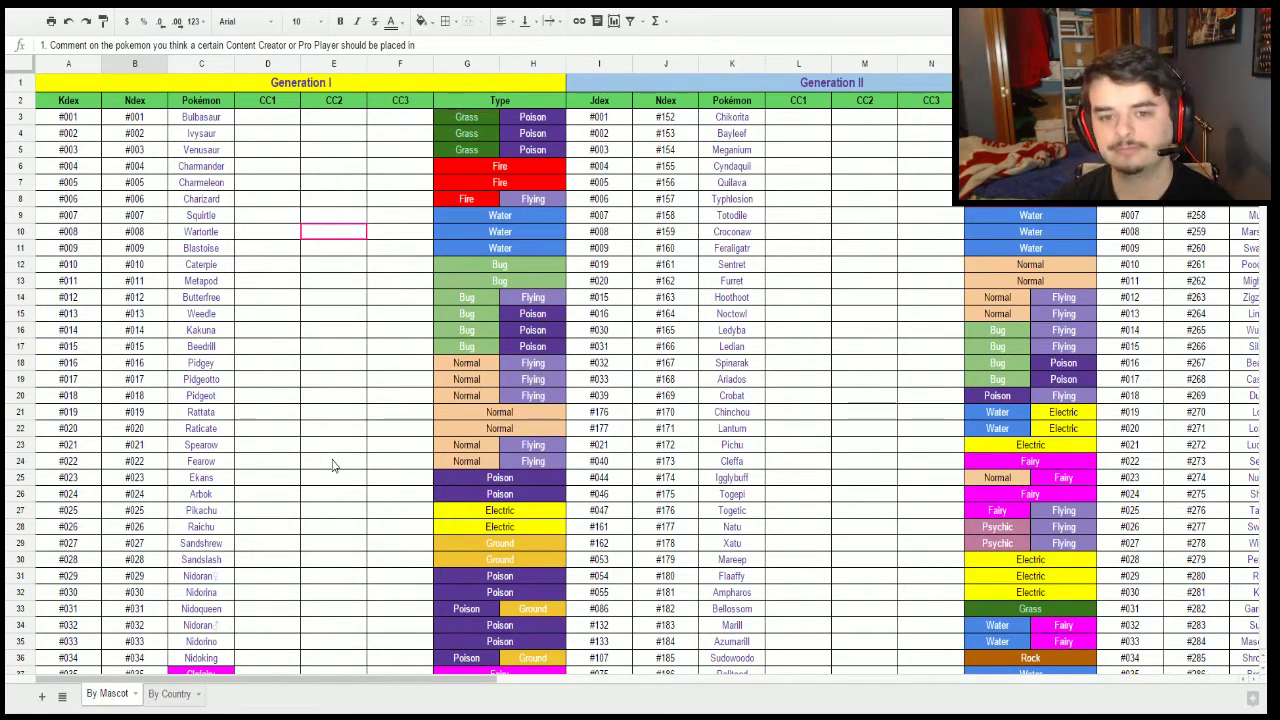
scroll(298, 376, down, 5)
scroll(298, 376, up, 5)
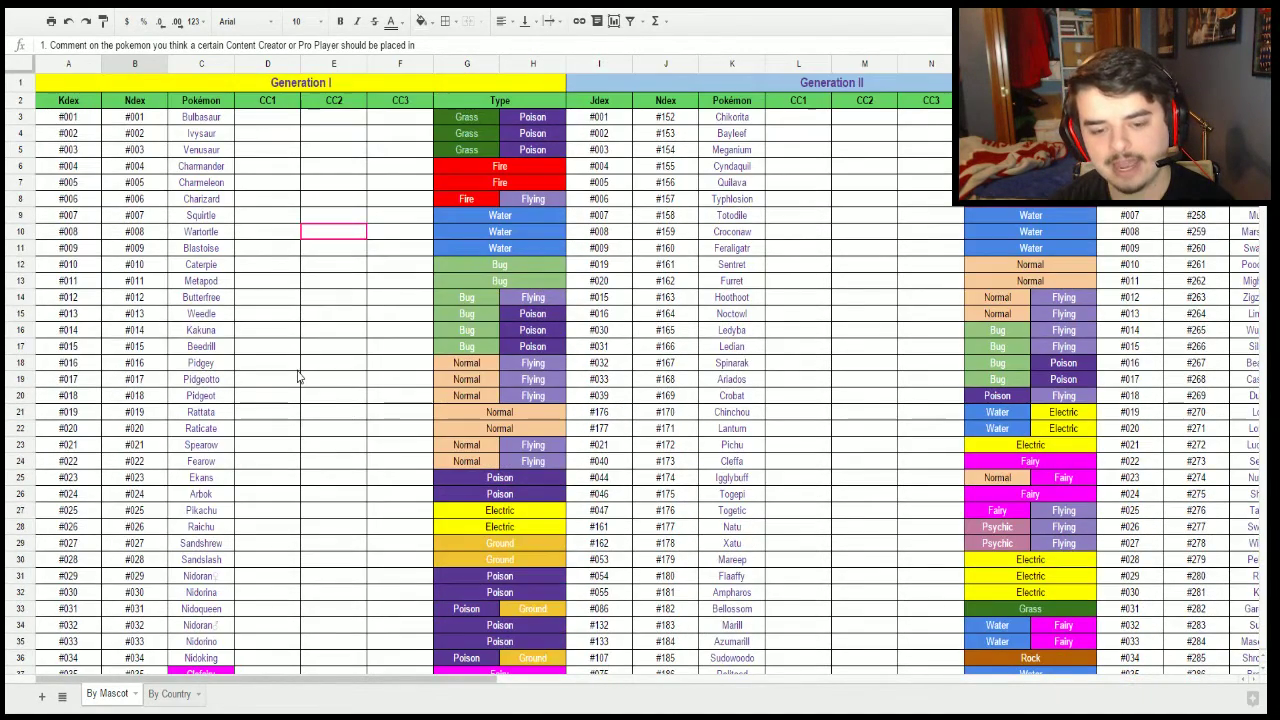
click(328, 205)
click(278, 118)
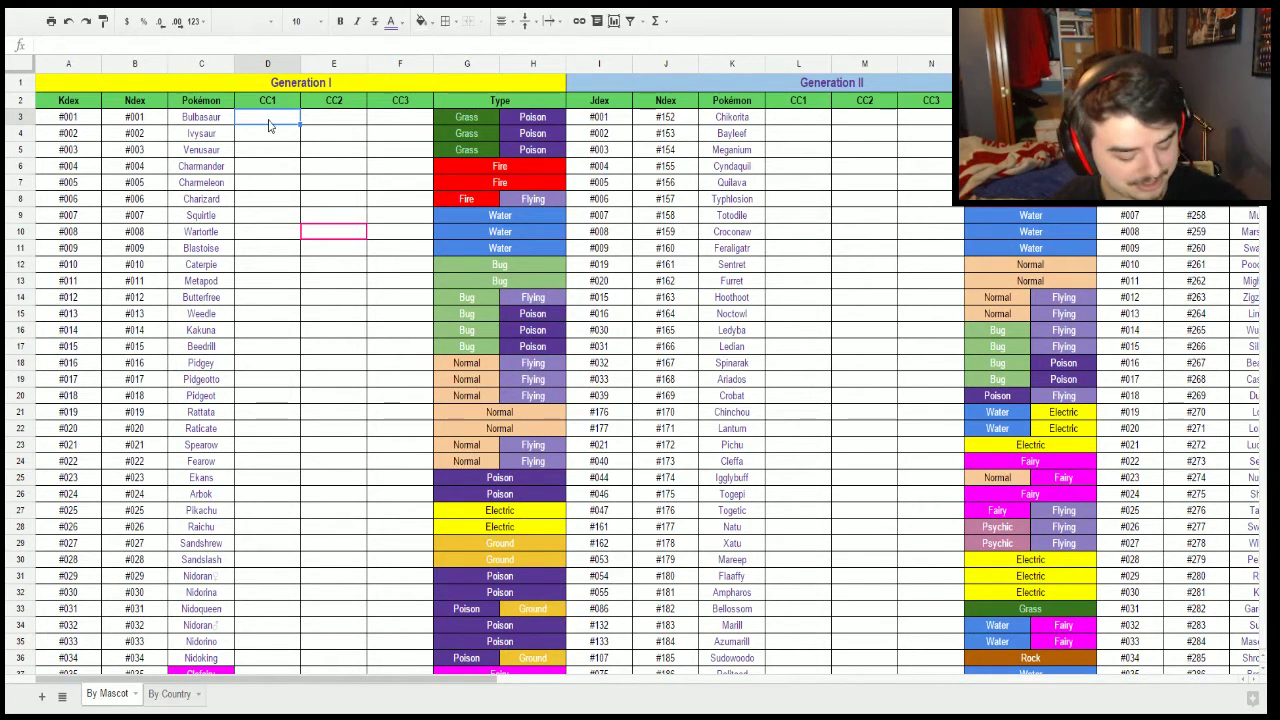
text(JustPlayPokemon)
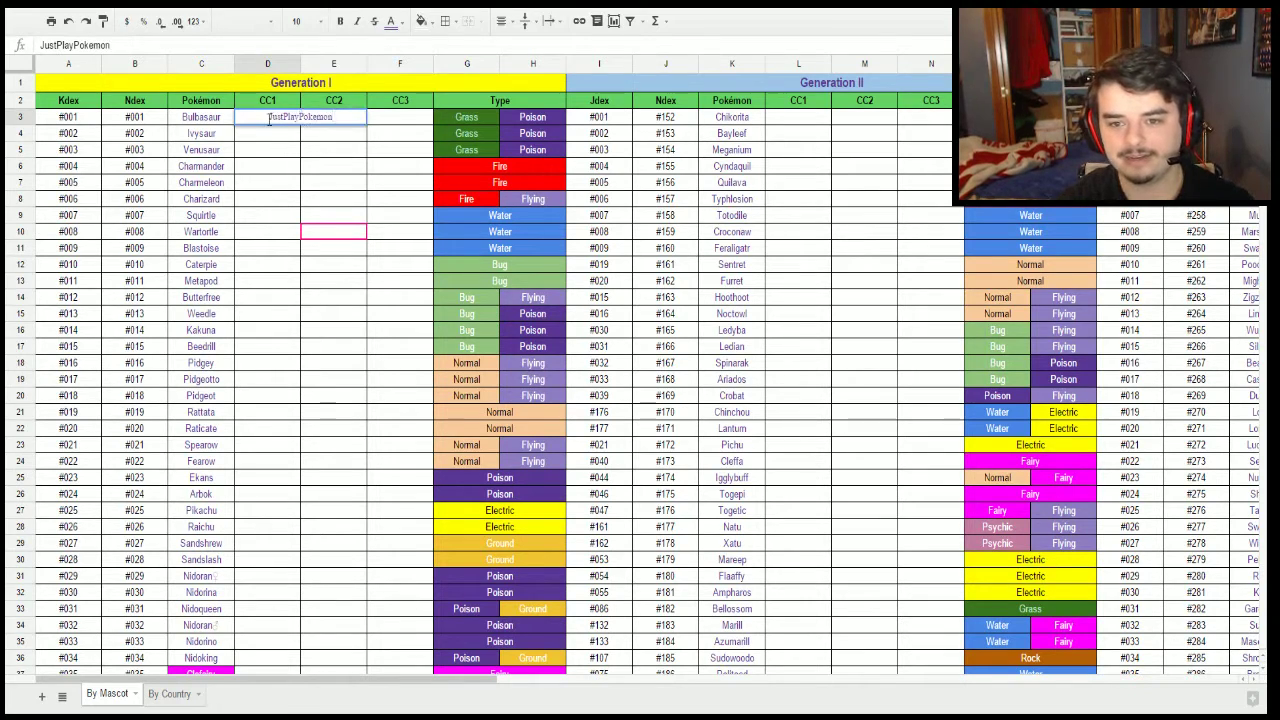
key(Return)
double_click(300, 64)
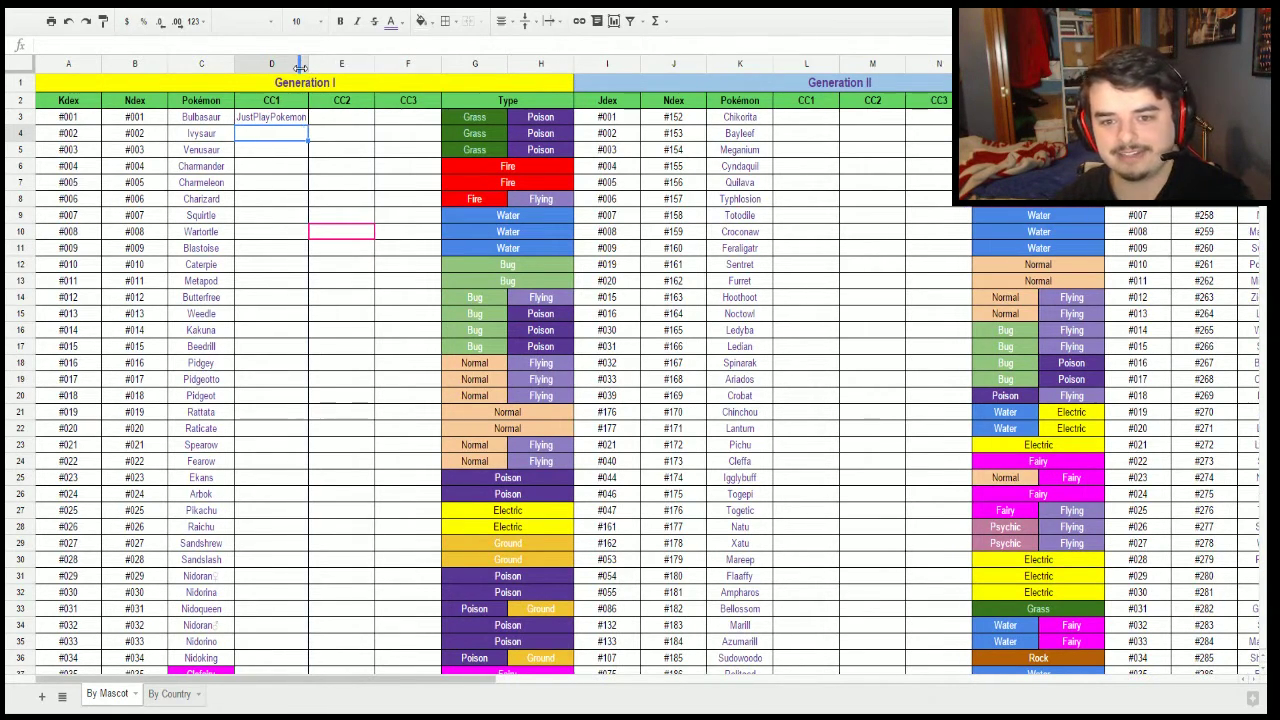
Give Bulbasaur's CC1 cell D3 a blue fill and white text.
click(290, 122)
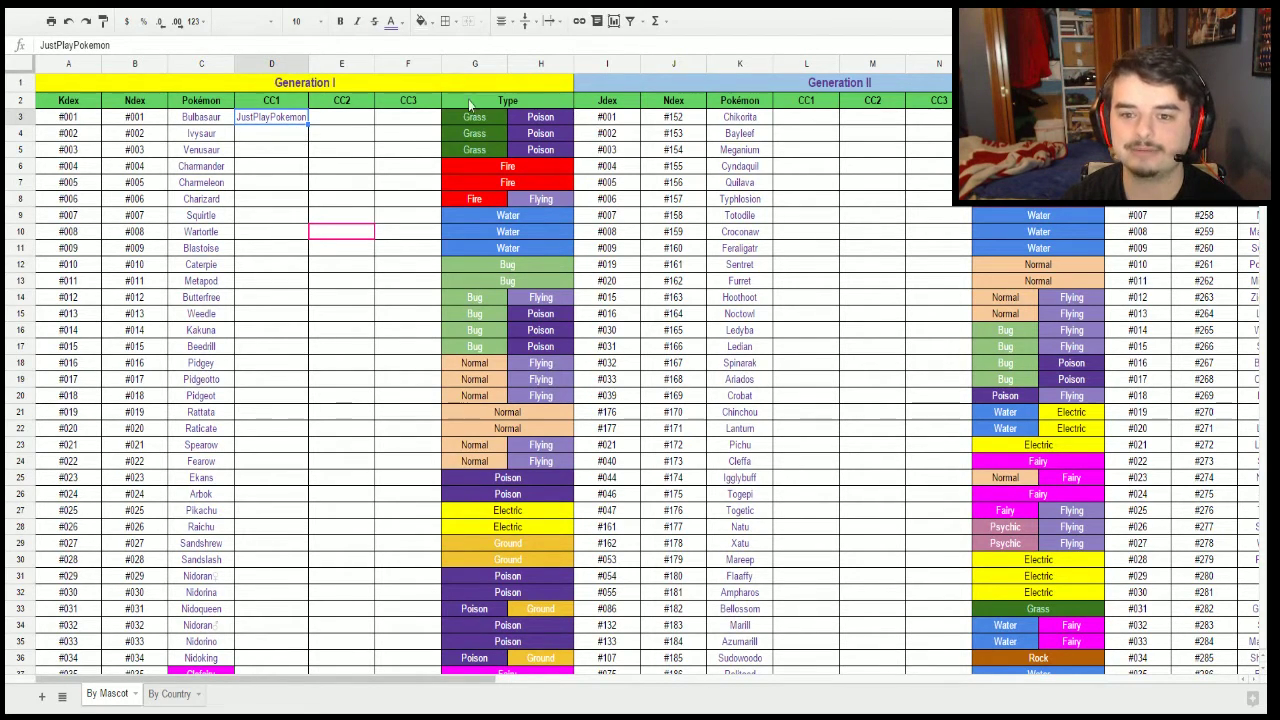
mouse_move(351, 235)
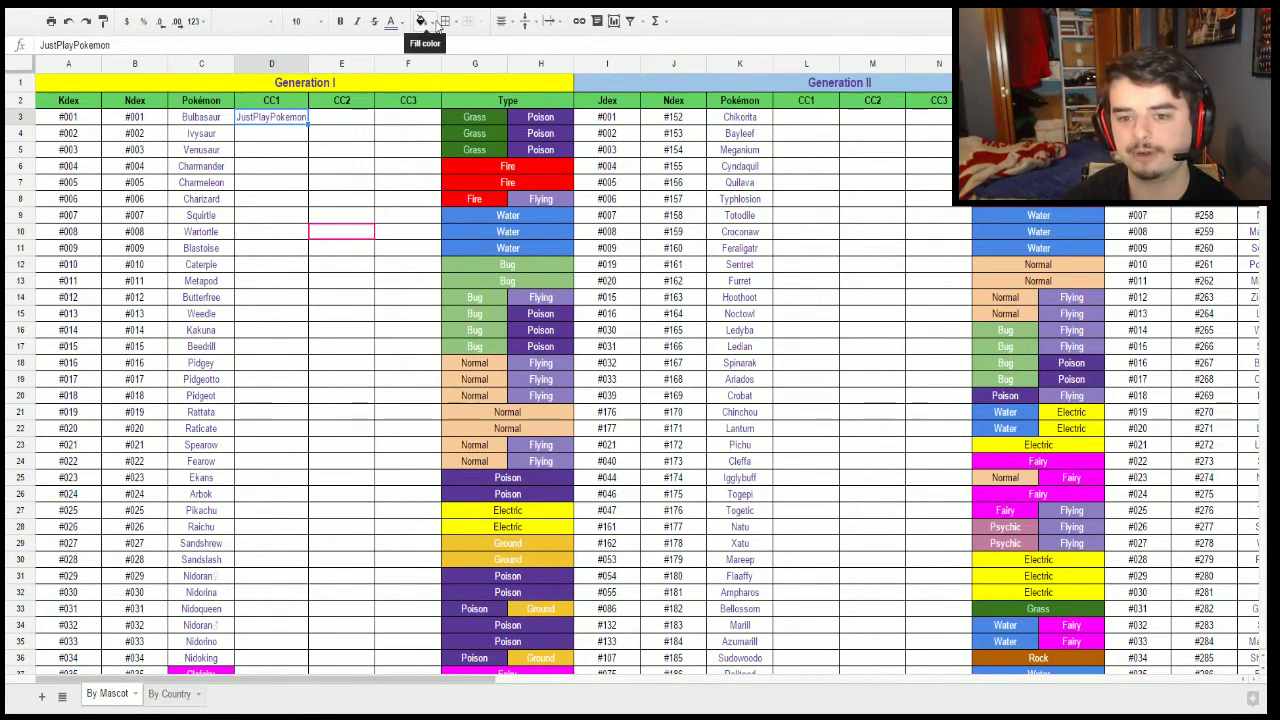
click(421, 20)
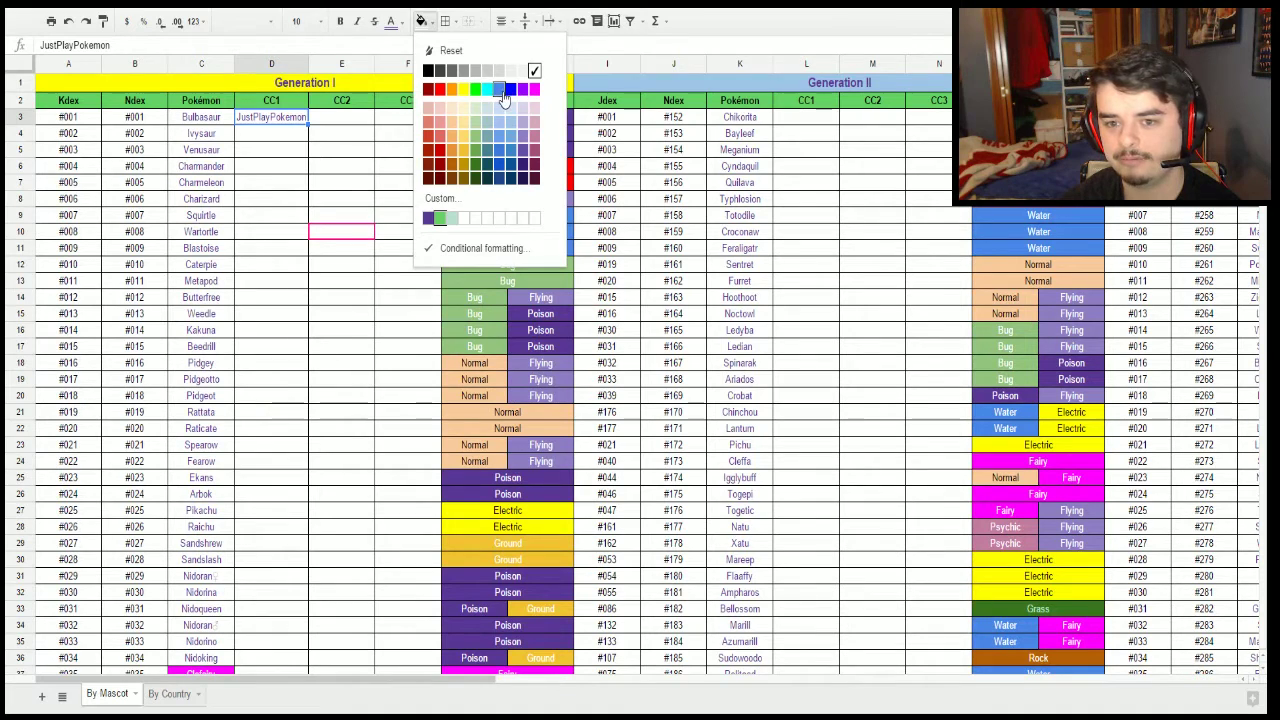
click(511, 90)
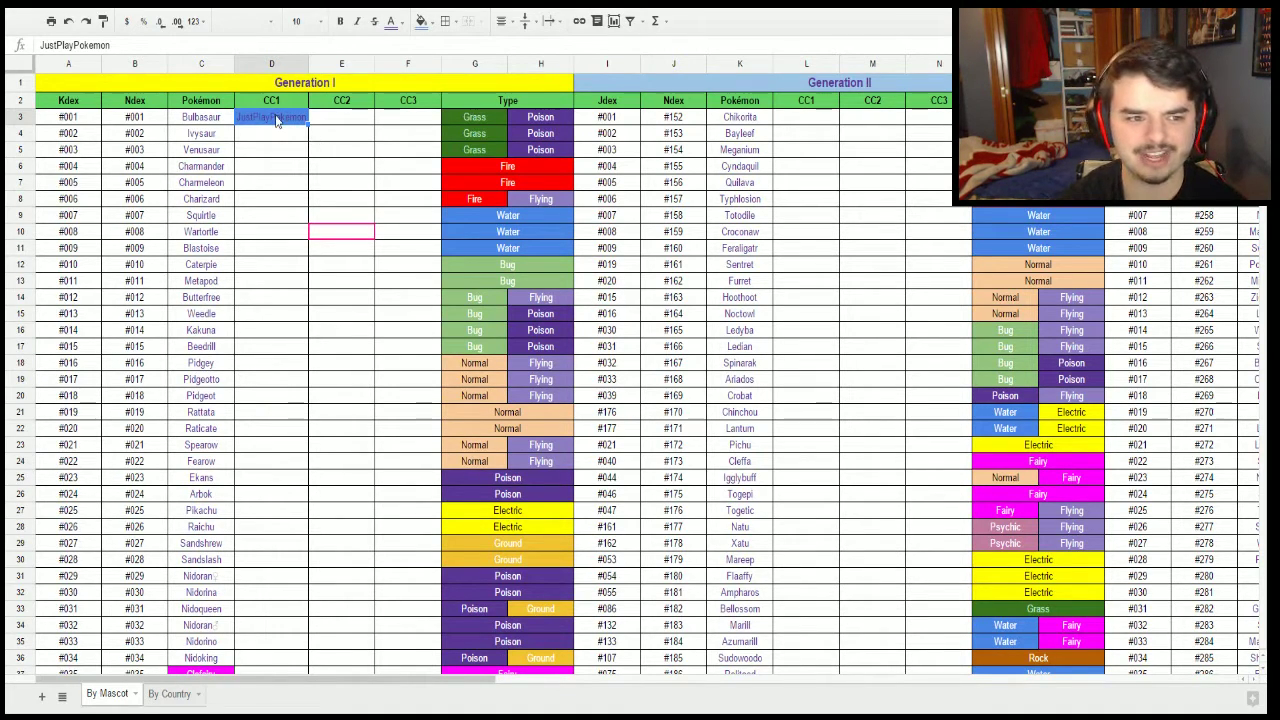
click(393, 21)
click(503, 64)
click(300, 134)
click(283, 120)
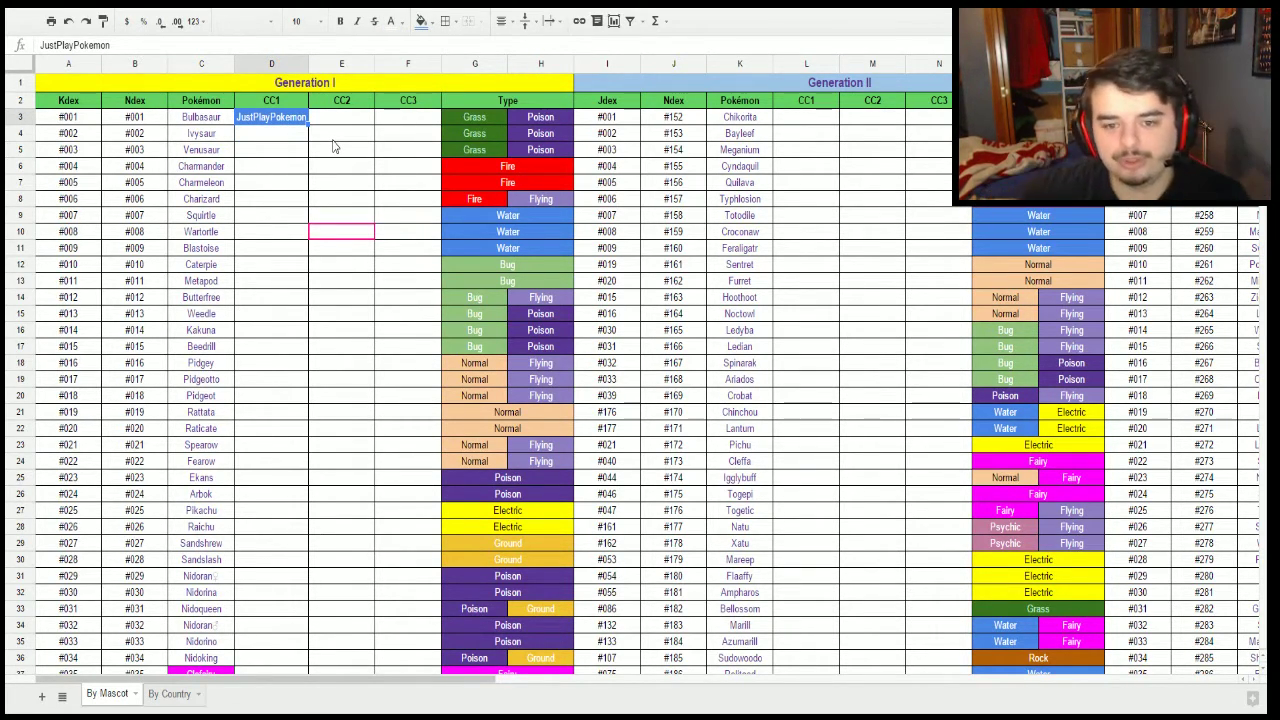
key(Down)
key(Down)
key(Down)
key(Down)
key(Down)
key(Down)
key(Down)
key(Down)
key(Down)
key(Down)
key(Down)
key(Down)
key(Down)
key(Down)
key(Down)
key(Down)
key(Down)
key(Down)
key(Down)
key(Down)
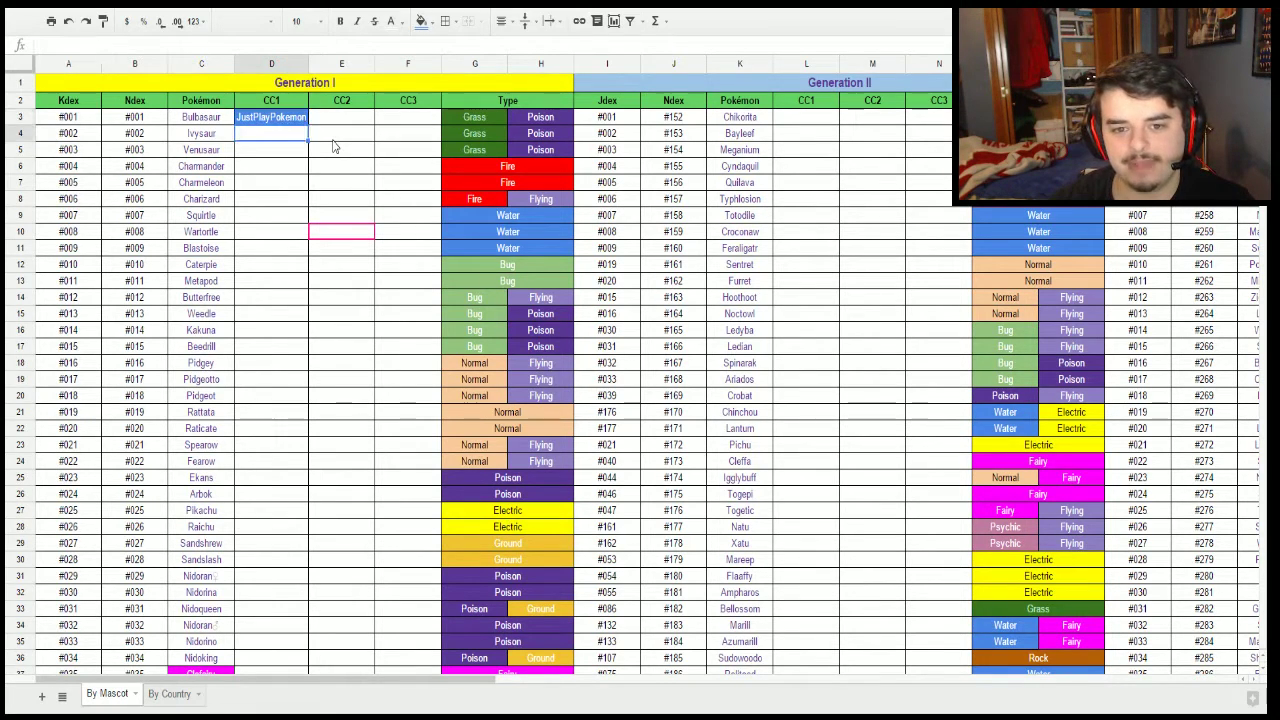
key(Up)
key(Up)
key(Up)
key(Up)
key(Up)
key(Up)
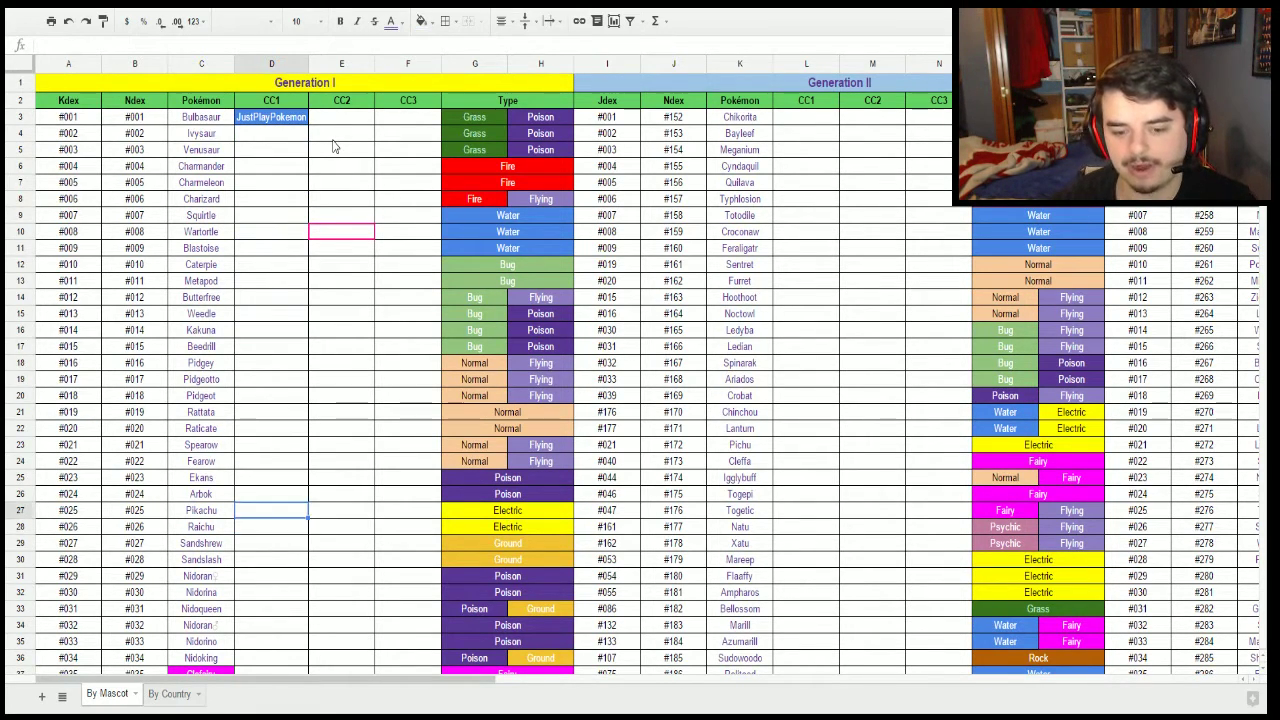
key(Down)
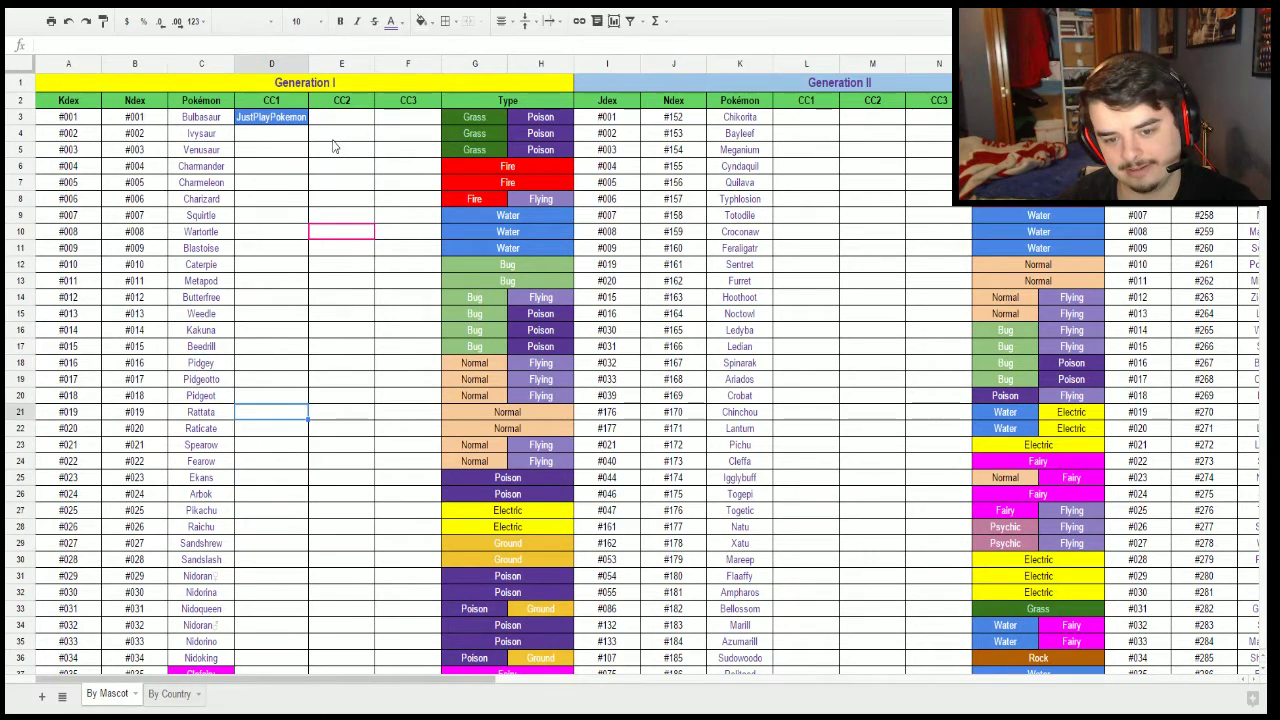
key(Up)
key(Up)
key(Up)
key(Up)
key(Up)
key(Up)
key(Up)
key(Up)
key(Up)
key(Up)
key(Up)
key(Up)
key(Up)
key(Up)
key(Up)
key(Up)
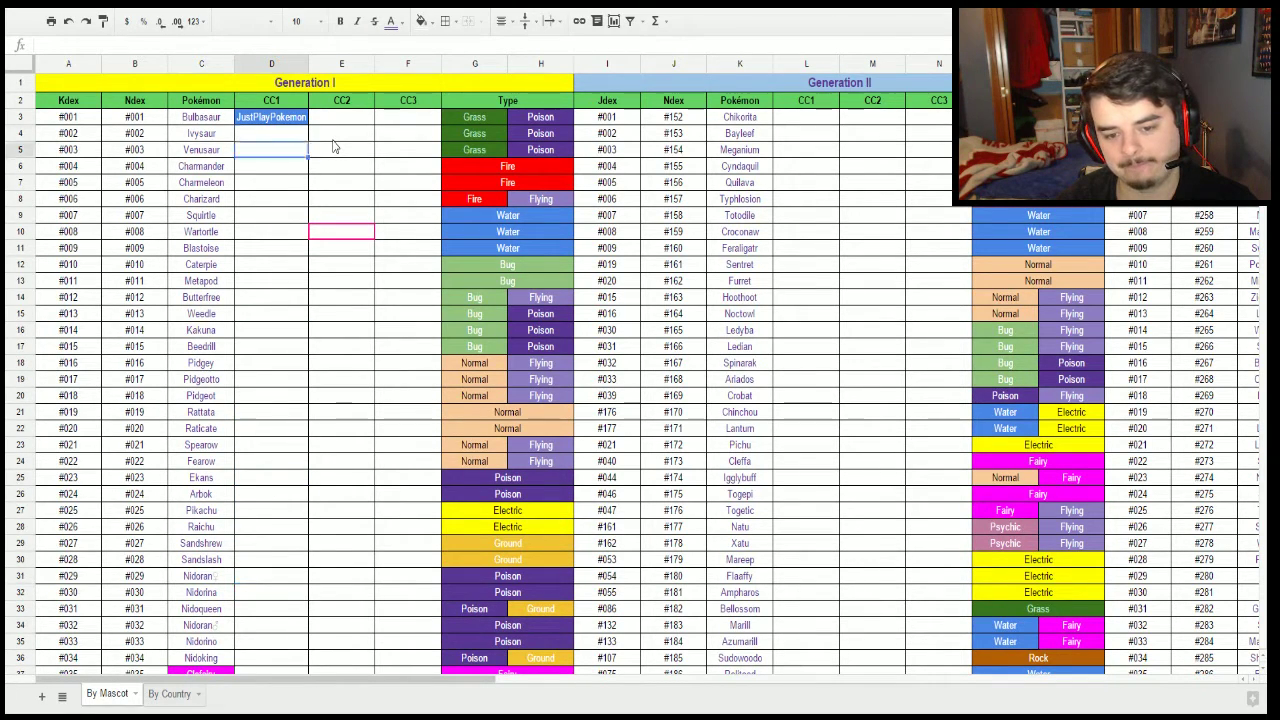
key(Down)
key(Down)
key(Down)
key(Down)
key(Down)
key(Down)
key(Down)
key(Down)
key(Down)
key(Down)
key(Down)
key(Down)
key(Down)
key(Down)
key(Down)
key(Down)
key(Down)
key(Down)
key(Down)
key(Down)
key(Up)
key(Up)
key(Up)
key(Up)
key(Up)
key(Up)
key(Up)
key(Up)
key(Up)
key(Up)
key(Up)
key(Up)
key(Up)
key(Up)
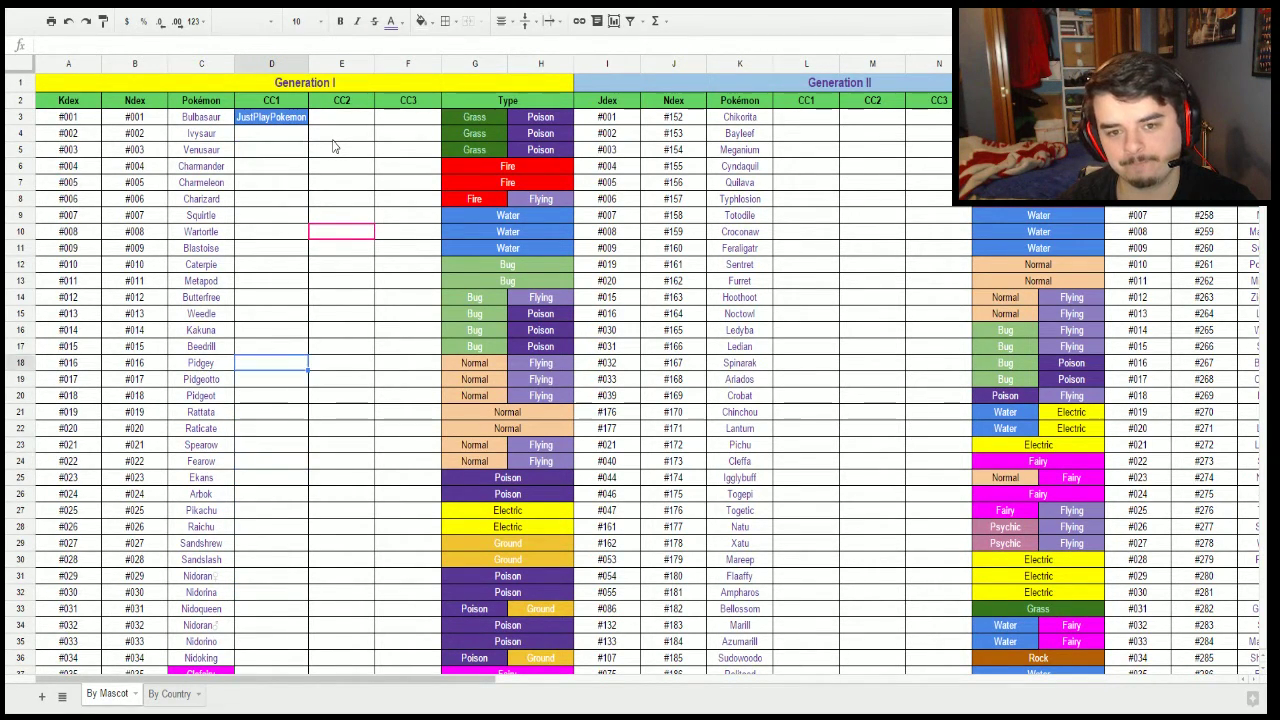
Go to Squirtle's empty CC1 cell, D9, in the Generation I list.
key(Up)
key(Up)
key(Up)
key(Up)
key(Up)
key(Up)
key(Down)
key(Down)
key(Down)
key(Down)
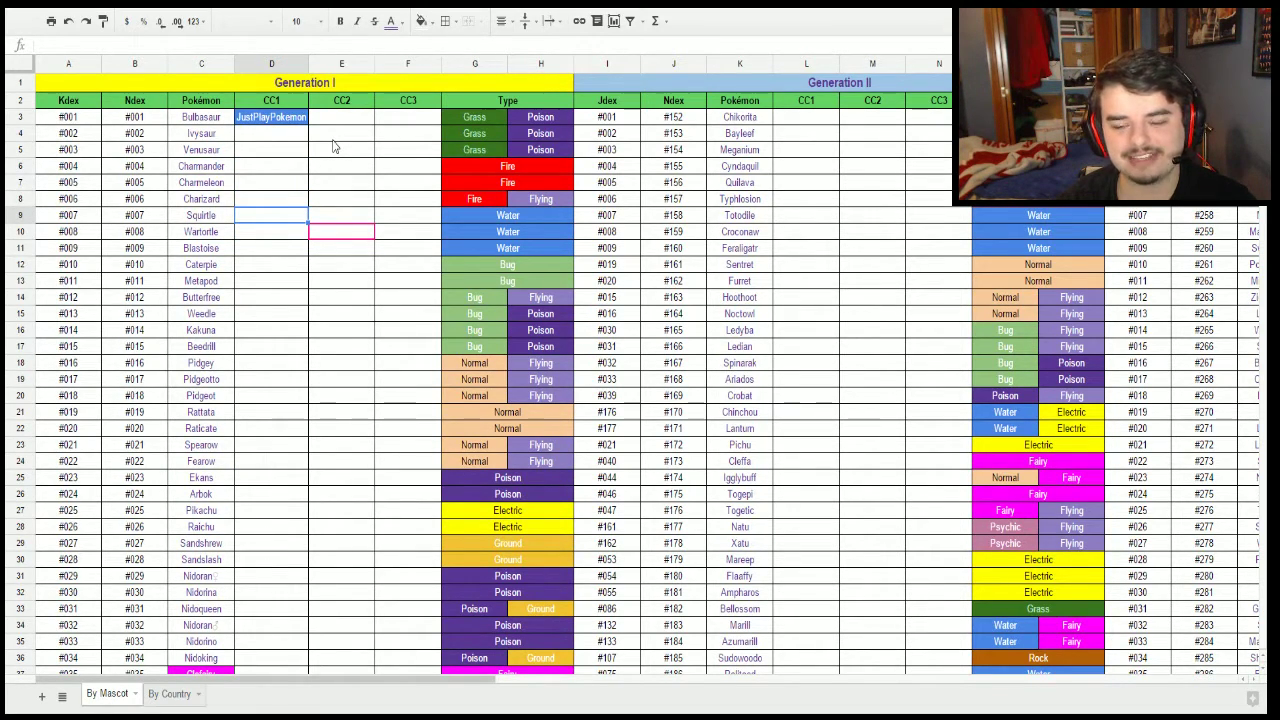
key(Up)
key(Down)
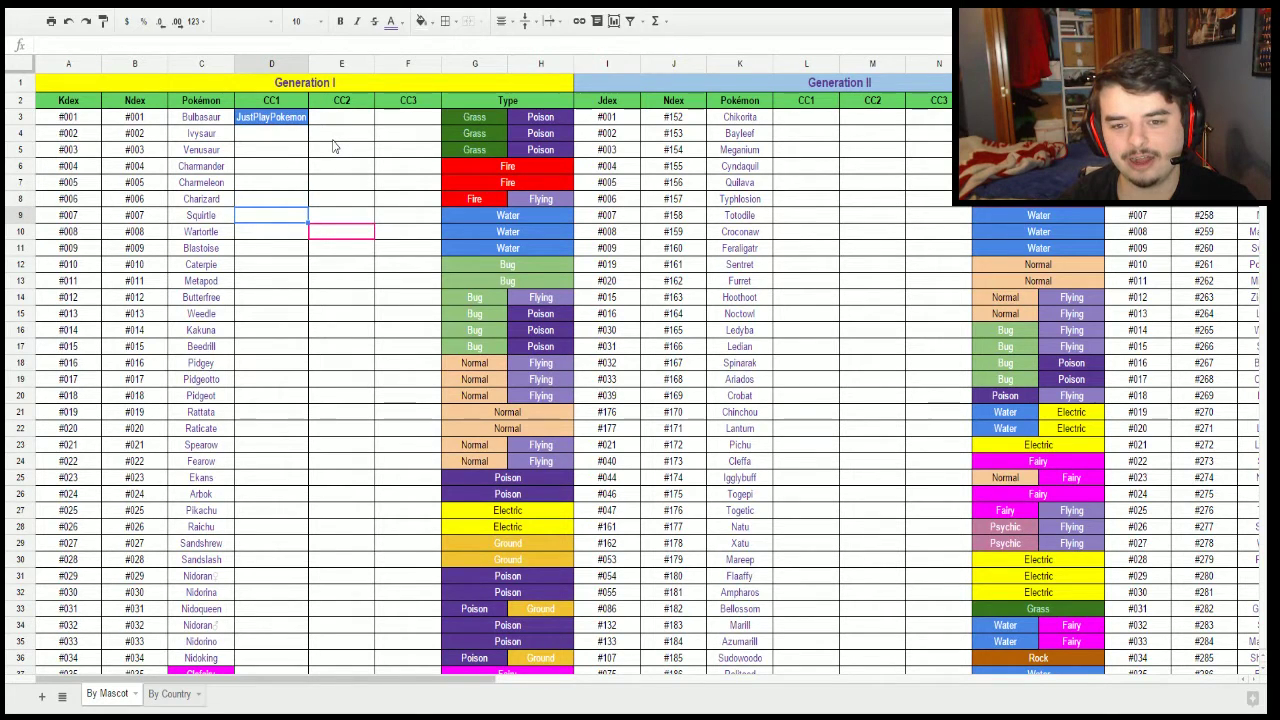
key(Right)
key(Left)
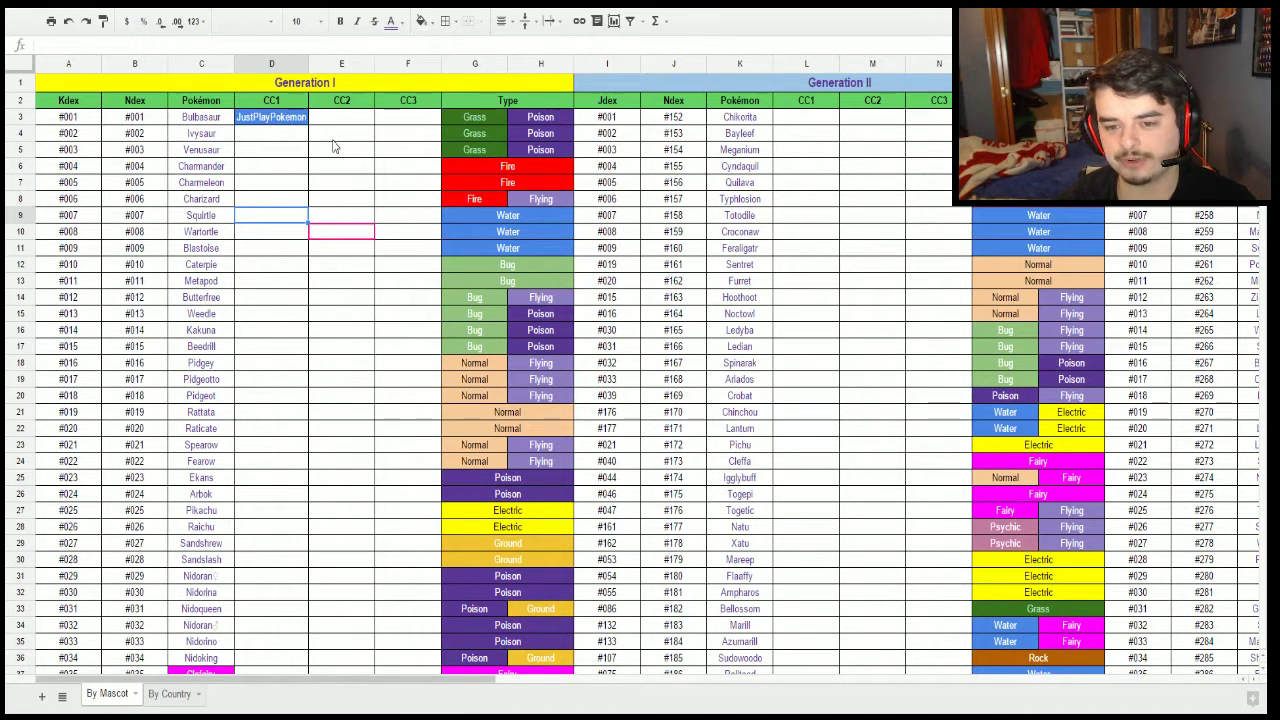
key(Right)
key(Right)
key(Left)
key(Left)
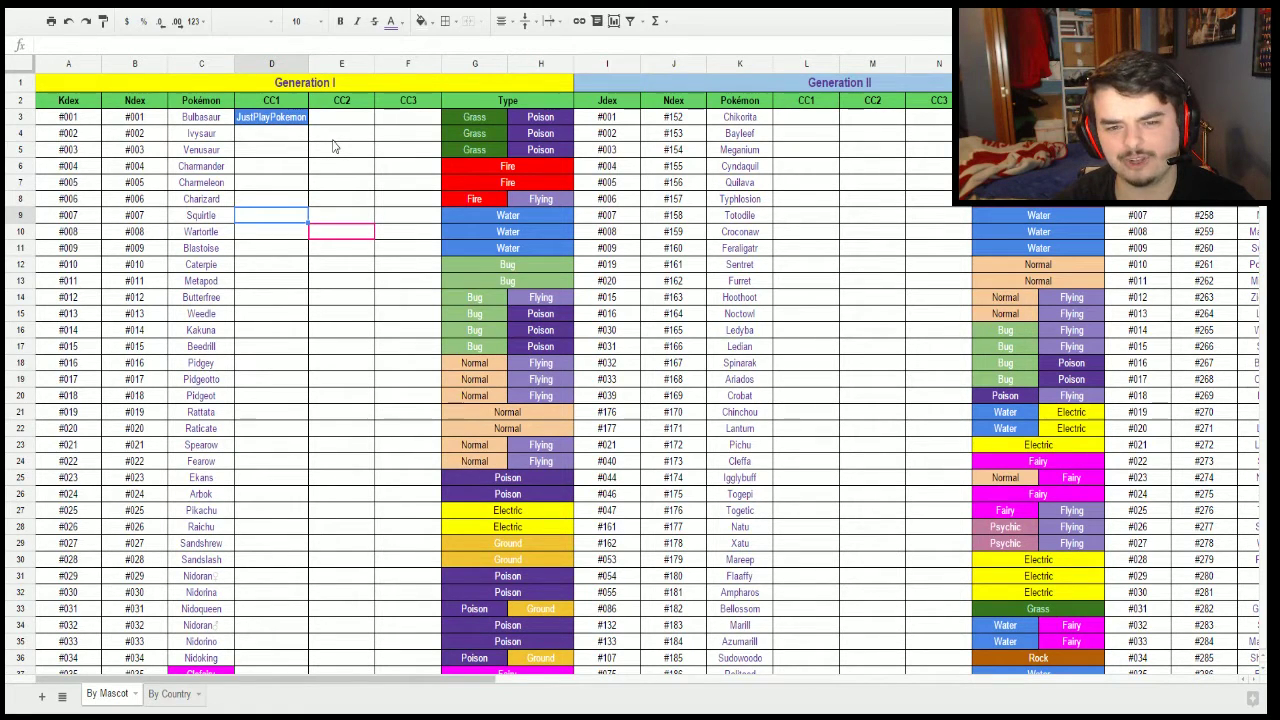
text(The)
key(BackSpace)
key(BackSpace)
key(BackSpace)
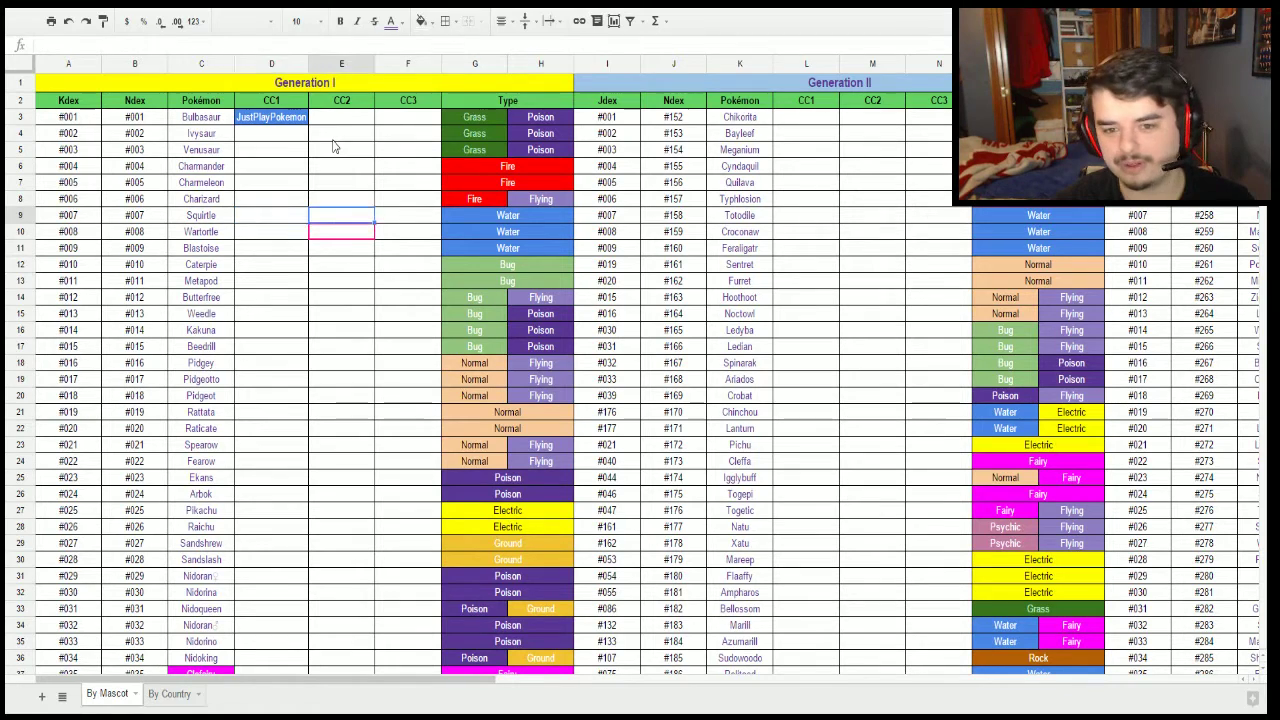
text(The)
key(BackSpace)
key(BackSpace)
key(BackSpace)
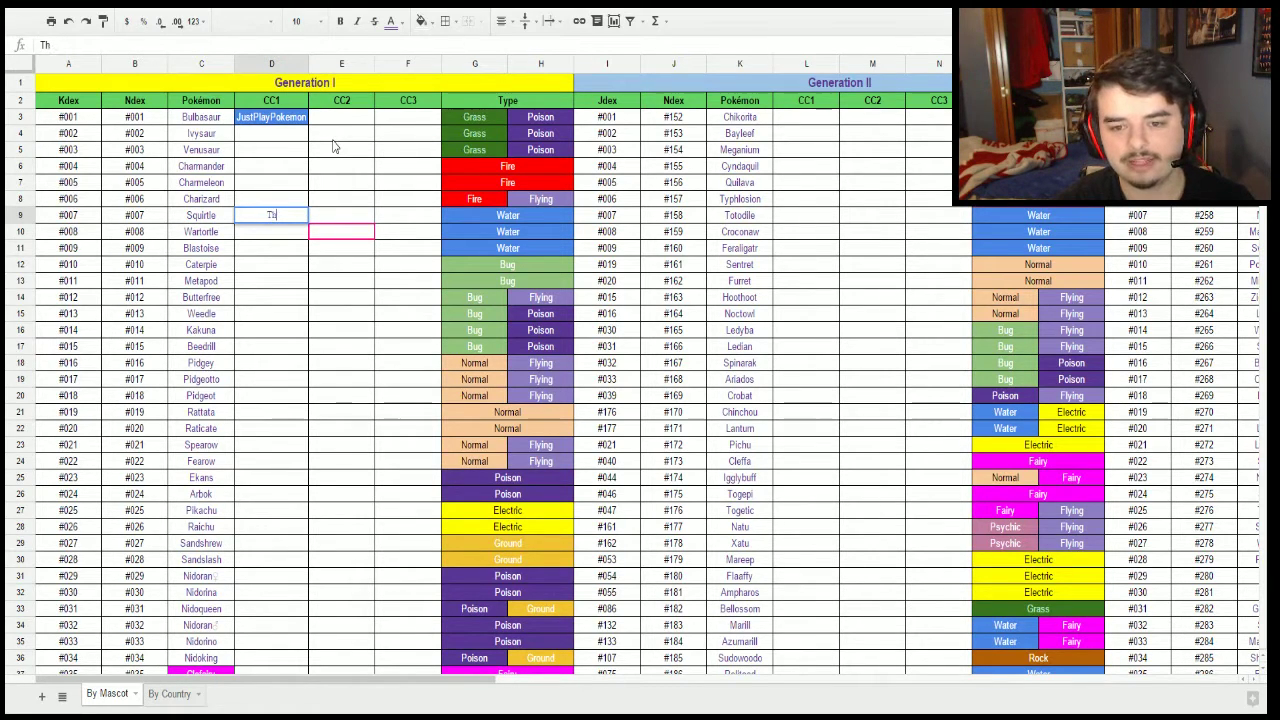
text(Invictu)
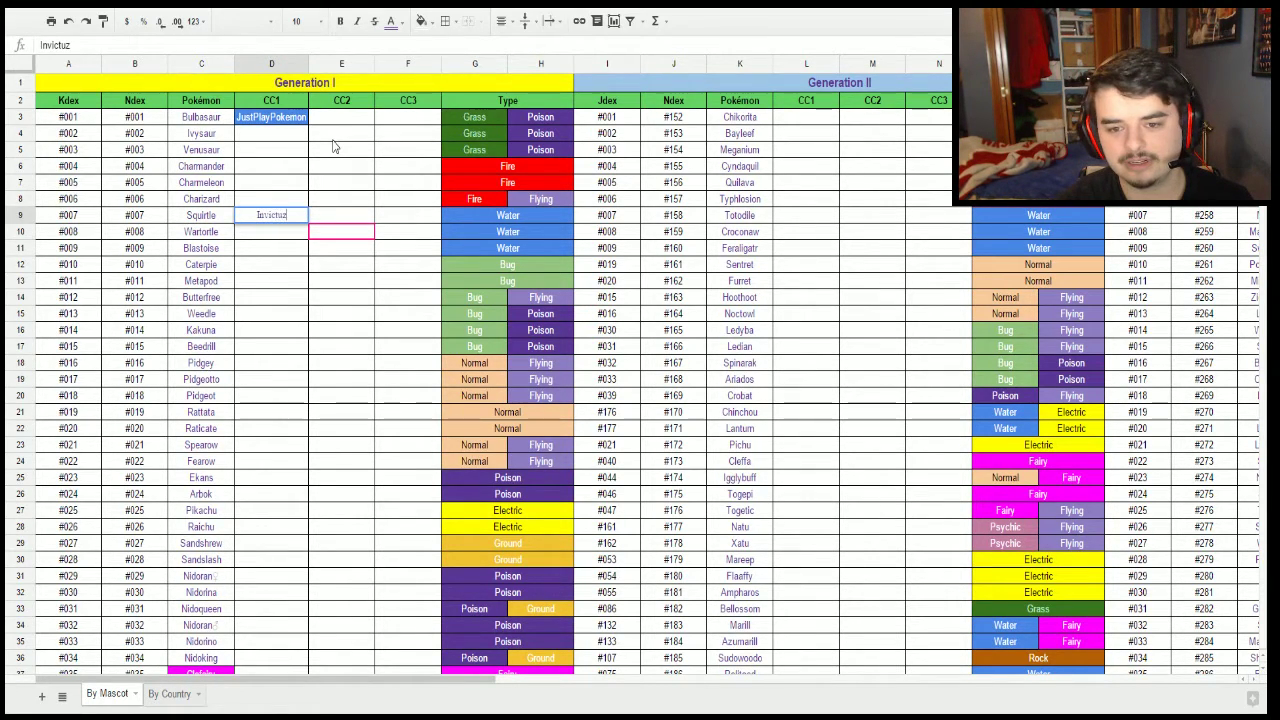
text(sX)
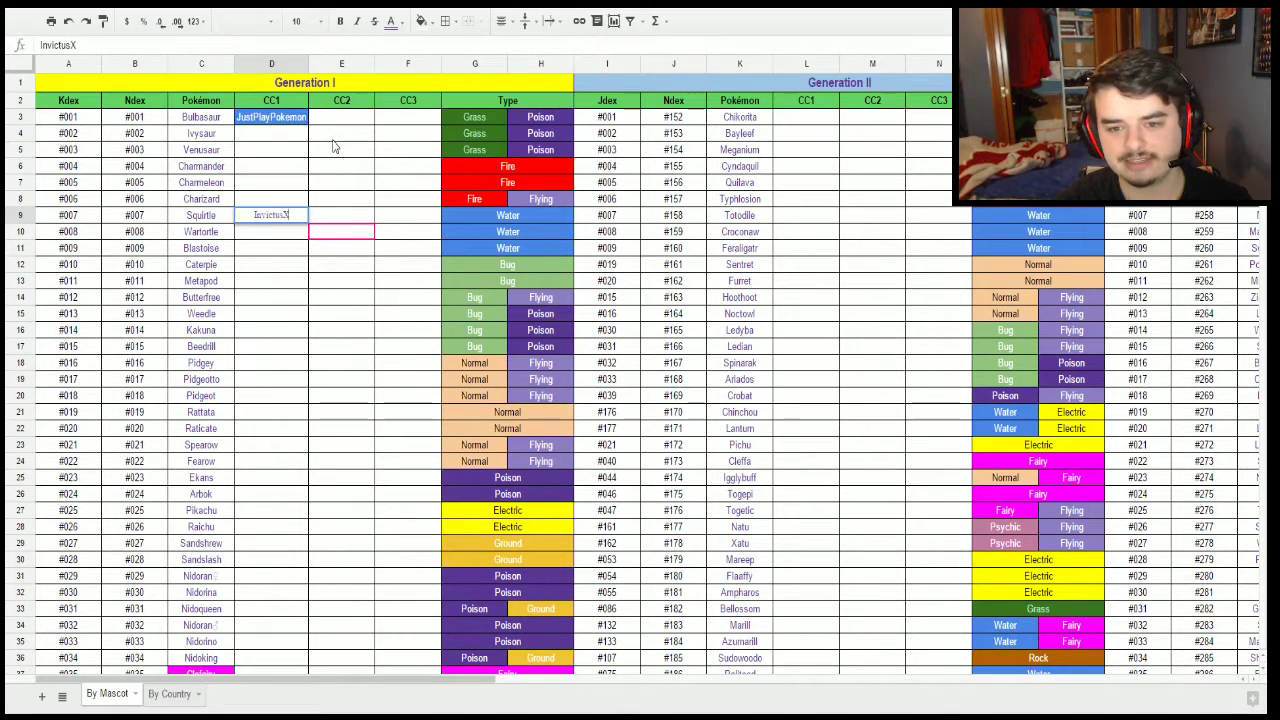
key(Tab)
text(InsaneVampaneze)
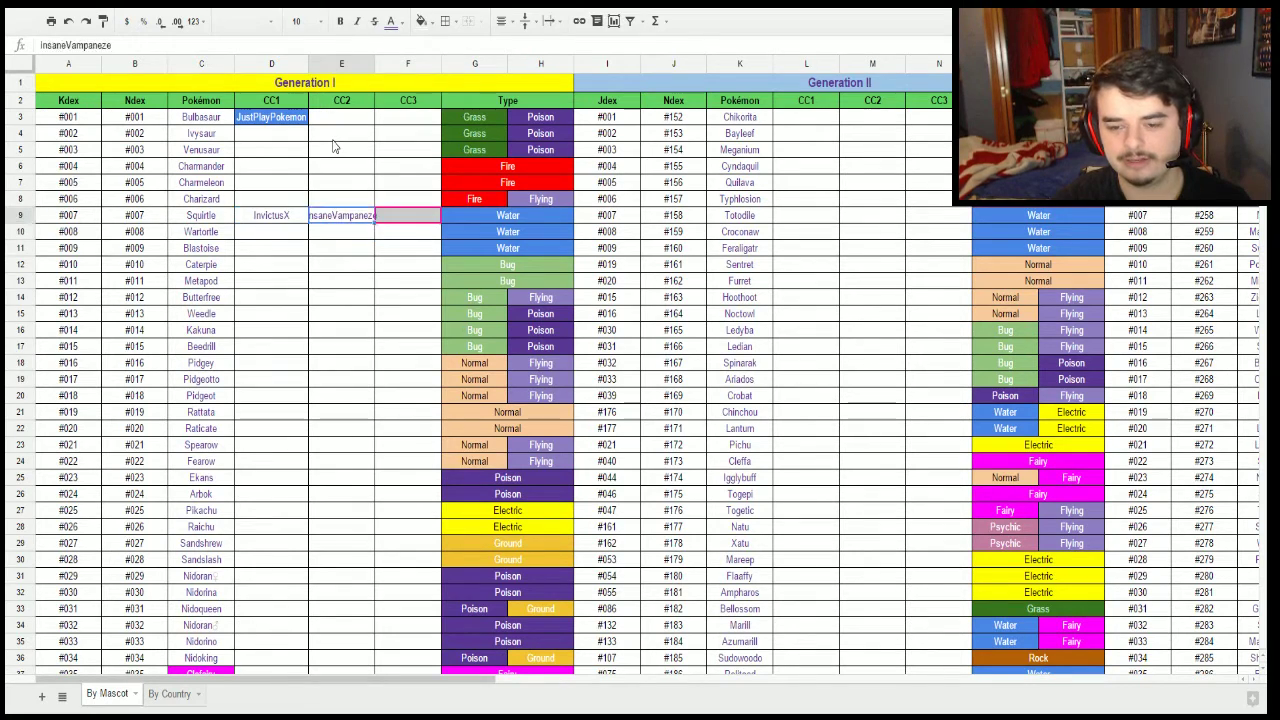
key(Tab)
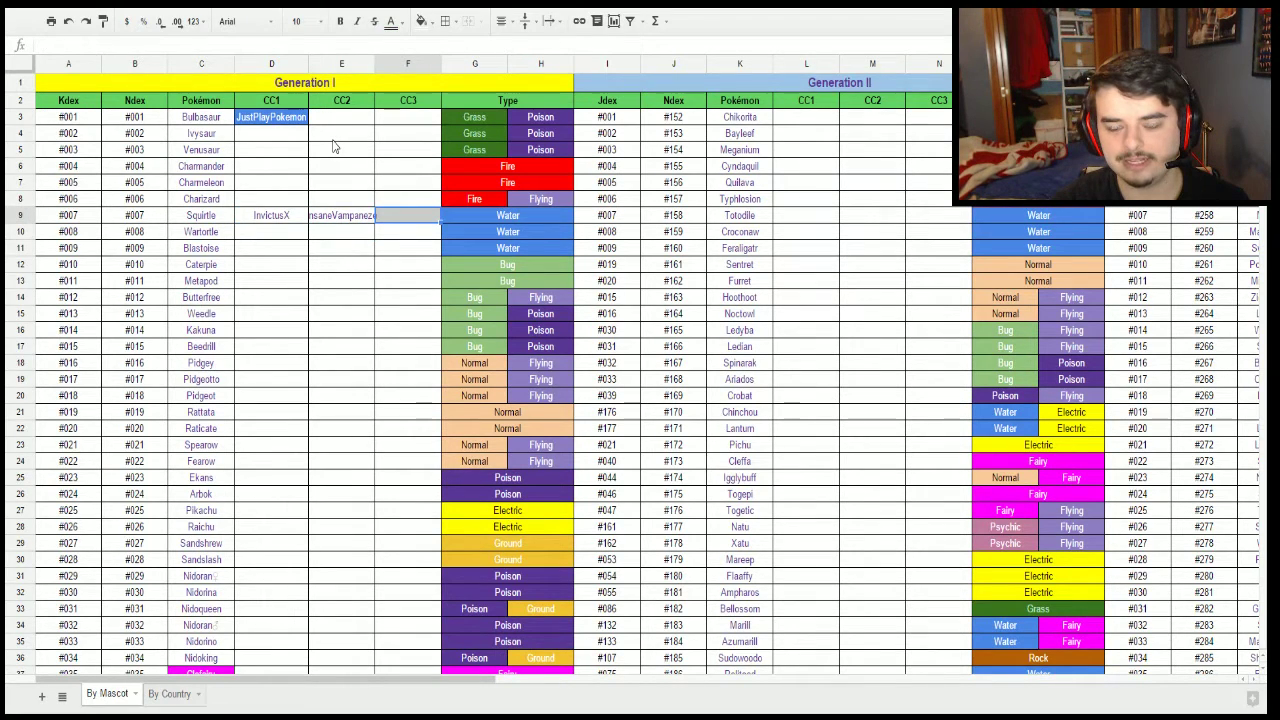
text(TheBeastPokeBaller)
key(Return)
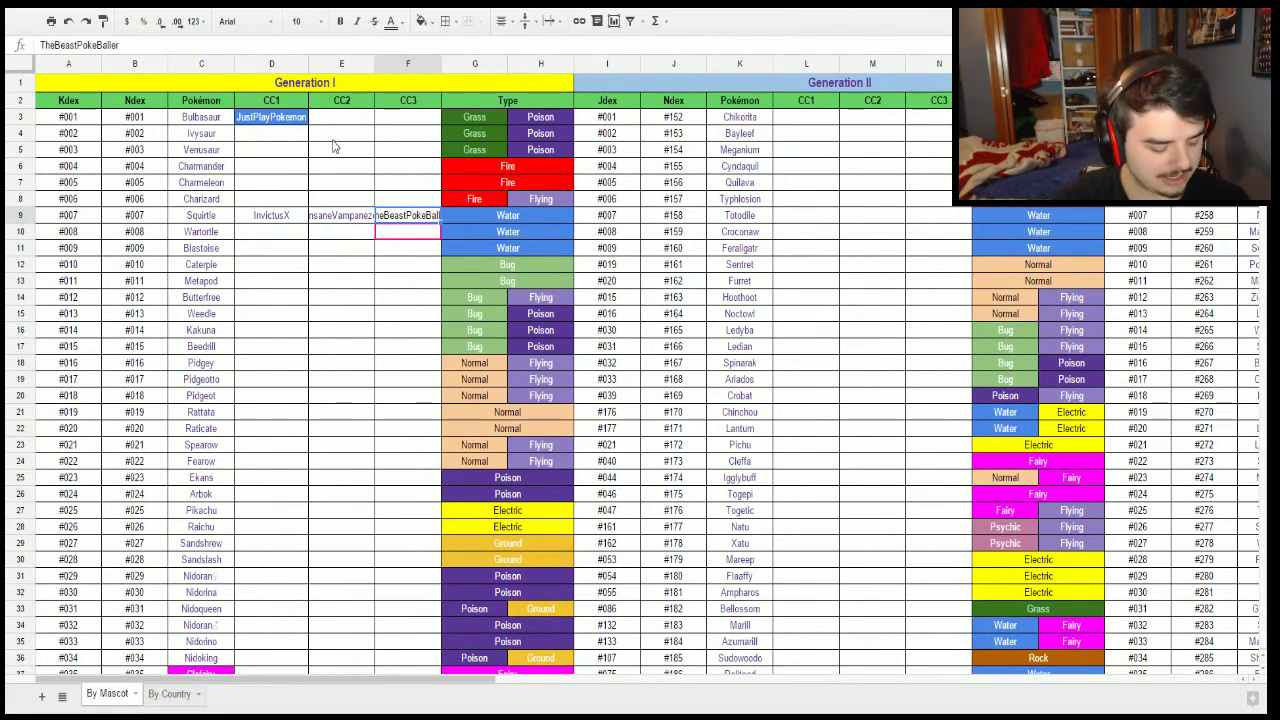
key(Up)
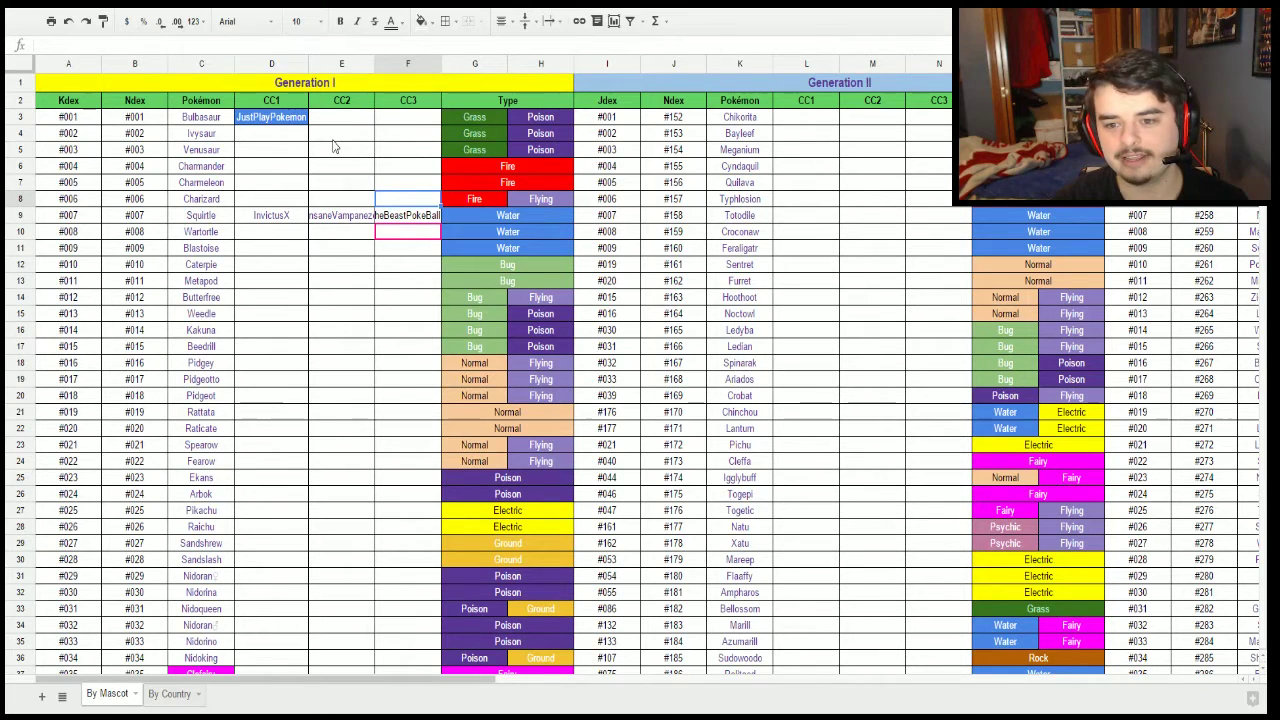
Widen column F slightly beyond its longest entry and fit column E to its contents.
double_click(440, 64)
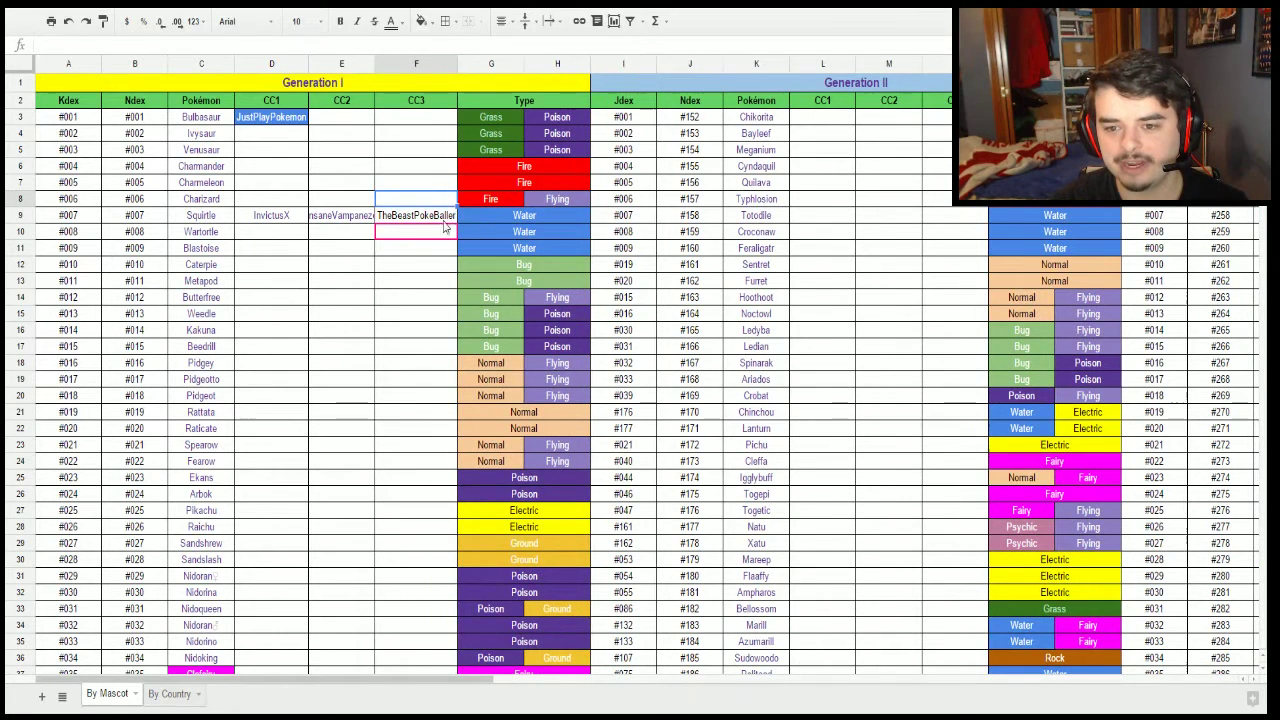
click(425, 217)
drag(457, 64, 470, 64)
click(380, 64)
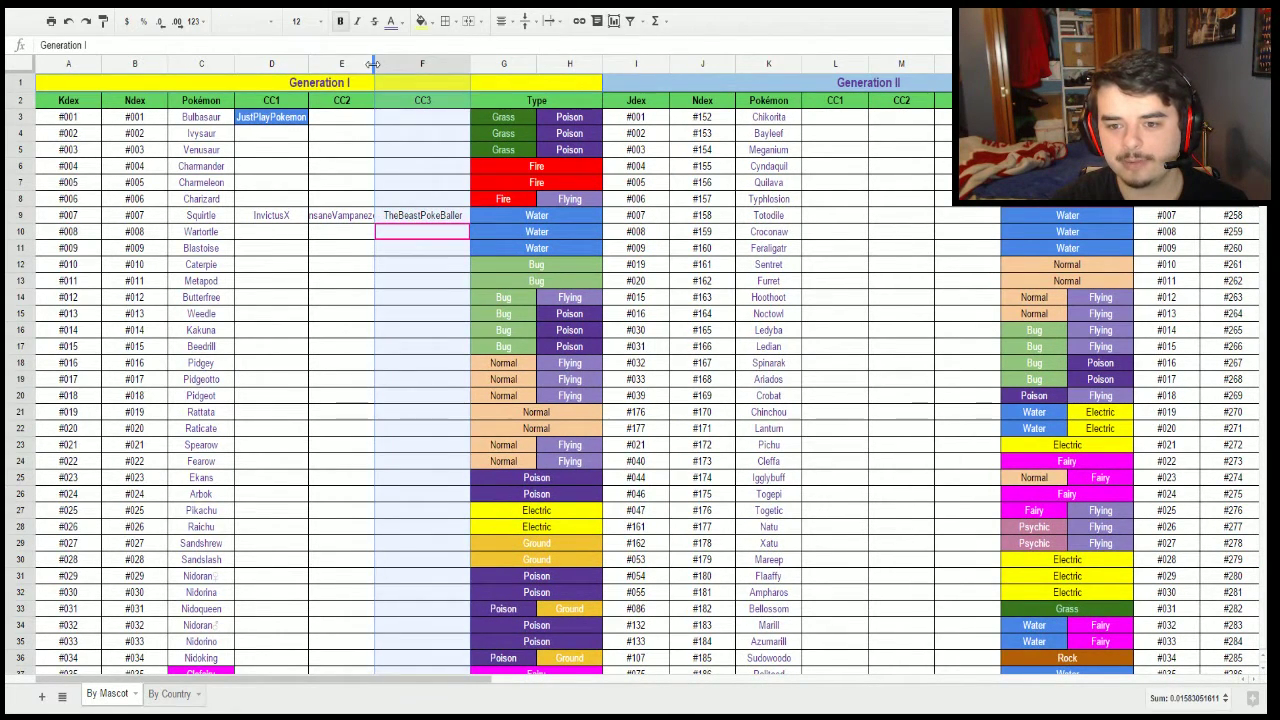
right_click(366, 63)
click(345, 265)
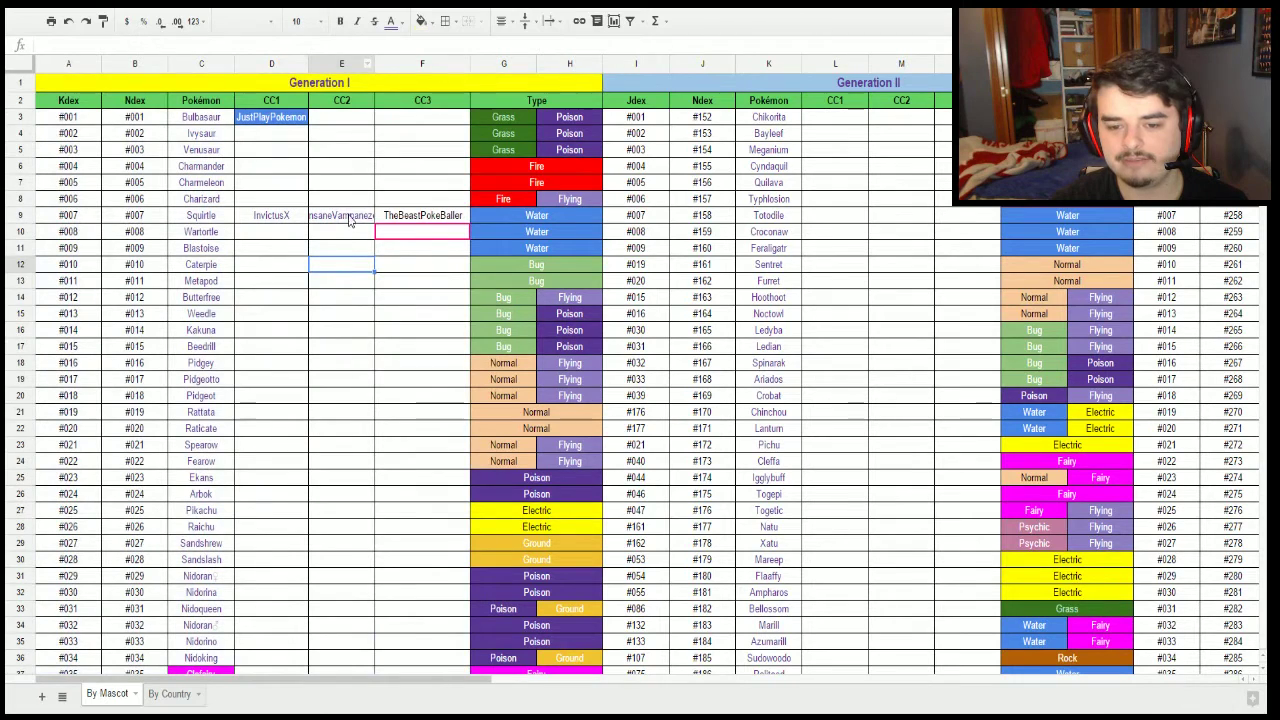
double_click(375, 64)
Give Squirtle's CC1 and CC2 cells D9:E9 a purple fill and white text.
drag(286, 218, 351, 224)
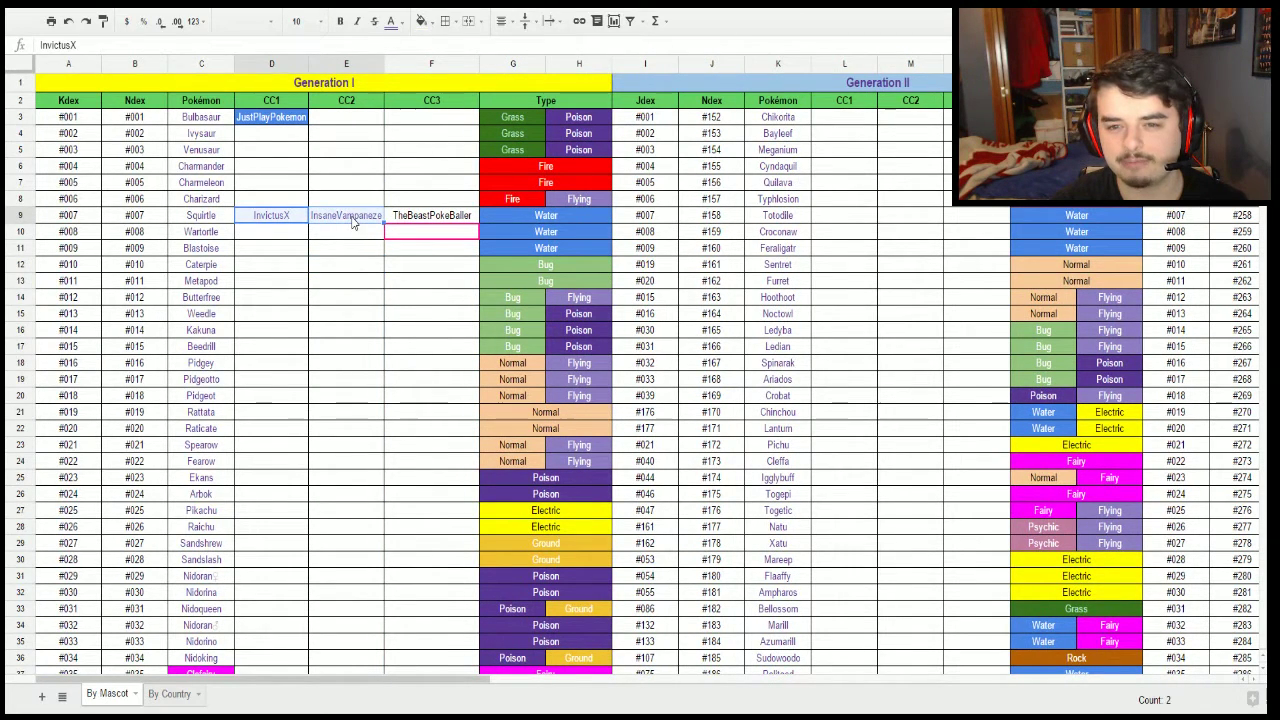
click(432, 22)
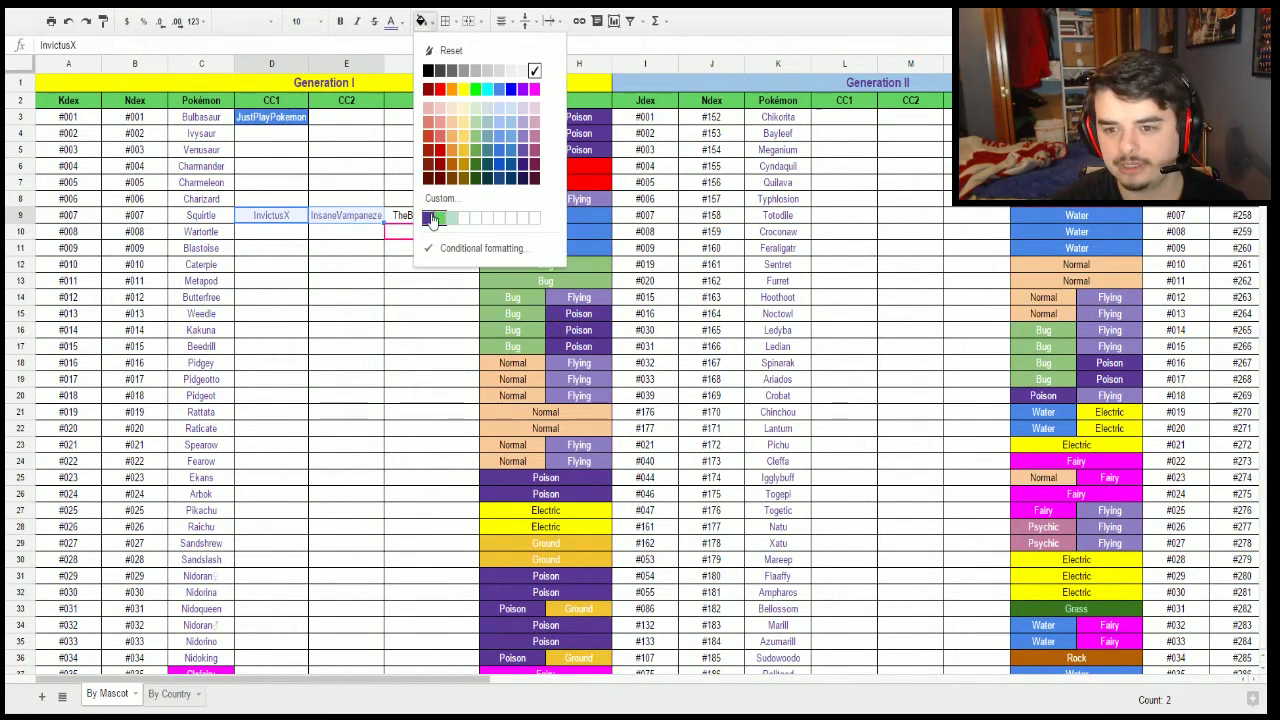
click(523, 90)
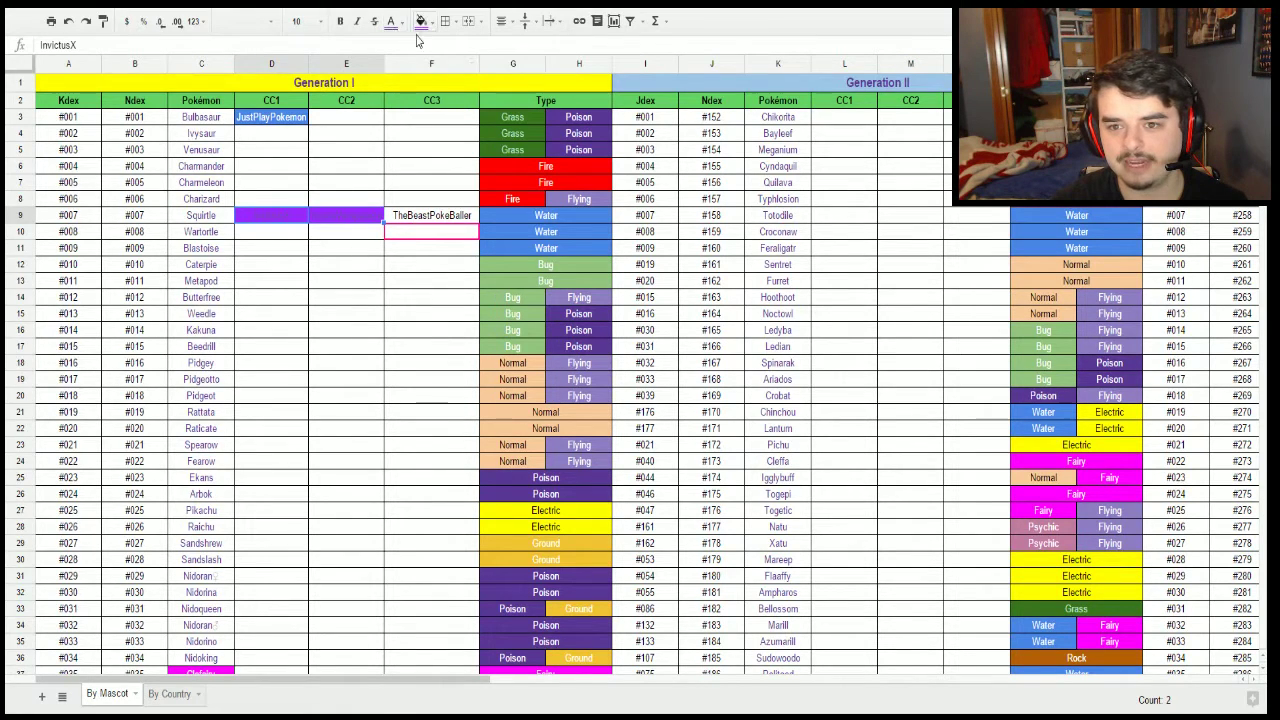
click(406, 22)
click(508, 72)
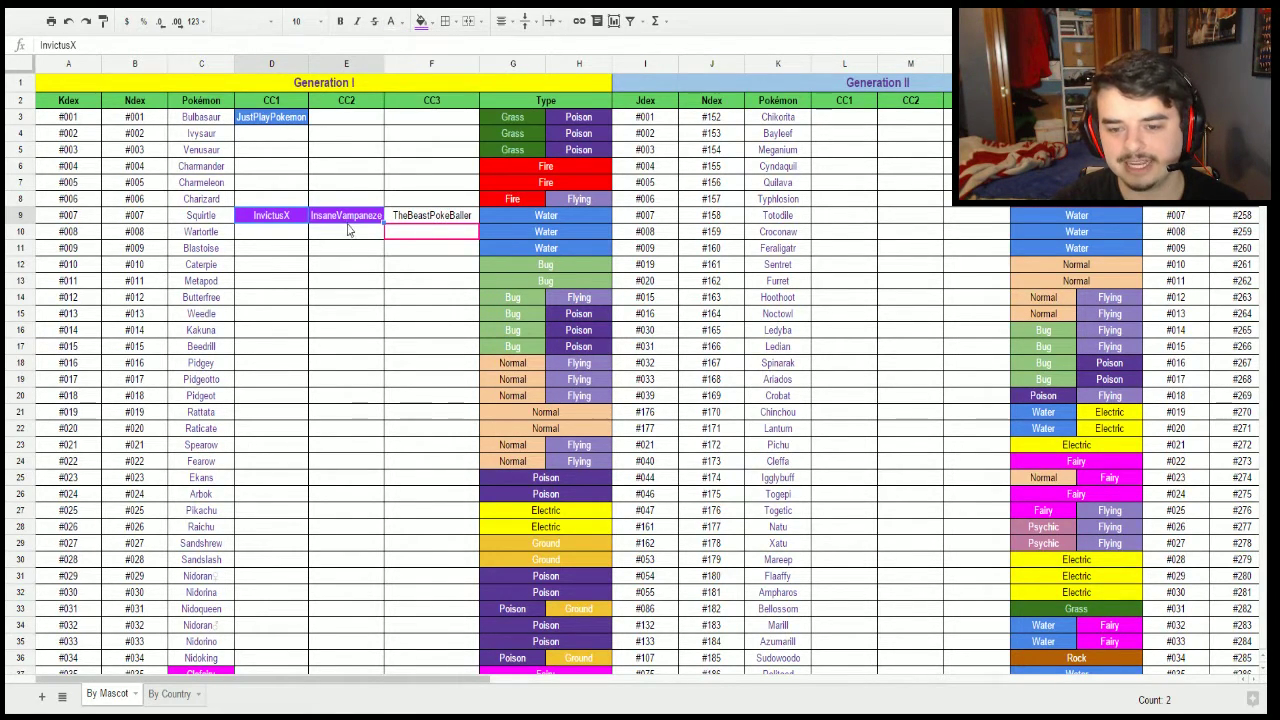
click(359, 221)
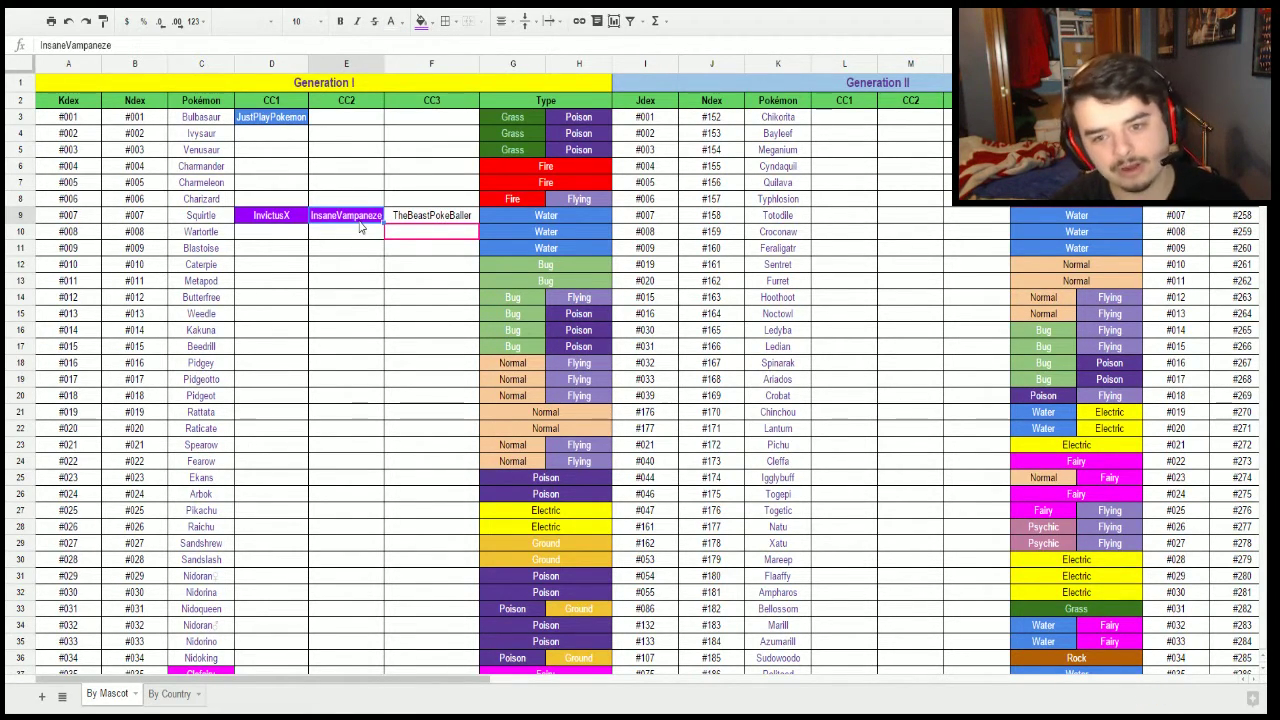
Give Squirtle's CC3 cell F9 a blue fill and white text.
click(430, 221)
click(432, 22)
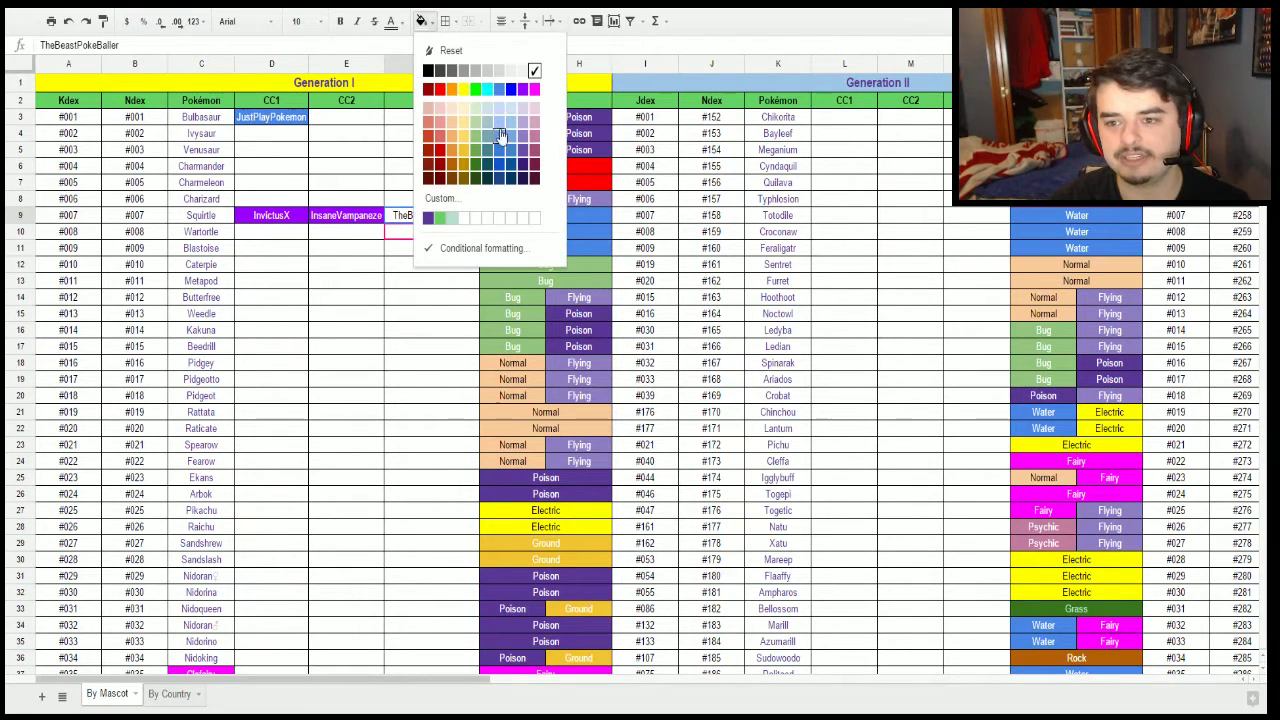
click(499, 90)
click(421, 21)
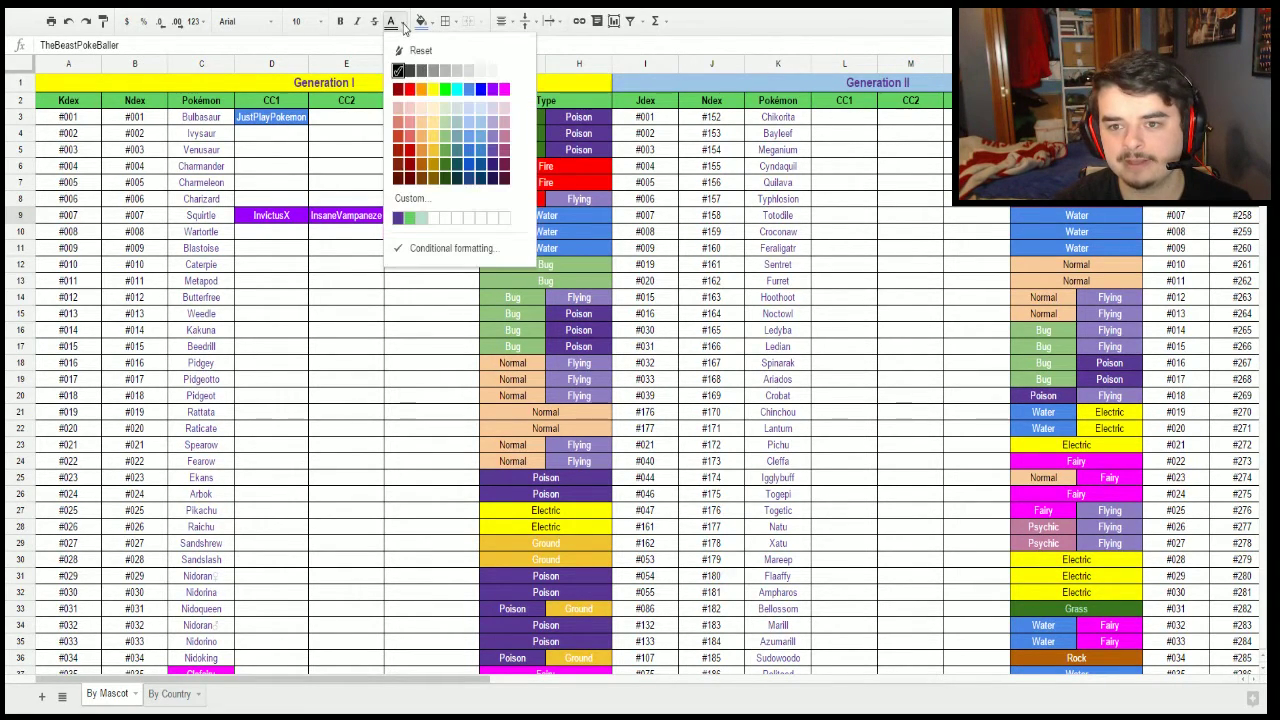
click(499, 90)
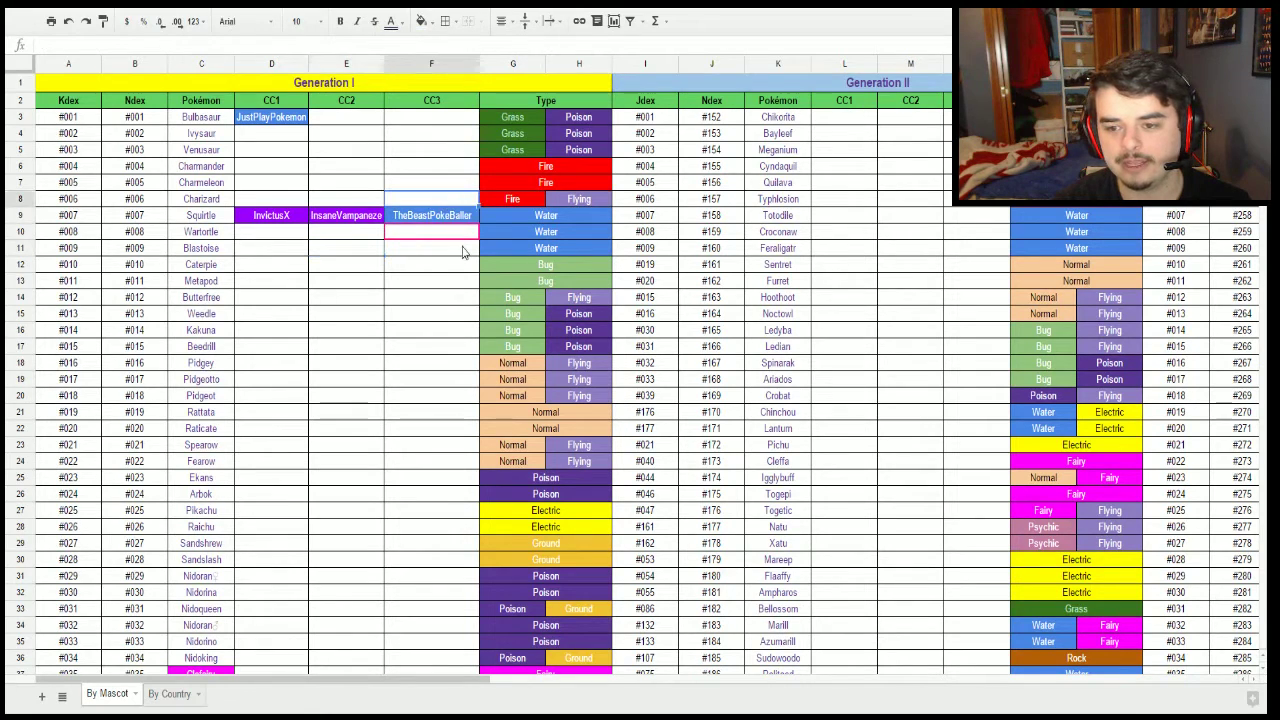
click(440, 254)
click(379, 297)
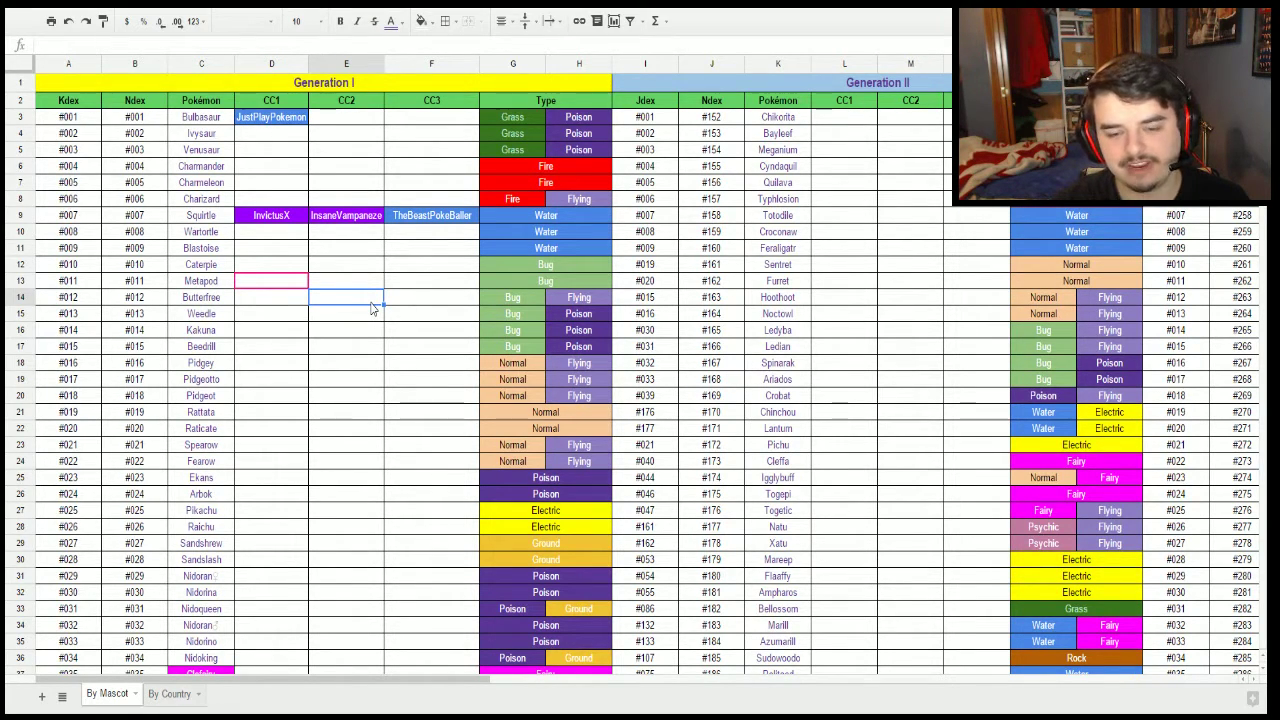
key(Up)
key(Up)
key(Up)
key(Up)
key(Up)
key(Up)
key(Up)
key(Up)
key(Left)
key(Down)
key(Down)
key(Up)
key(Up)
key(Down)
key(Down)
key(Up)
key(Up)
key(Down)
key(Up)
key(Down)
key(Down)
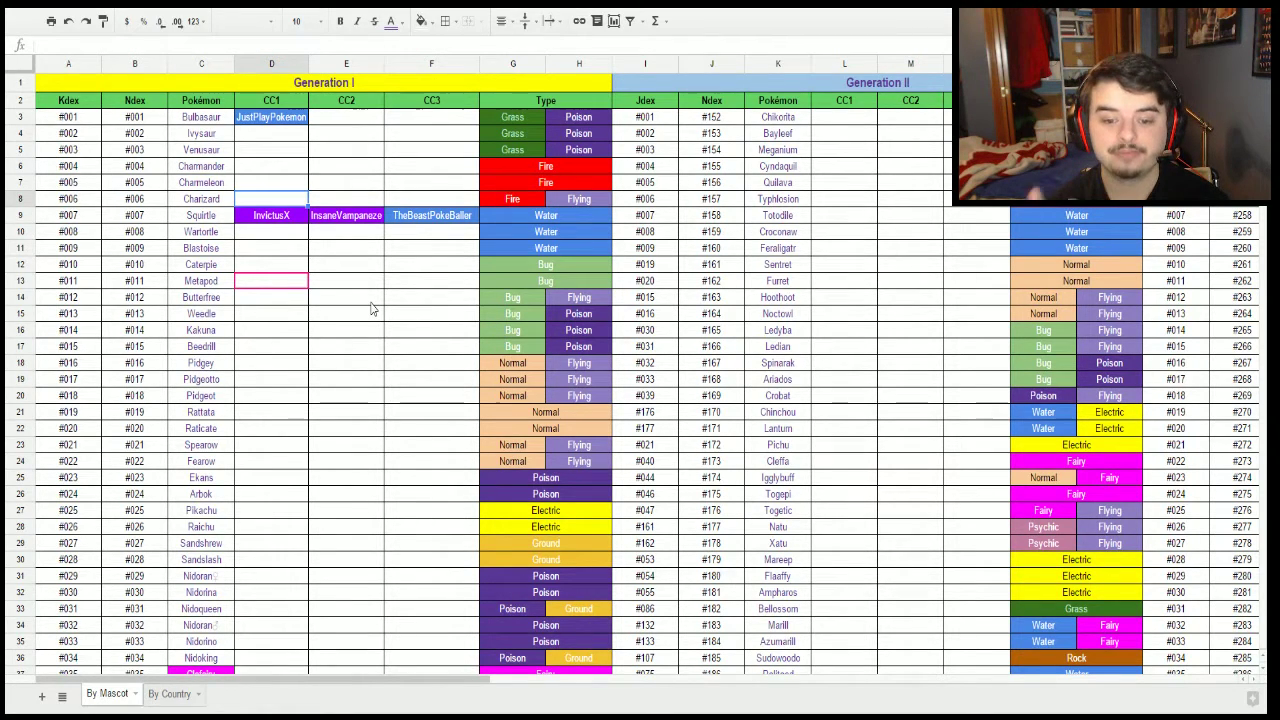
Enter FearlessFearow as Fearow's CC1 in cell D24.
key(Down)
key(Down)
key(Down)
key(Down)
key(Down)
key(Down)
key(Down)
key(Down)
key(Down)
key(Down)
key(Down)
key(Down)
key(Down)
key(Down)
key(Down)
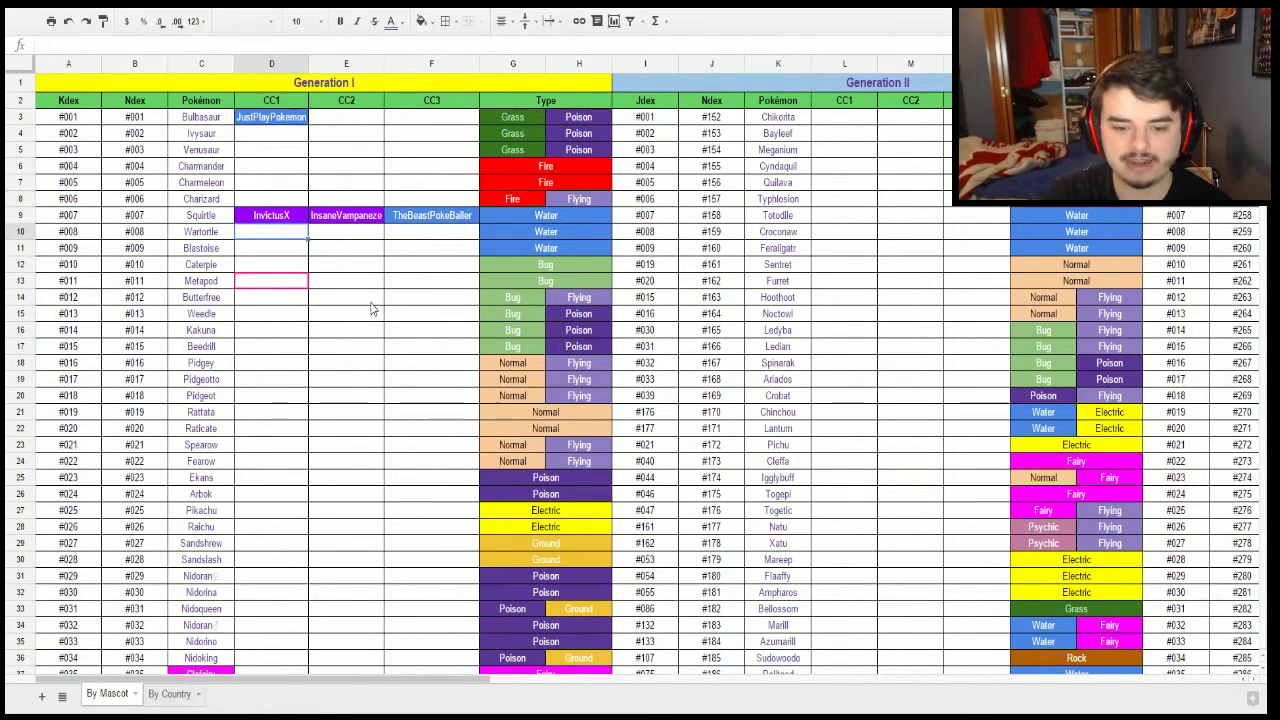
key(Down)
text(F)
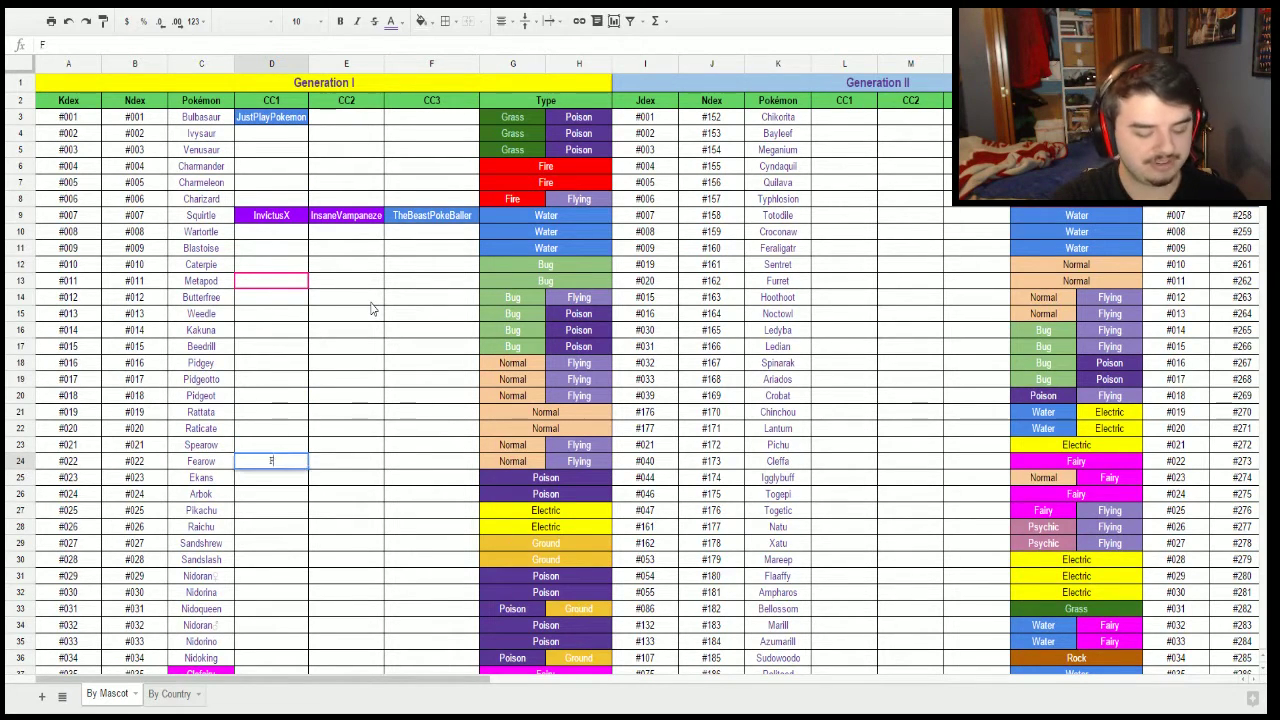
text(earlessFearpw)
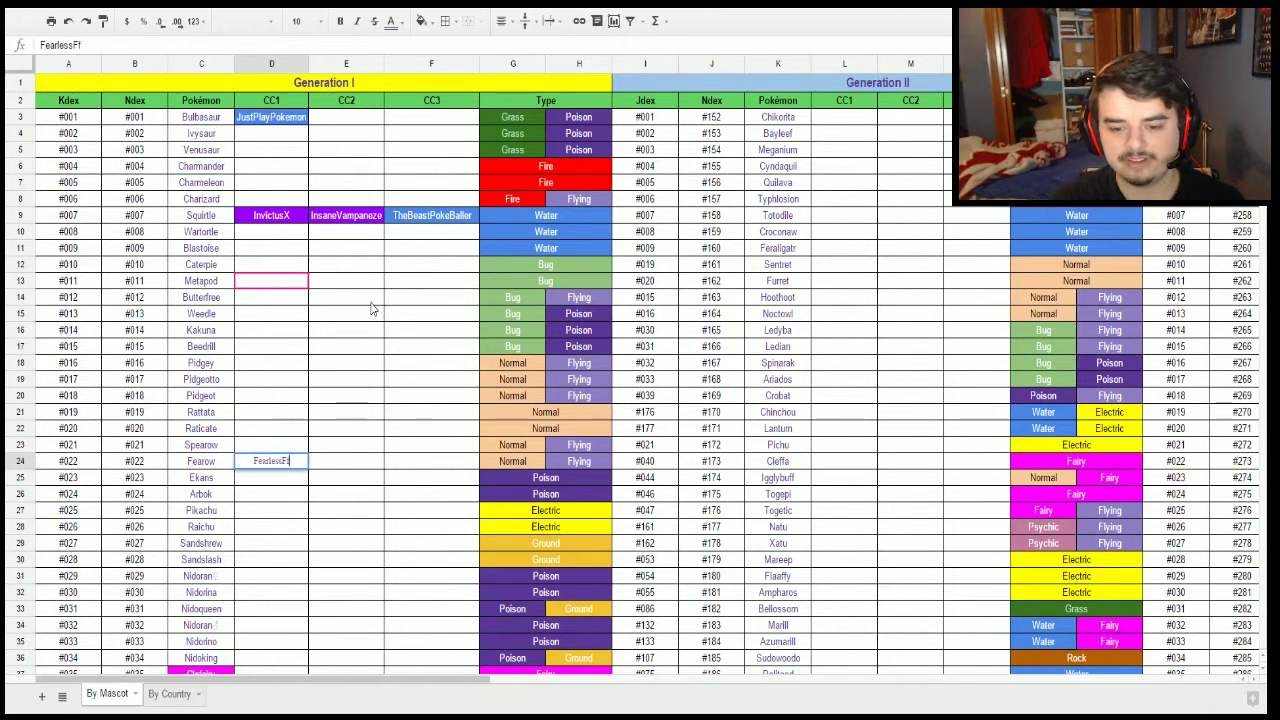
key(BackSpace)
key(BackSpace)
text(ow)
key(Return)
key(Up)
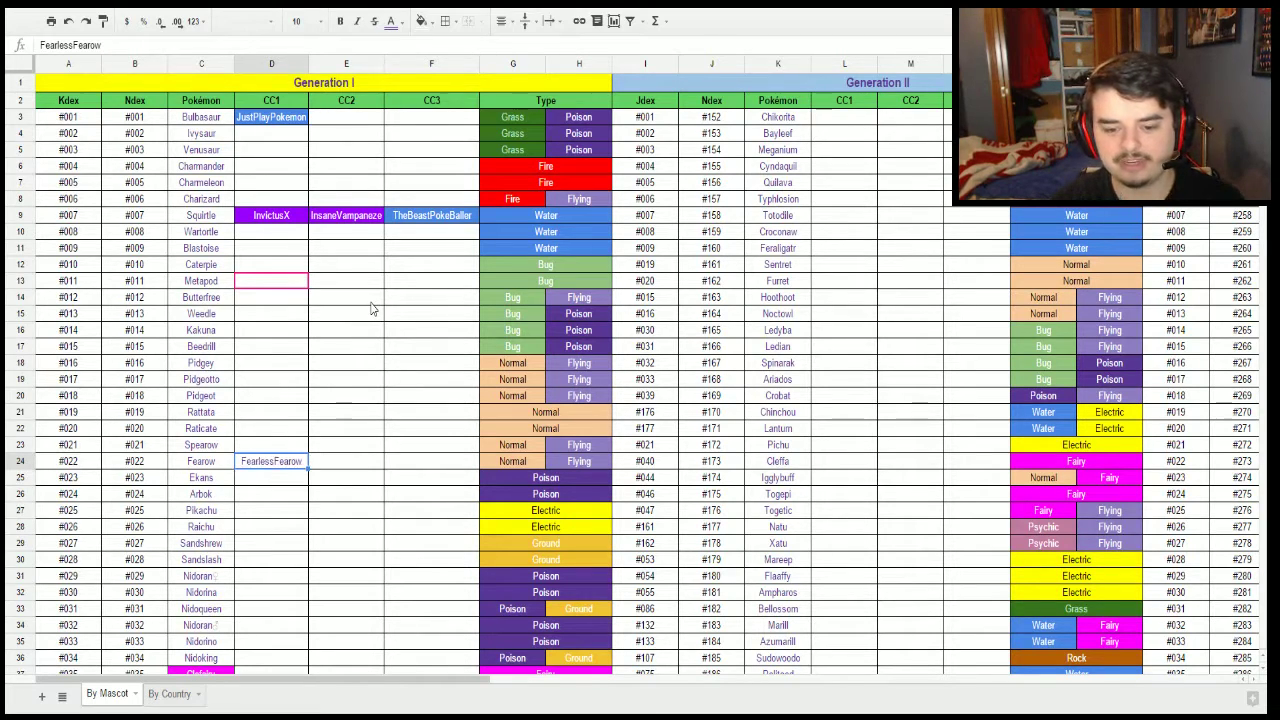
Give Fearow's CC1 cell D24 white text and a blue fill.
click(420, 21)
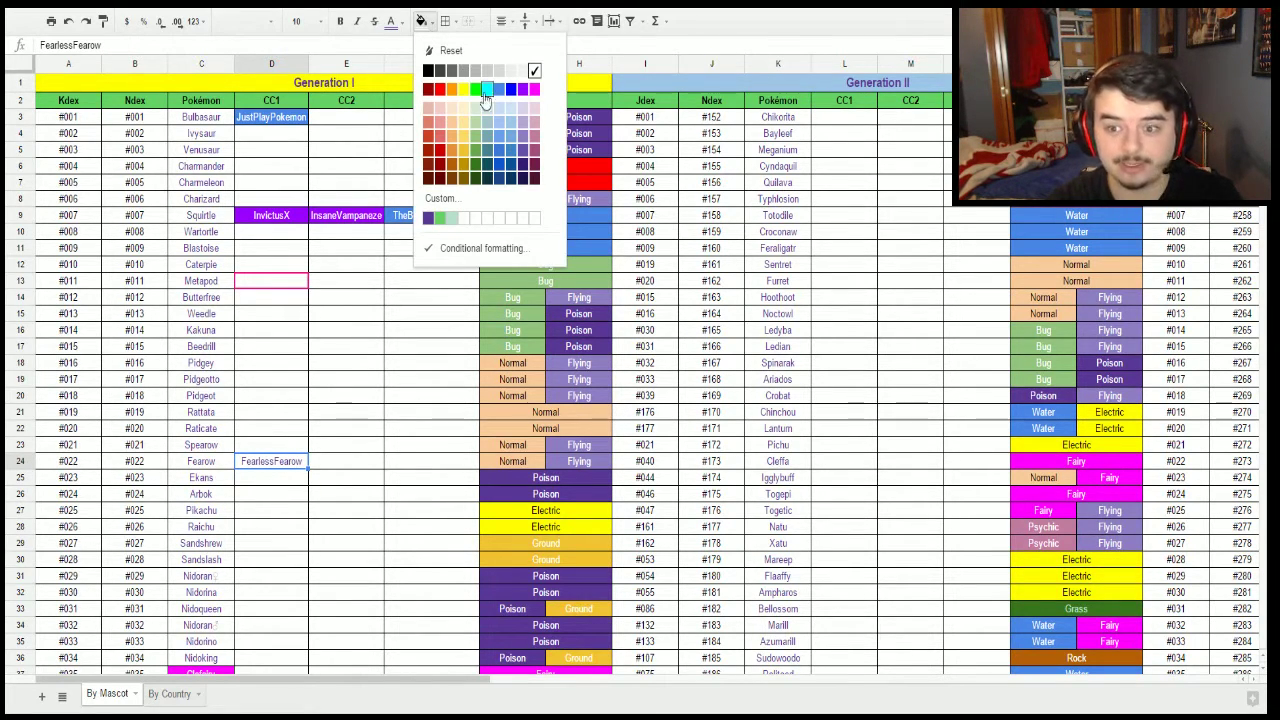
click(398, 21)
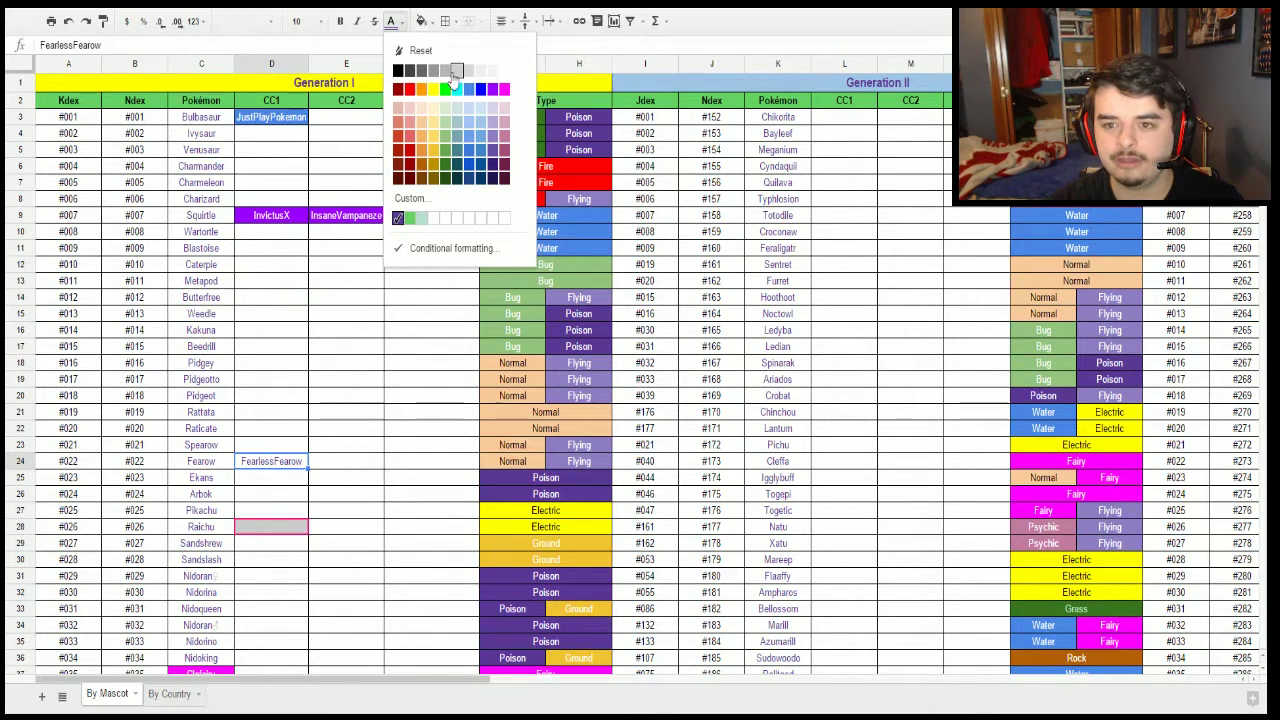
click(503, 71)
click(428, 22)
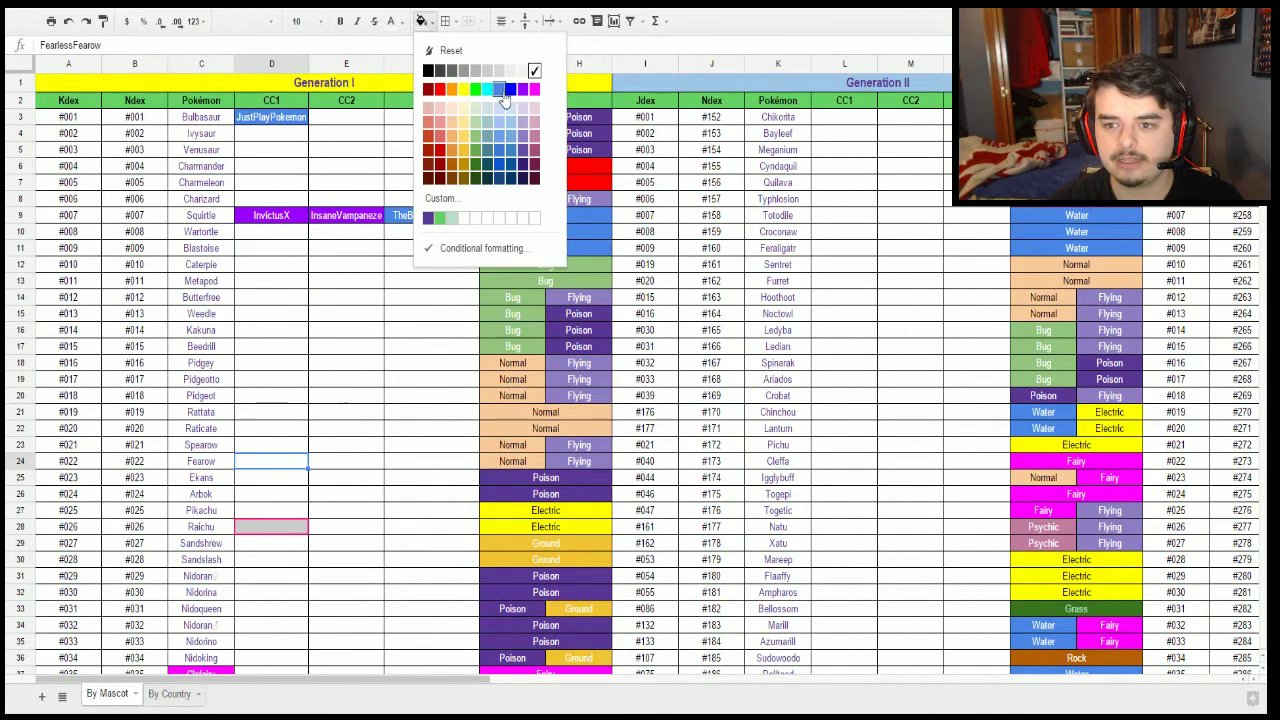
click(501, 94)
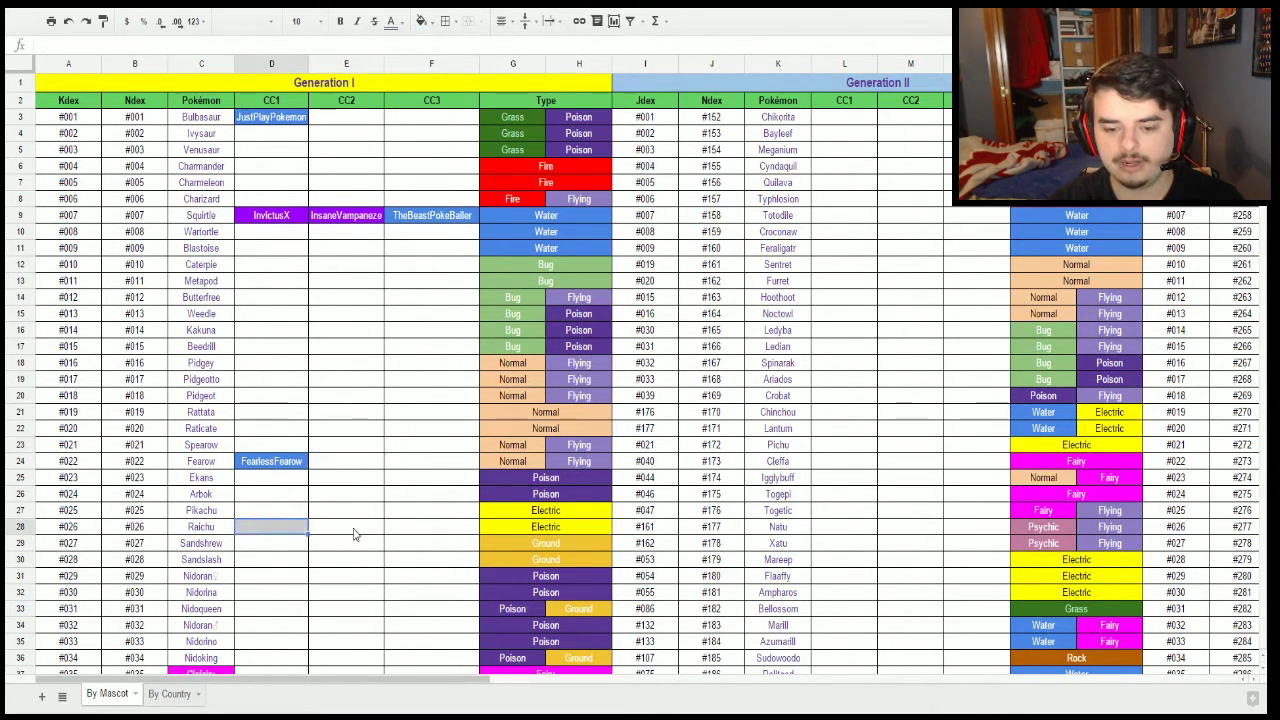
key(Up)
key(Up)
key(Up)
key(Up)
key(Up)
key(Up)
key(Up)
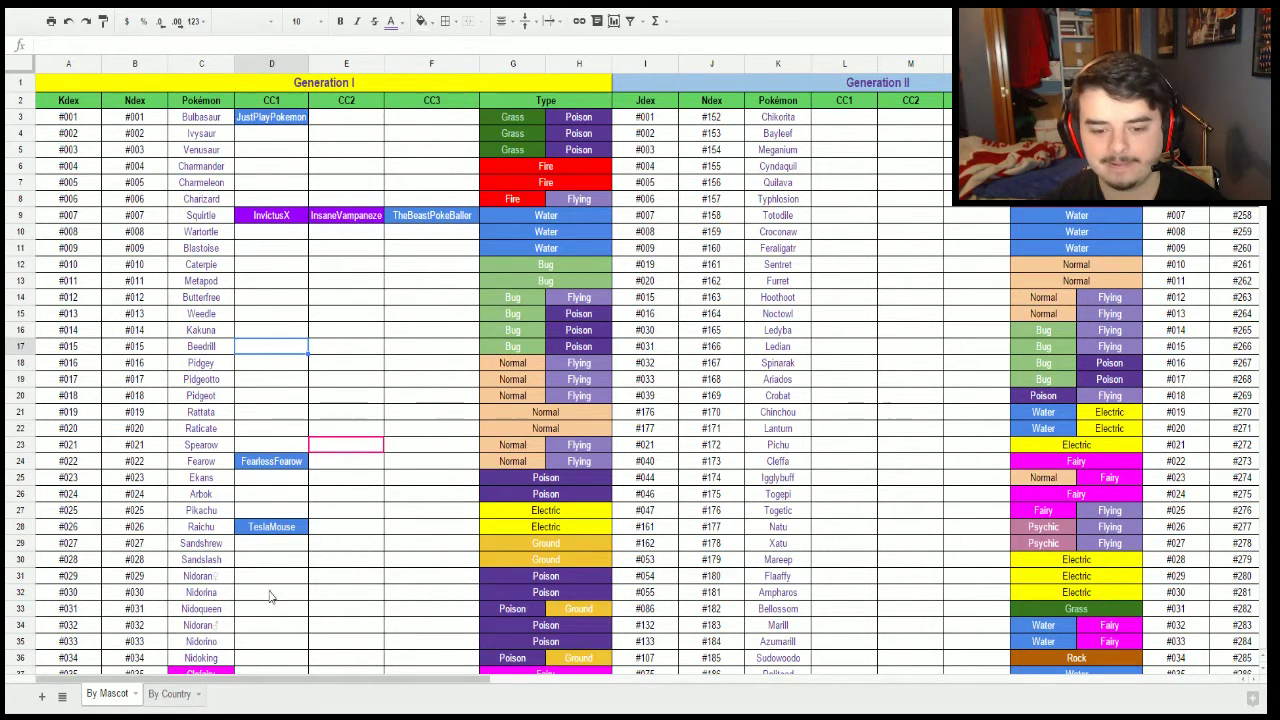
scroll(312, 548, down, 3)
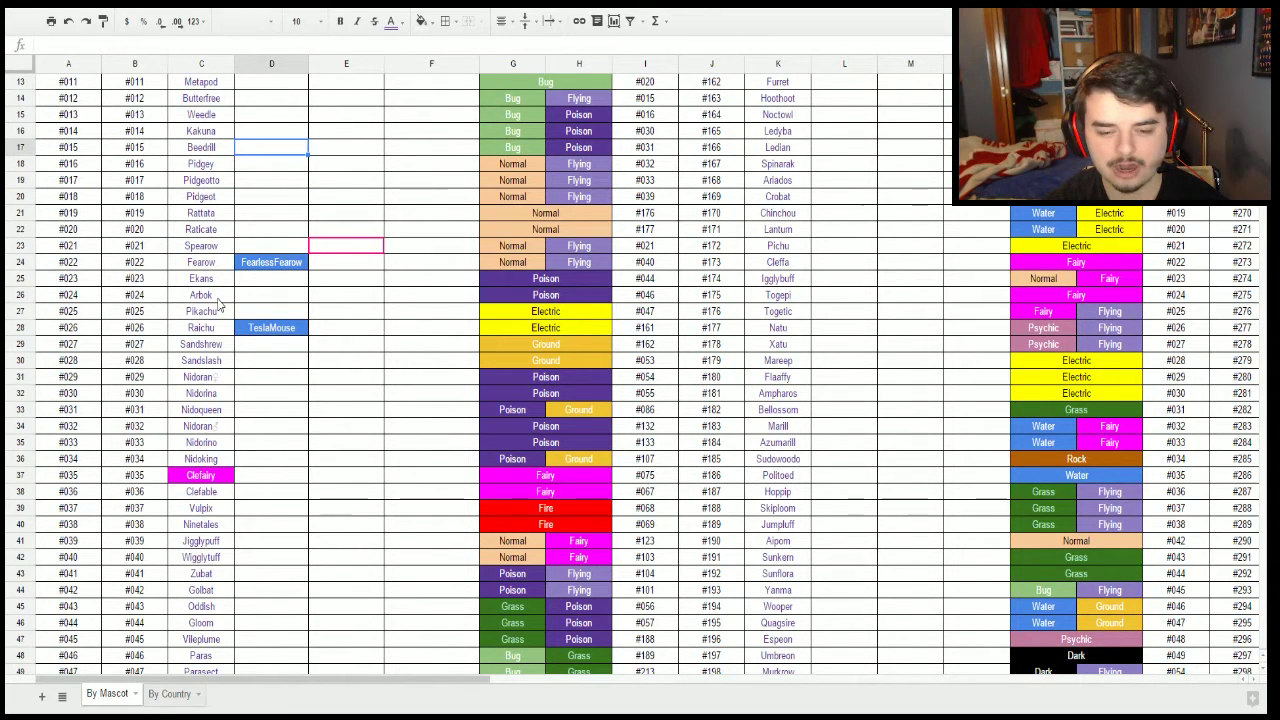
Enter SupahGassy as Diglett's CC1 in cell D52.
scroll(350, 511, down, 1)
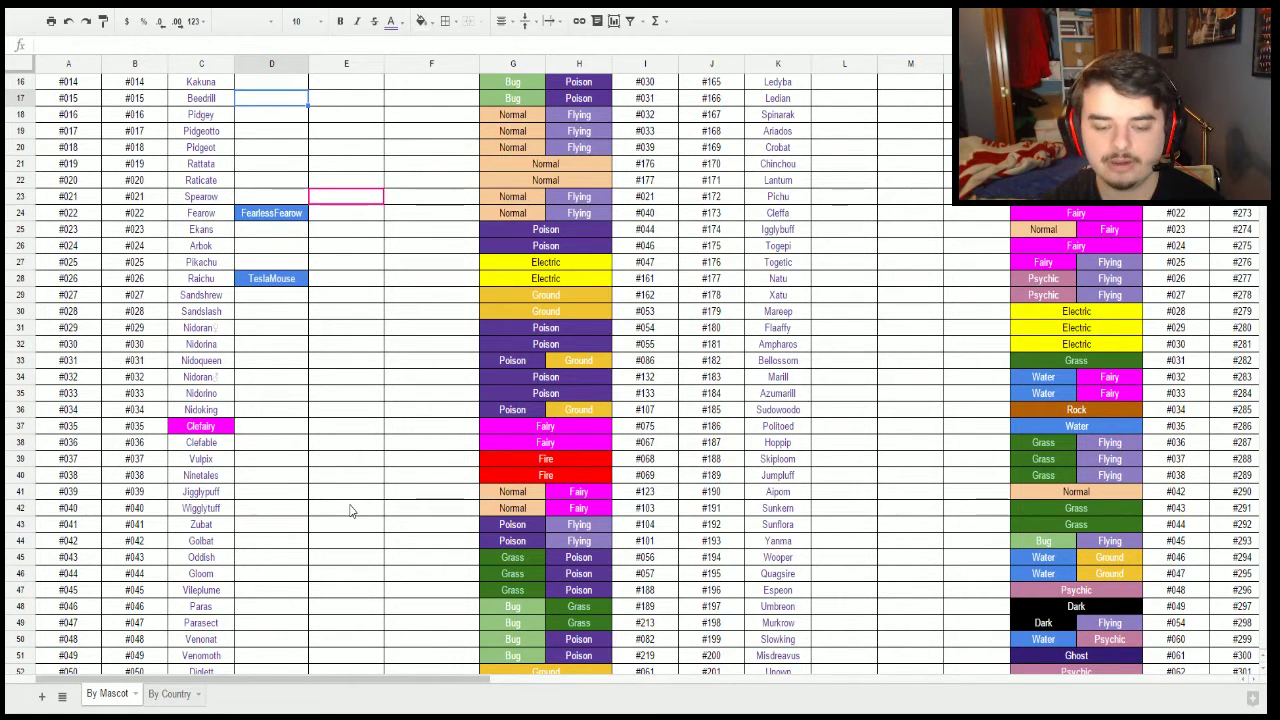
scroll(290, 437, down, 1)
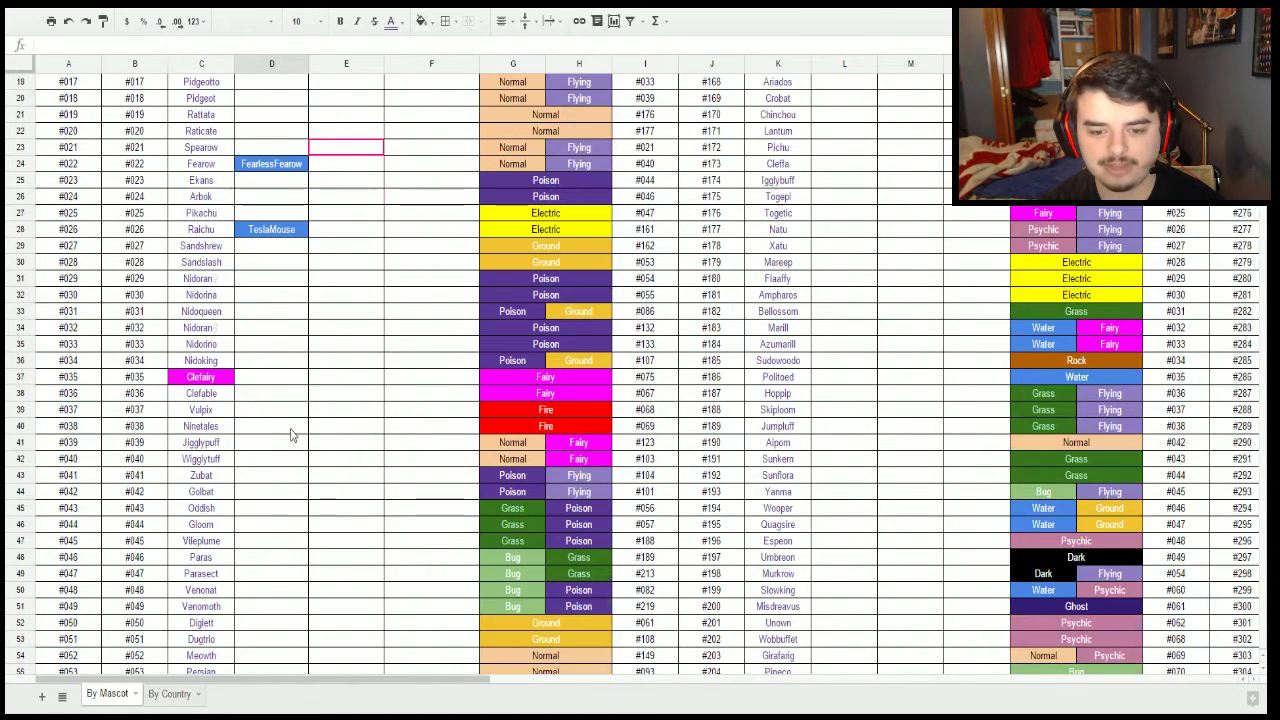
scroll(290, 435, down, 1)
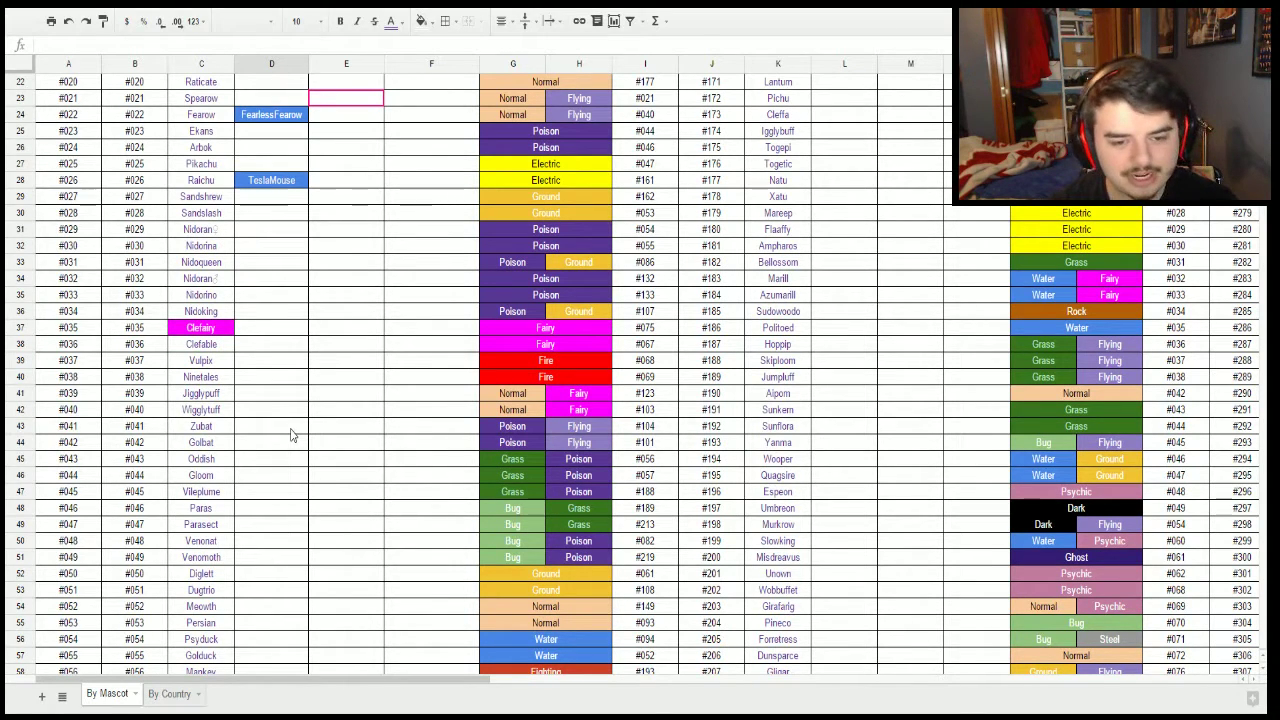
scroll(300, 310, down, 1)
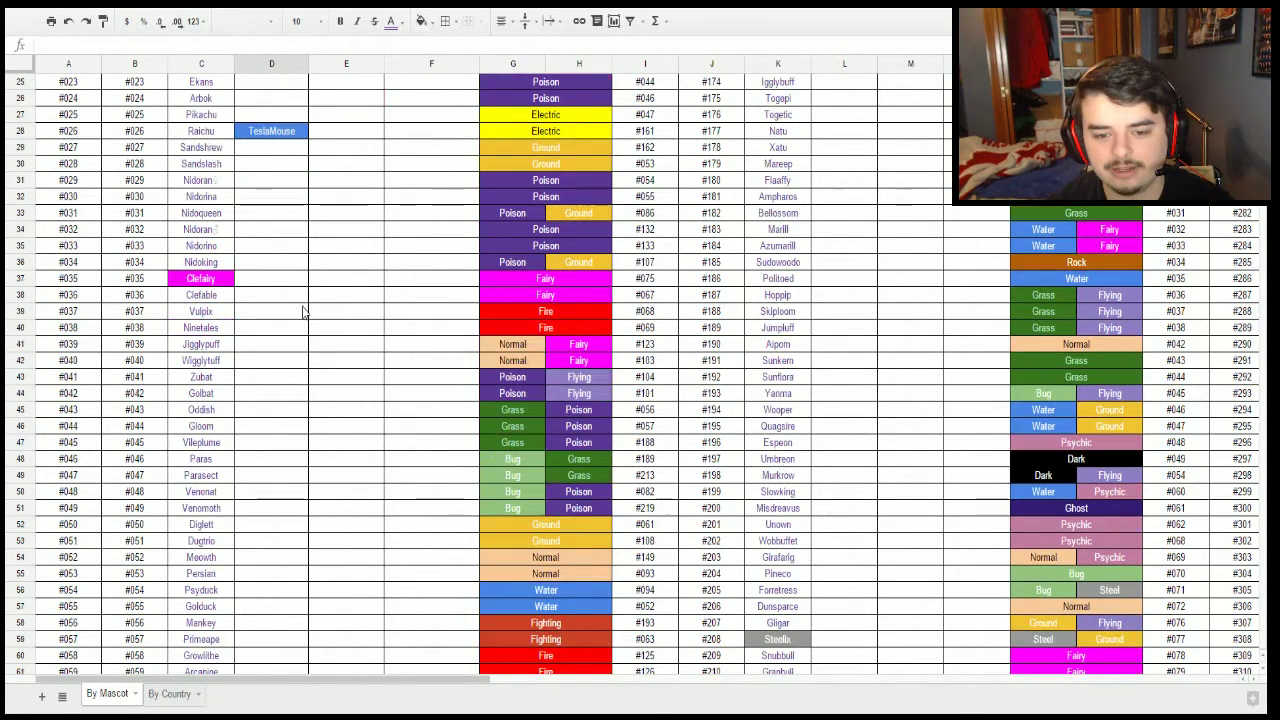
scroll(272, 372, down, 1)
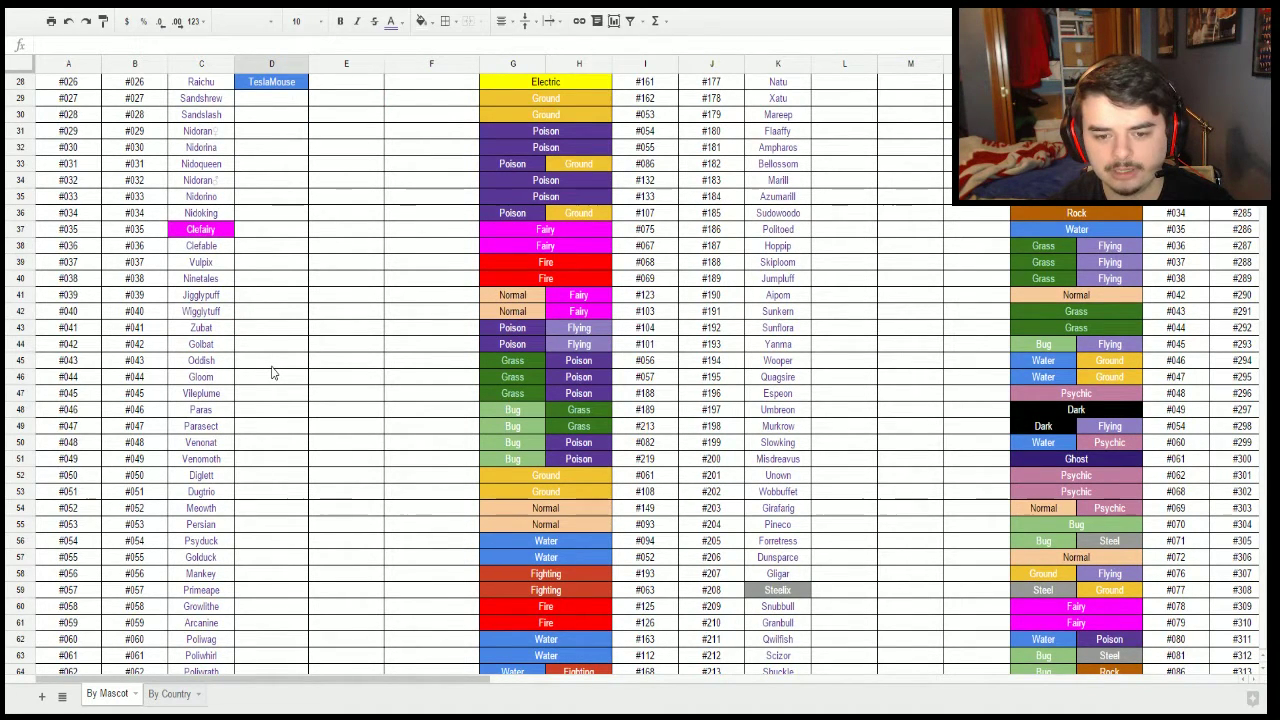
scroll(272, 372, down, 1)
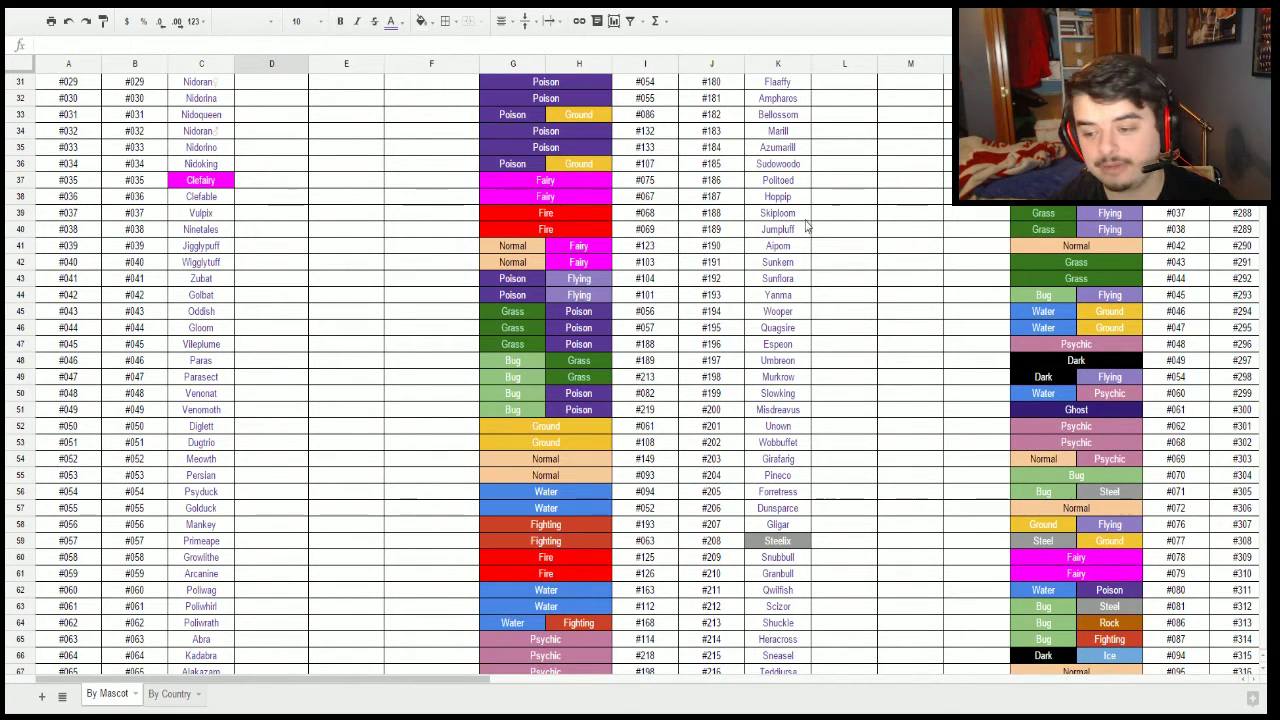
scroll(267, 355, down, 2)
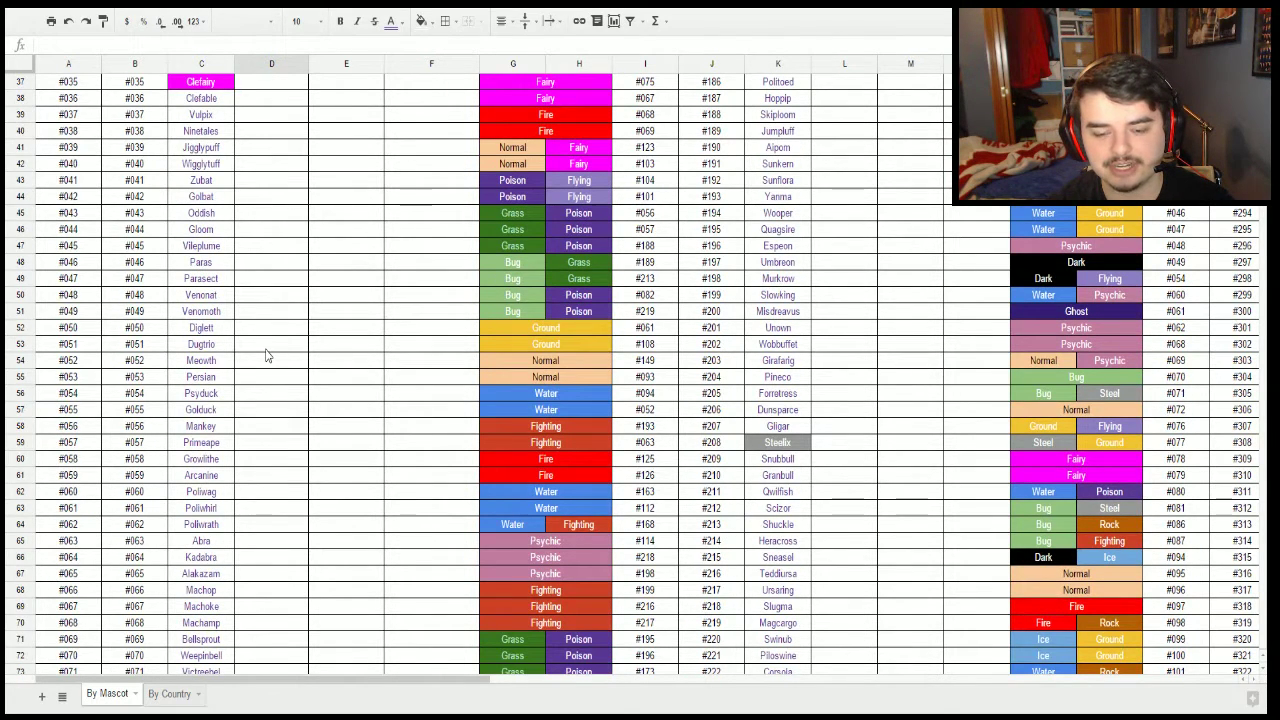
click(263, 334)
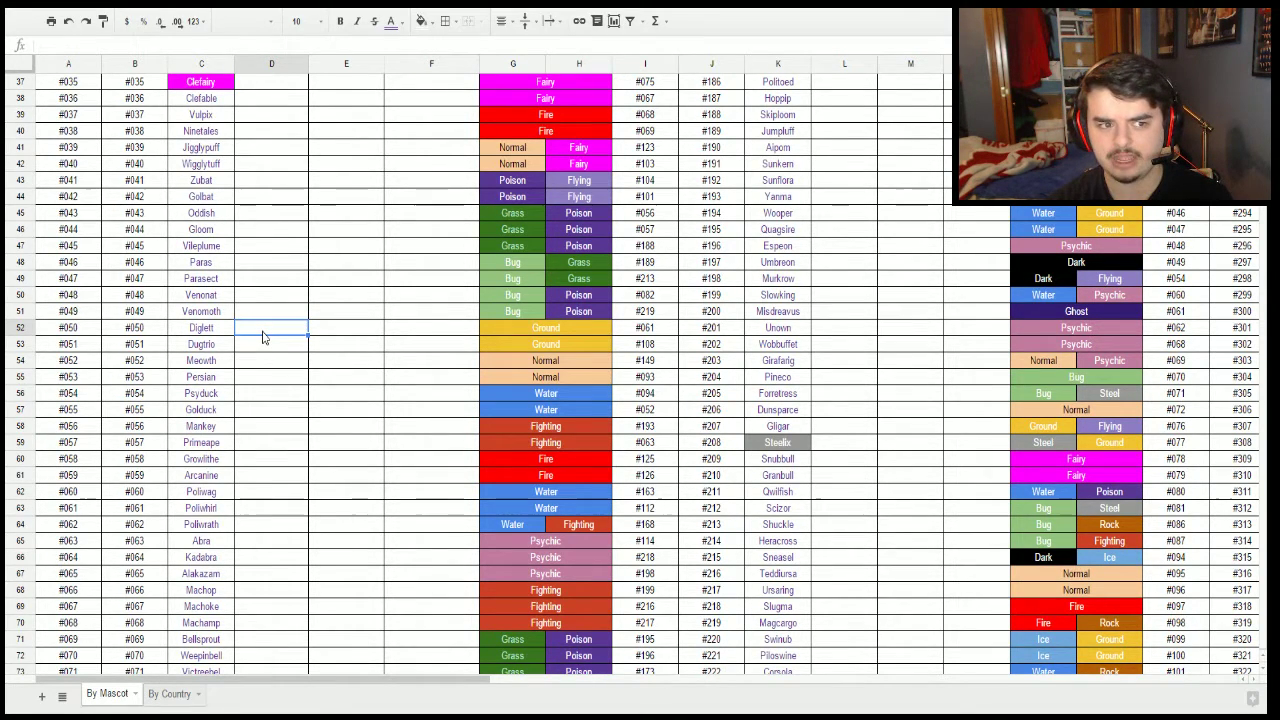
text(Supah)
text(Sassy)
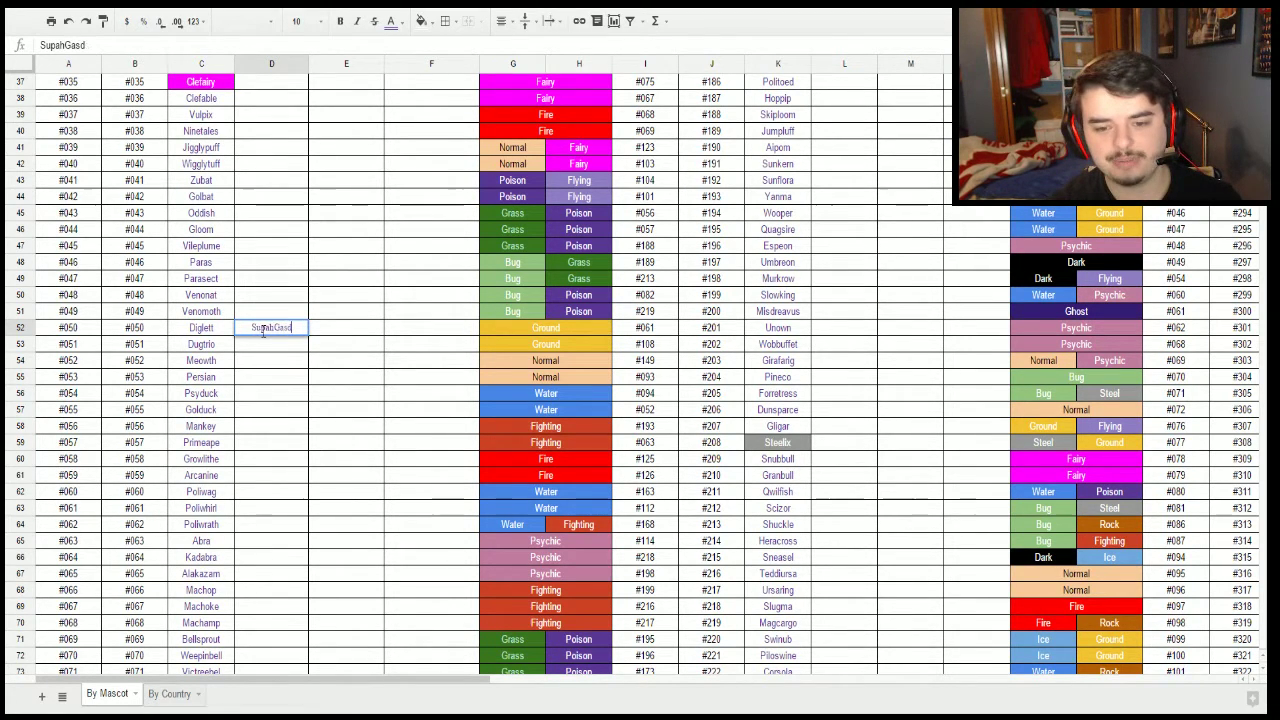
key(Return)
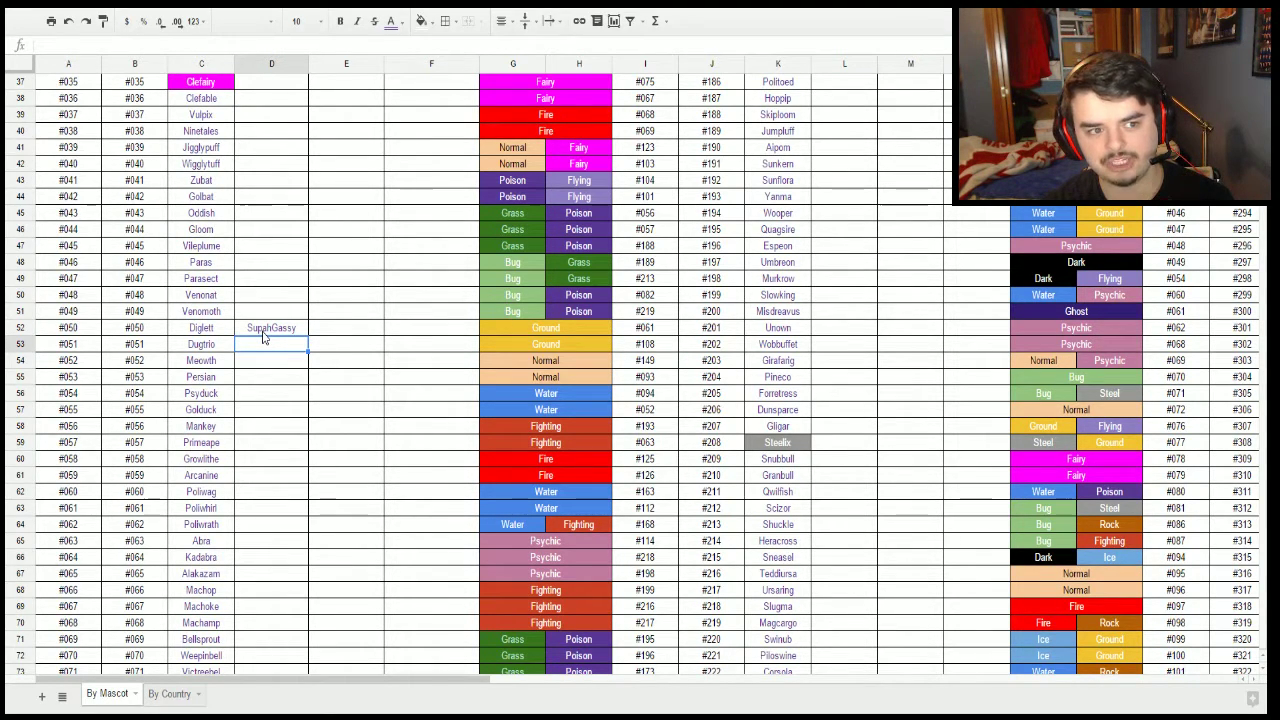
Give Diglett's CC1 cell D52 a red fill and white text.
click(264, 331)
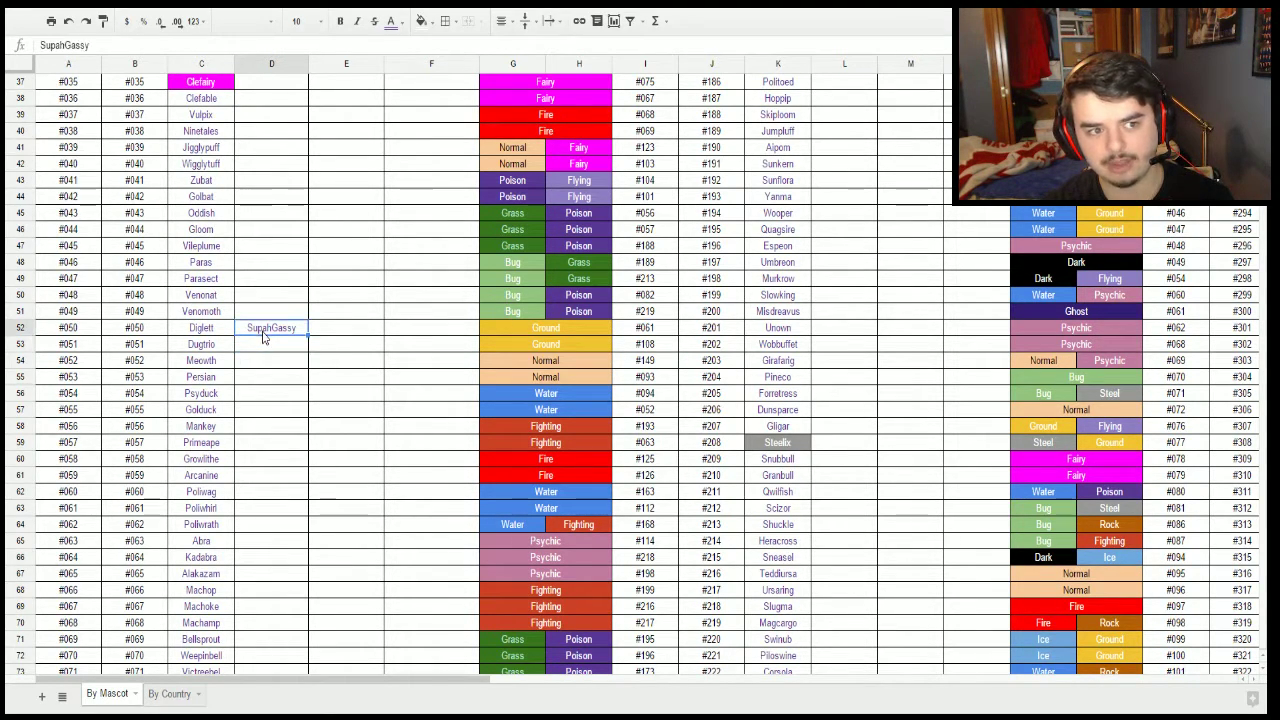
click(424, 31)
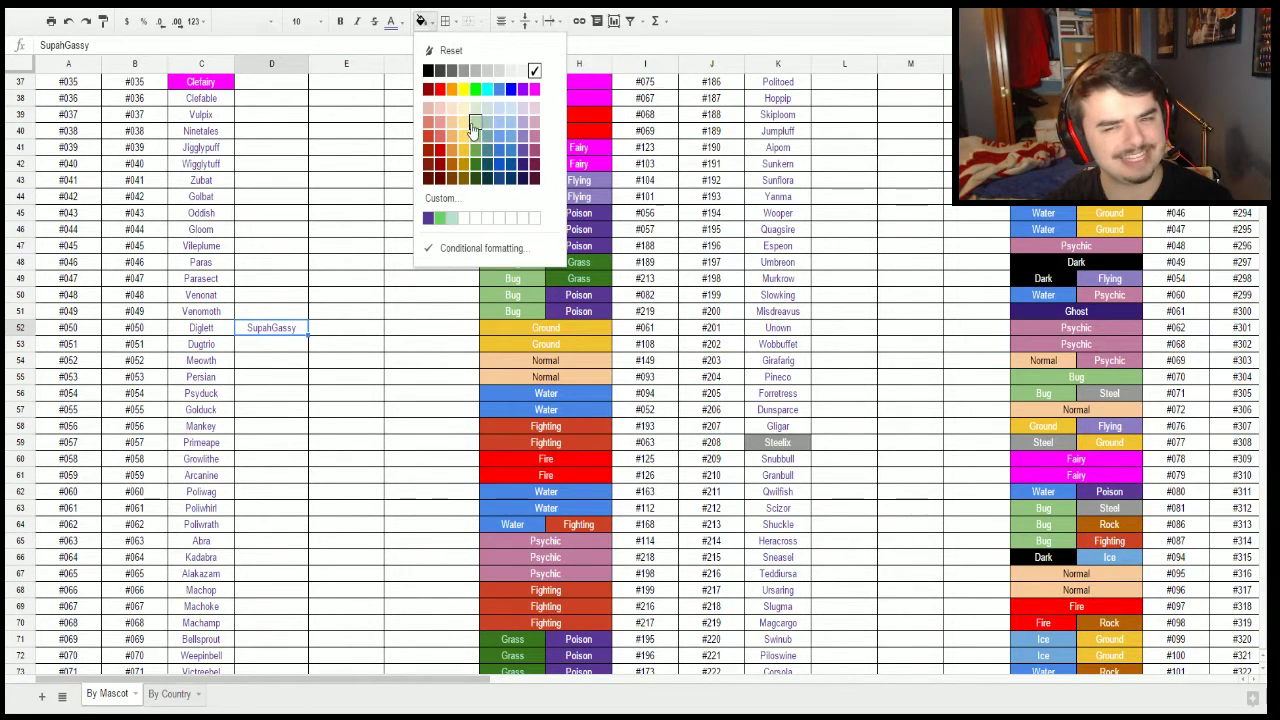
click(441, 90)
click(391, 21)
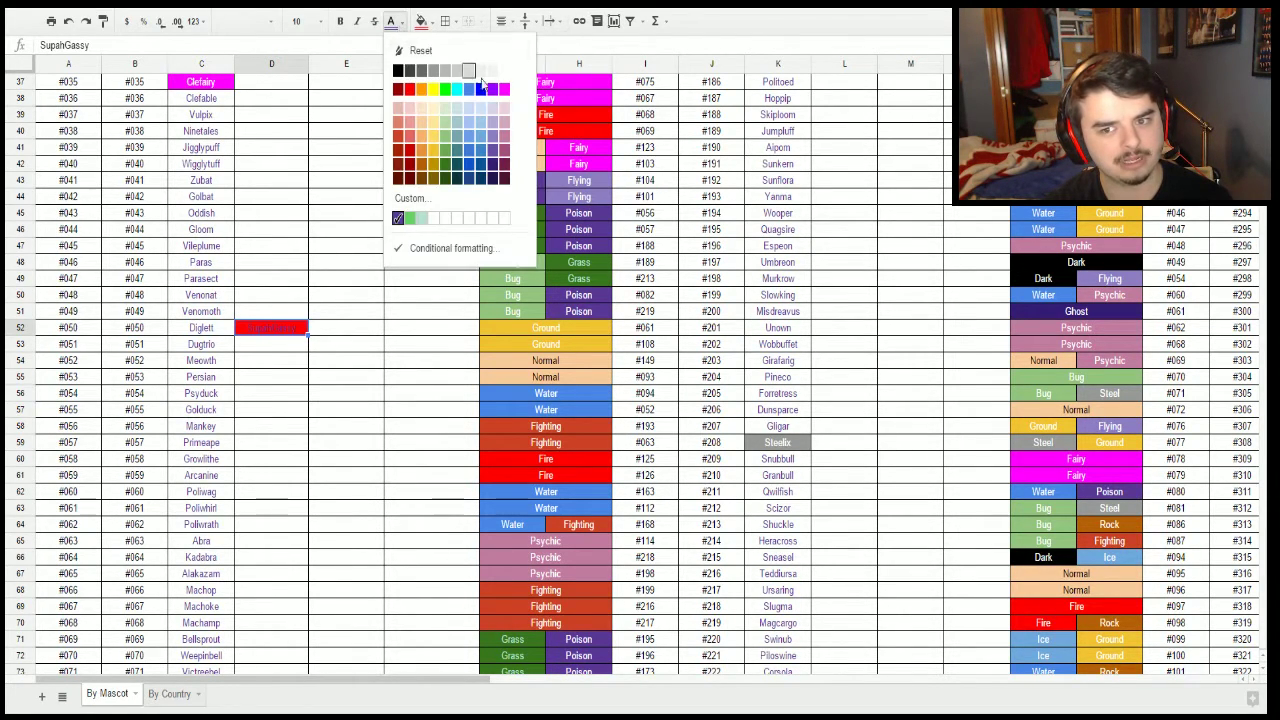
click(501, 67)
click(283, 349)
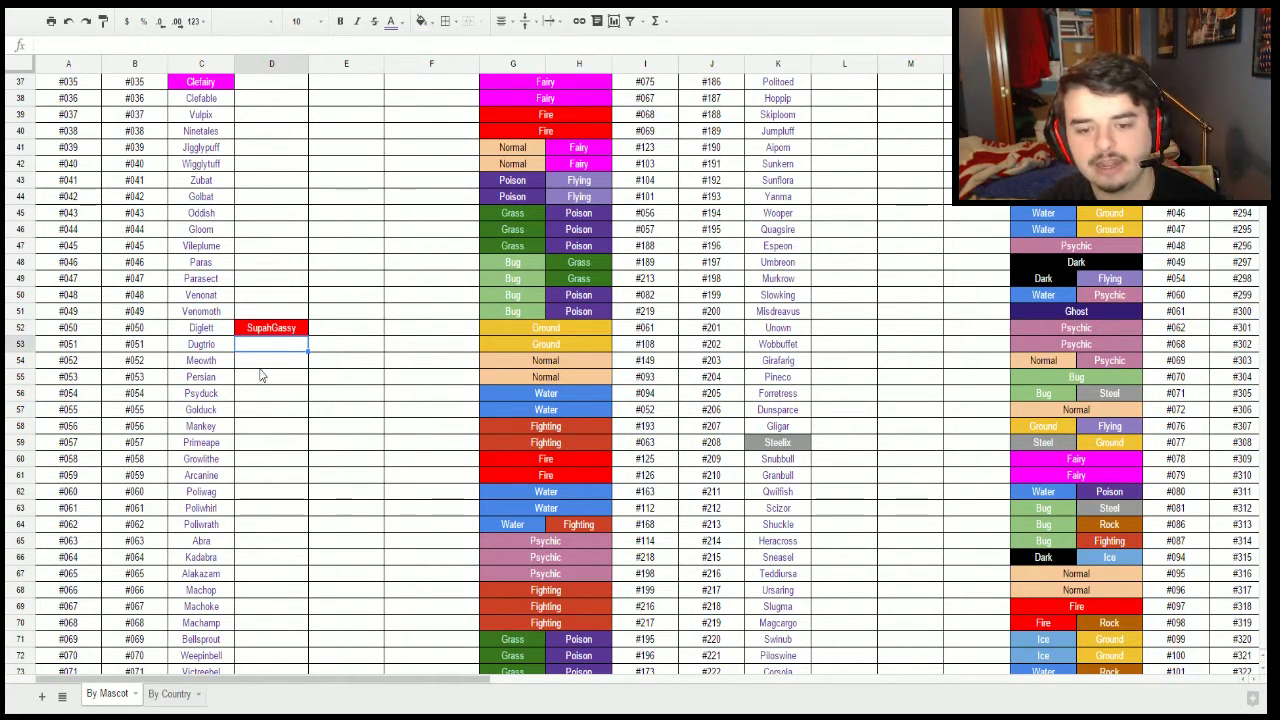
Enter JCB as Psyduck's CC1 in cell D56.
click(264, 362)
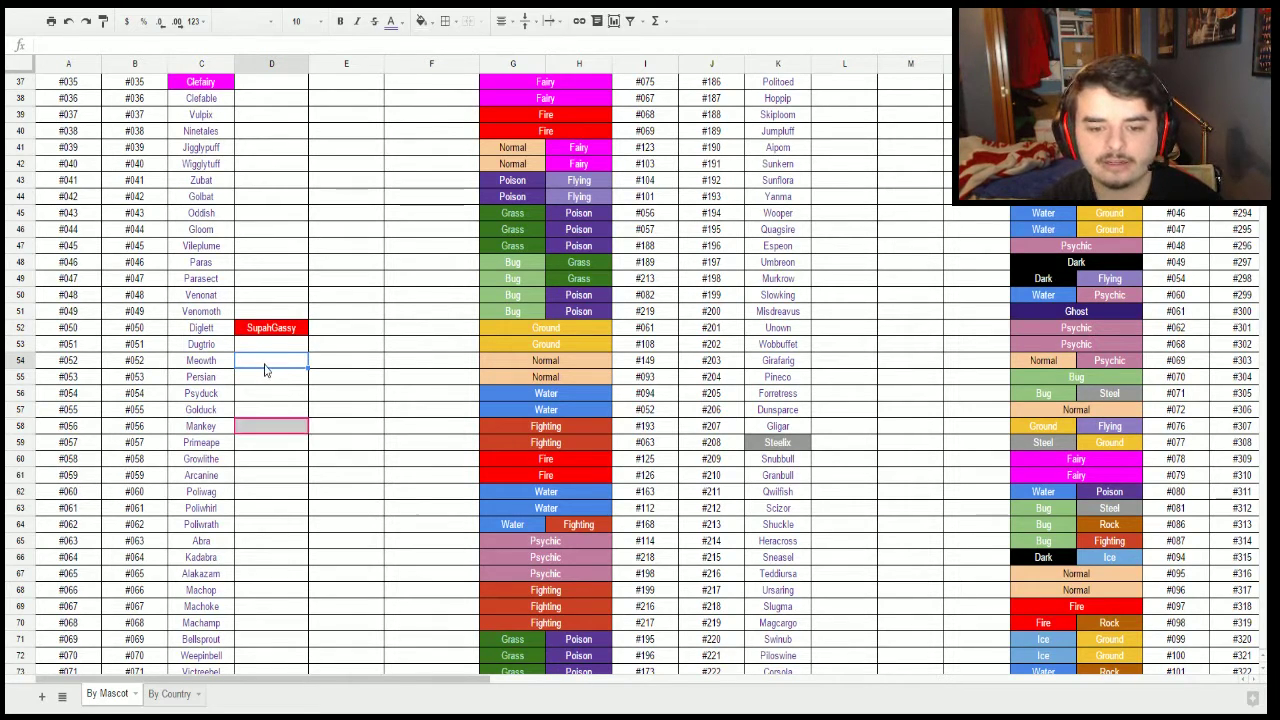
scroll(264, 370, down, 1)
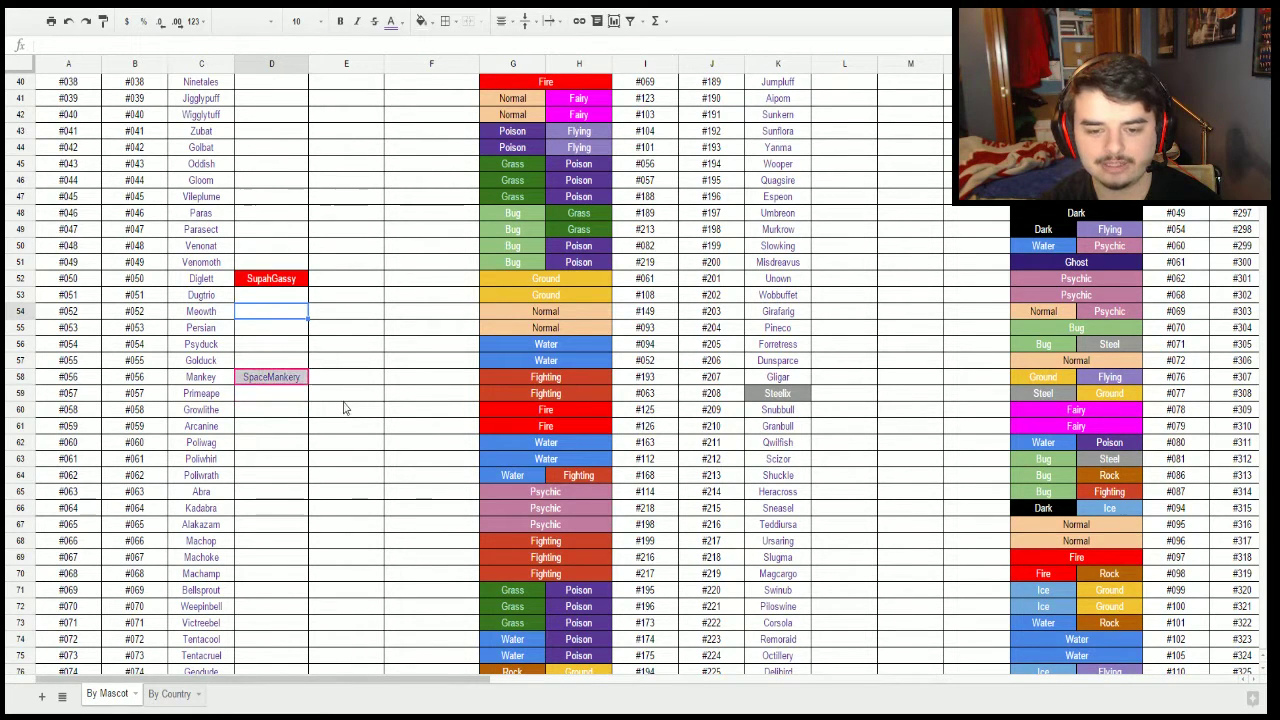
click(282, 350)
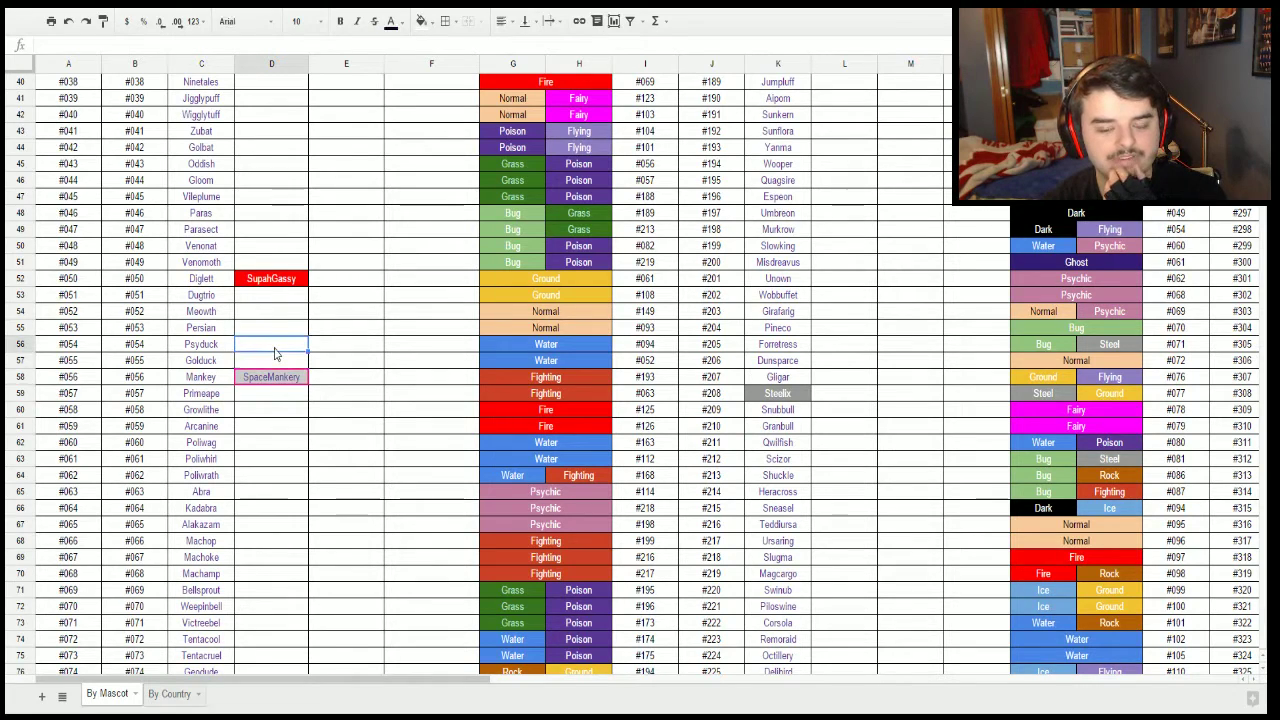
text(JCB)
key(Return)
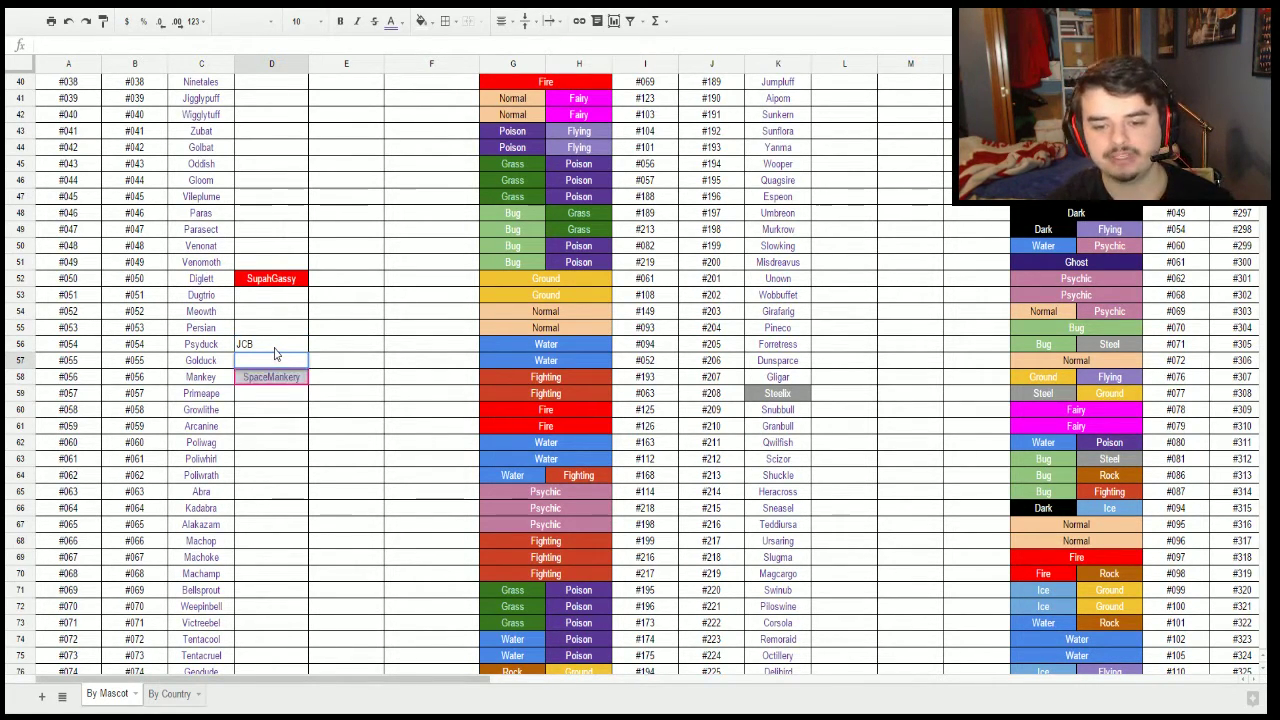
Give Psyduck's CC1 cell D56 the custom dark purple fill and white text.
click(274, 348)
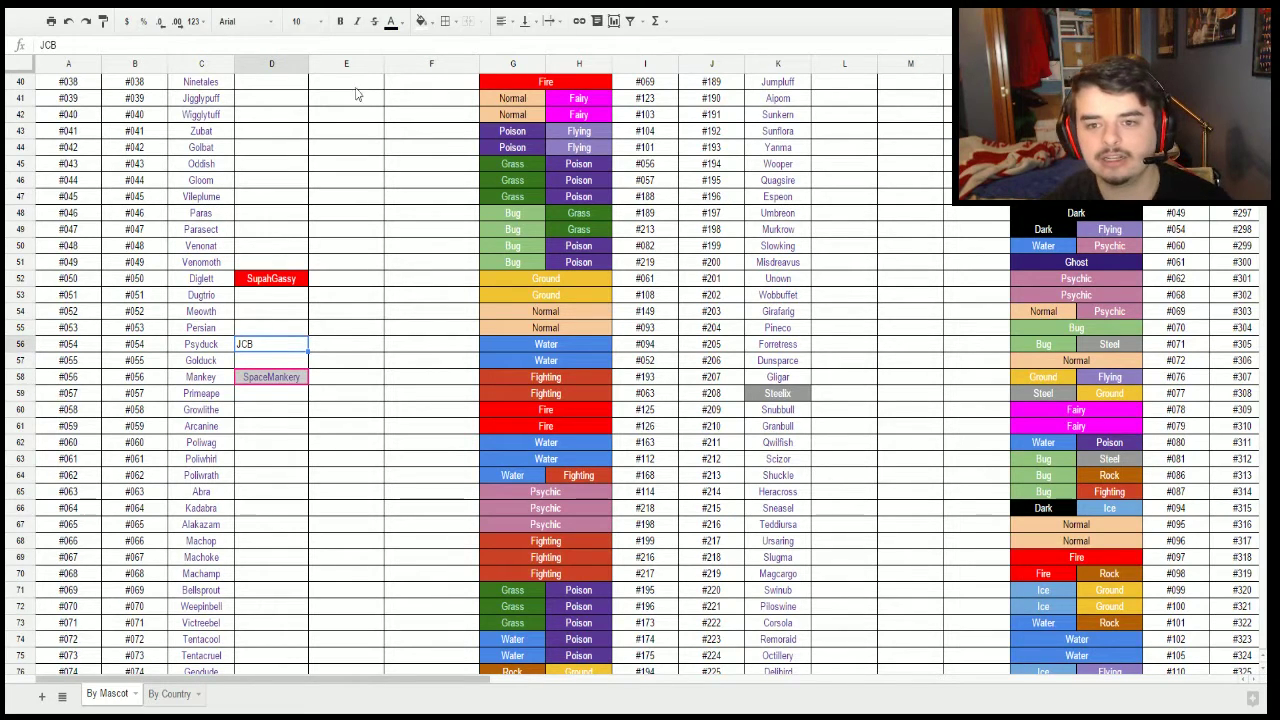
click(433, 26)
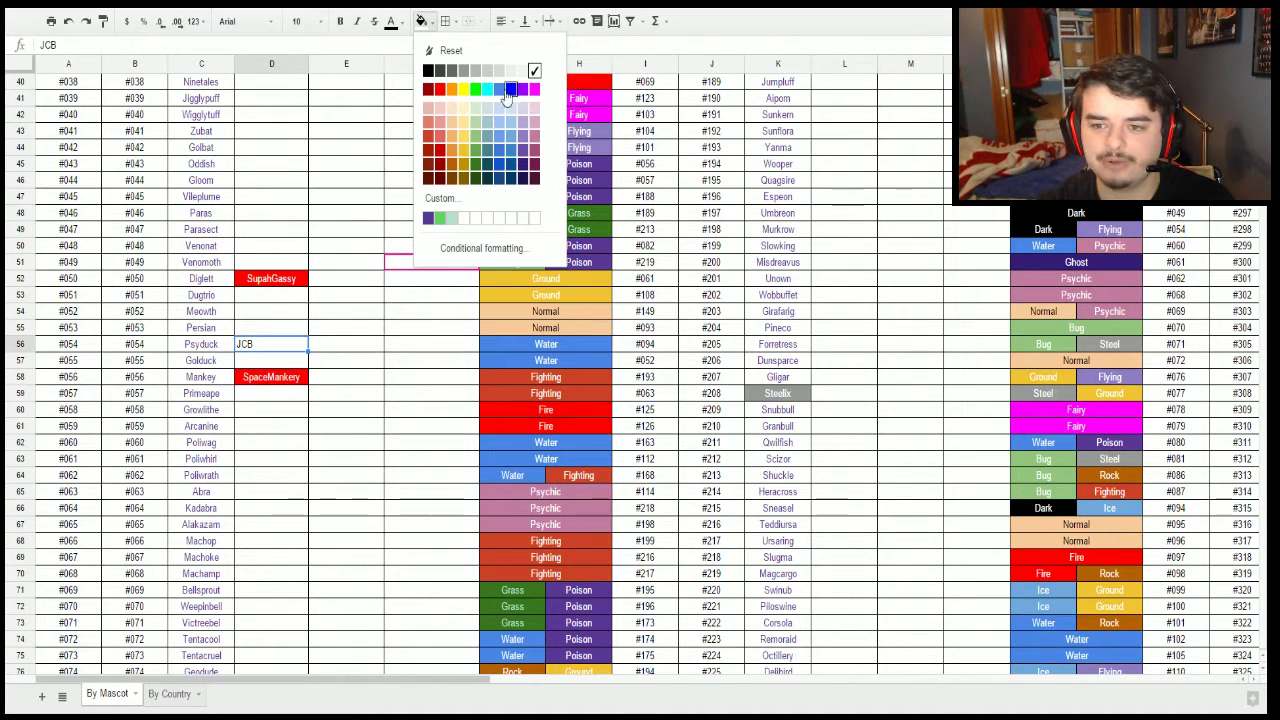
click(428, 219)
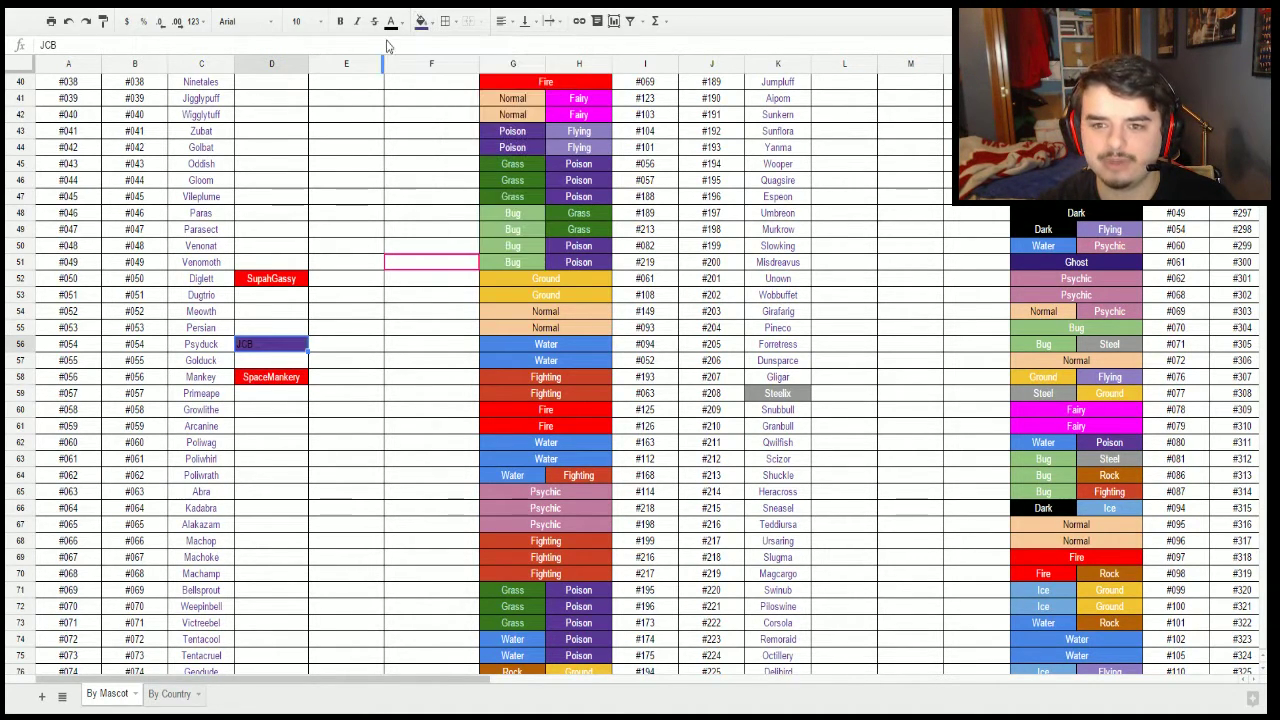
click(421, 21)
click(421, 21)
Check the purple used on Squirtle's creator cells and change Psyduck's CC1 cell D56 to the matching bright purple fill.
scroll(293, 250, up, 5)
scroll(293, 250, up, 8)
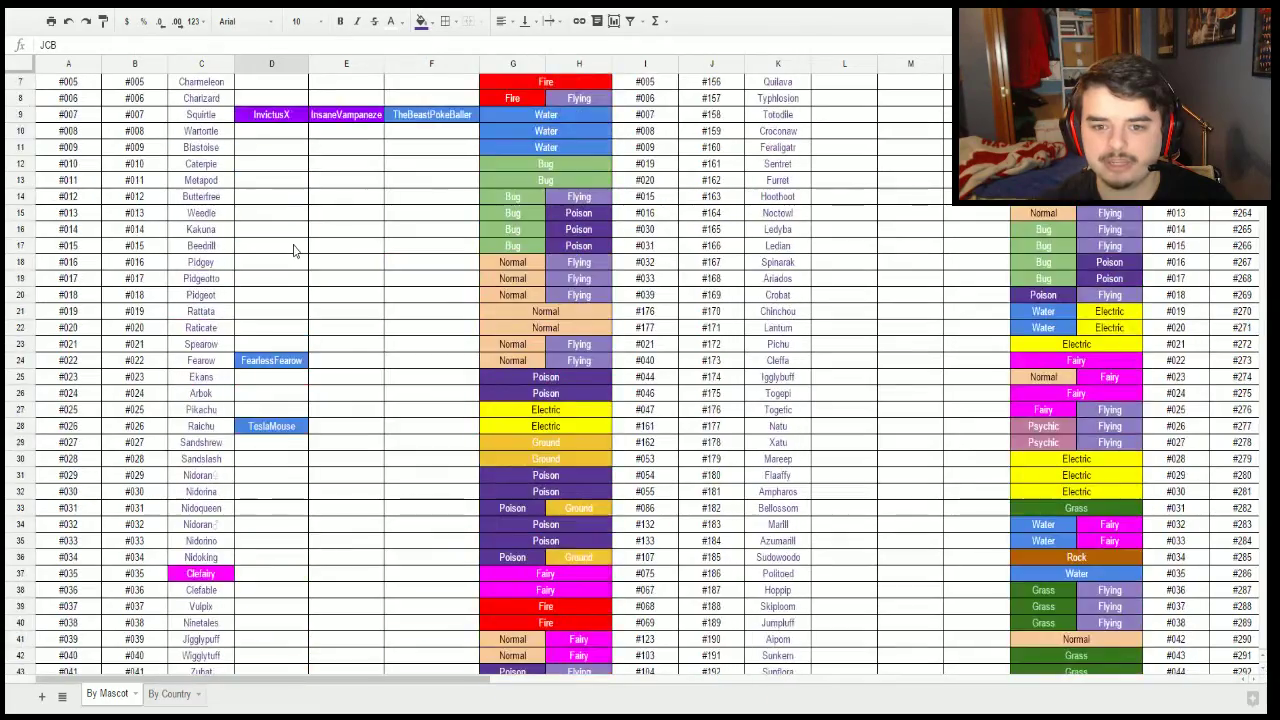
scroll(300, 250, down, 12)
click(421, 21)
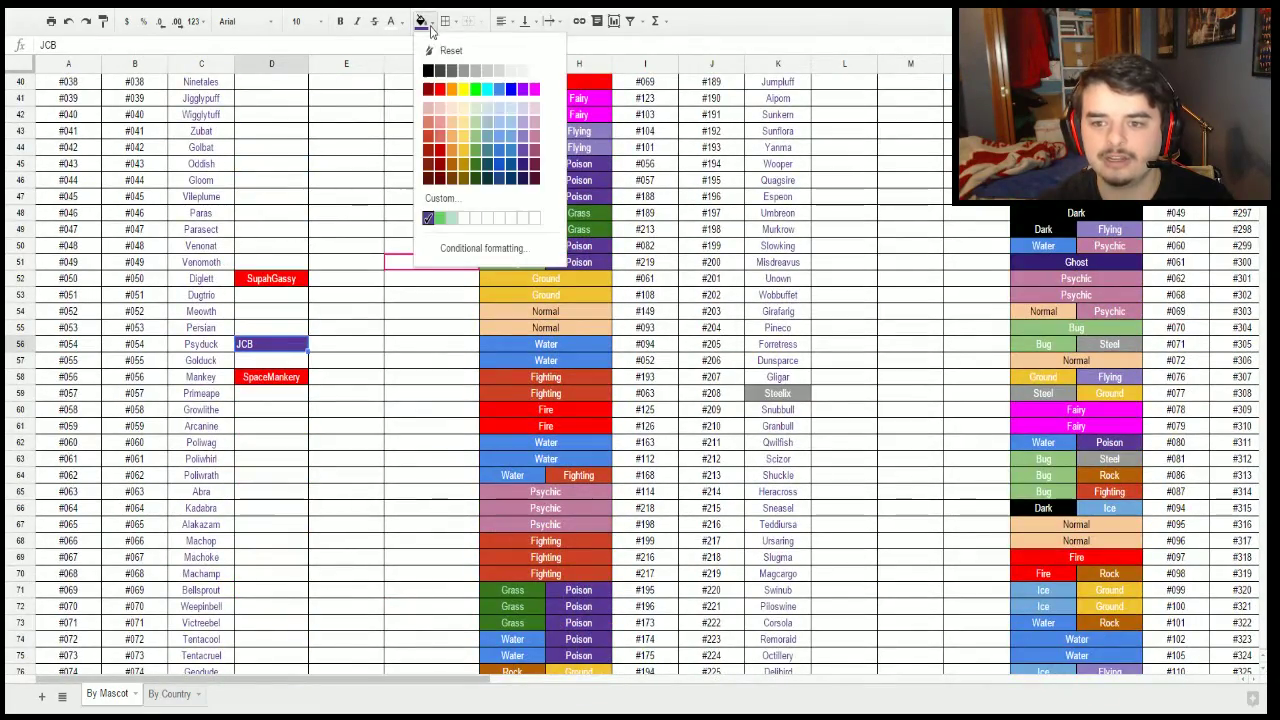
click(523, 95)
click(383, 331)
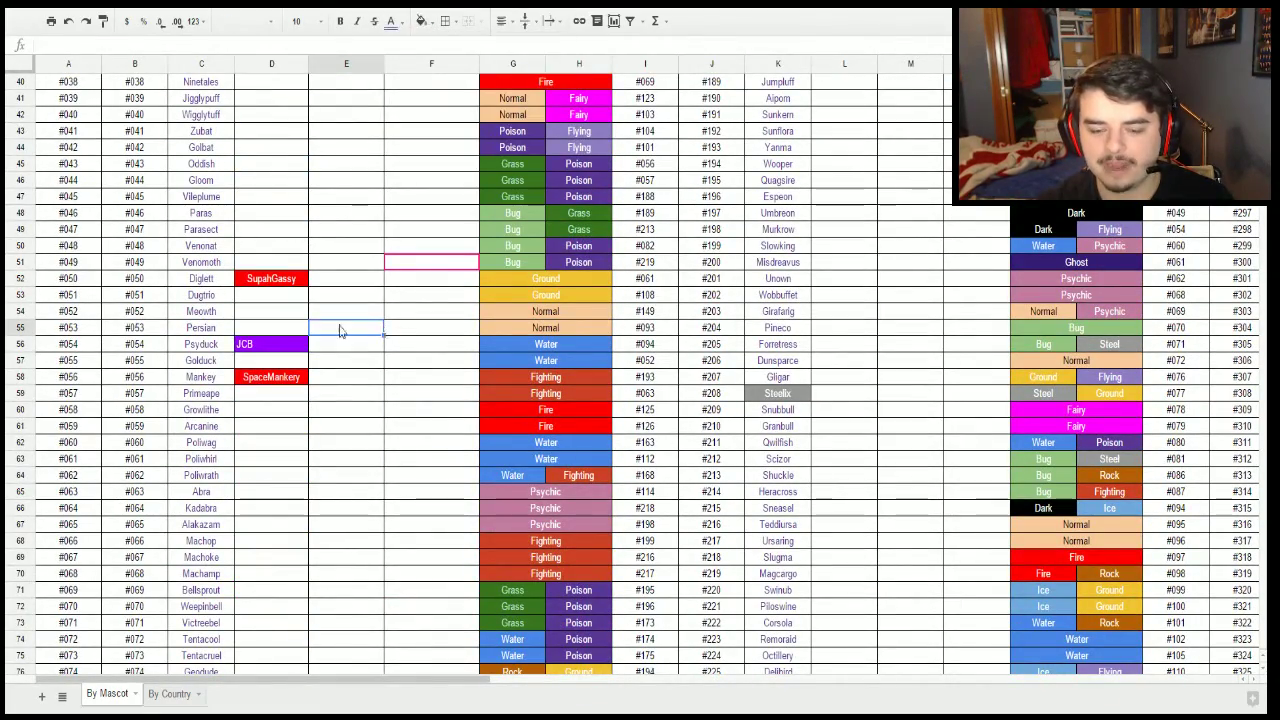
Centre the JCB text horizontally in Psyduck's CC1 cell D56.
click(285, 345)
click(503, 21)
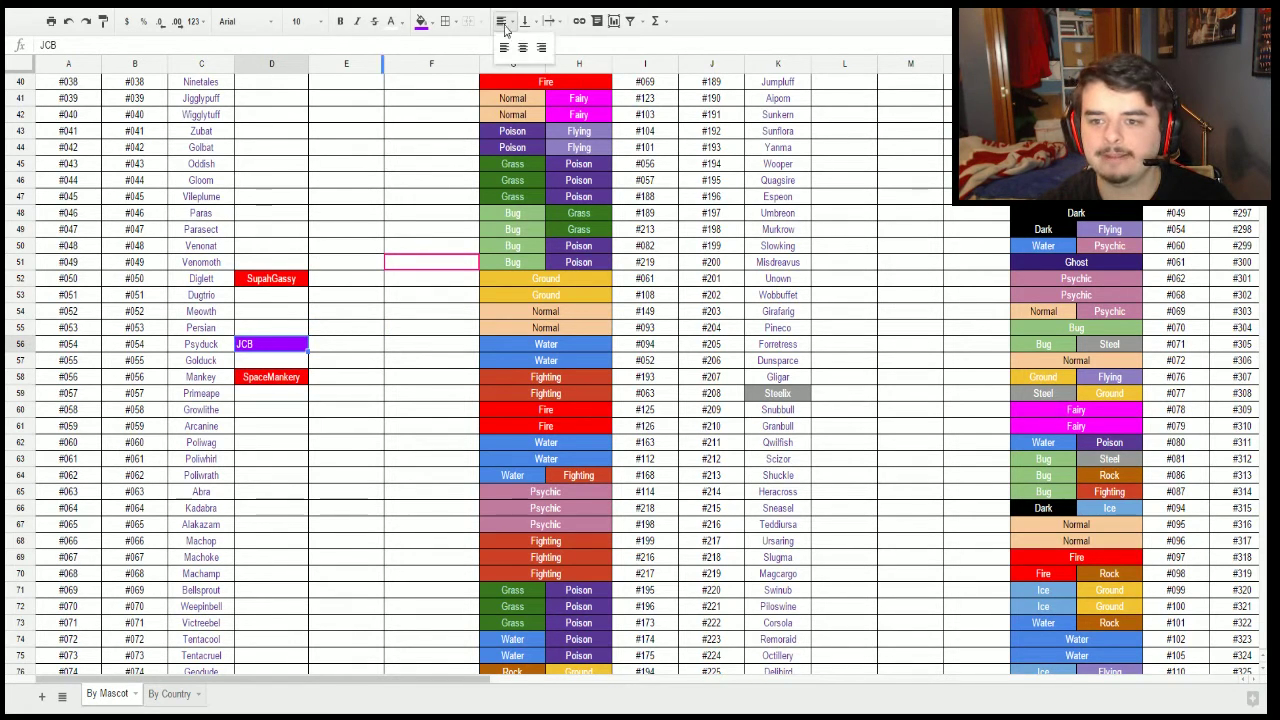
click(521, 48)
click(349, 346)
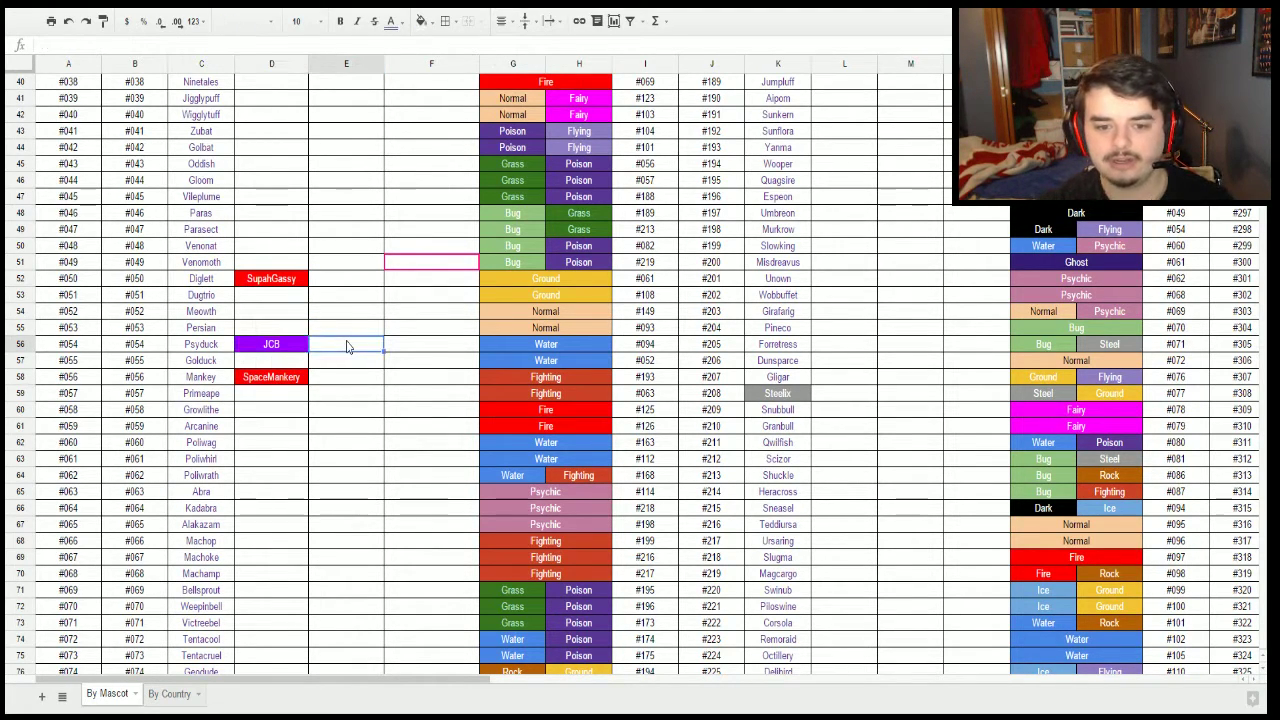
Enter Razzbowski as Poliwhirl's CC1 in cell D63.
scroll(274, 370, down, 1)
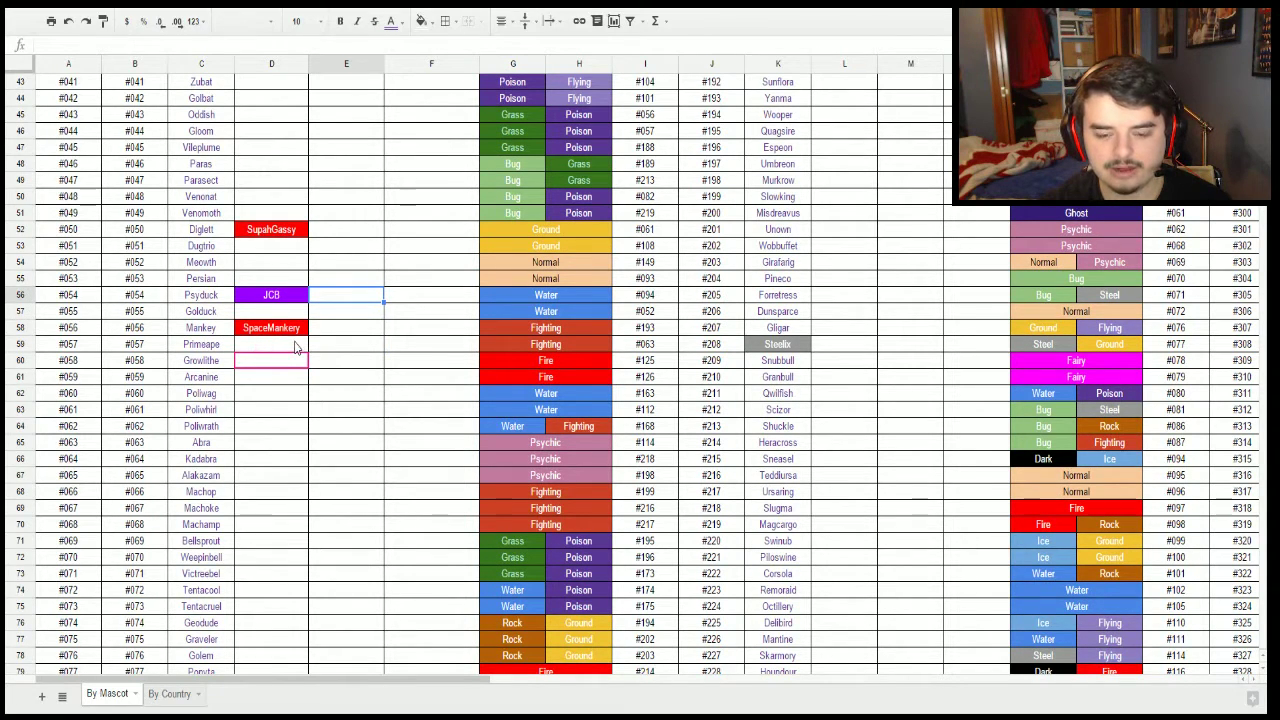
click(277, 376)
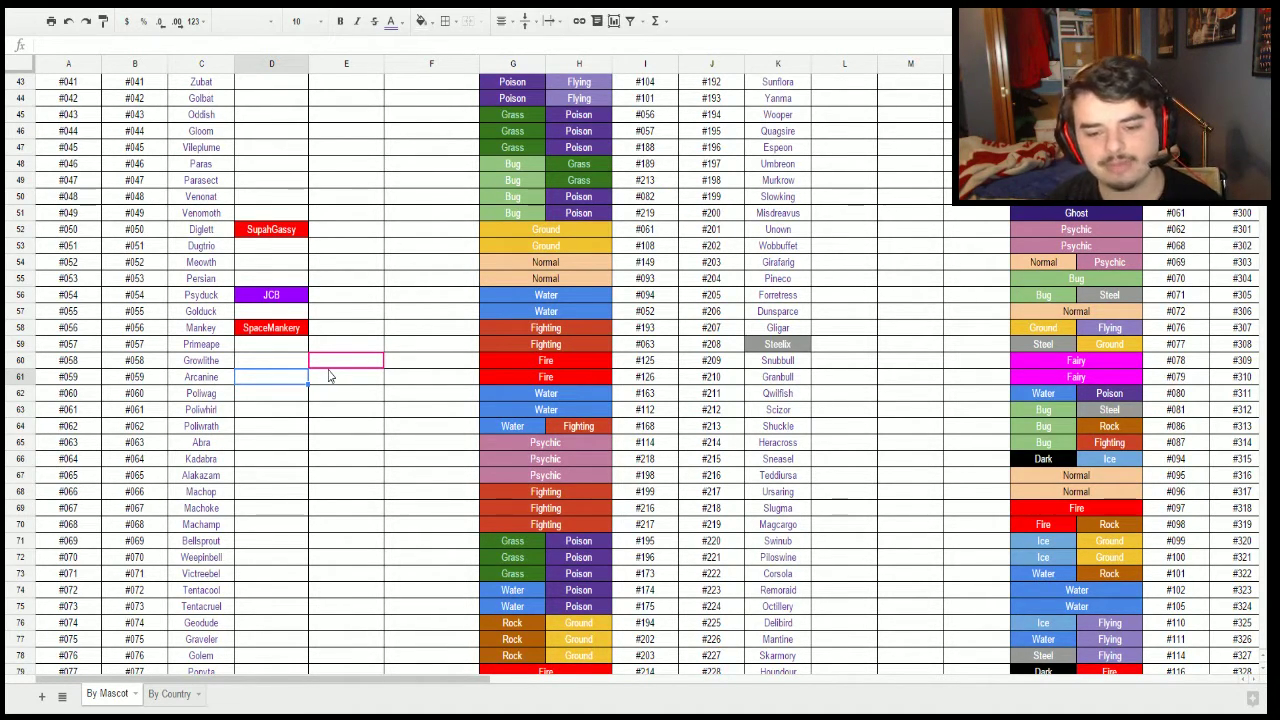
click(248, 414)
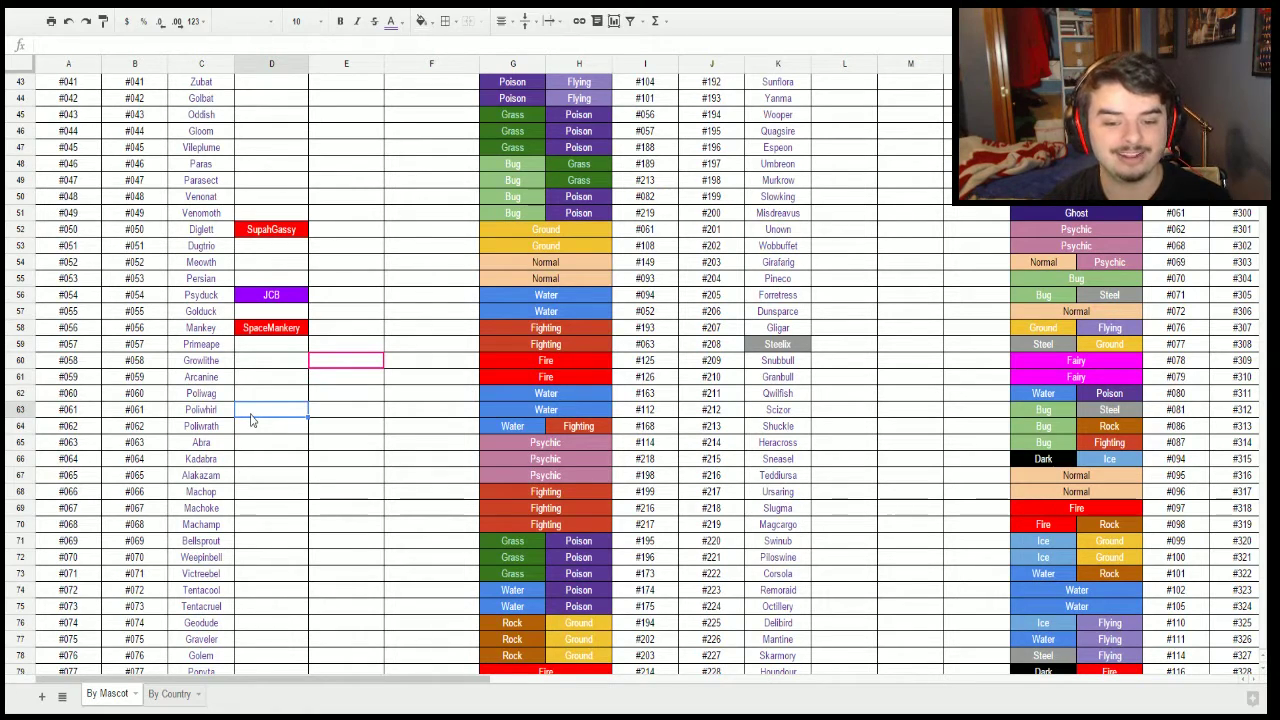
text(Ra)
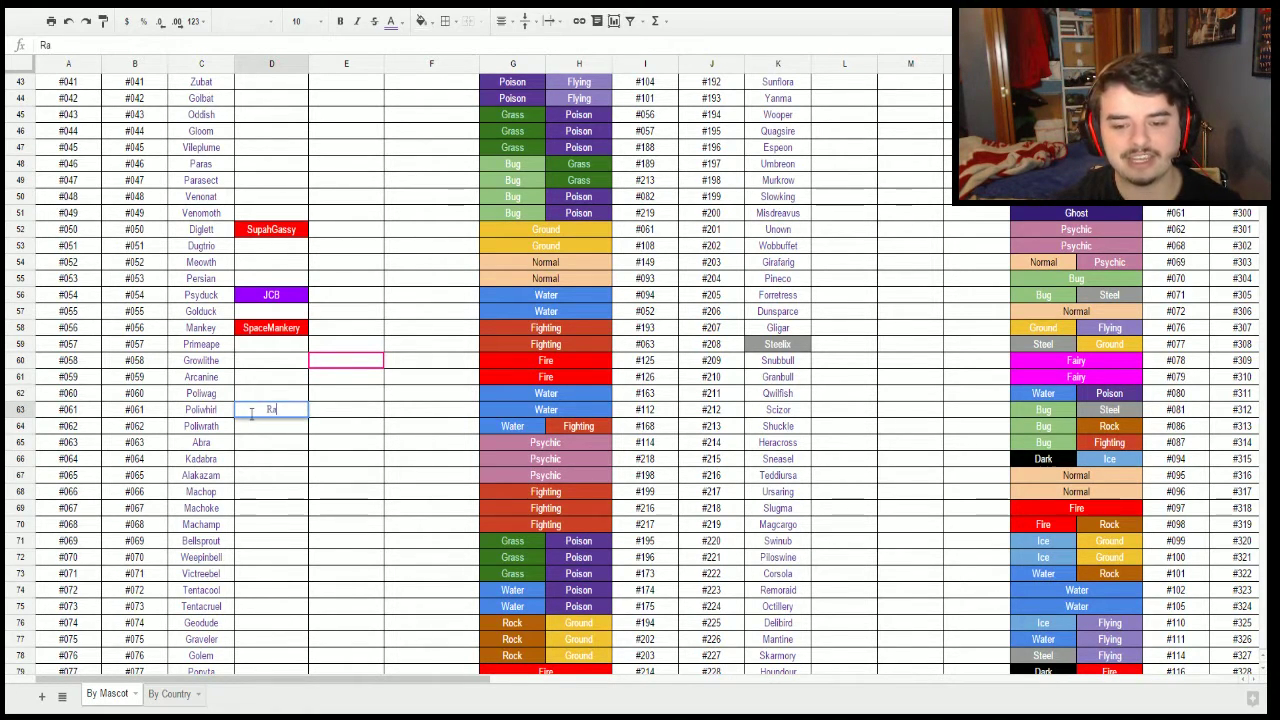
text(zzbowski)
key(Return)
Give Poliwhirl's CC1 cell D63 a red fill and white text.
click(251, 416)
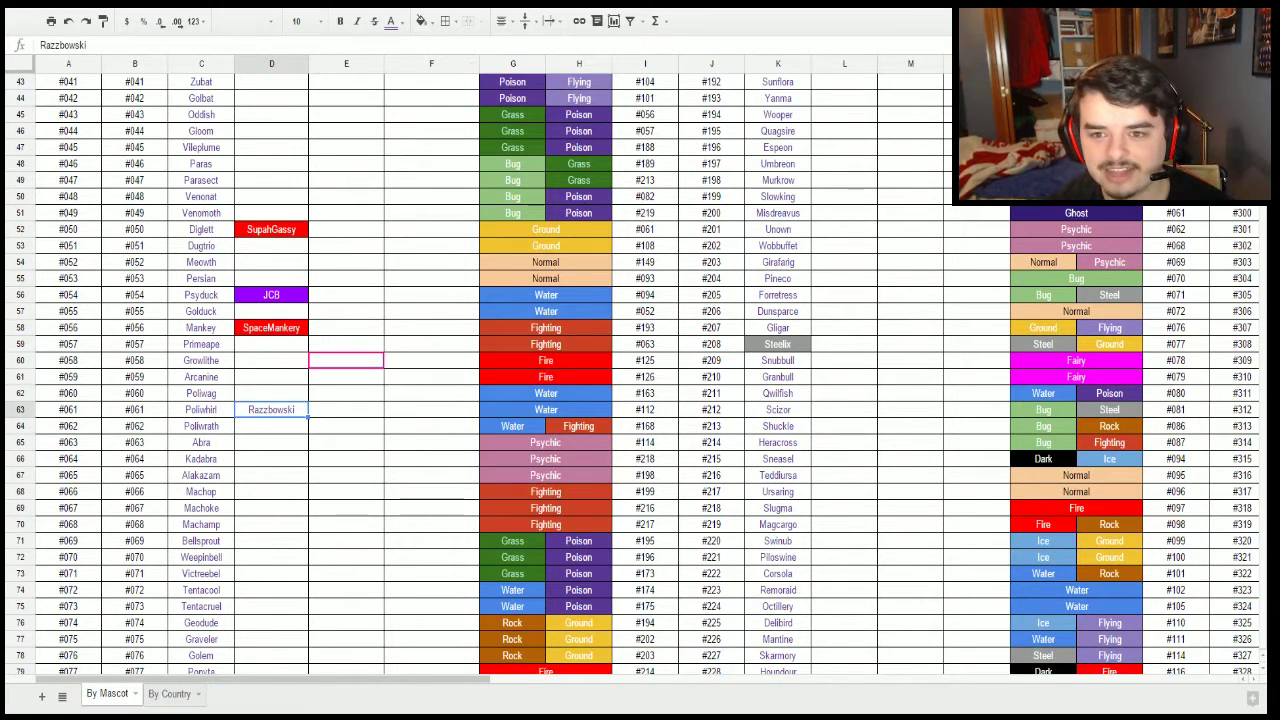
click(392, 21)
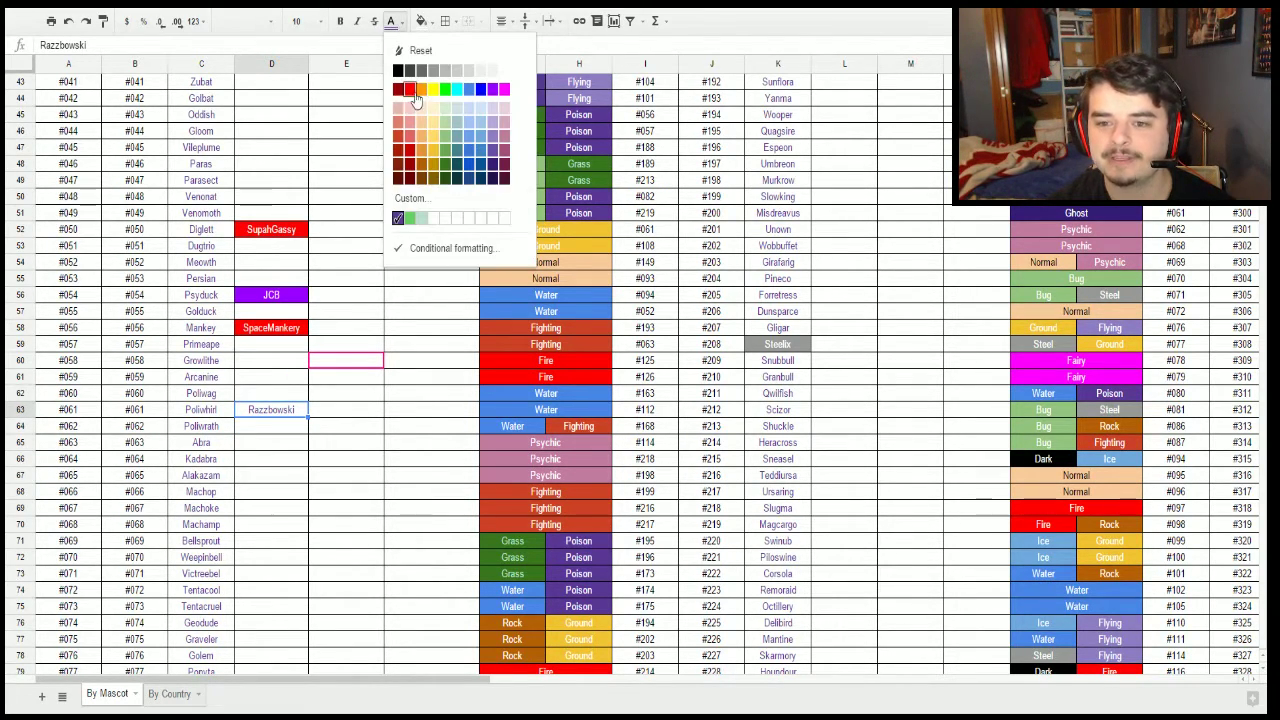
click(410, 92)
click(421, 21)
click(421, 21)
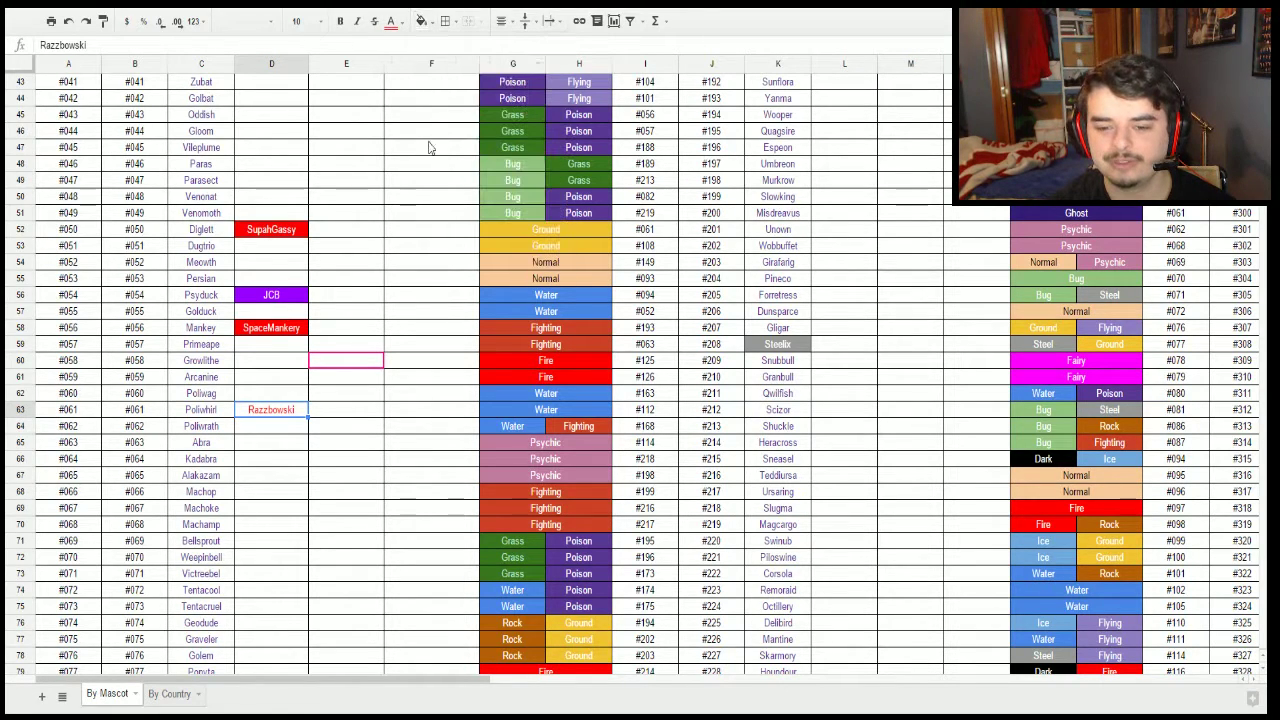
click(421, 21)
click(439, 93)
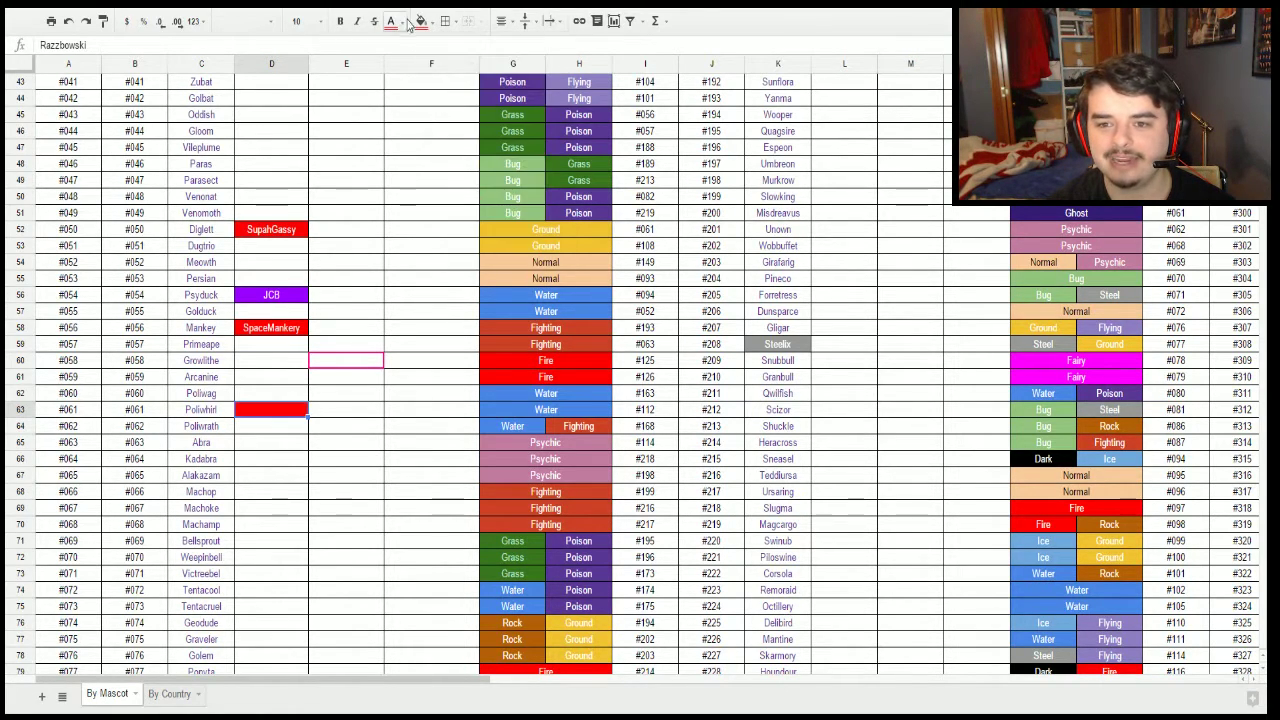
click(403, 21)
click(510, 70)
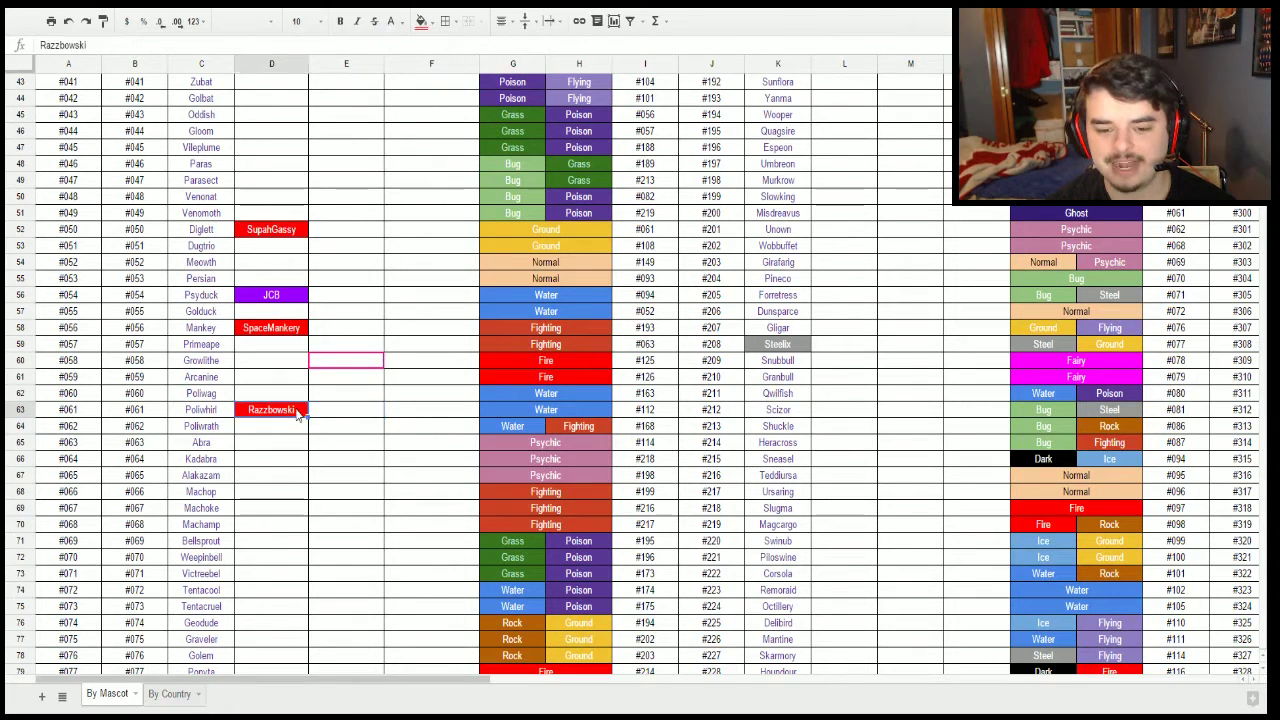
Look through the Pokémon from Growlithe to Slowbro for the next one that has a matching creator for its CC1 cell.
key(Down)
key(Down)
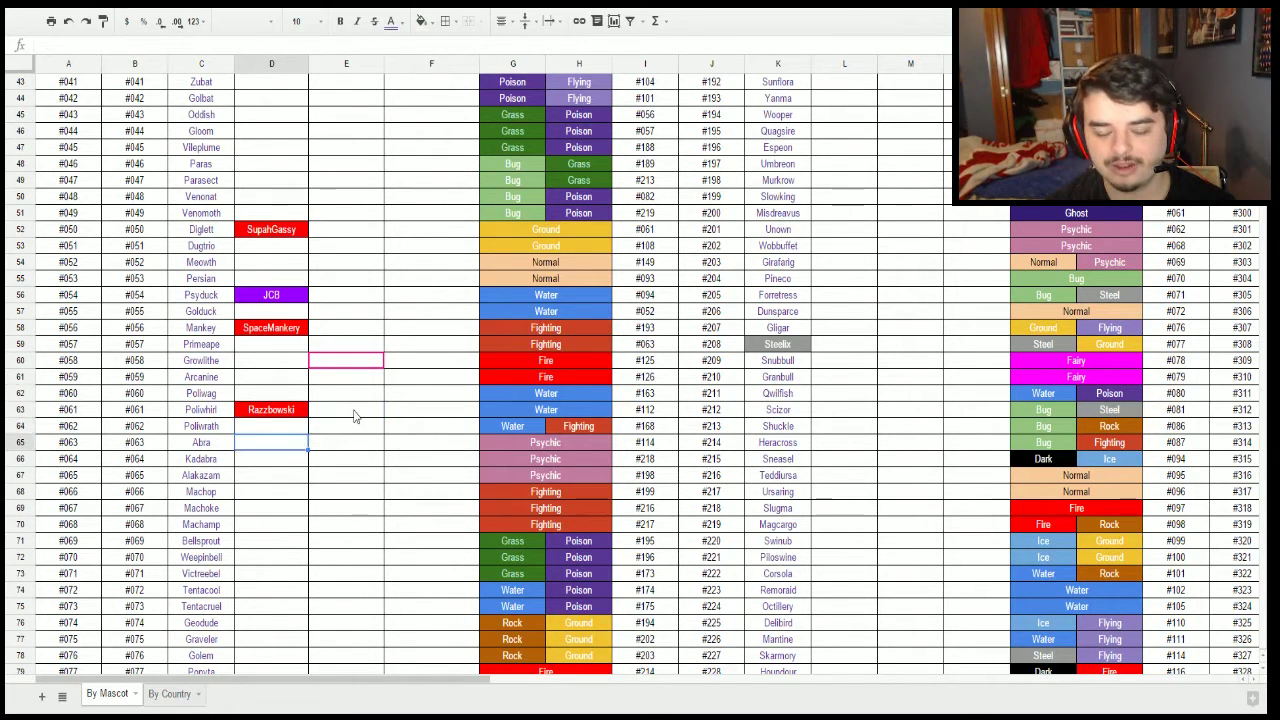
key(Up)
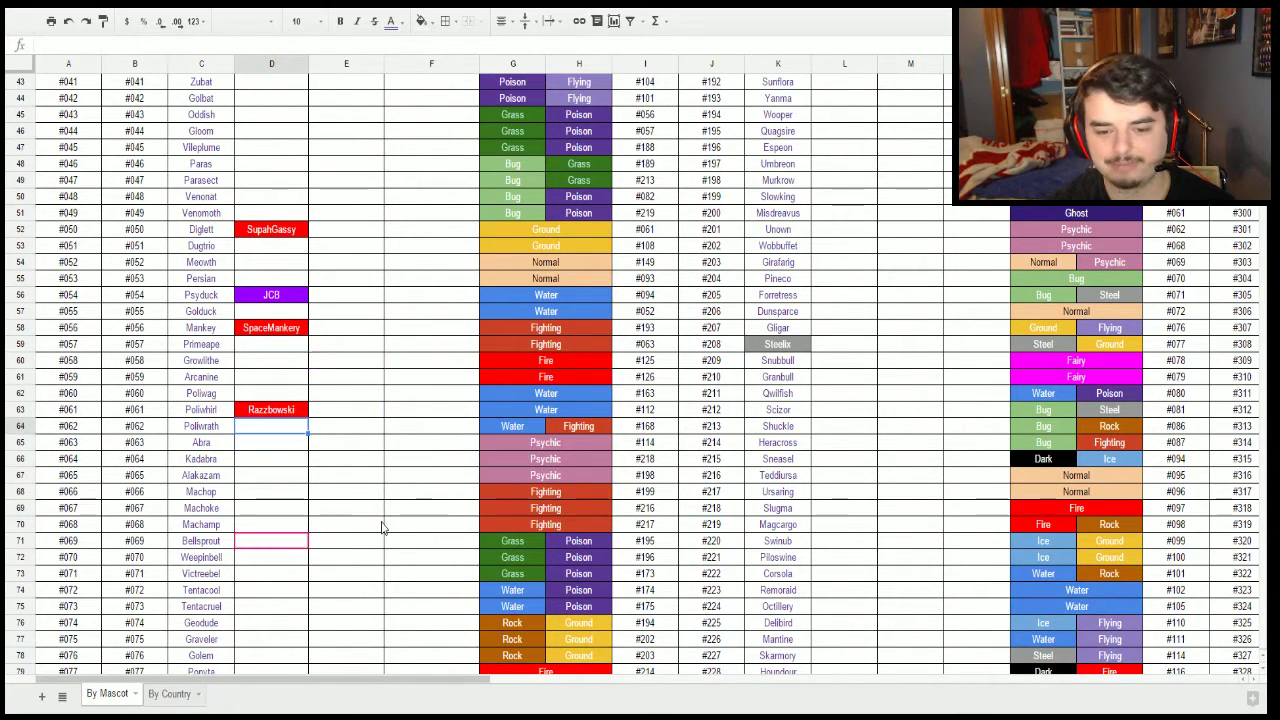
key(Up)
key(Up)
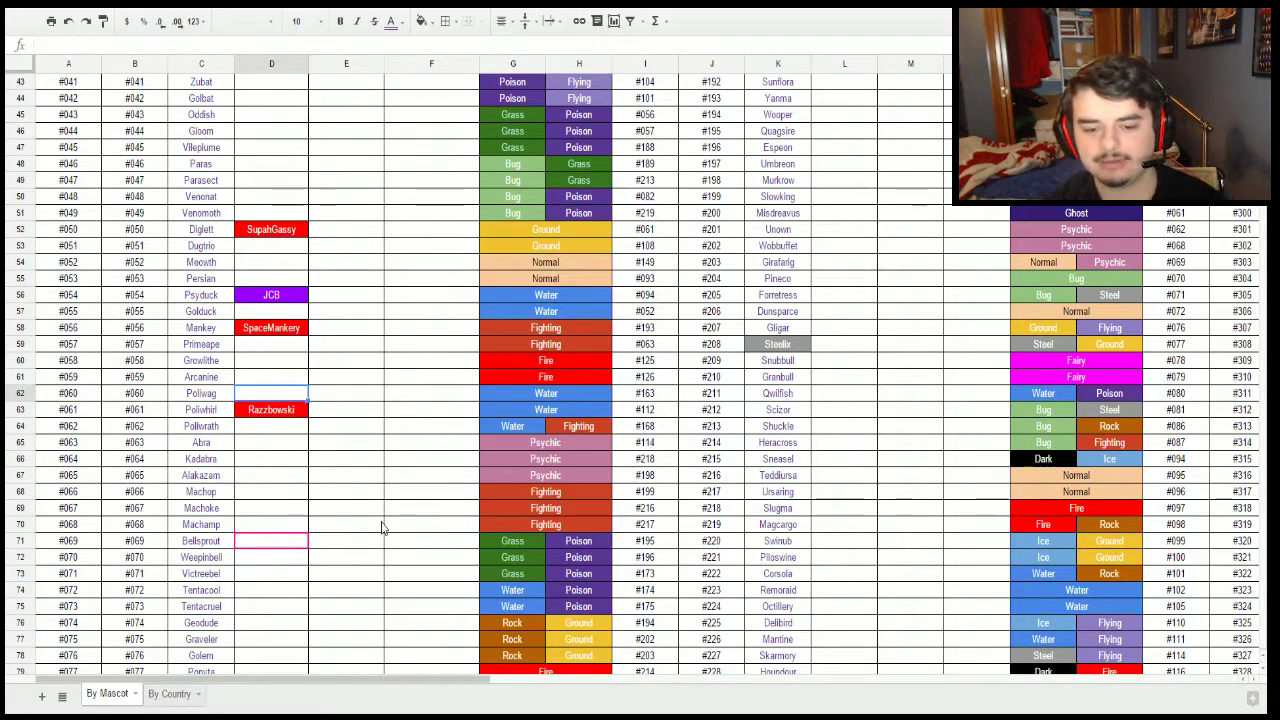
key(Up)
key(Up)
key(Down)
key(Down)
key(Down)
key(Down)
key(Down)
key(Down)
key(Down)
key(Down)
key(Up)
key(Up)
key(Up)
key(Down)
key(Down)
key(Down)
key(Down)
key(Up)
key(Up)
key(Up)
key(Up)
key(Down)
key(Down)
key(Down)
key(Down)
key(Down)
key(Down)
key(Up)
key(Up)
key(Up)
key(Up)
key(Up)
key(Up)
key(Down)
key(Down)
key(Down)
key(Down)
key(Down)
key(Down)
key(Down)
key(Down)
key(Down)
key(Down)
key(Down)
key(Down)
key(Down)
key(Down)
key(Down)
key(Down)
key(Down)
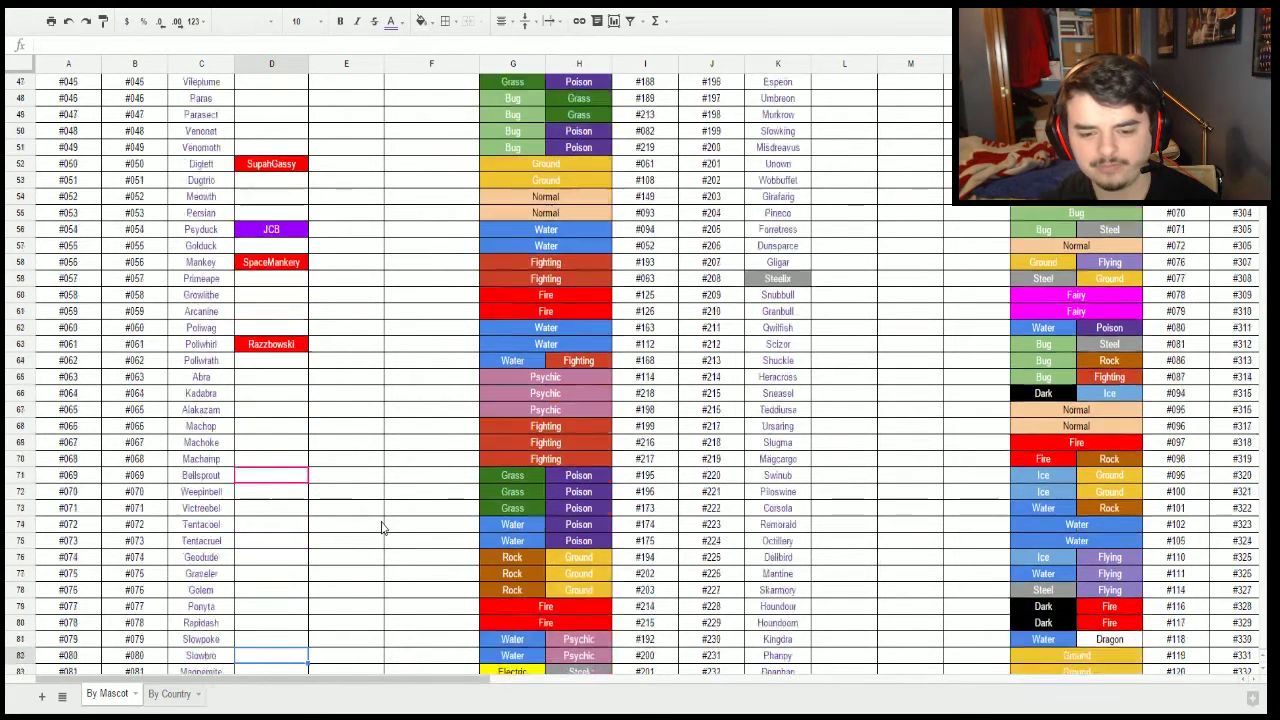
Go back over the Pokémon between Poliwhirl and Slowbro, focusing on Bellsprout to Geodude, for possible CC1 creator matches.
key(Down)
key(Down)
key(Up)
key(Up)
key(Up)
key(Up)
key(Up)
key(Up)
key(Up)
key(Up)
key(Up)
key(Up)
key(Up)
key(Up)
key(Up)
key(Up)
key(Up)
key(Up)
key(Up)
key(Up)
key(Up)
key(Up)
key(Down)
key(Down)
key(Down)
key(Down)
key(Down)
key(Down)
key(Down)
key(Down)
key(Down)
key(Up)
key(Up)
key(Down)
key(Down)
key(Up)
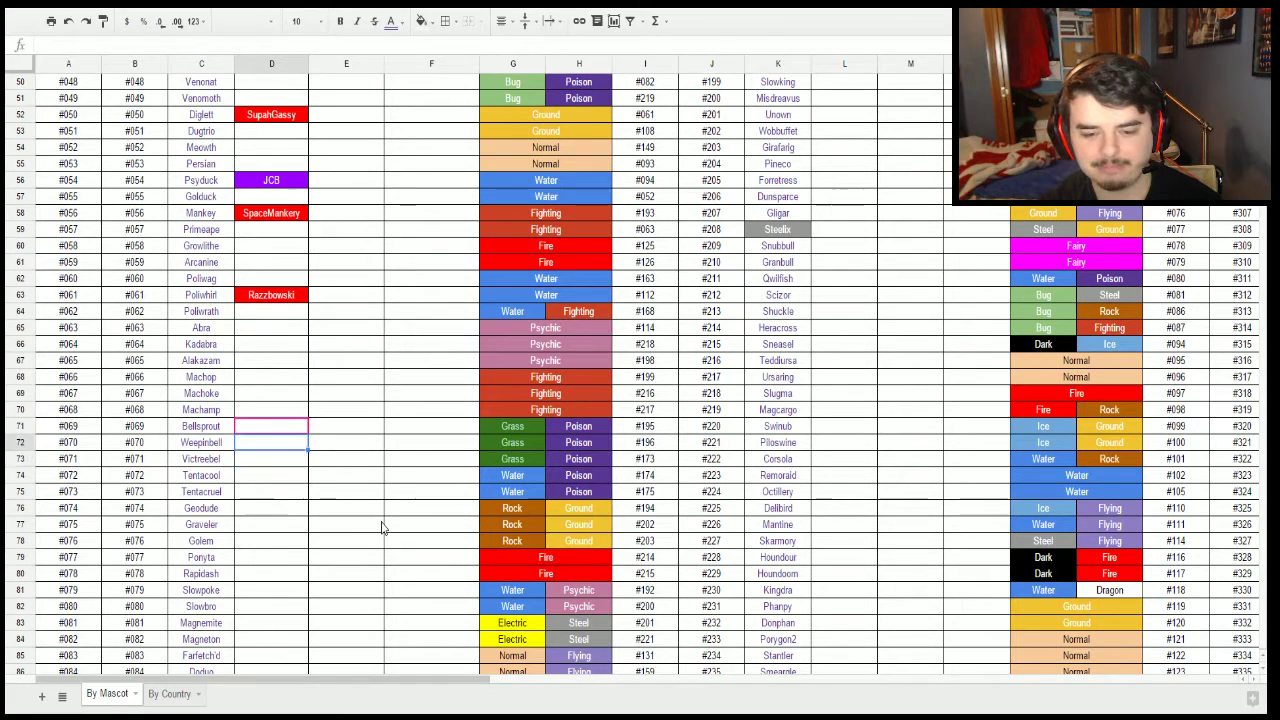
key(Down)
key(Down)
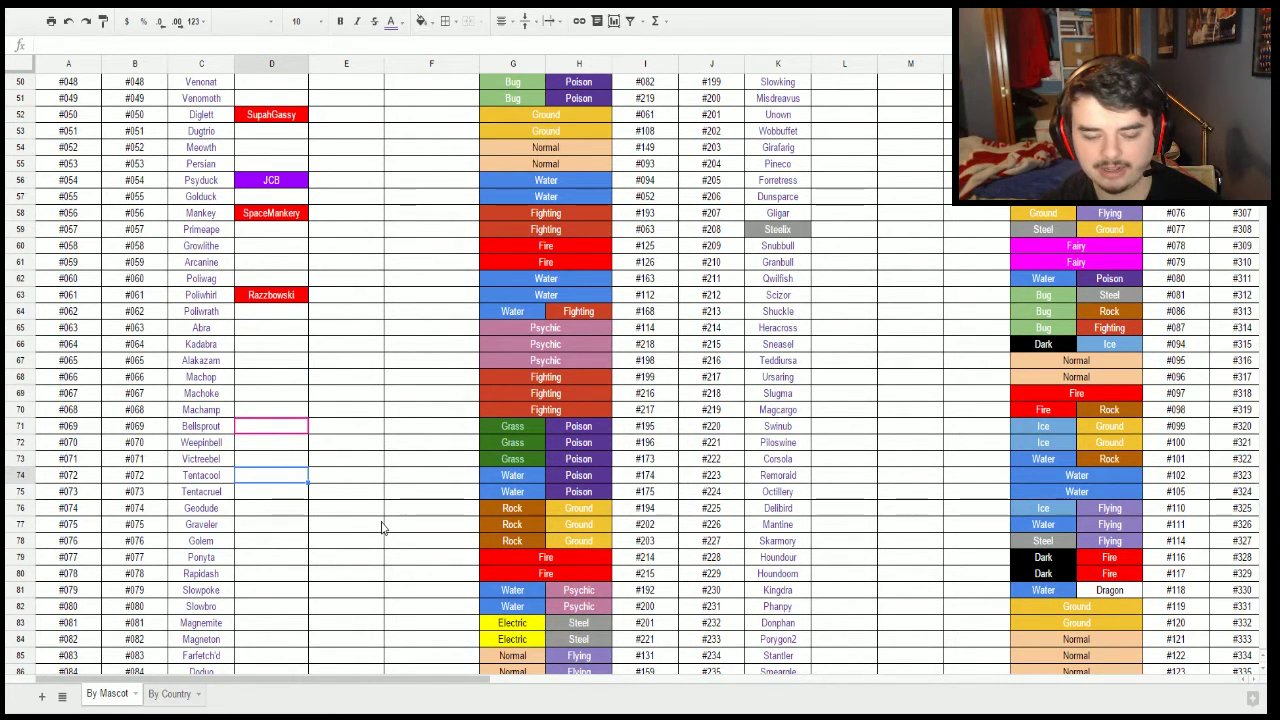
key(Down)
key(Down)
key(Up)
key(Up)
key(Up)
key(Up)
key(Up)
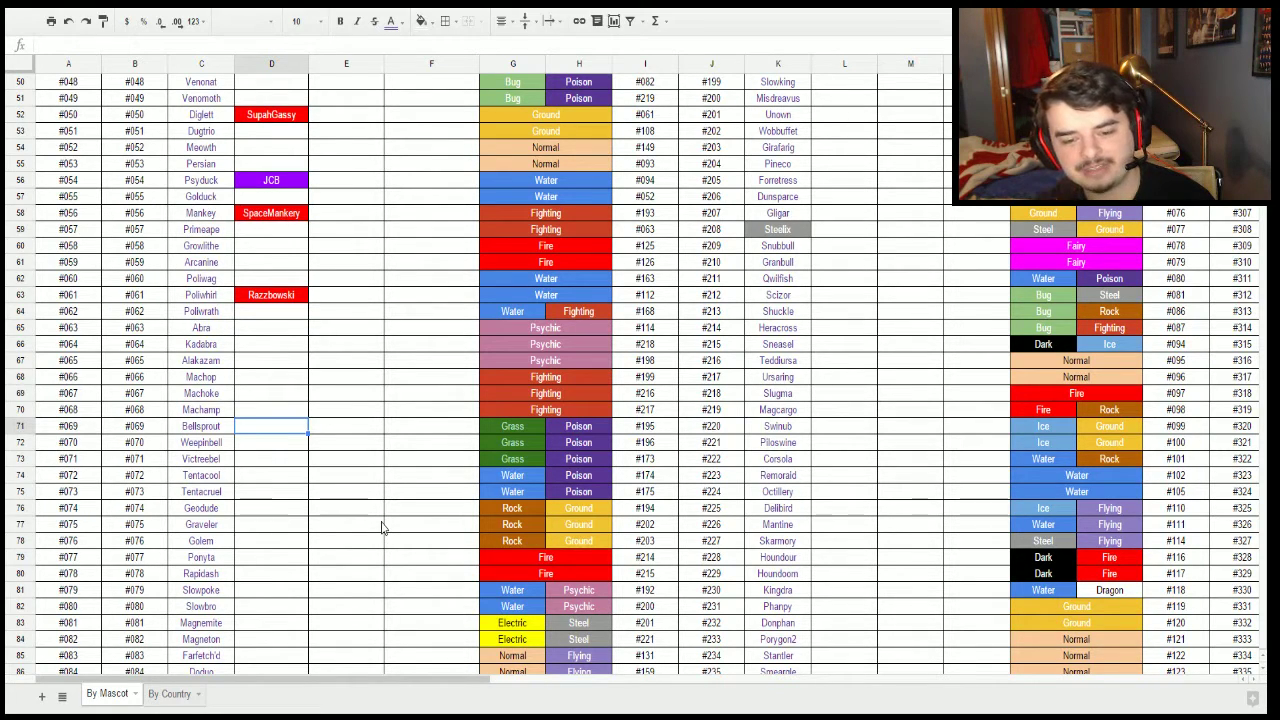
Examine the Pokémon from Bellsprout down to Magneton for creators who could fill the empty CC1 cells.
key(Down)
key(Down)
key(Down)
key(Down)
key(Down)
key(Down)
key(Down)
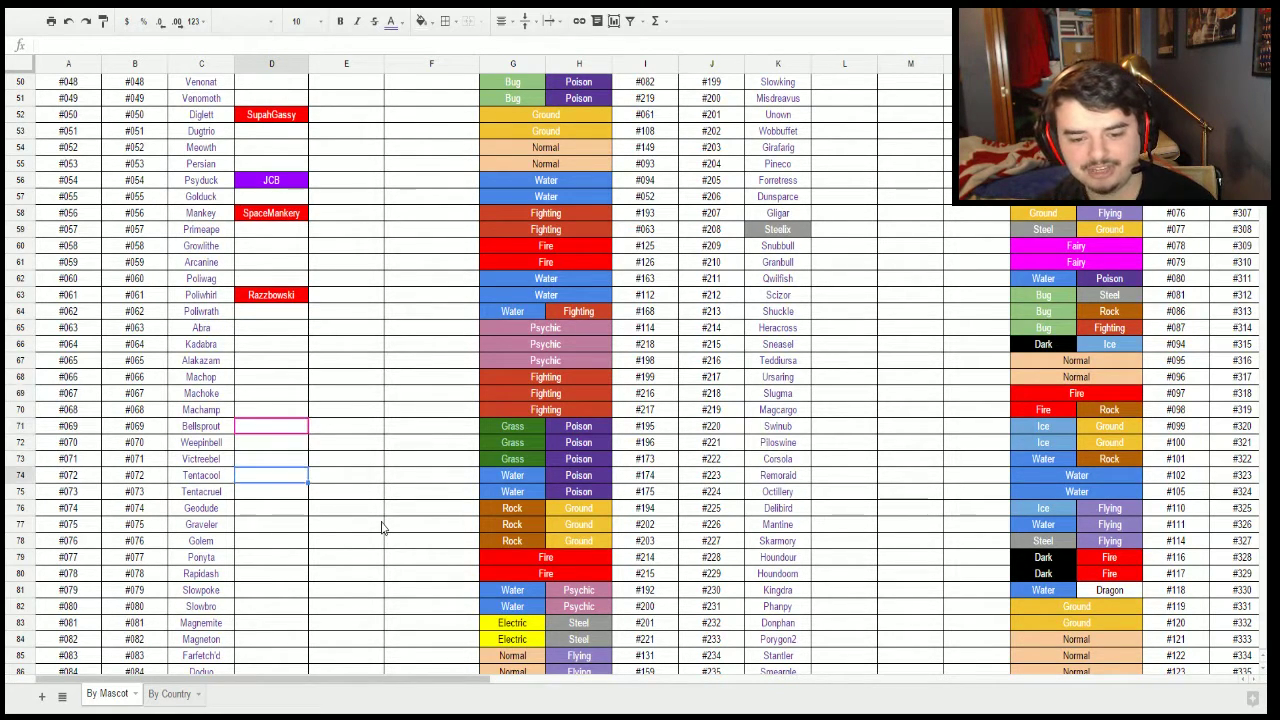
key(Down)
key(Down)
key(Up)
key(Down)
key(Down)
key(Down)
key(Down)
key(Down)
key(Down)
key(Down)
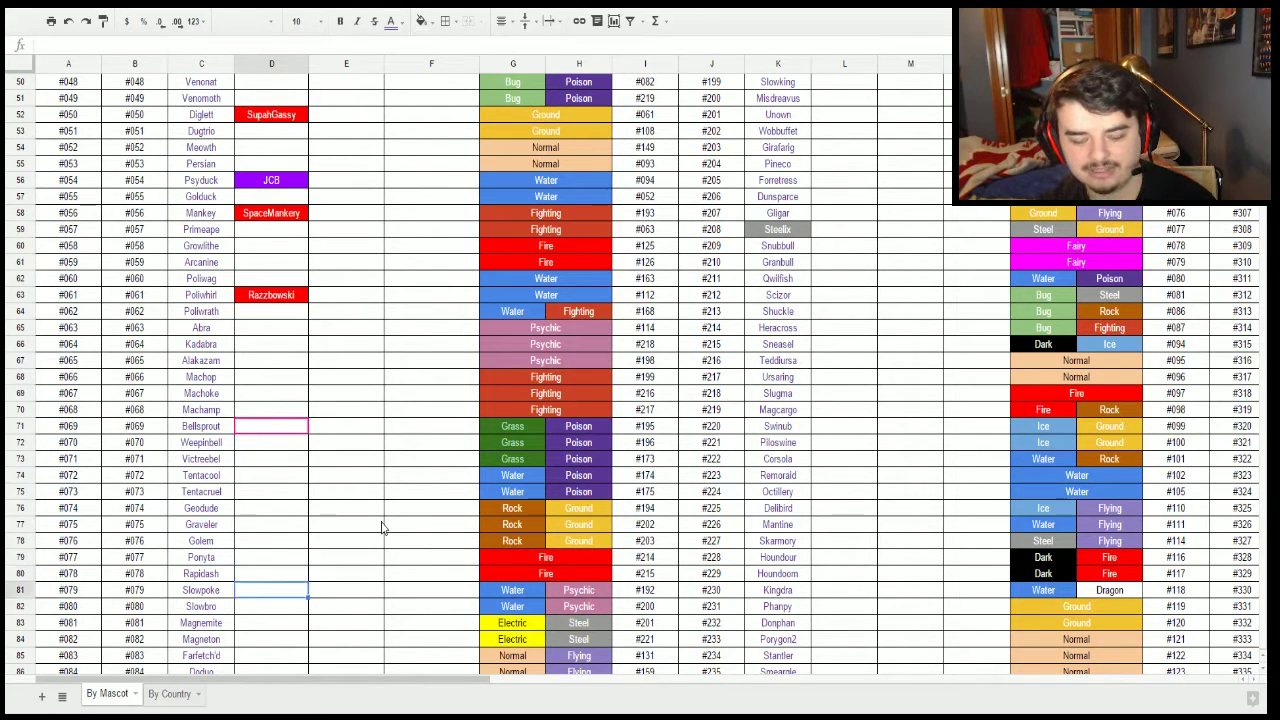
key(Up)
key(Up)
key(Up)
key(Up)
key(Up)
key(Up)
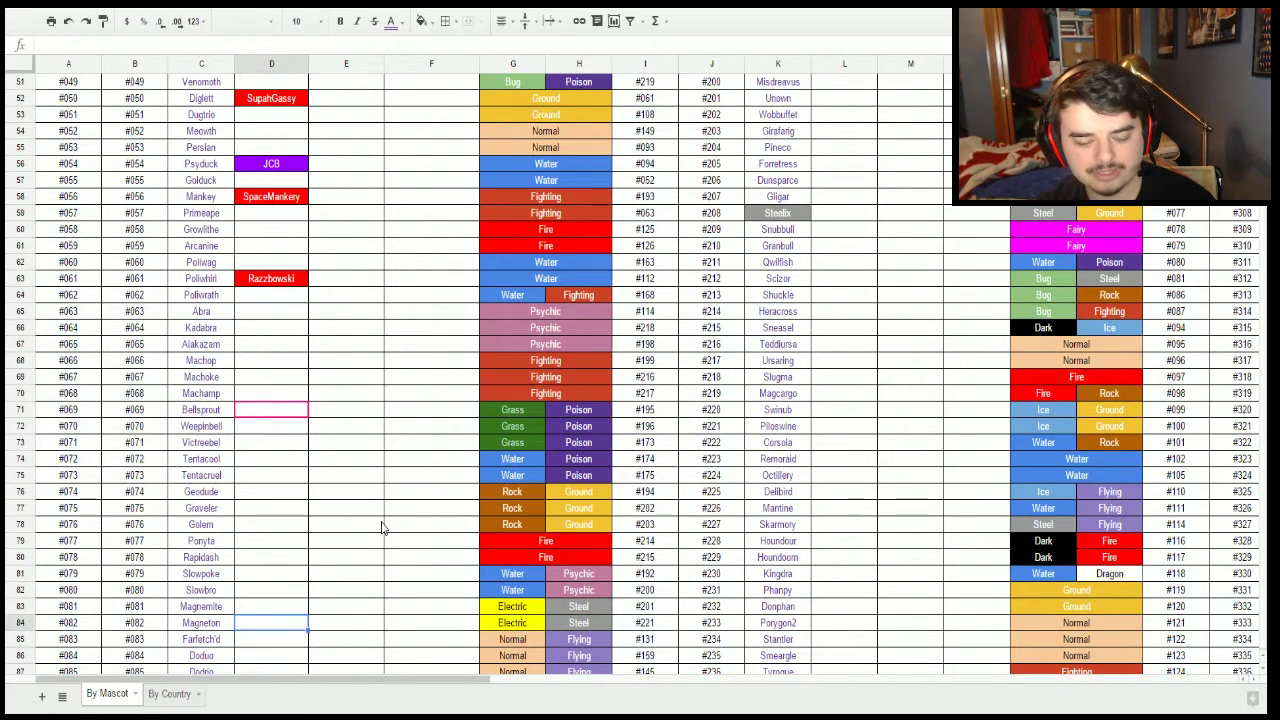
key(Down)
key(Down)
key(Down)
key(Down)
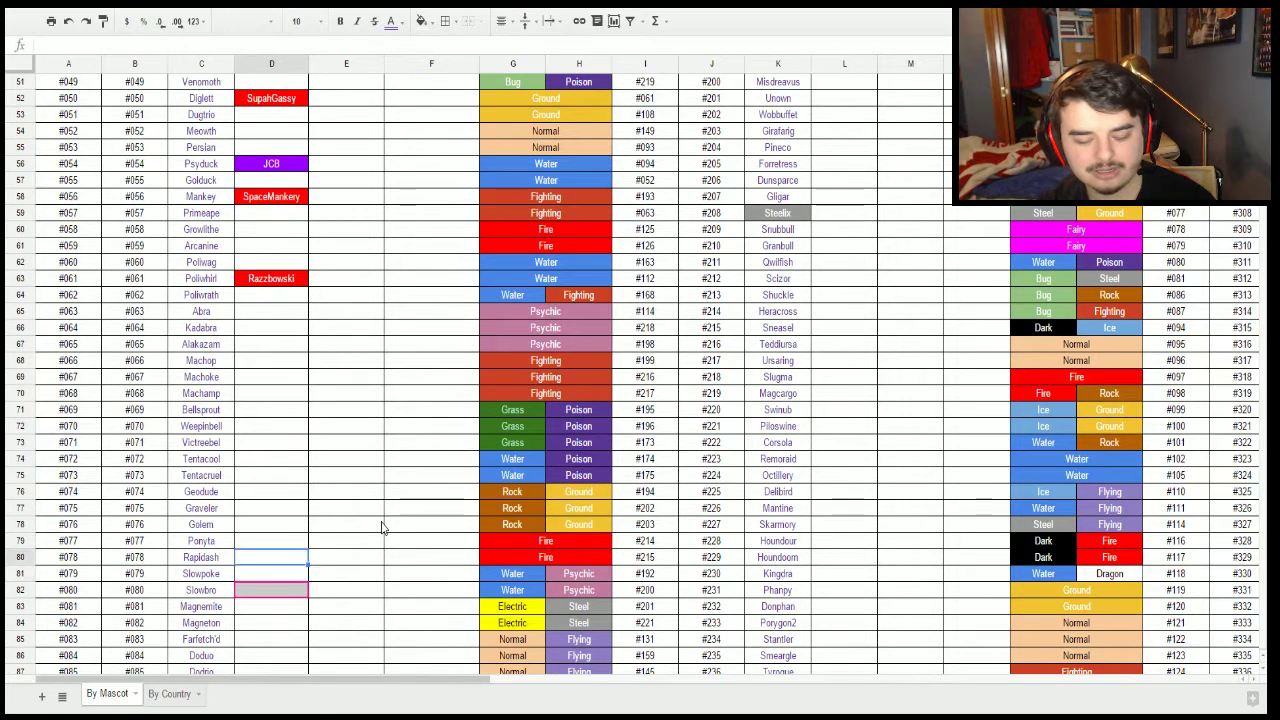
Examine the Pokémon from Slowpoke through Doduo, especially Farfetch'd, for a creator that fits the CC1 column.
scroll(381, 527, down, 2)
key(Down)
key(Down)
key(Down)
key(Down)
key(Down)
key(Down)
key(Up)
key(Up)
key(Up)
key(Up)
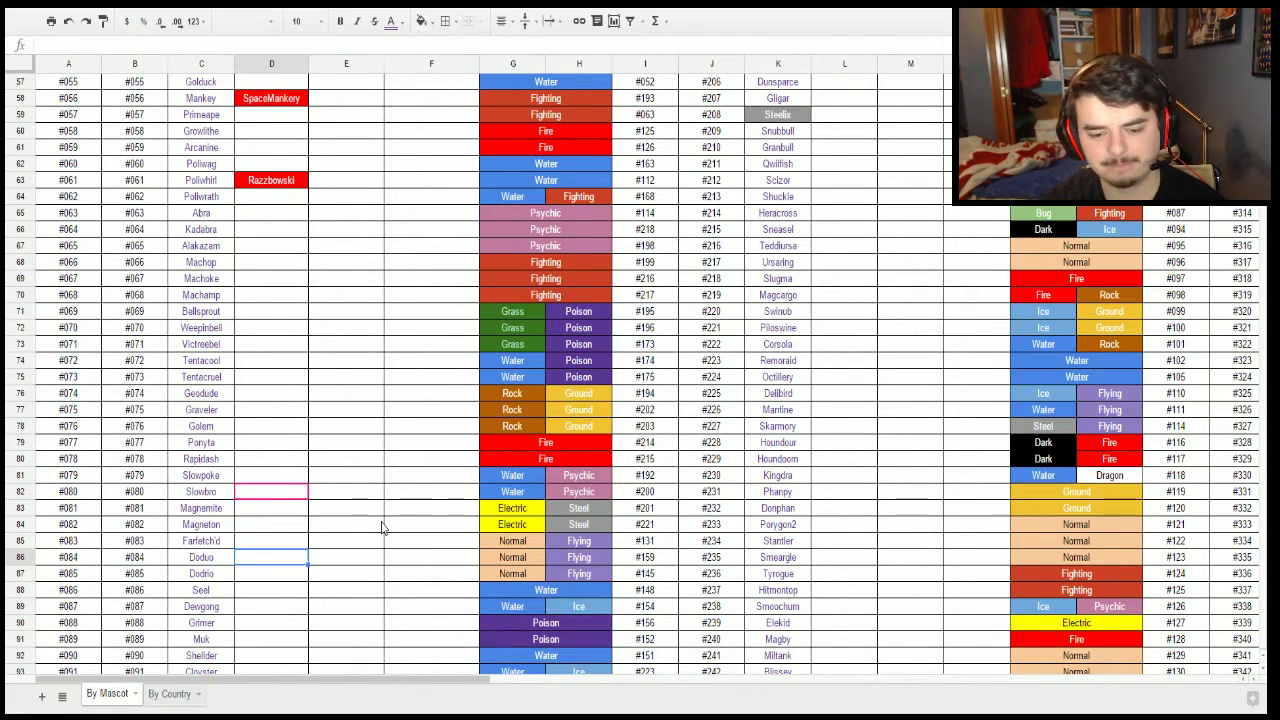
click(268, 477)
key(Down)
key(Down)
key(Down)
key(Down)
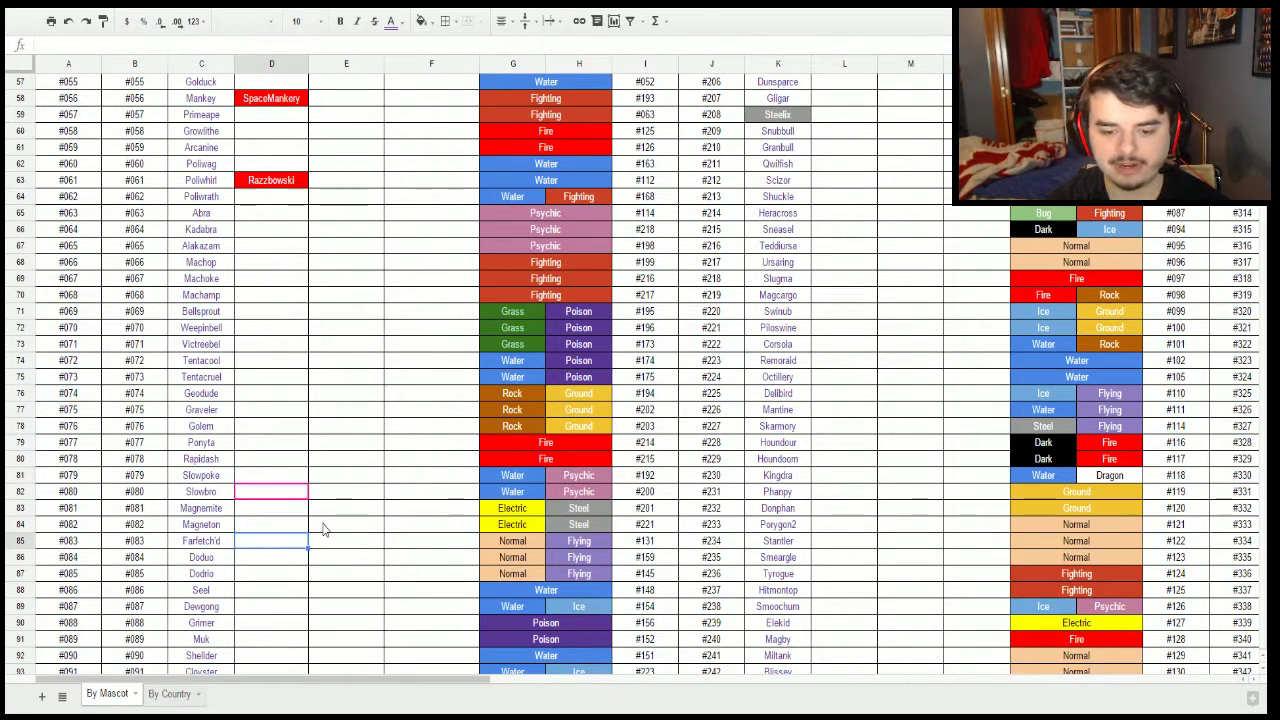
key(Up)
key(Up)
key(Down)
key(Down)
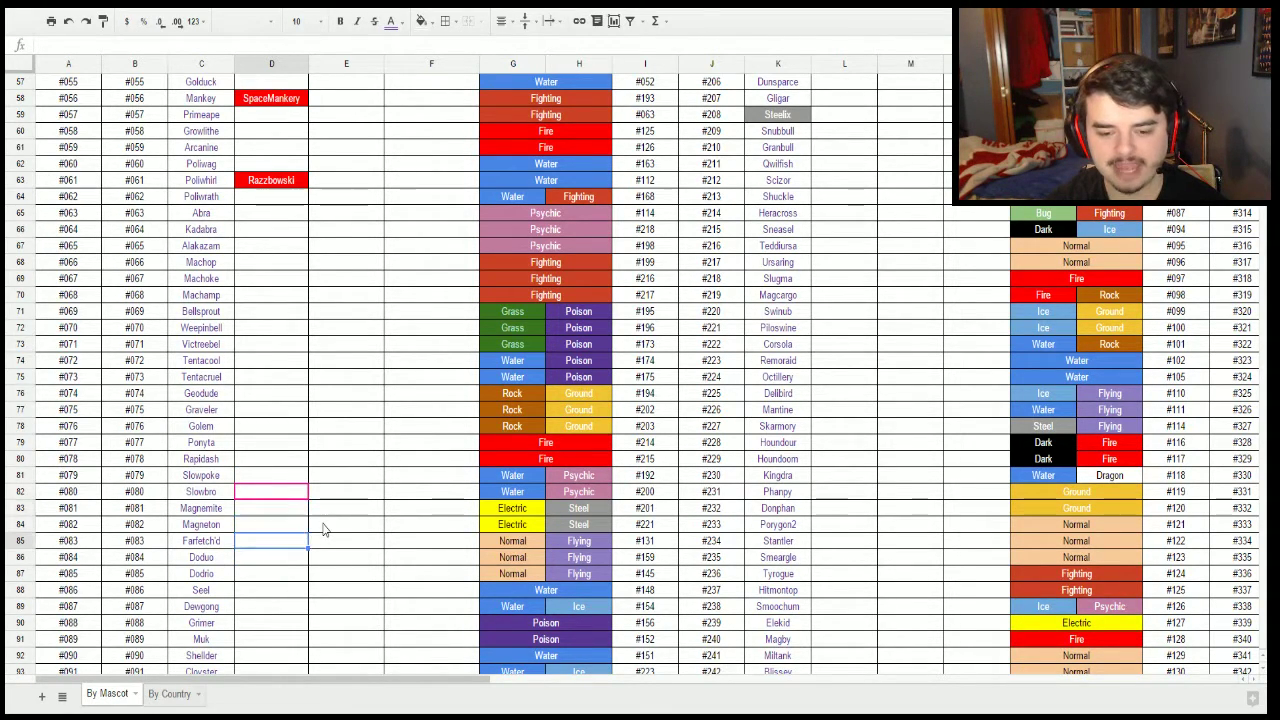
Look through the Pokémon from Farfetch'd down past Grimer for one with a matching creator for its CC1 cell.
key(Up)
key(Up)
key(Down)
key(Down)
key(Down)
key(Down)
key(Down)
key(Down)
key(Up)
key(Up)
key(Up)
key(Down)
key(Down)
key(Down)
key(Down)
key(Down)
key(Up)
key(Up)
key(Up)
key(Down)
key(Down)
key(Down)
key(Down)
key(Up)
key(Up)
key(Up)
key(Down)
text(GalacticElliot)
key(Return)
key(Up)
click(316, 497)
click(291, 624)
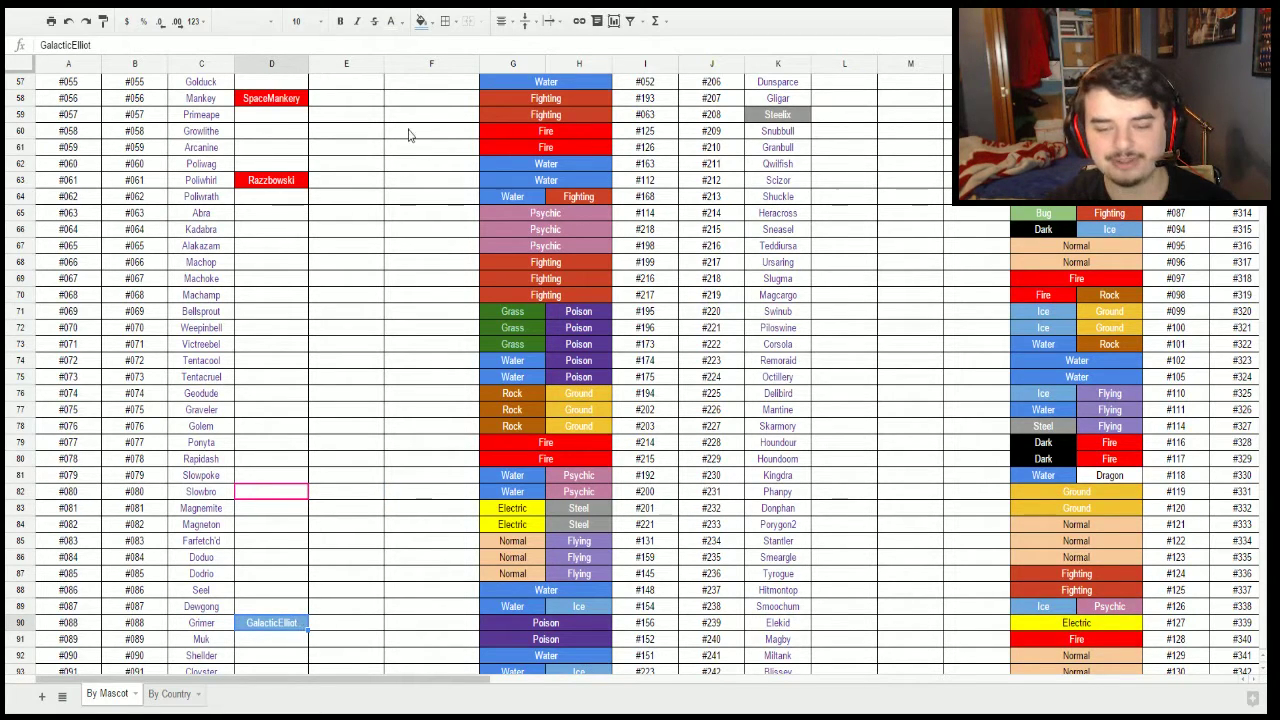
click(432, 22)
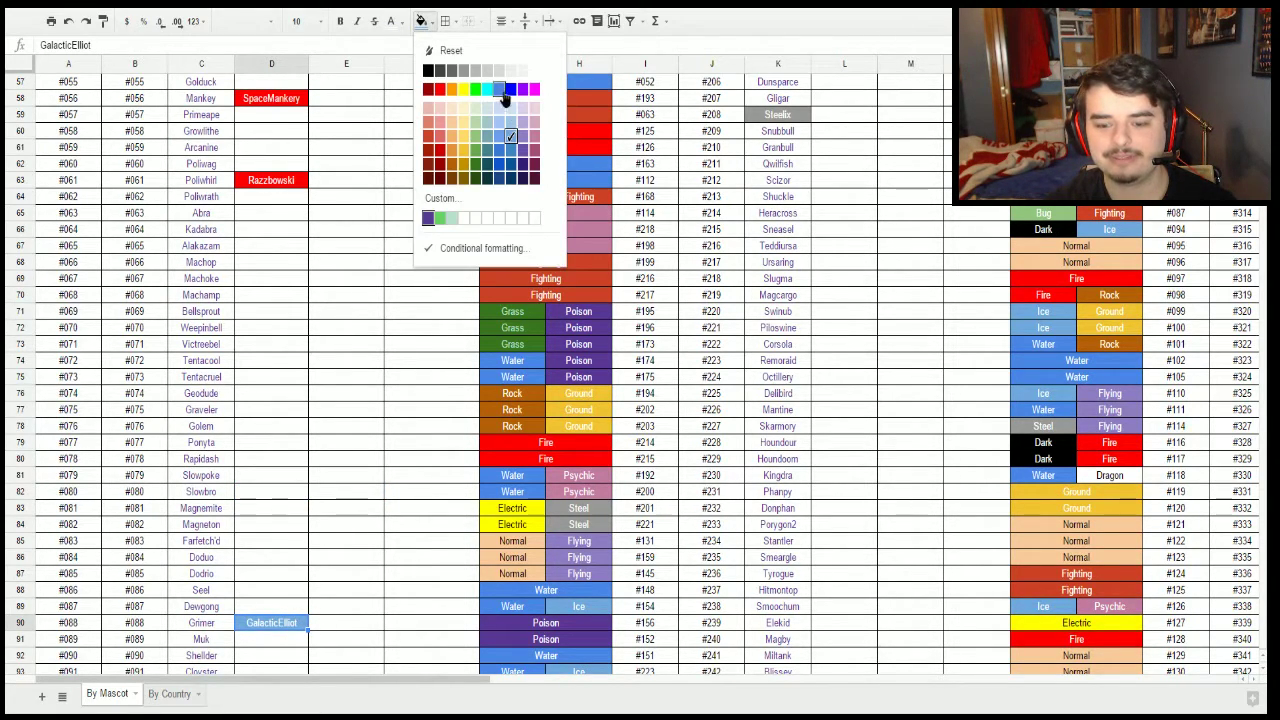
click(511, 135)
Correct Grimer's CC1 entry to read "Galactic Elliot" with a space between the words.
click(320, 590)
click(289, 625)
scroll(381, 615, down, 3)
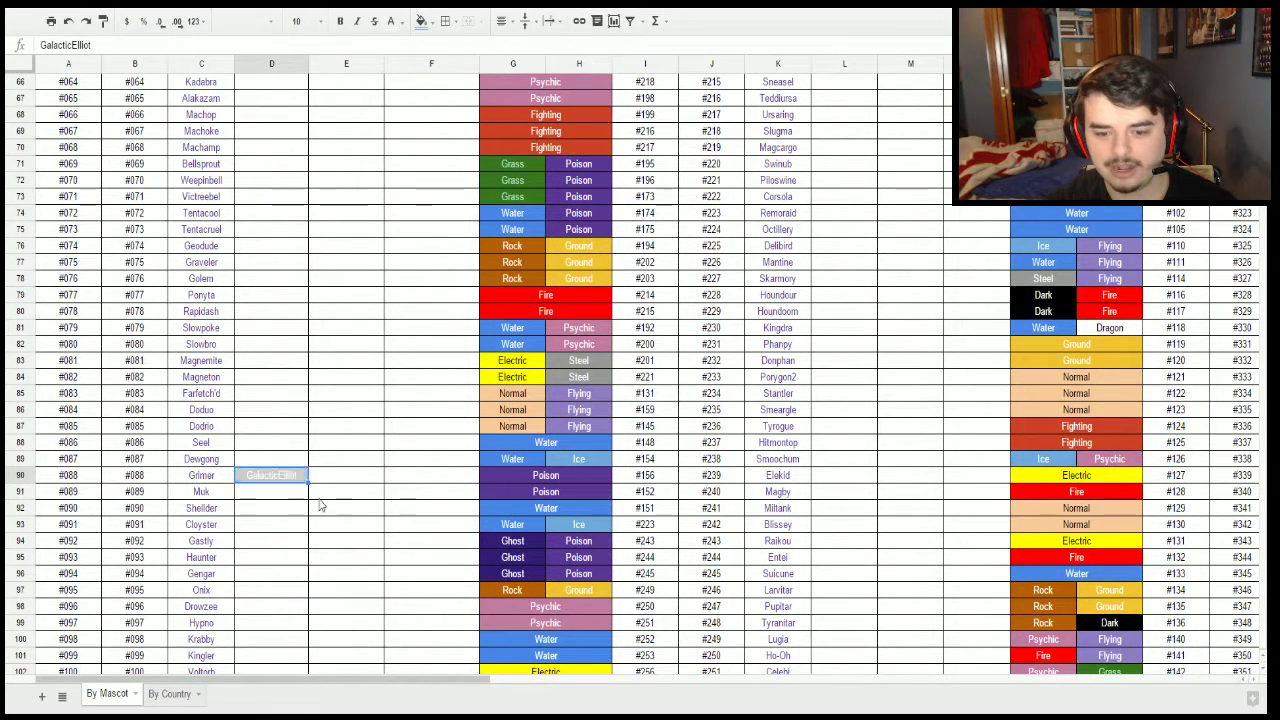
click(593, 460)
click(288, 480)
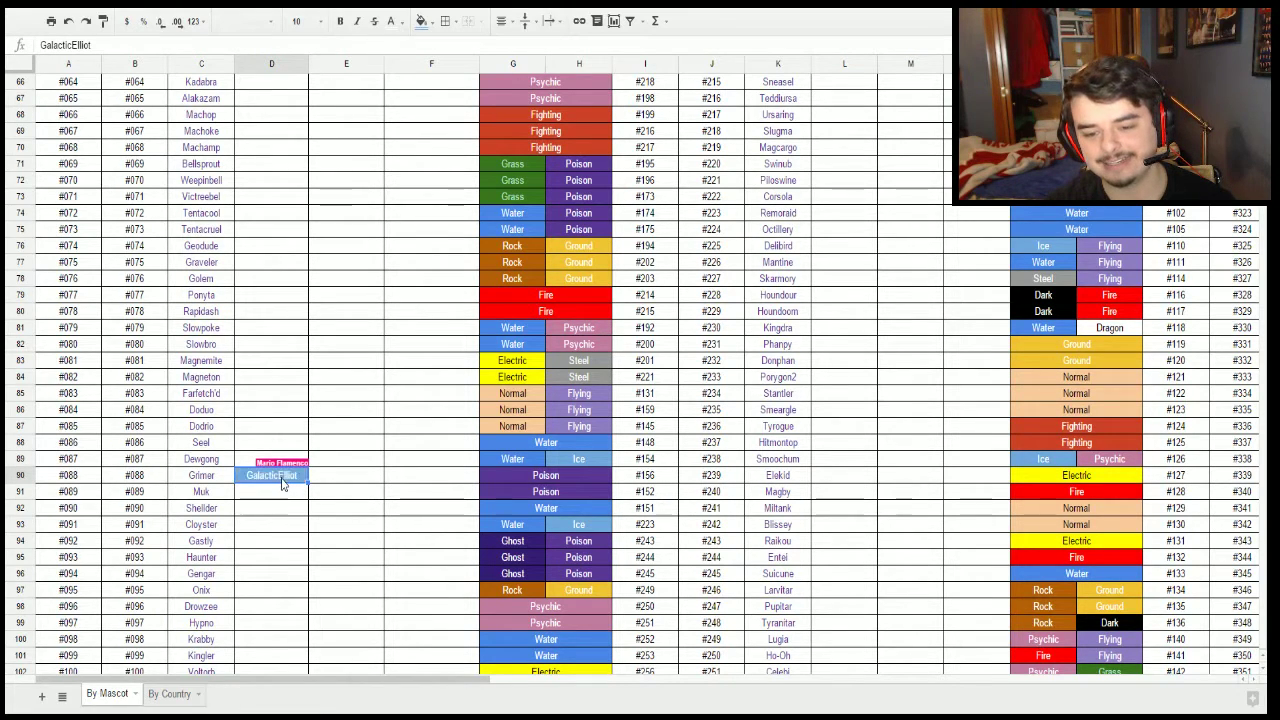
click(280, 492)
click(279, 475)
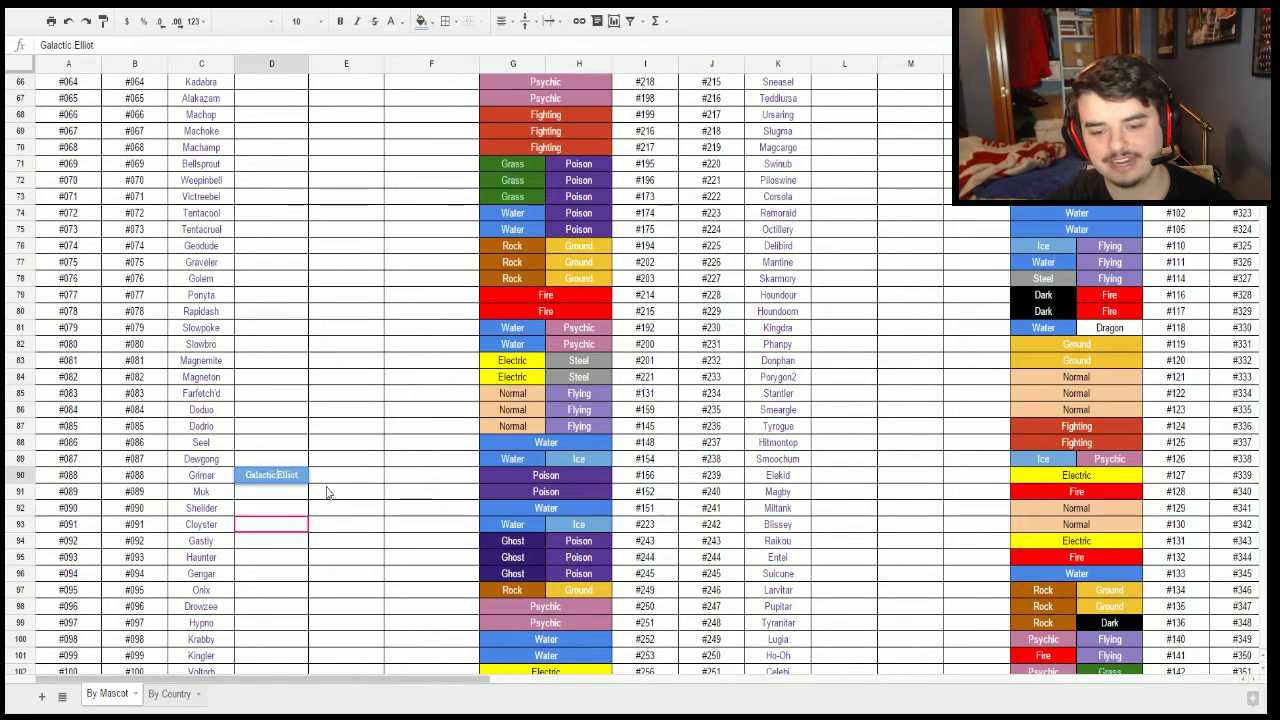
key(Down)
key(Up)
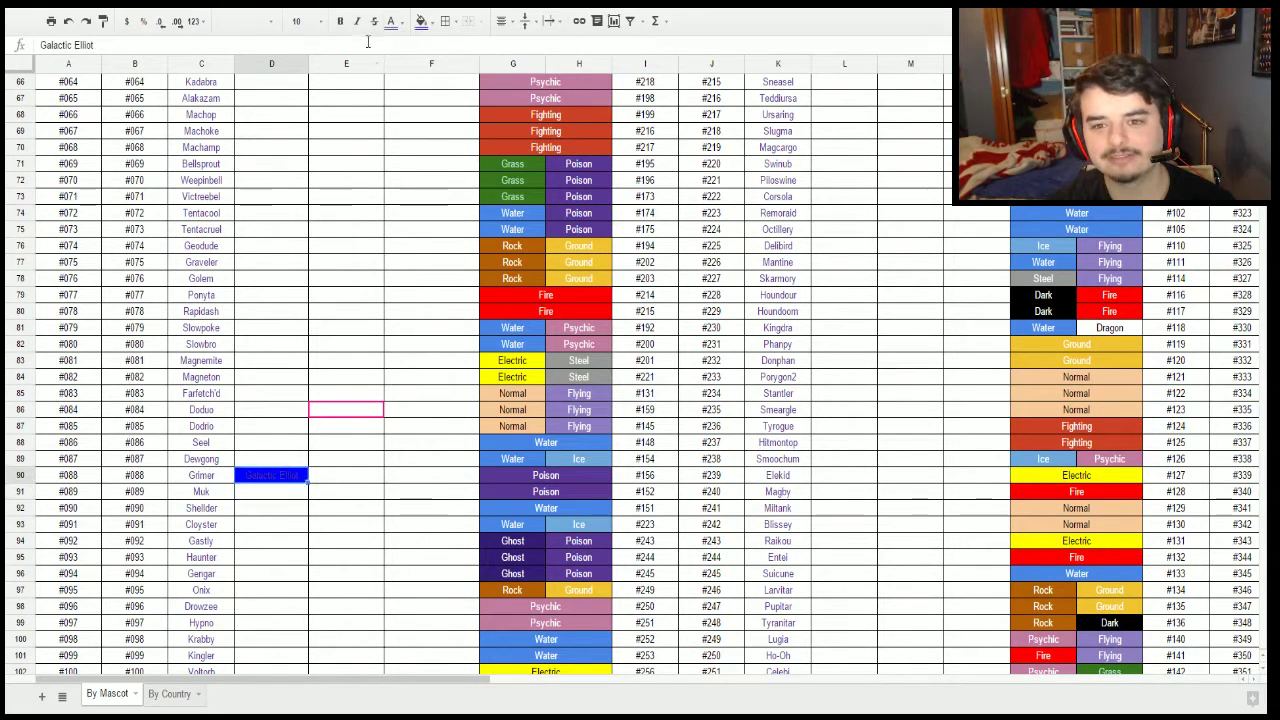
Recolour Grimer's CC1 cell with a cornflower blue fill and white text.
click(421, 20)
click(534, 70)
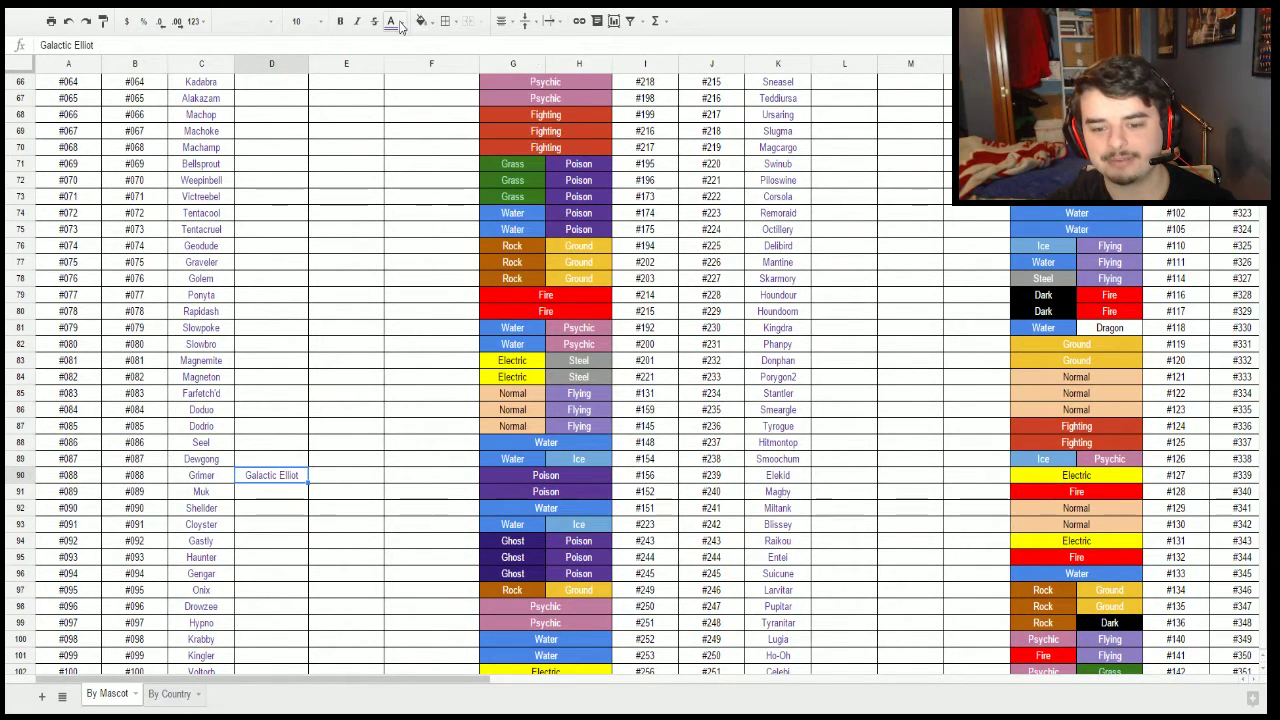
click(421, 20)
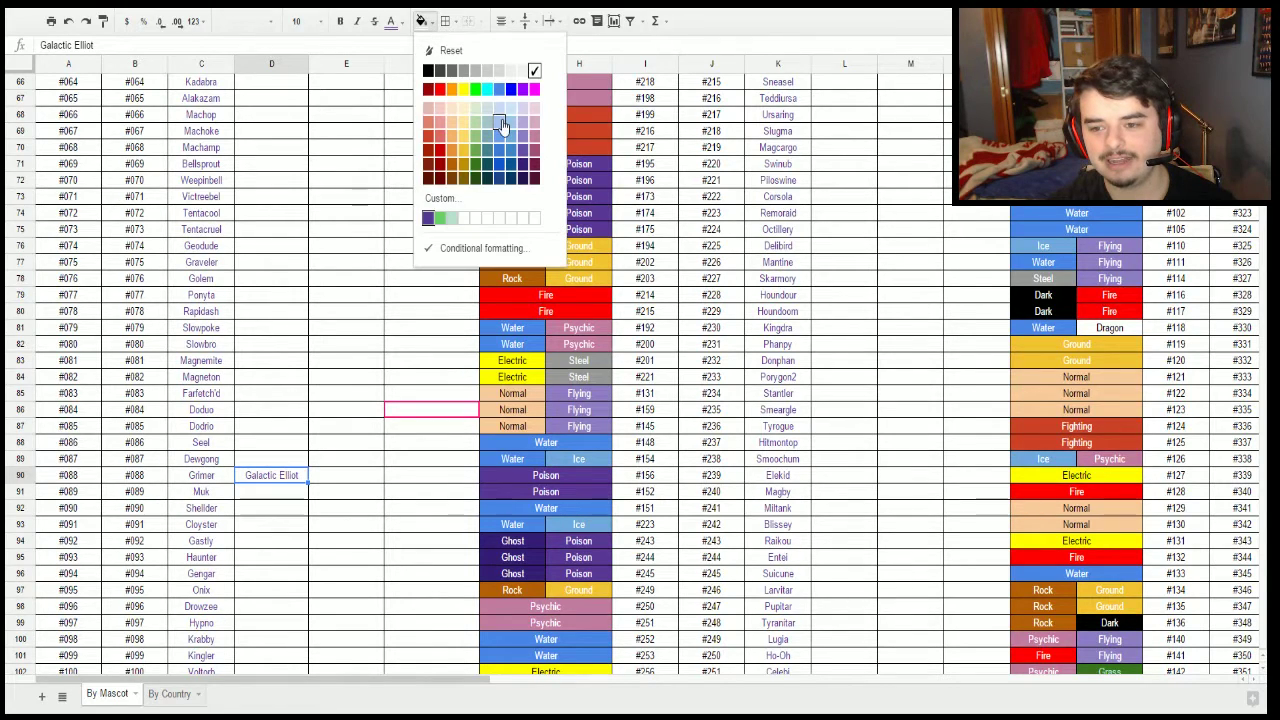
click(499, 86)
click(401, 23)
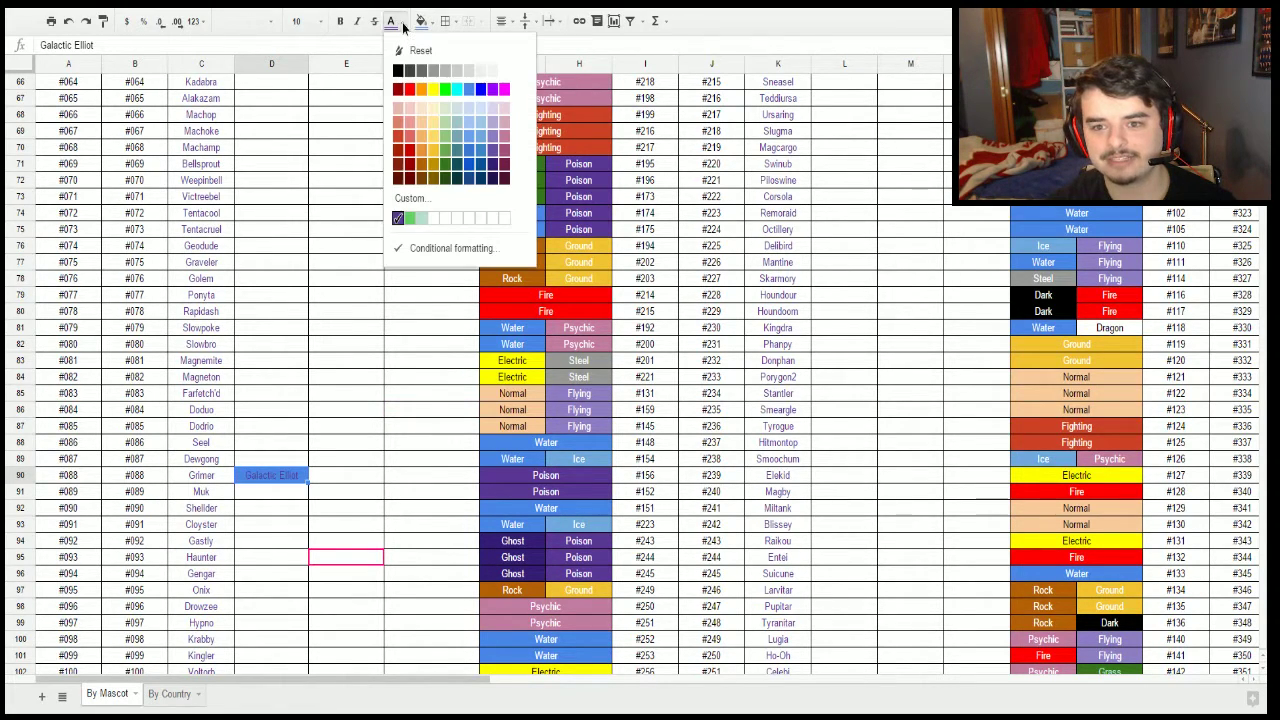
click(505, 70)
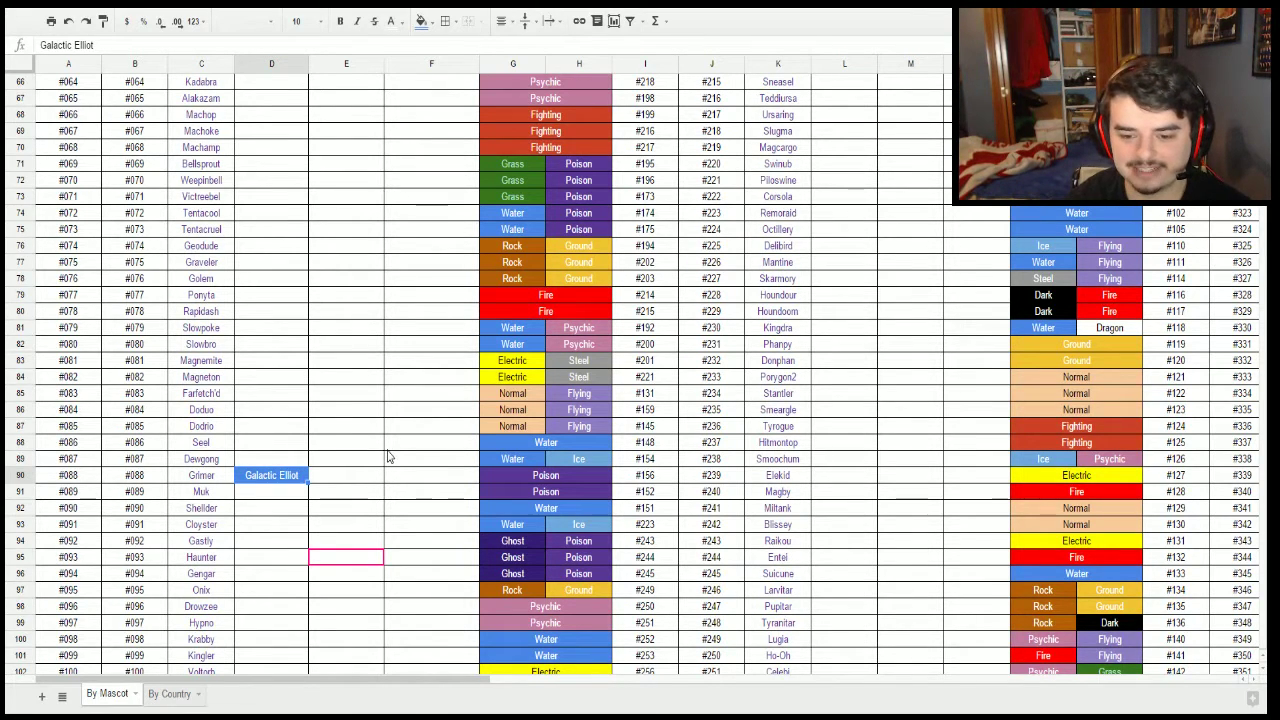
Enter GoodGuyGastly in the CC1 cell for Gastly and format it with a red fill and white text.
click(280, 494)
scroll(279, 498, down, 1)
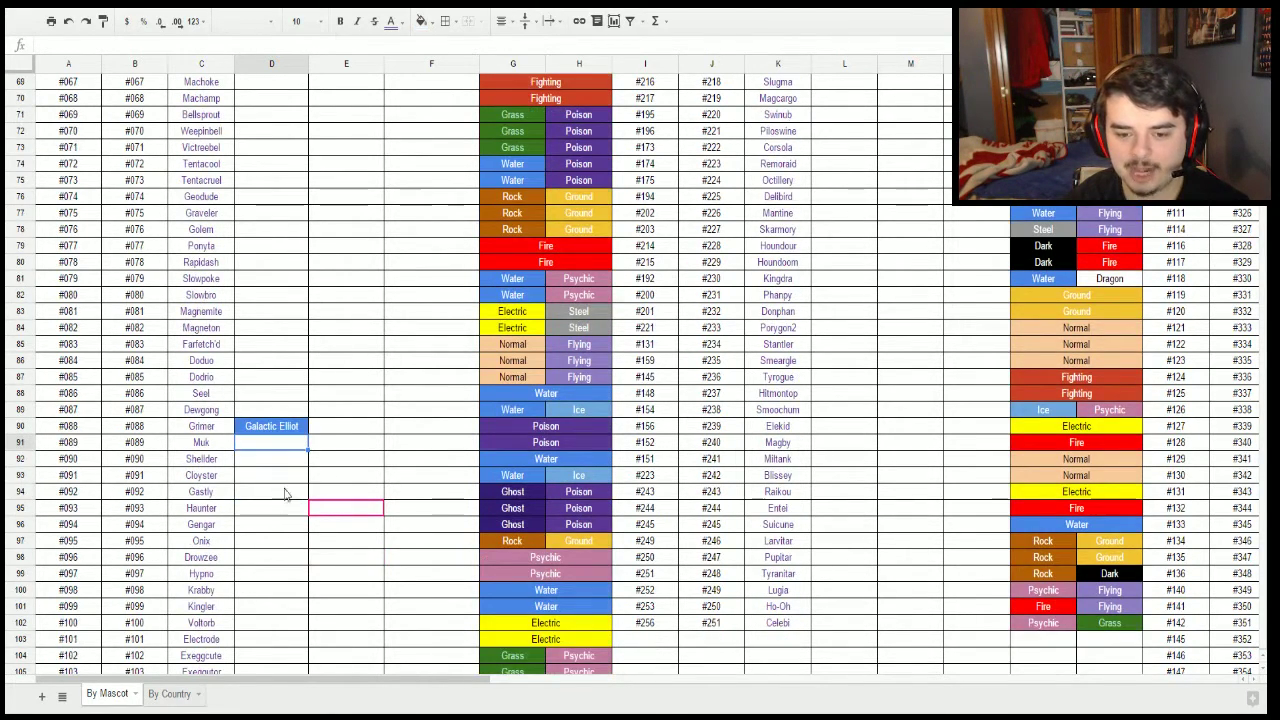
scroll(337, 418, down, 1)
scroll(380, 378, down, 1)
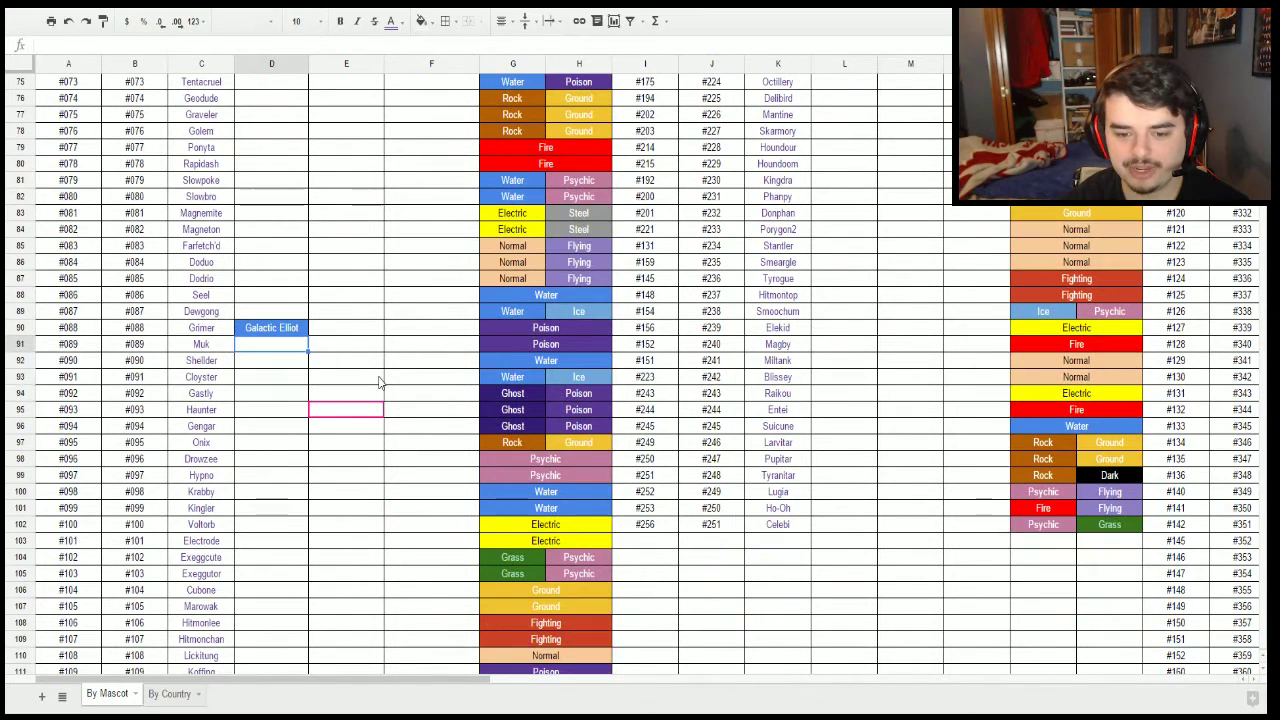
click(274, 398)
text(GoodGuyGastly)
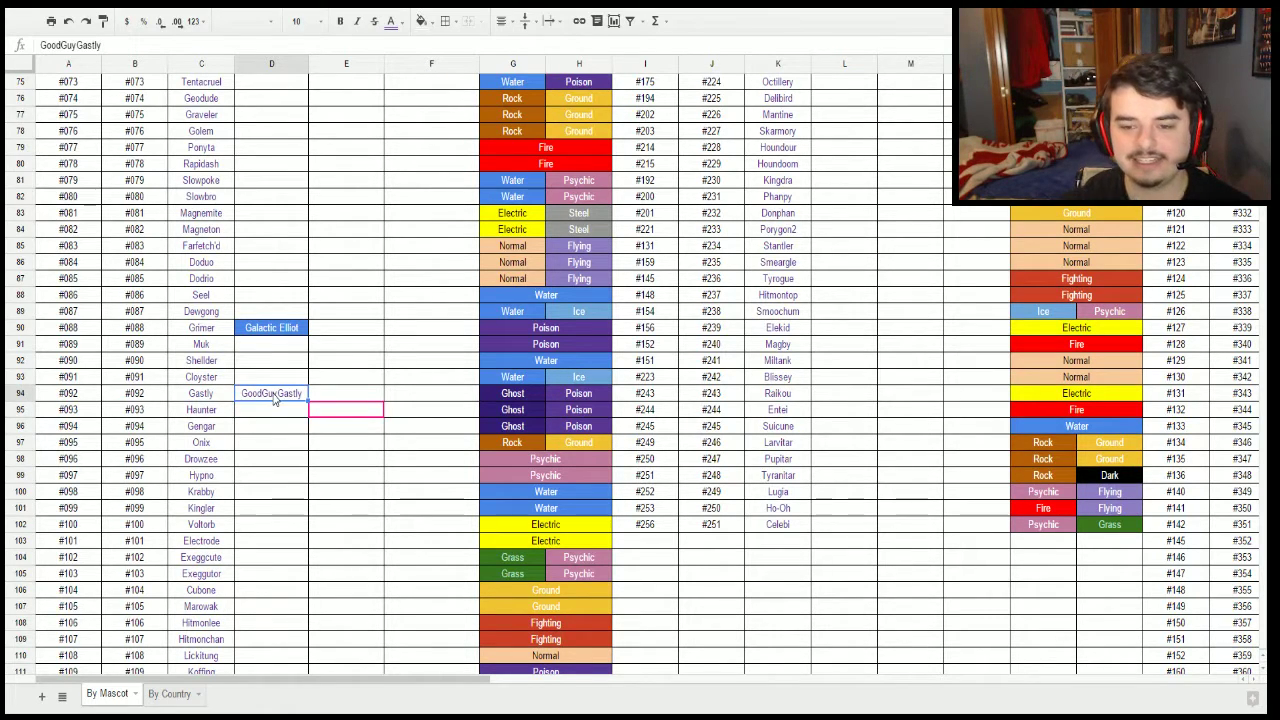
click(426, 21)
click(438, 89)
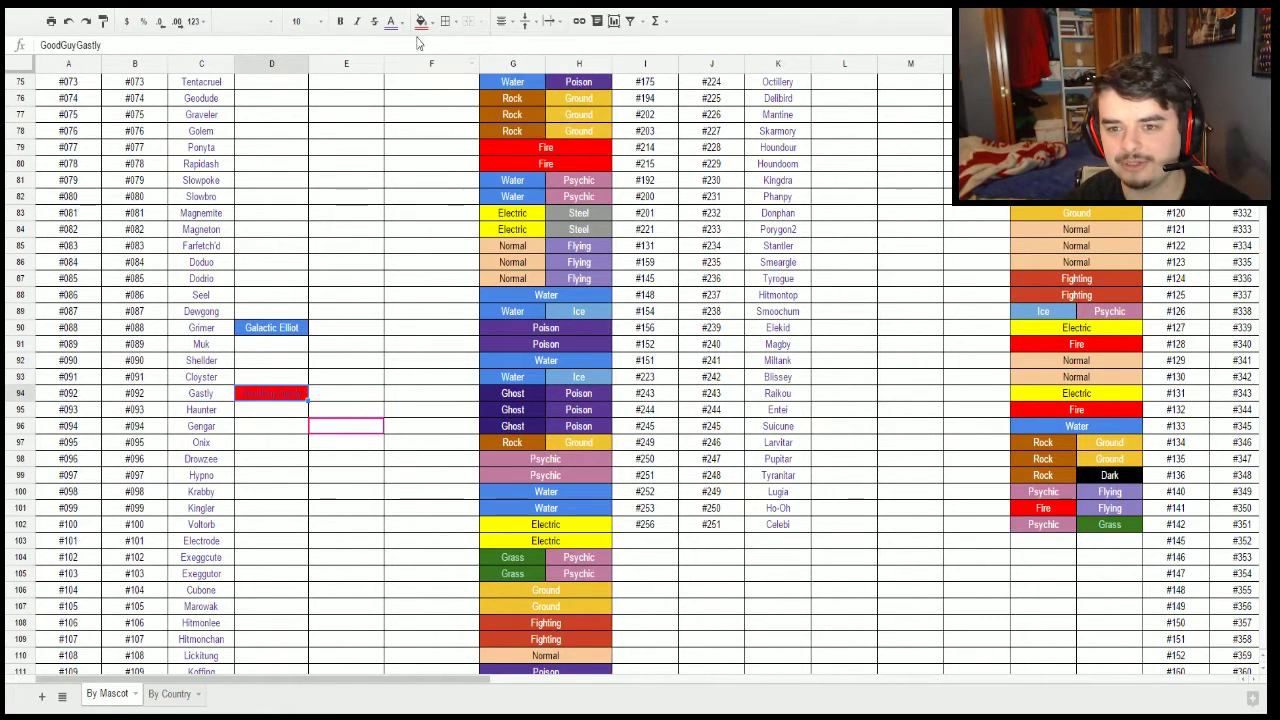
click(403, 21)
click(503, 71)
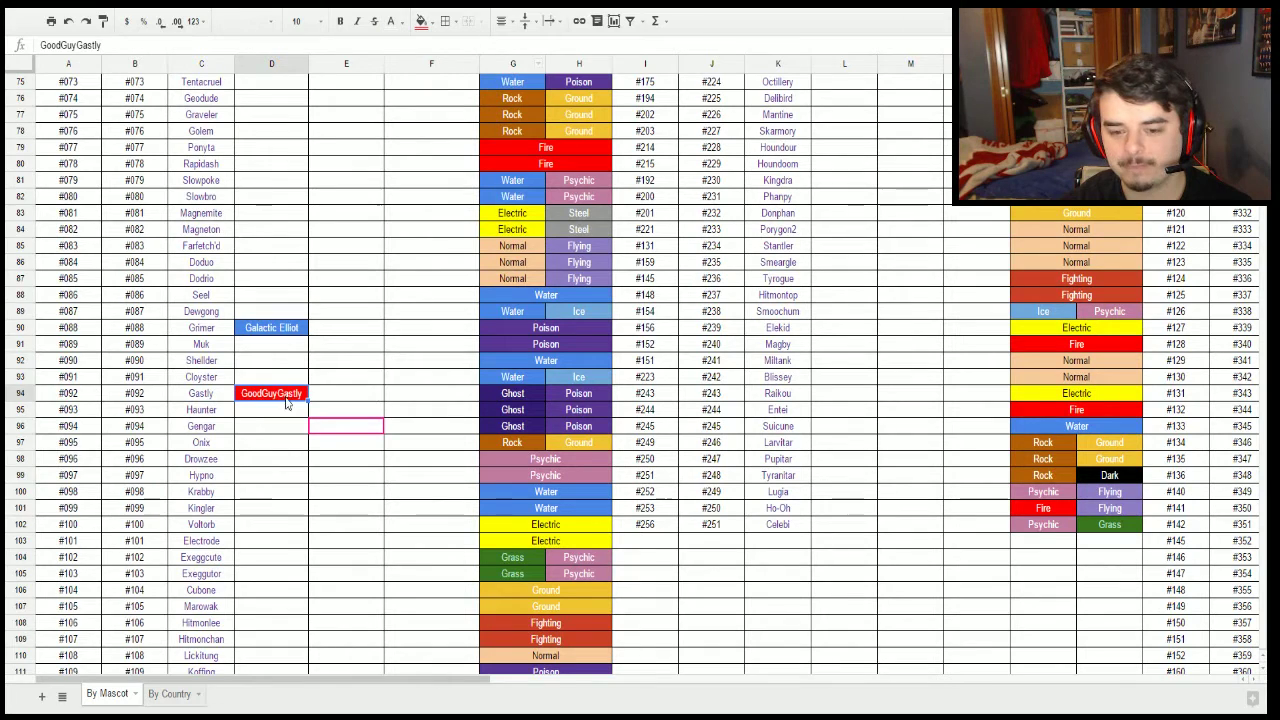
Enter Rozoken in the CC1 cell for Haunter and format it with the custom dark purple fill and white text.
click(290, 433)
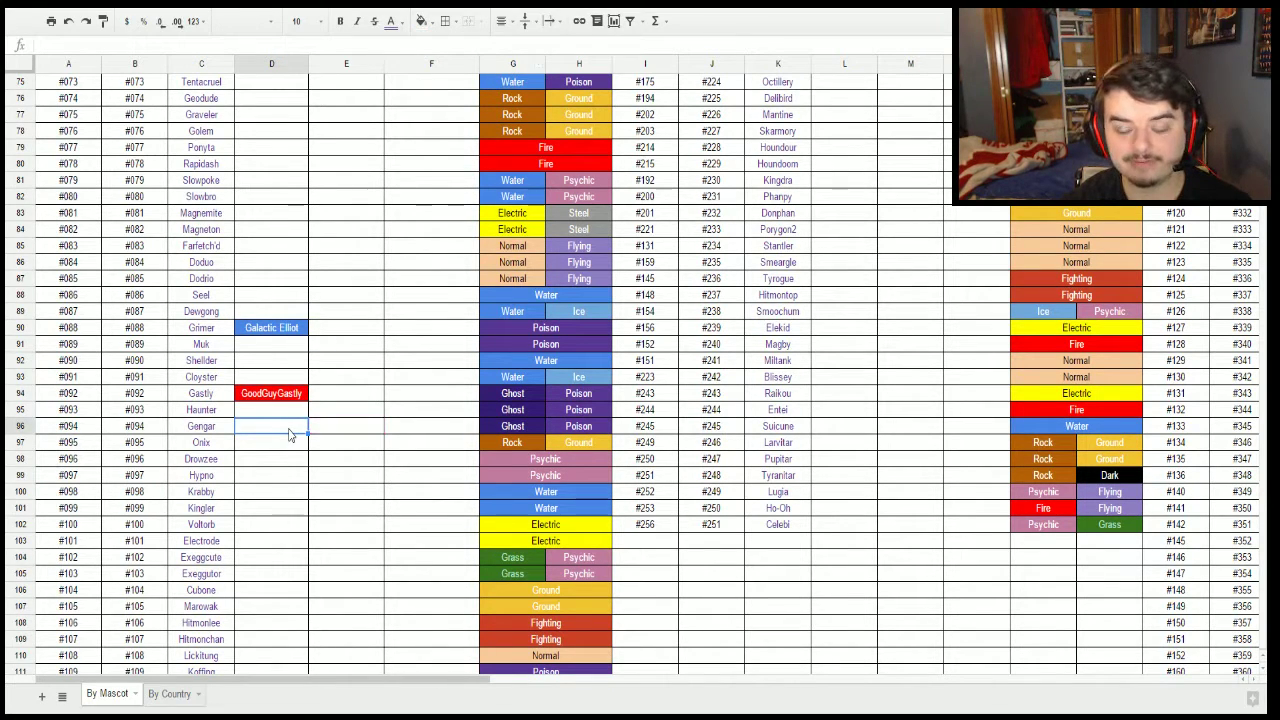
click(290, 416)
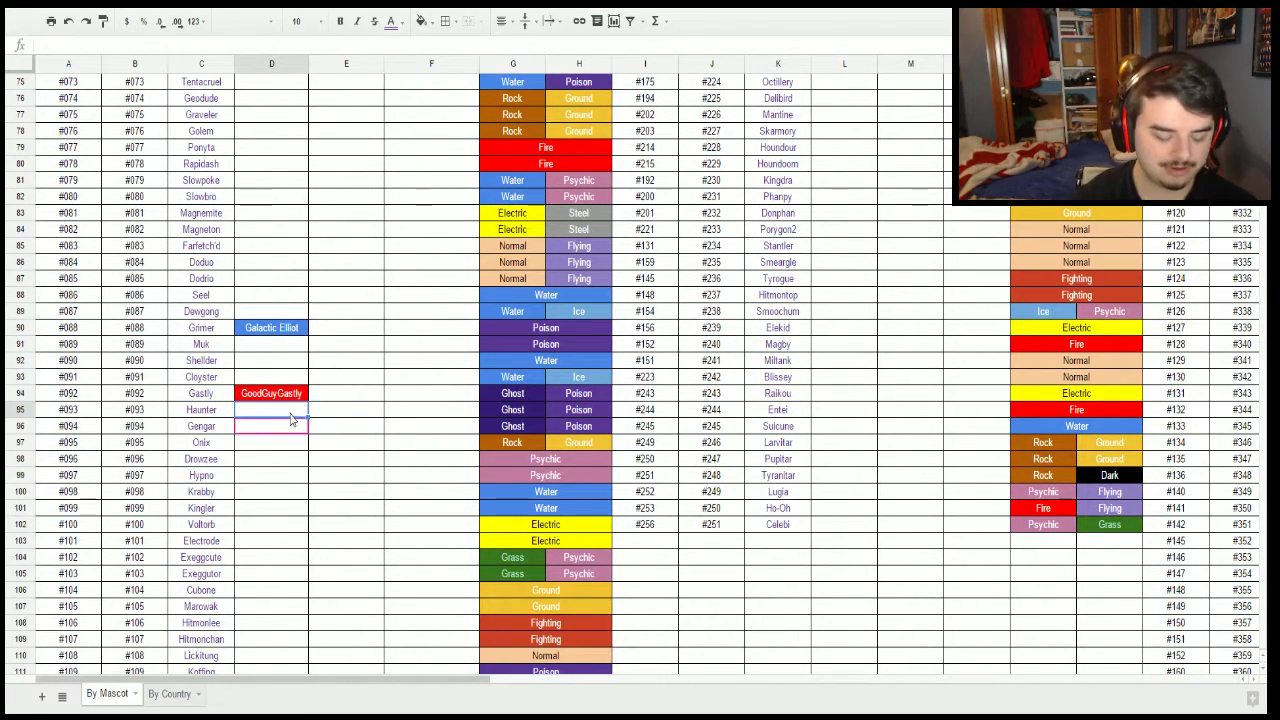
text(Rozoken)
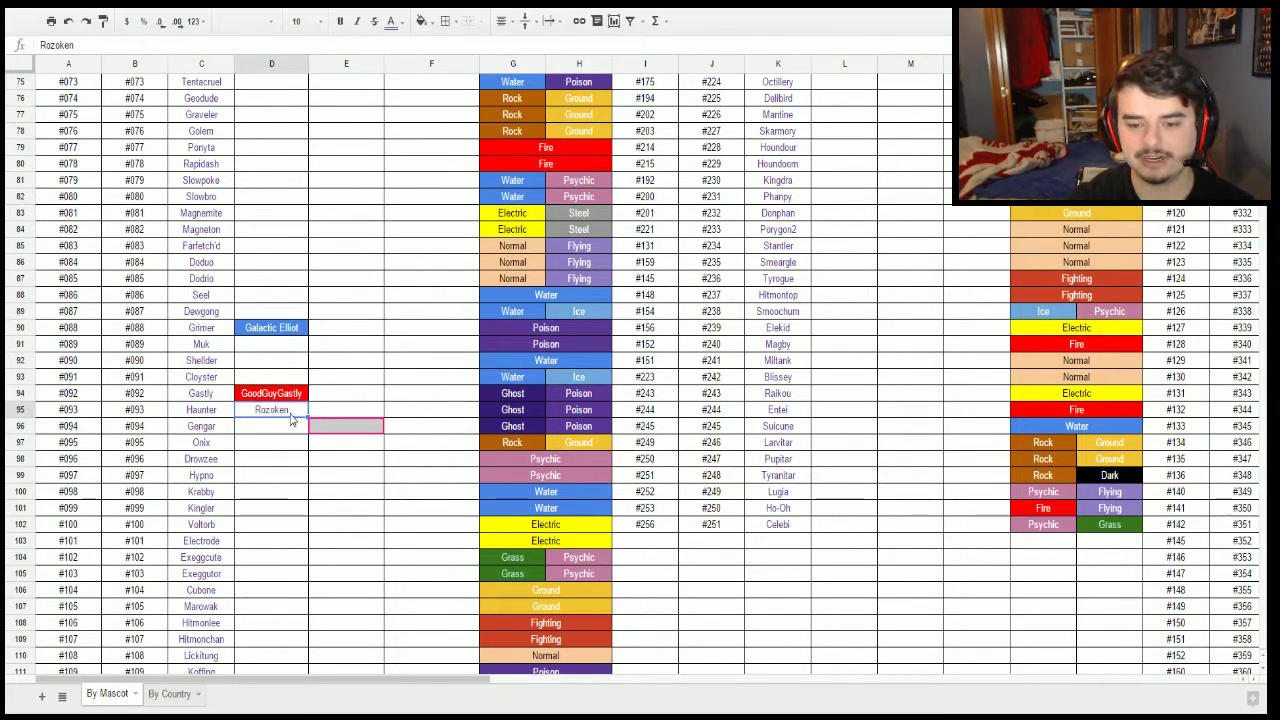
click(428, 21)
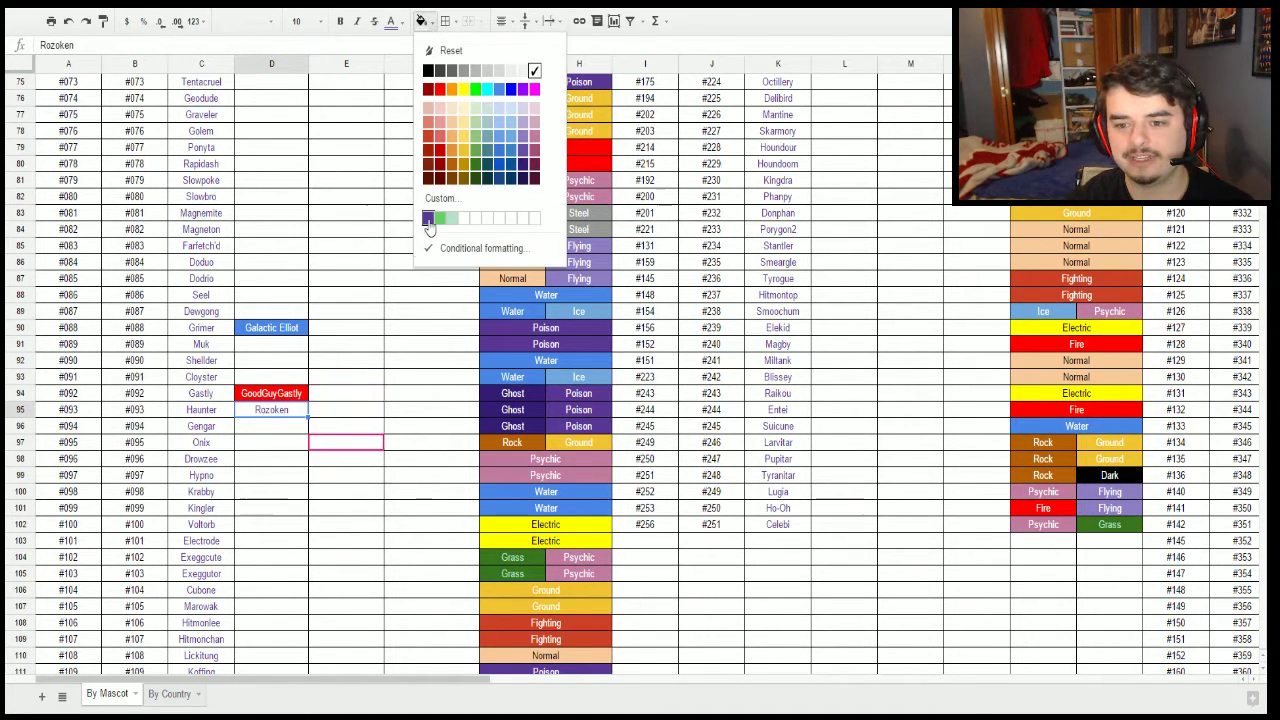
click(428, 218)
click(391, 21)
click(503, 70)
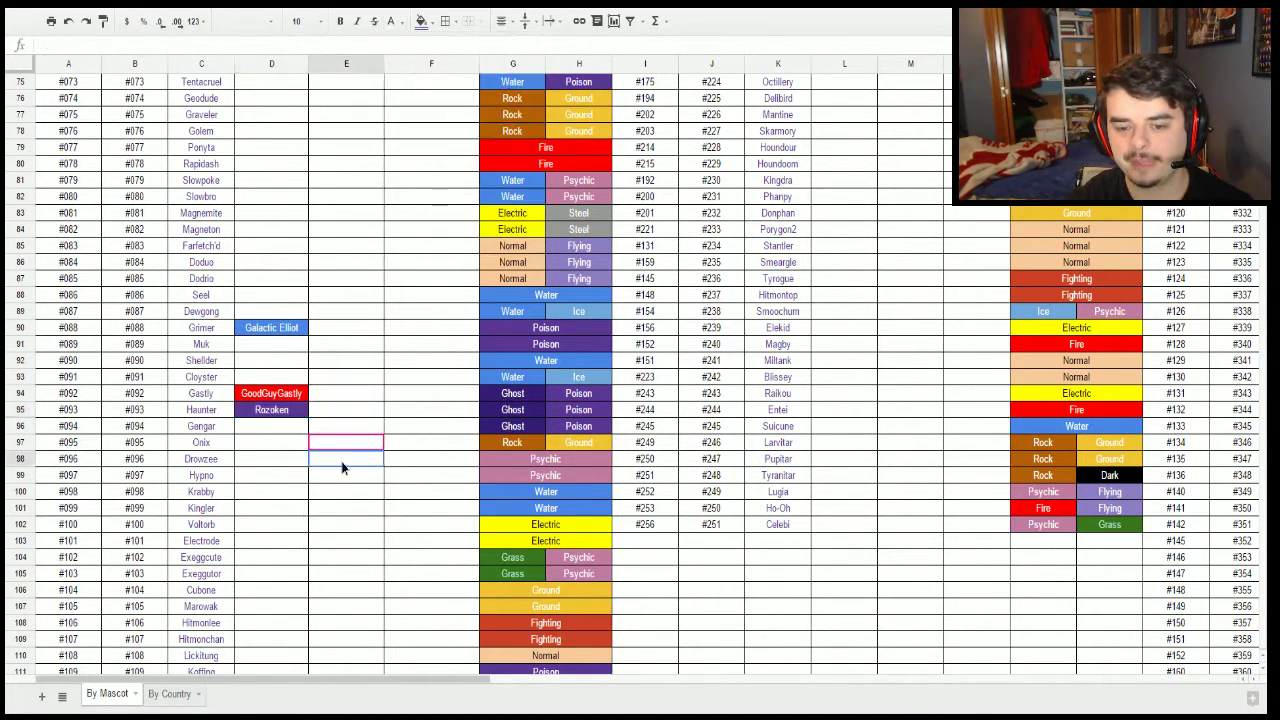
key(Down)
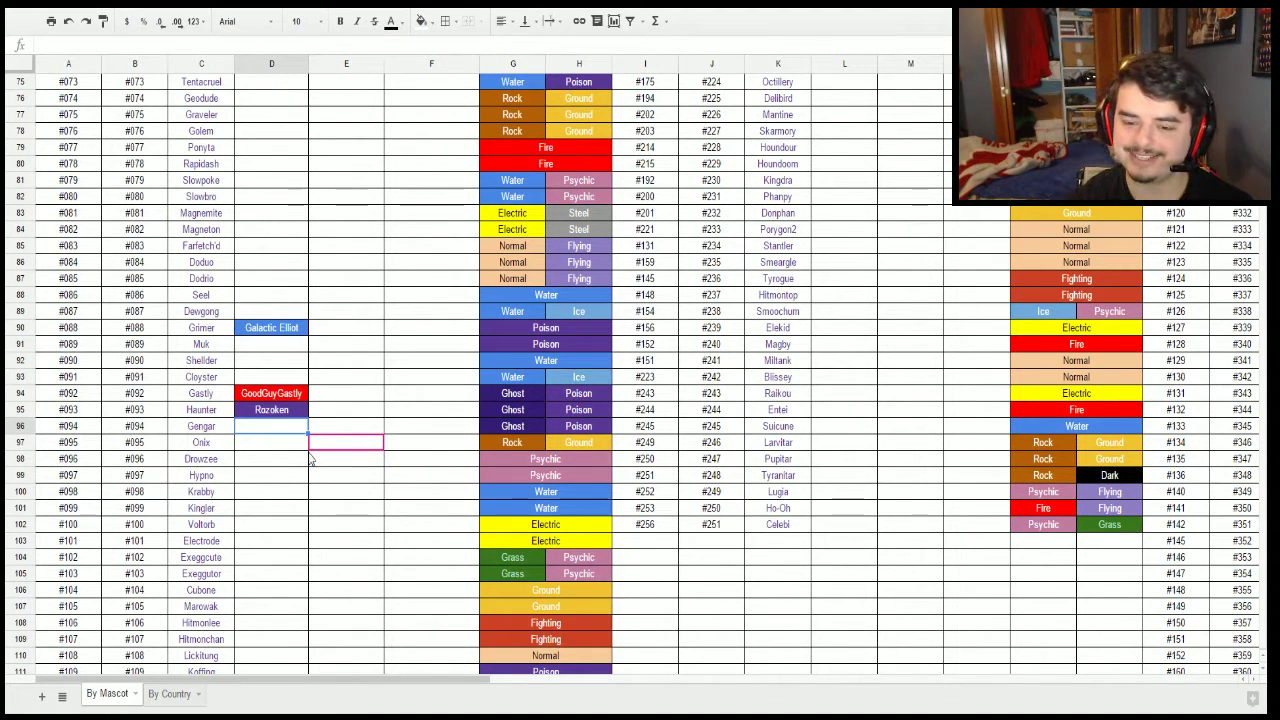
click(360, 463)
click(349, 488)
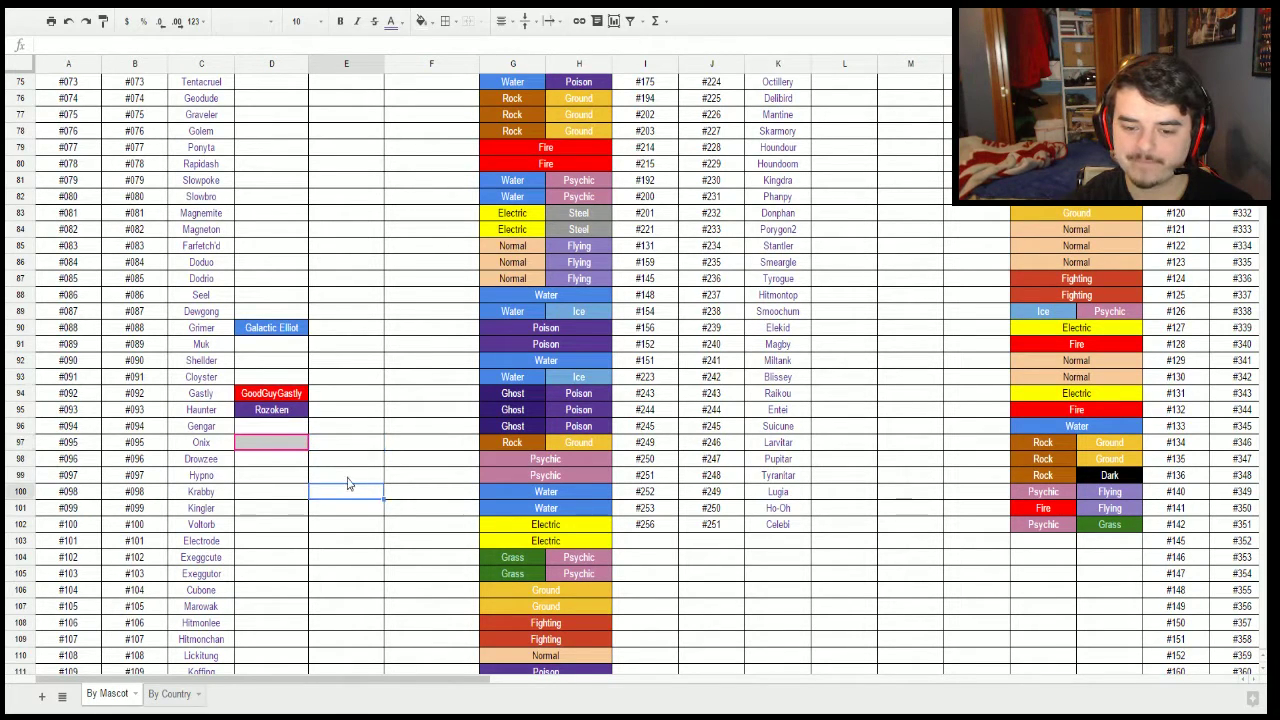
click(349, 460)
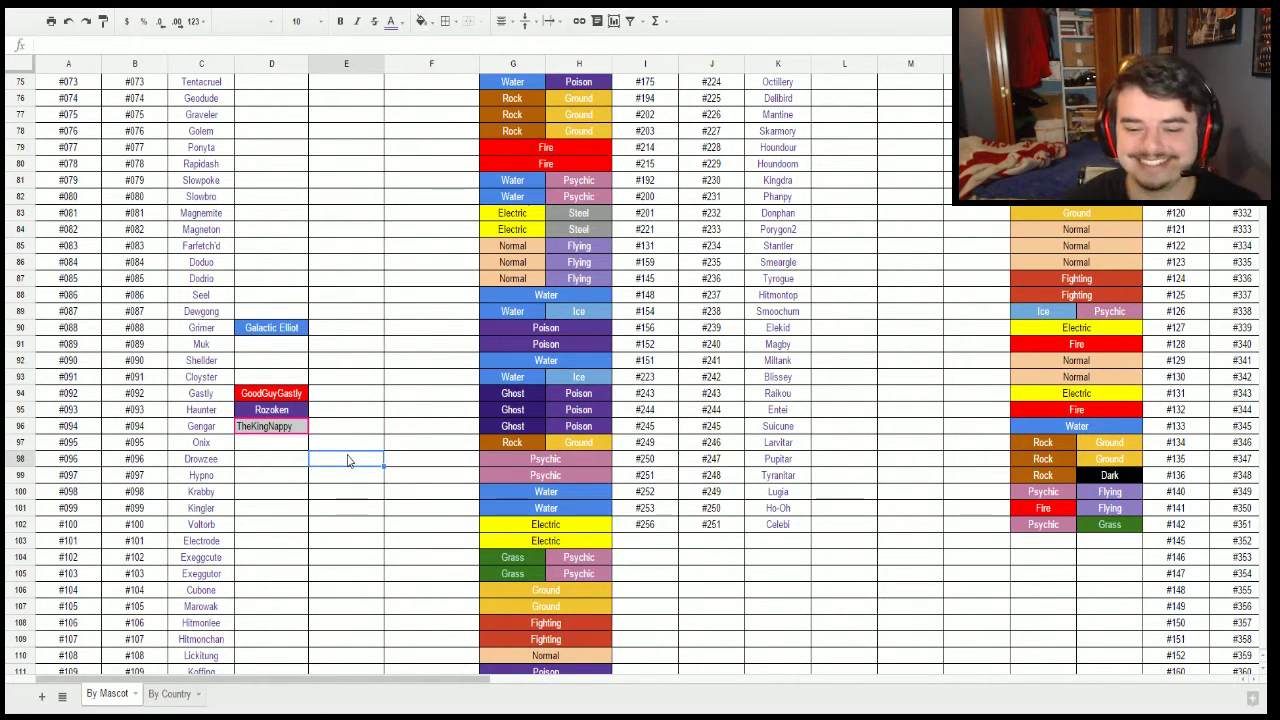
Enter AusLove as Gengar's second creator, in the column E cell beside TheKingNappy.
click(334, 430)
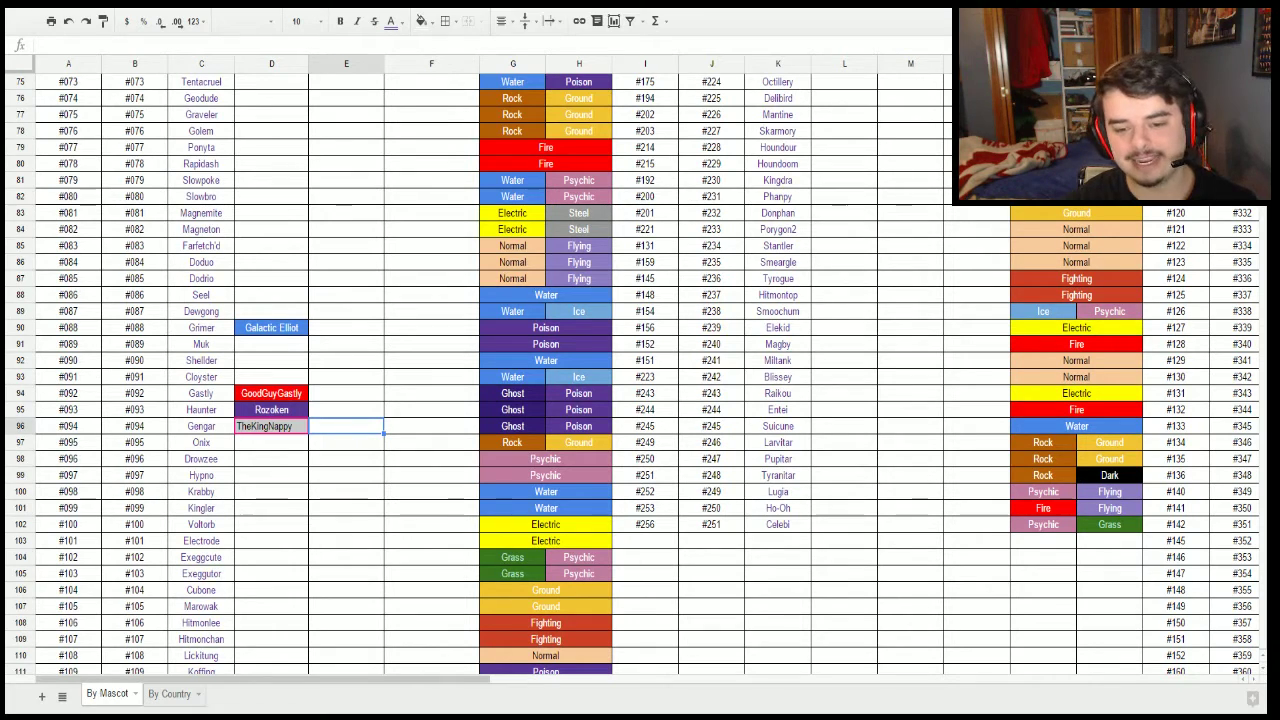
text(AusLove)
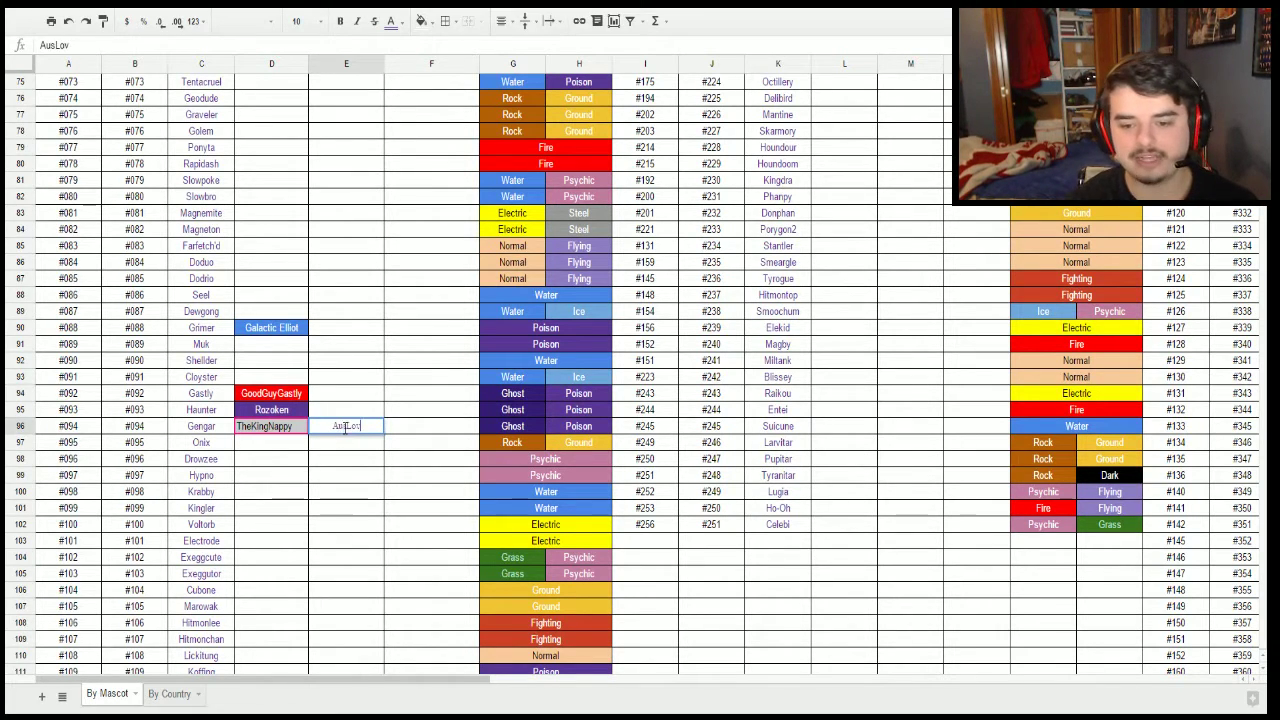
key(Return)
click(344, 432)
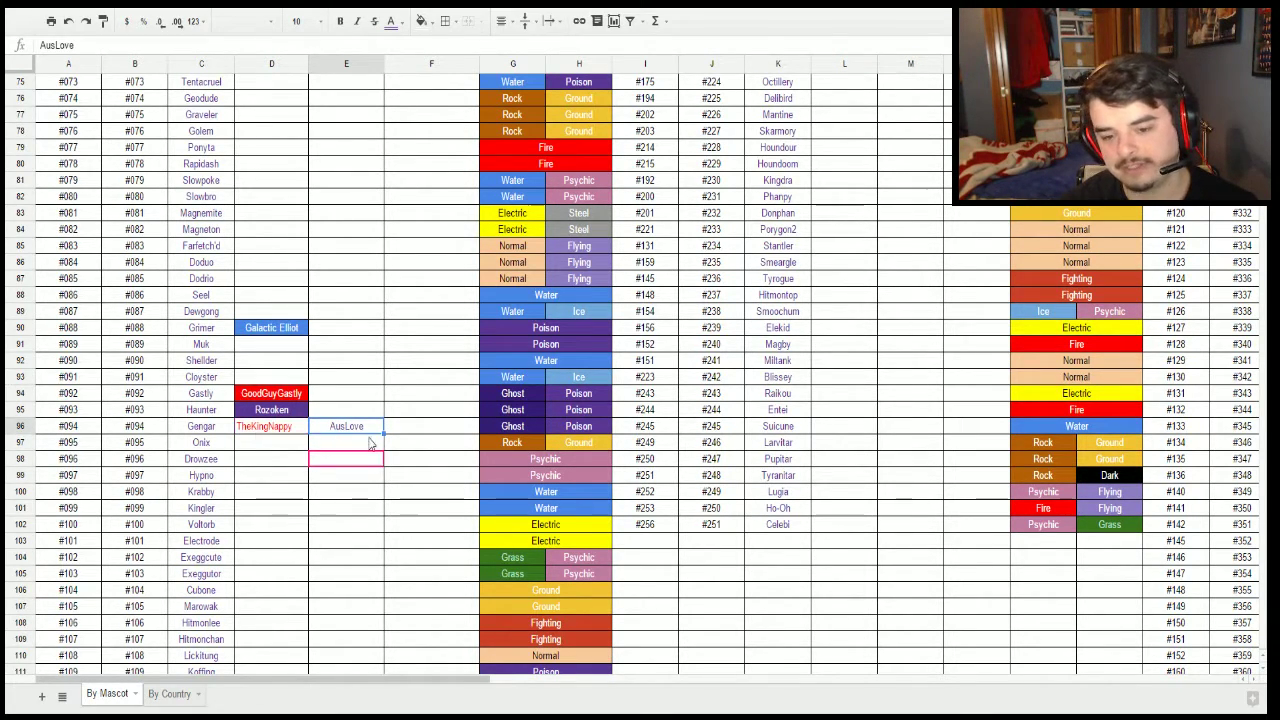
Format the AusLove cell with white text and a bright purple fill.
click(430, 21)
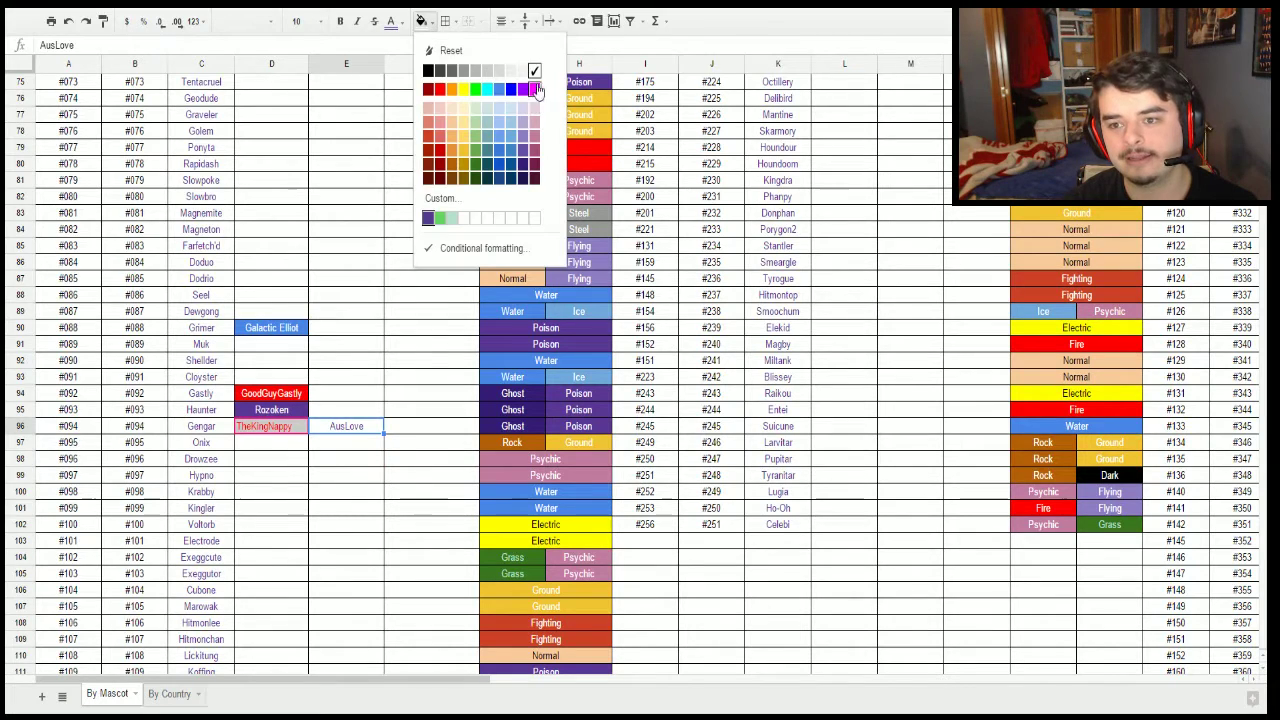
click(403, 24)
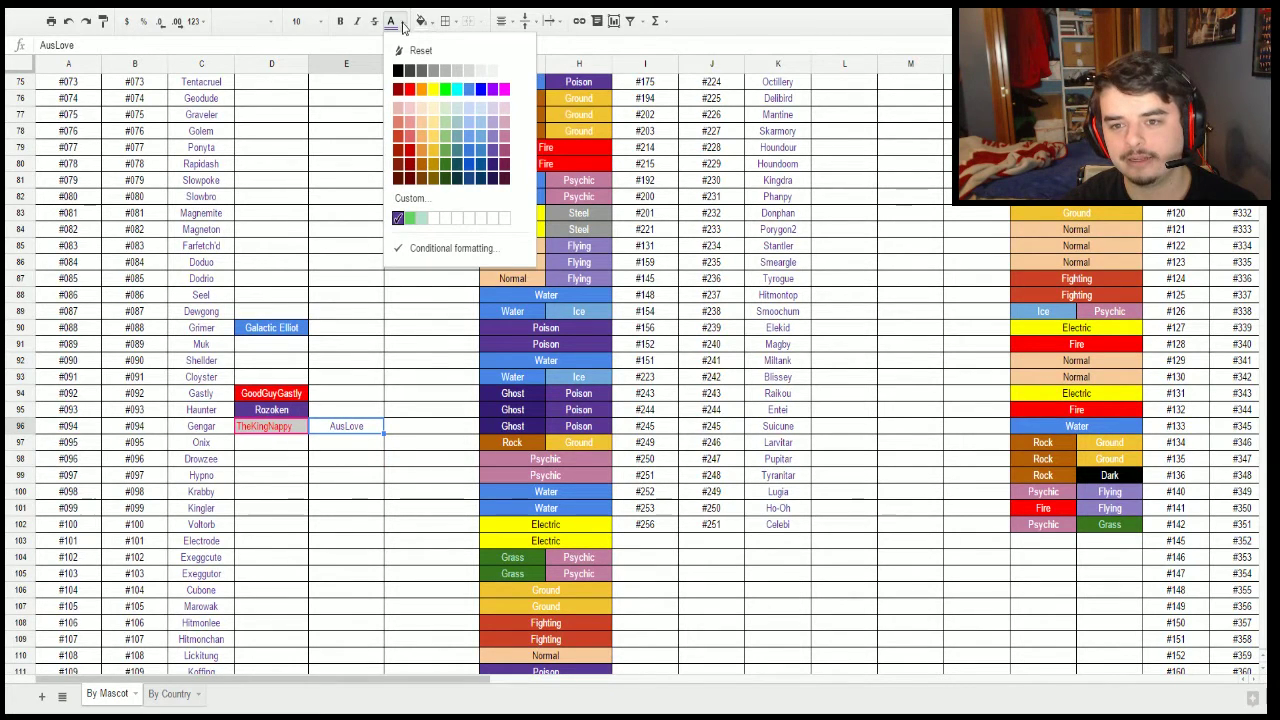
click(491, 90)
click(402, 24)
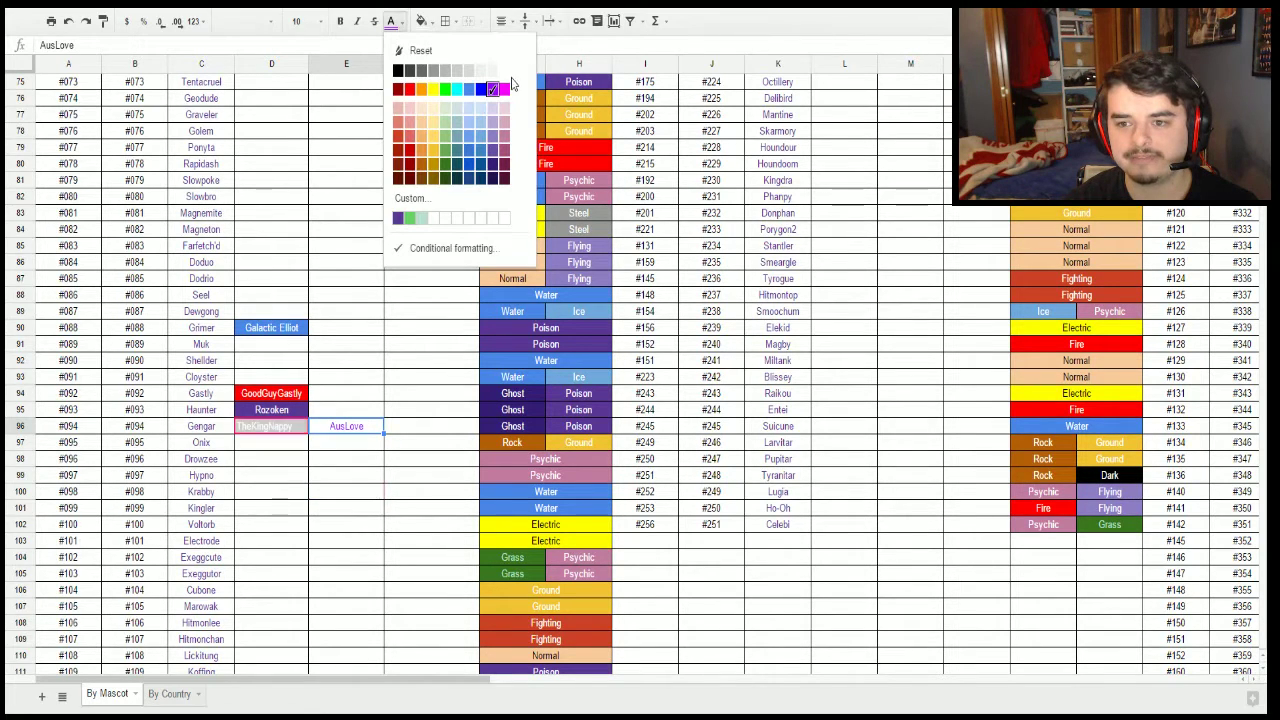
click(505, 70)
click(422, 21)
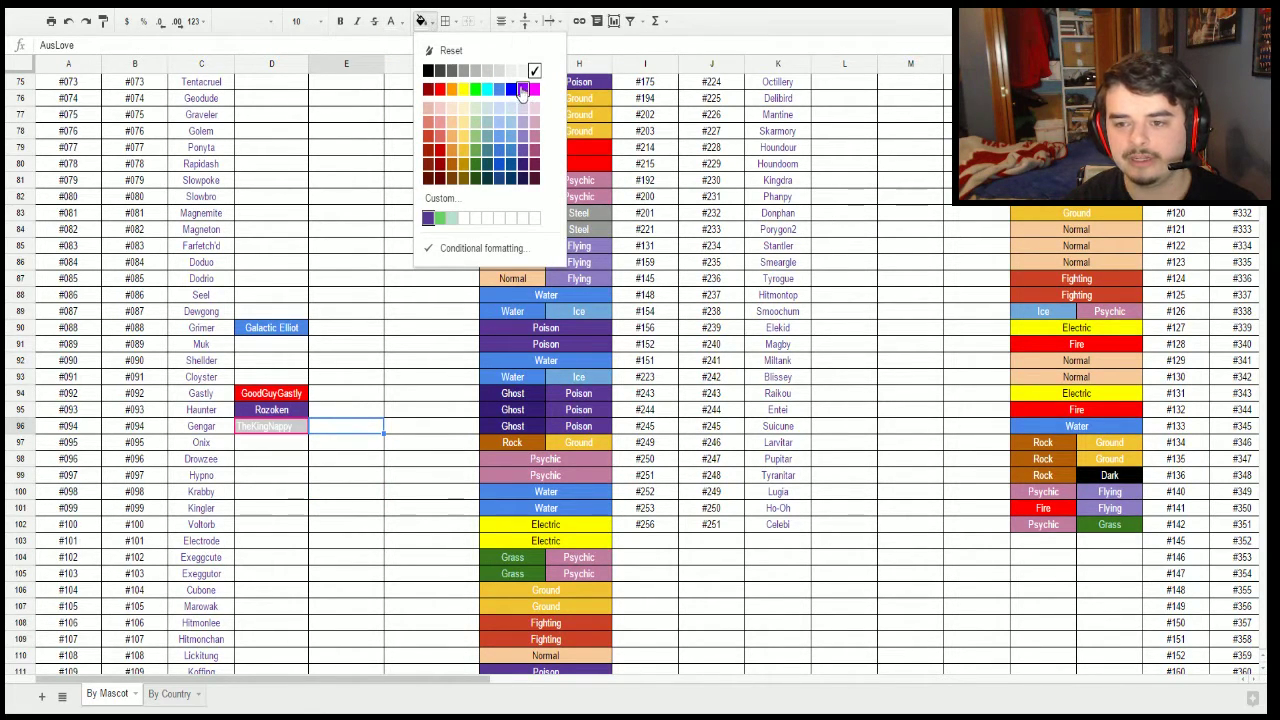
click(522, 90)
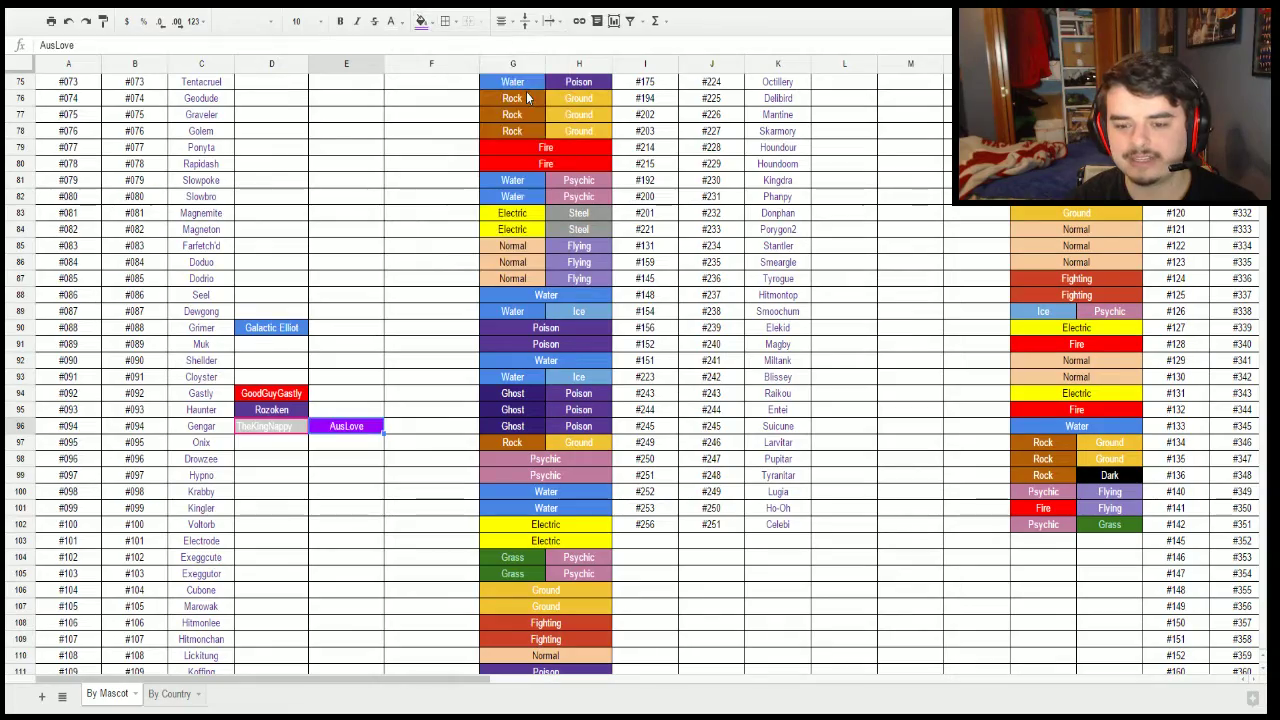
Change the fill of Haunter's Rozoken cell to the same bright purple as the AusLove cell.
click(372, 410)
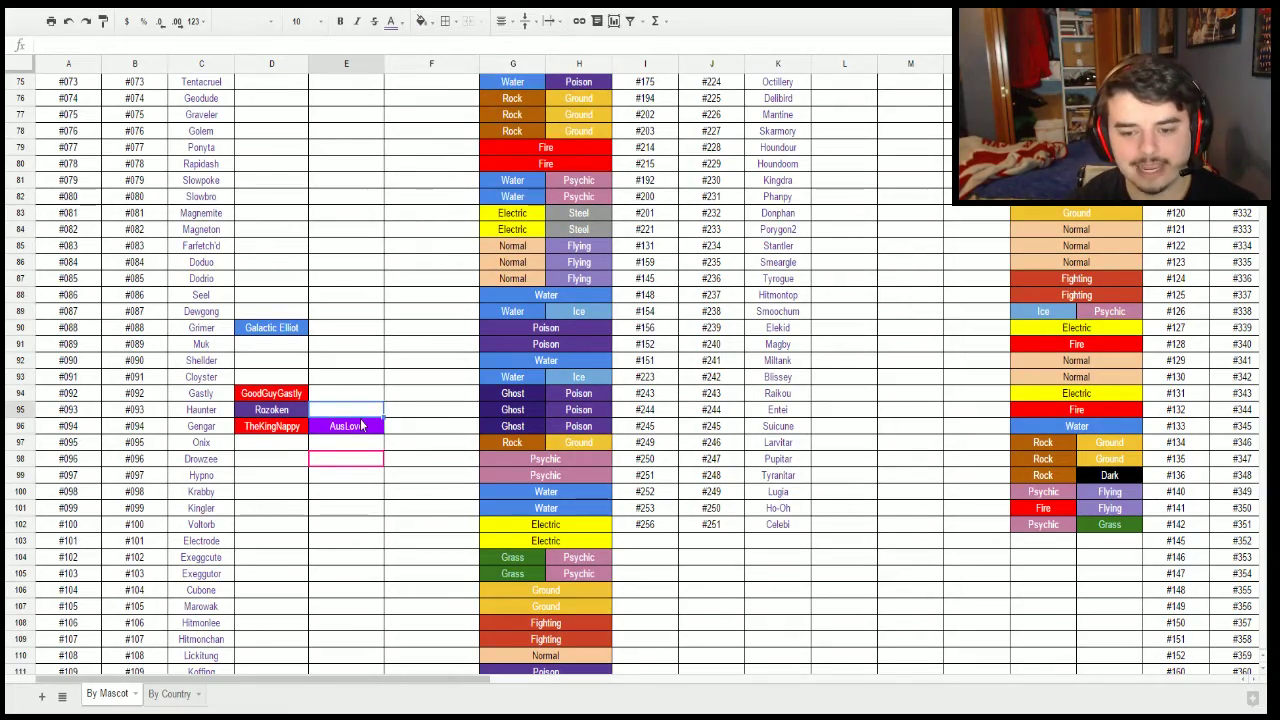
click(362, 425)
scroll(383, 329, up, 15)
scroll(381, 331, down, 15)
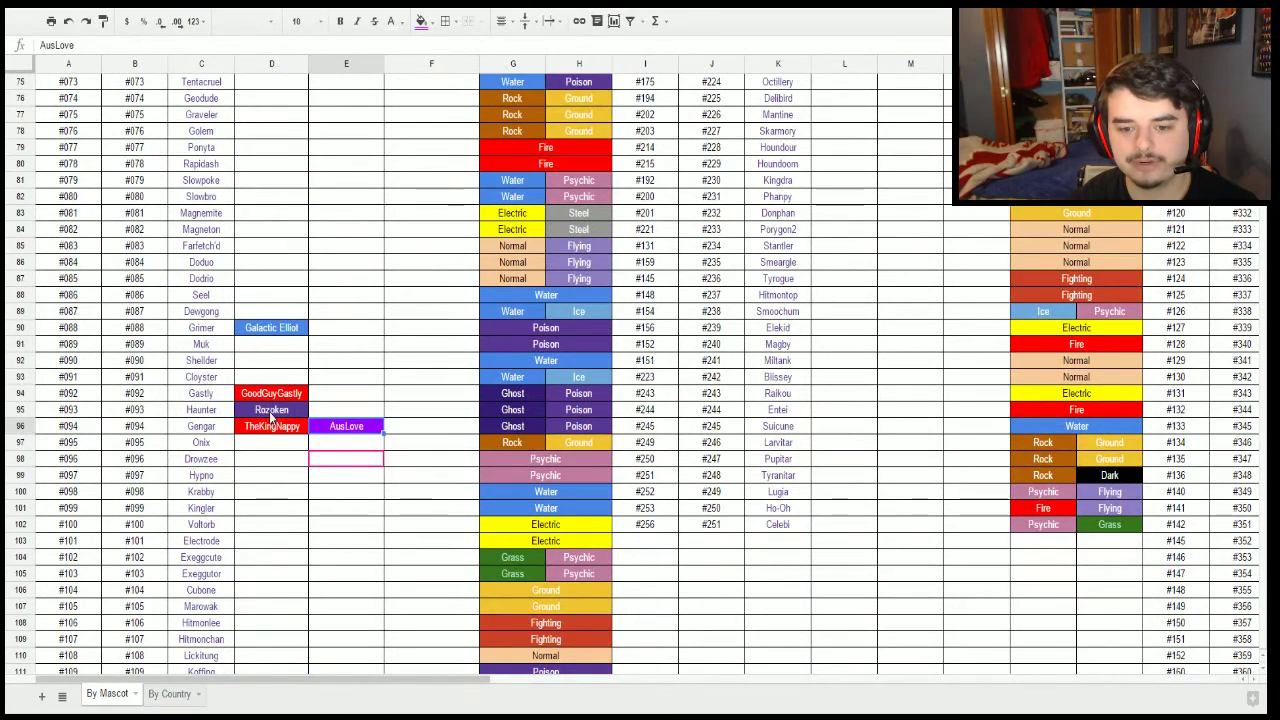
click(270, 418)
click(421, 20)
click(523, 93)
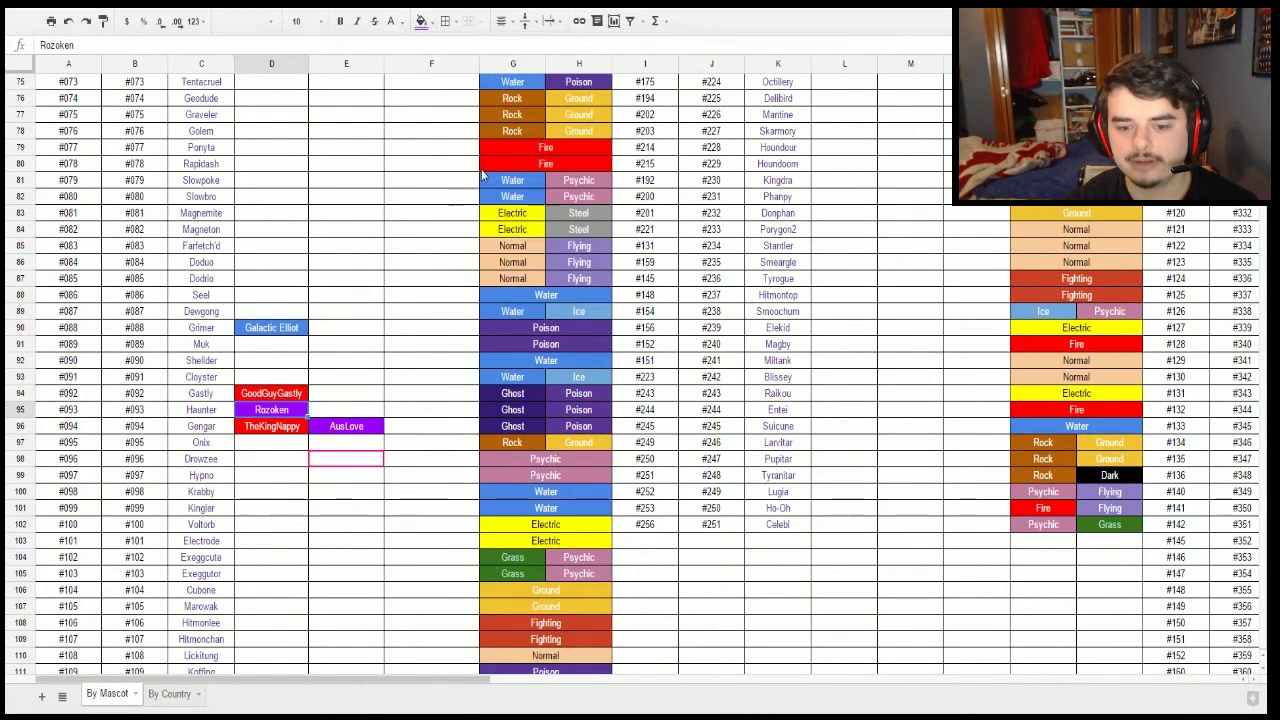
Go through the column D creator cells from Onix down to Staryu, checking which Pokémon need a creator.
click(369, 440)
scroll(371, 437, down, 2)
click(287, 349)
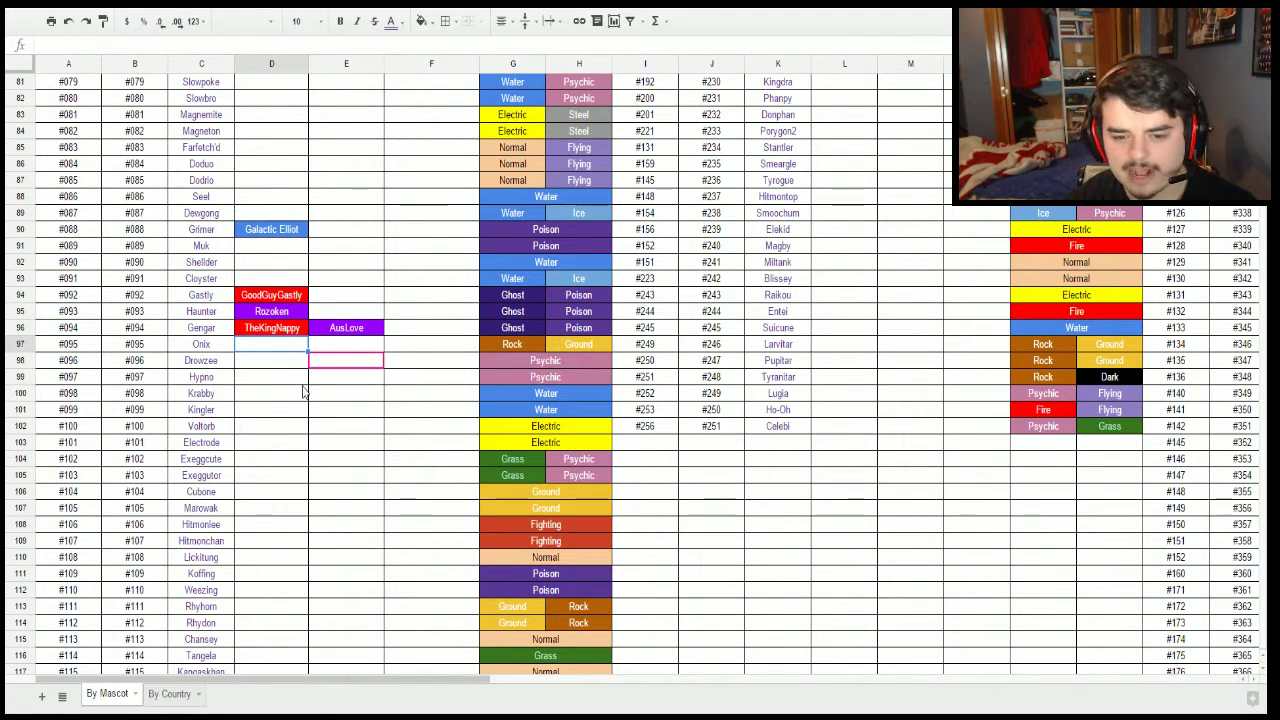
scroll(304, 392, down, 2)
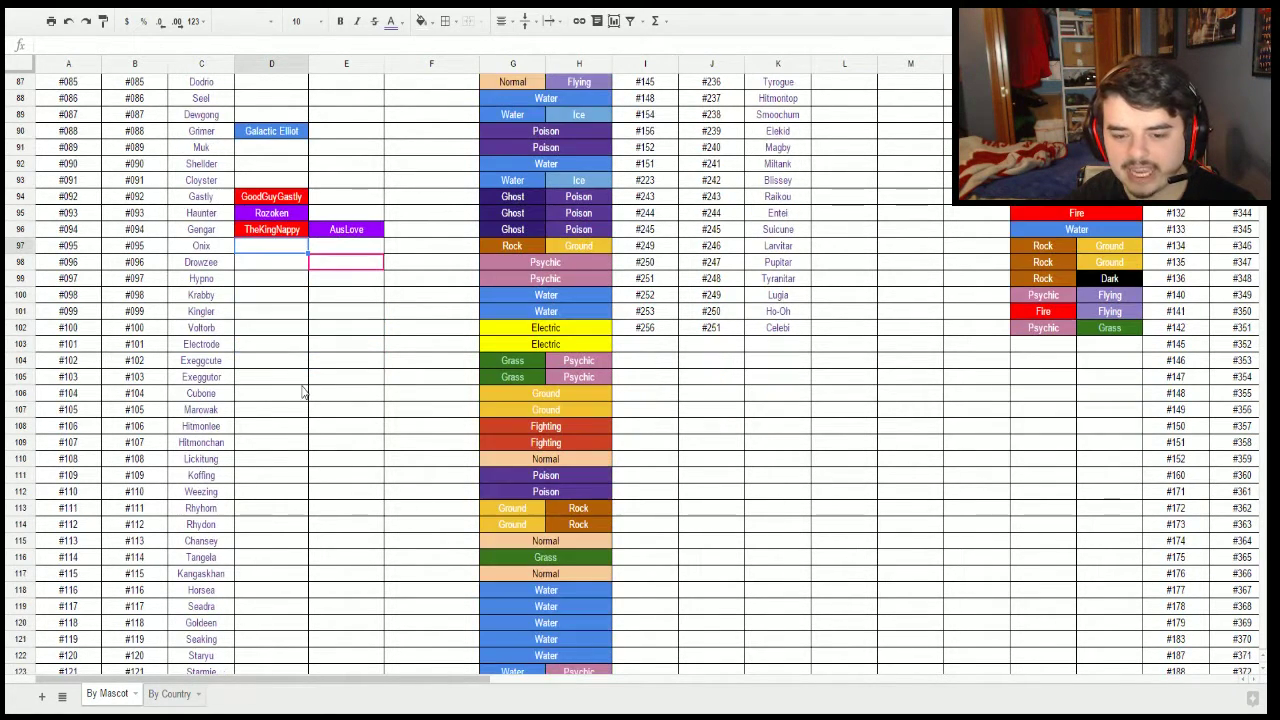
scroll(300, 428, down, 2)
click(283, 331)
click(281, 346)
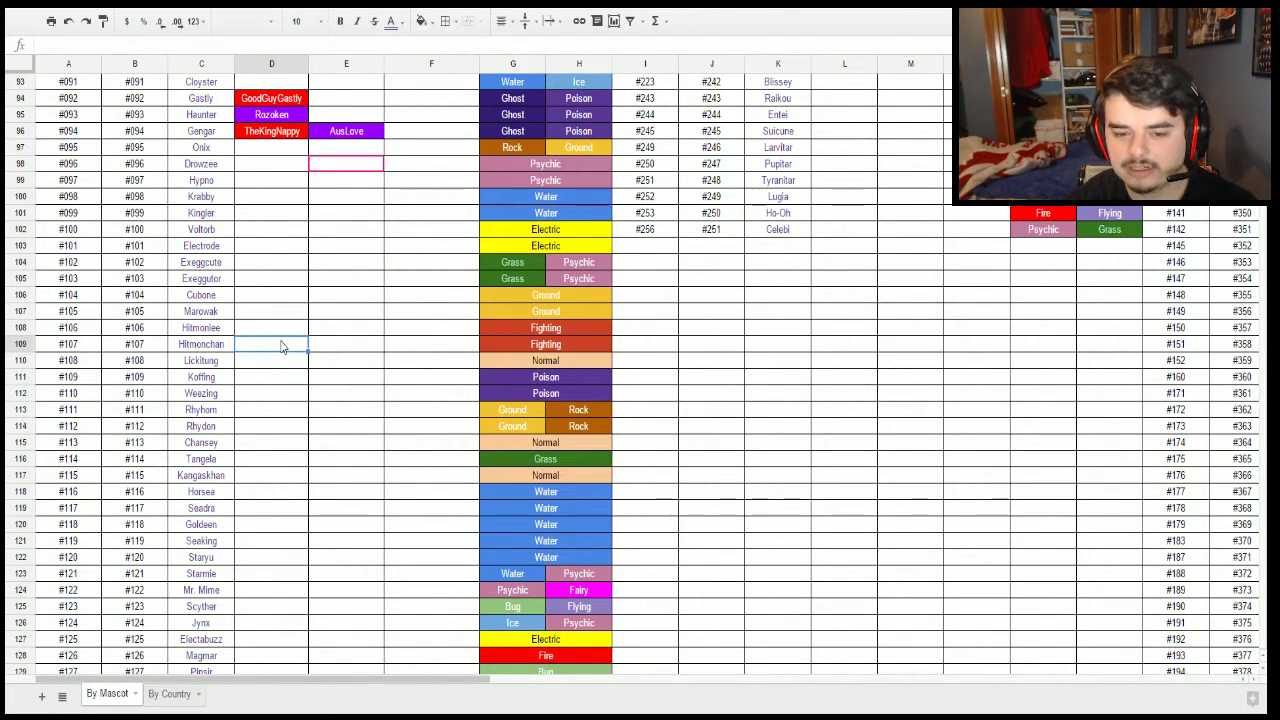
click(277, 366)
click(271, 385)
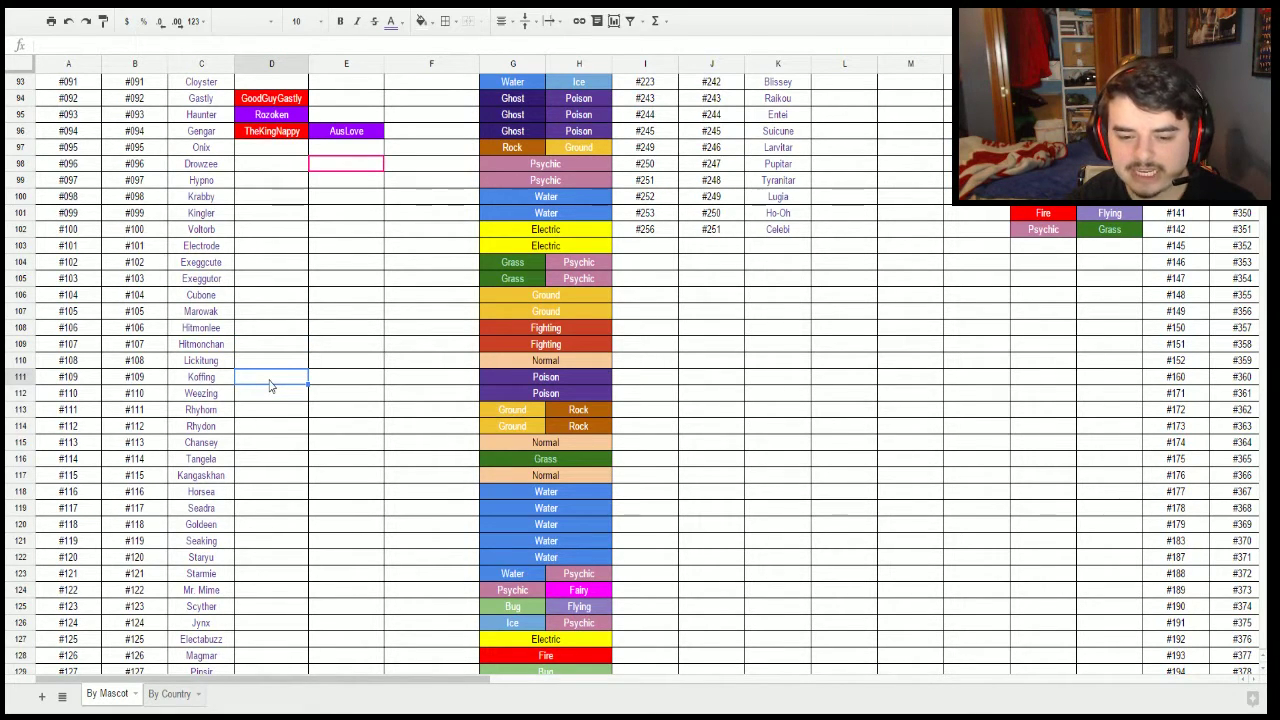
scroll(270, 386, down, 1)
click(263, 395)
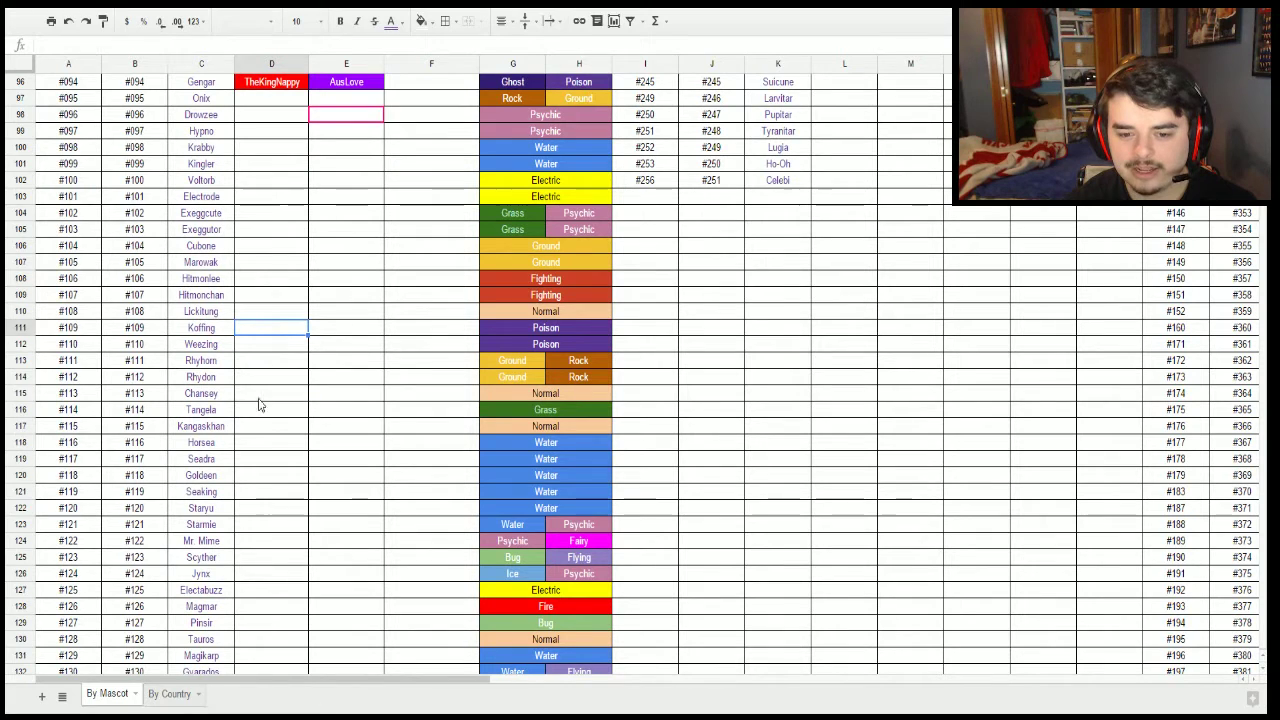
click(264, 412)
click(266, 428)
click(273, 444)
scroll(275, 497, down, 2)
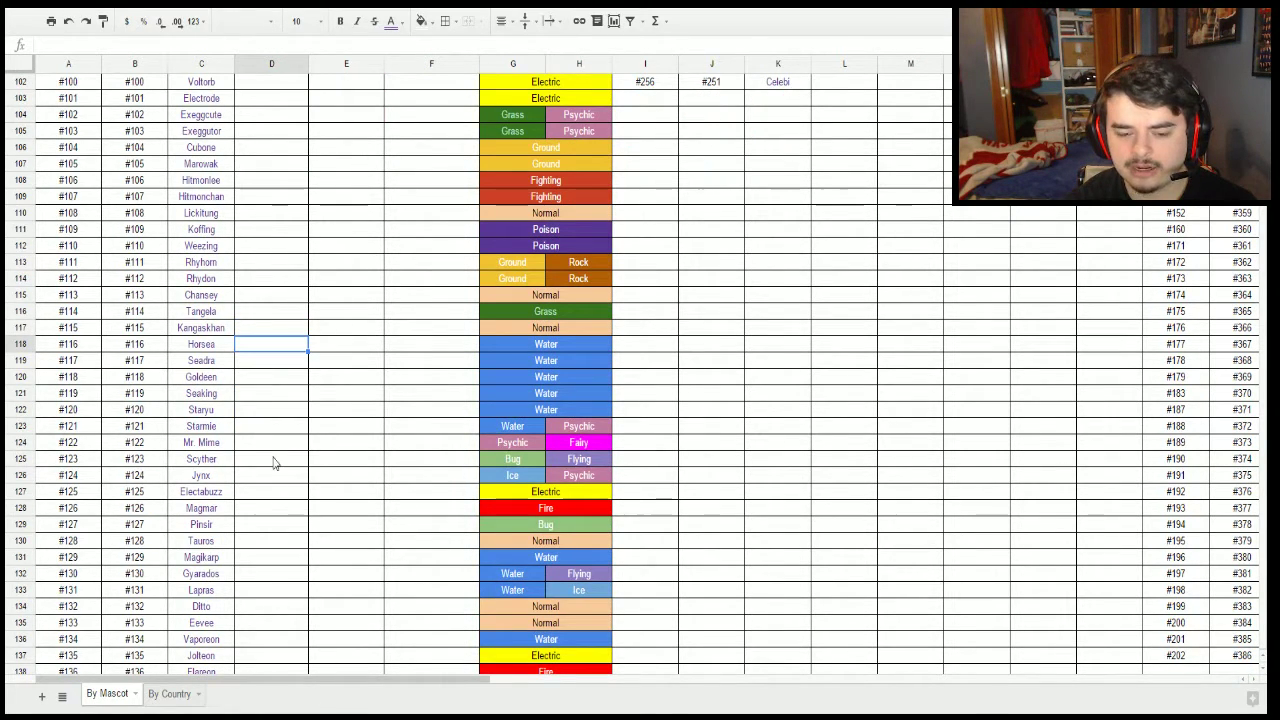
click(273, 382)
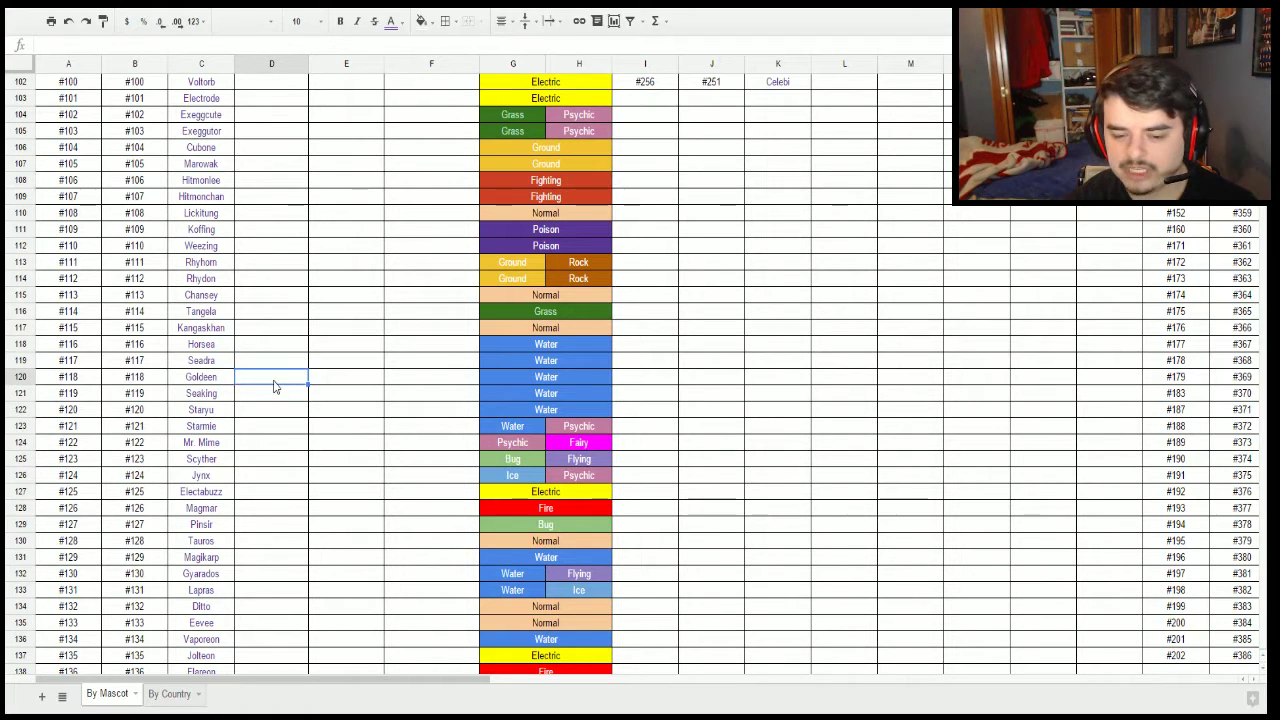
click(277, 396)
click(268, 412)
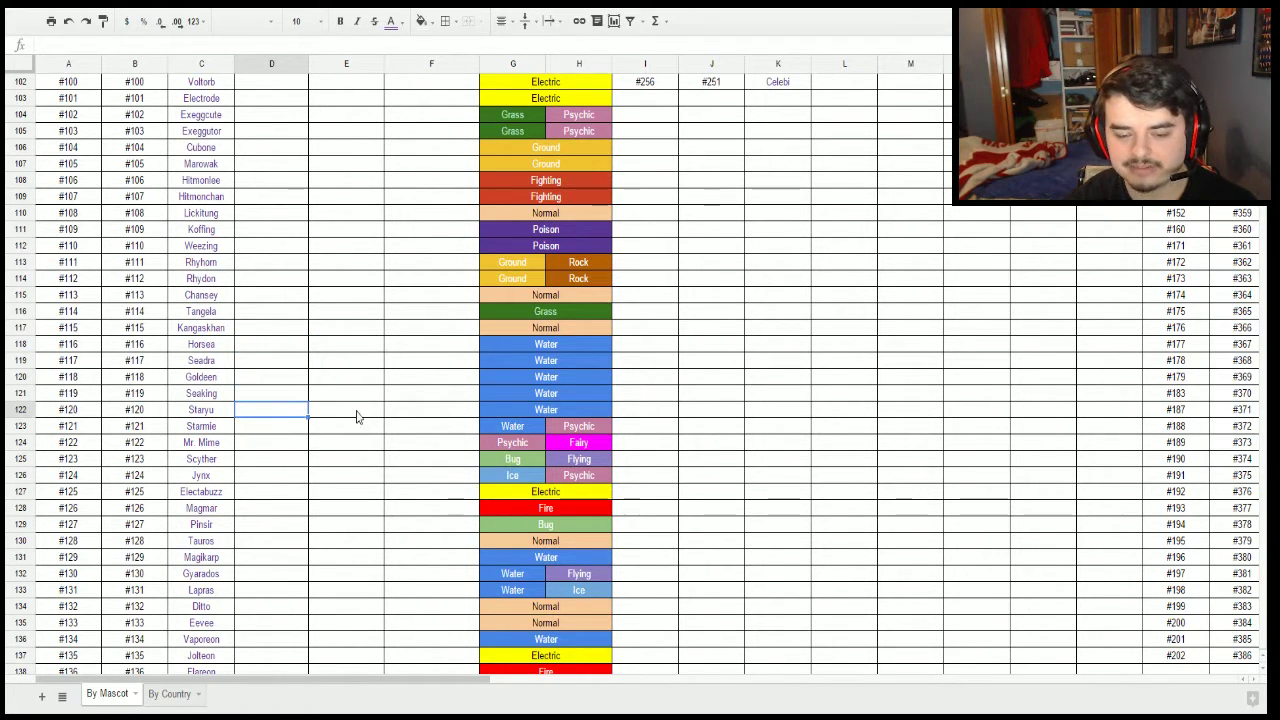
click(274, 328)
click(282, 366)
click(280, 393)
click(280, 412)
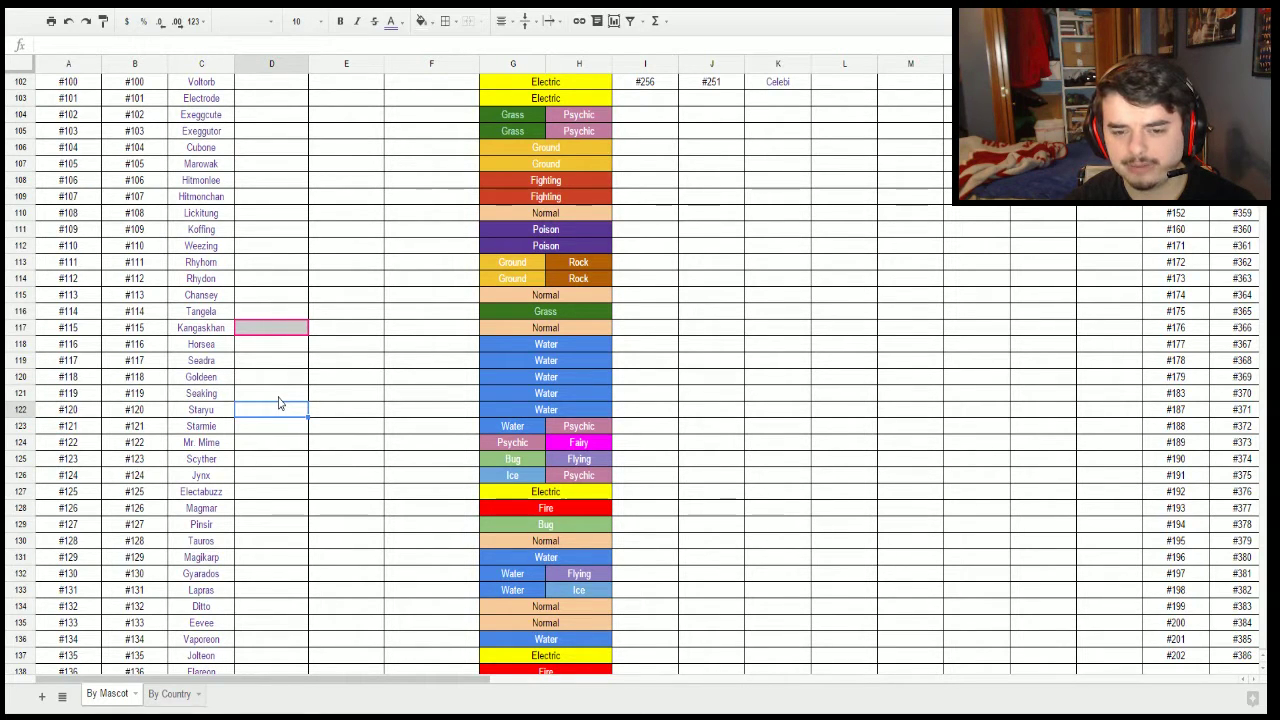
click(279, 377)
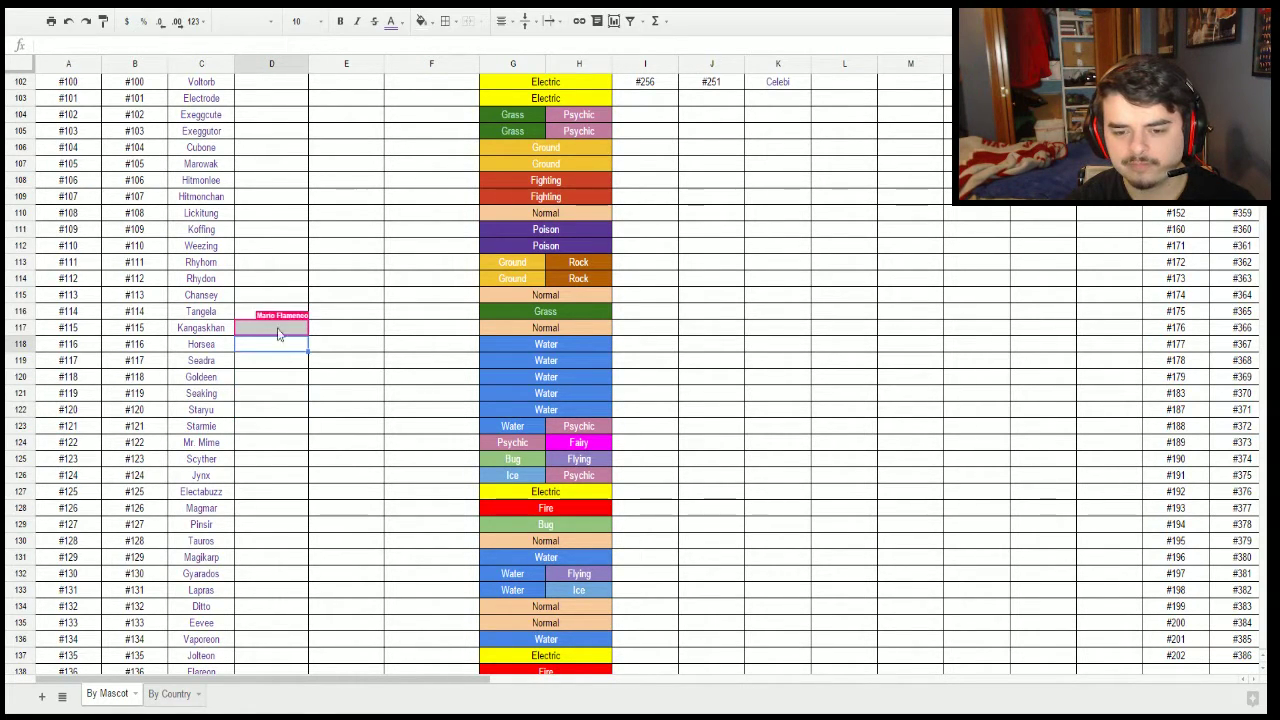
click(284, 362)
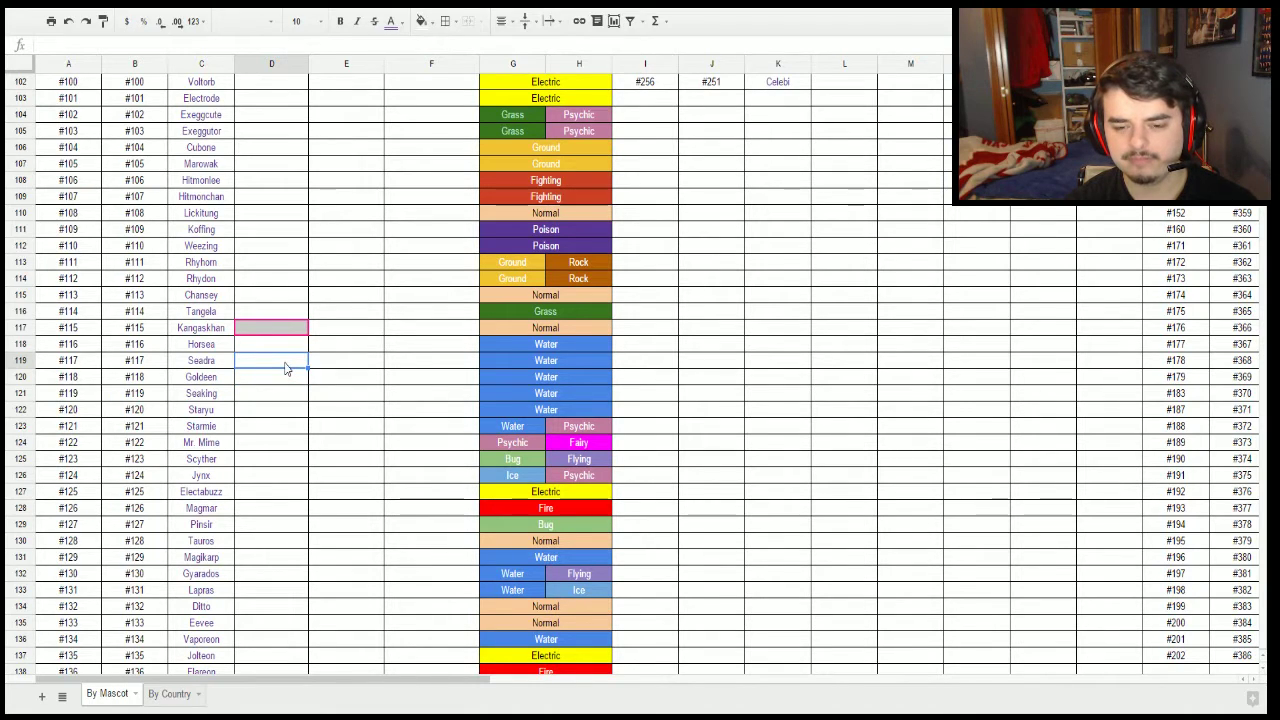
Format Kangaskhan's Kangascloud cell with a red fill and white text.
click(285, 330)
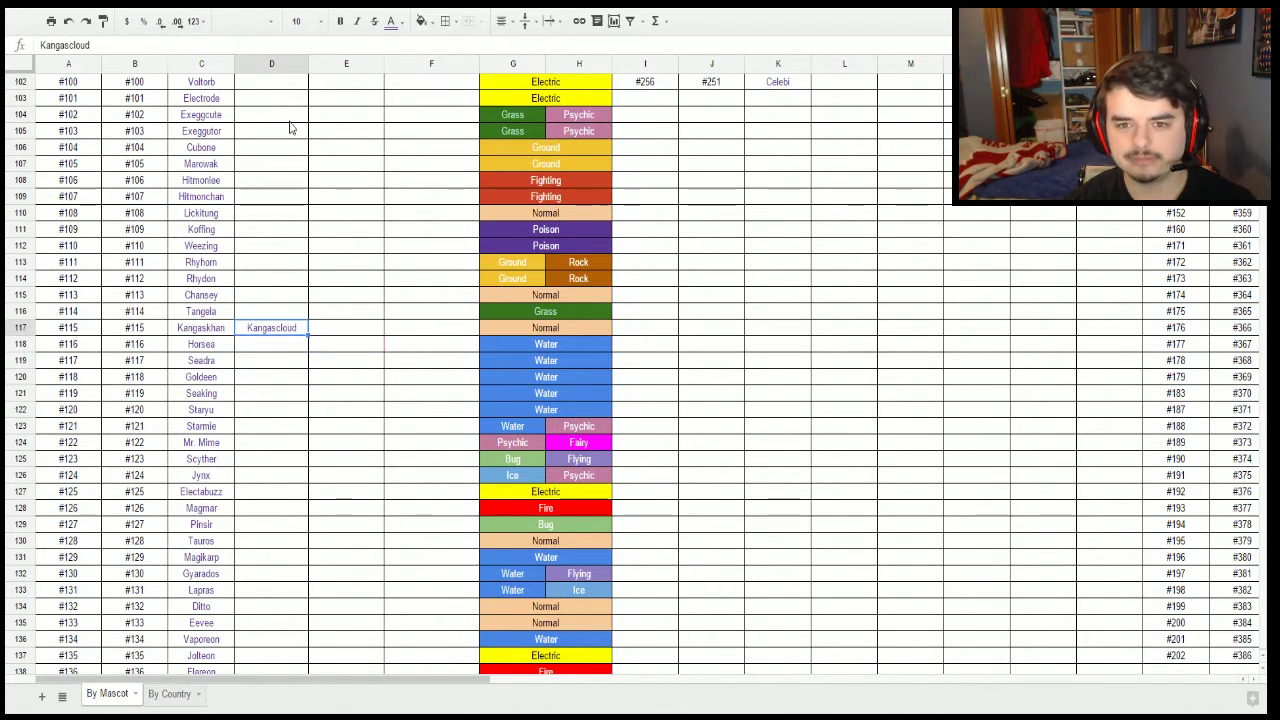
click(426, 21)
click(395, 21)
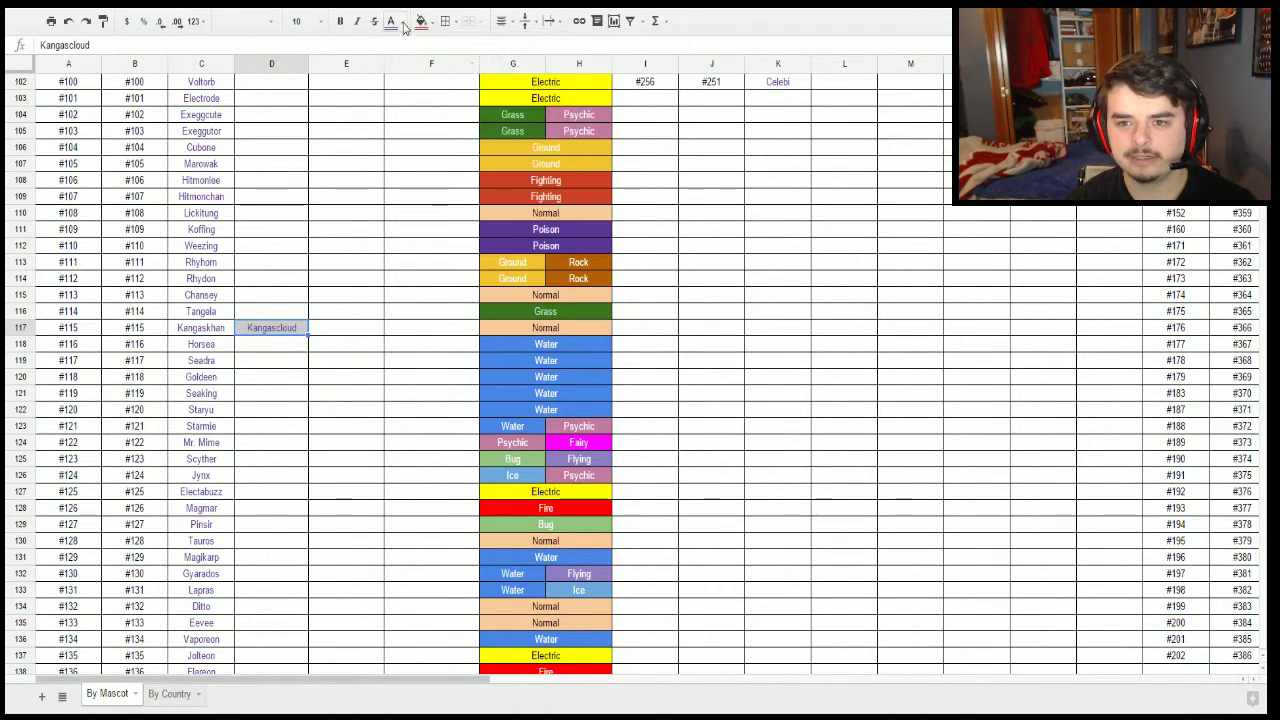
click(393, 21)
click(507, 70)
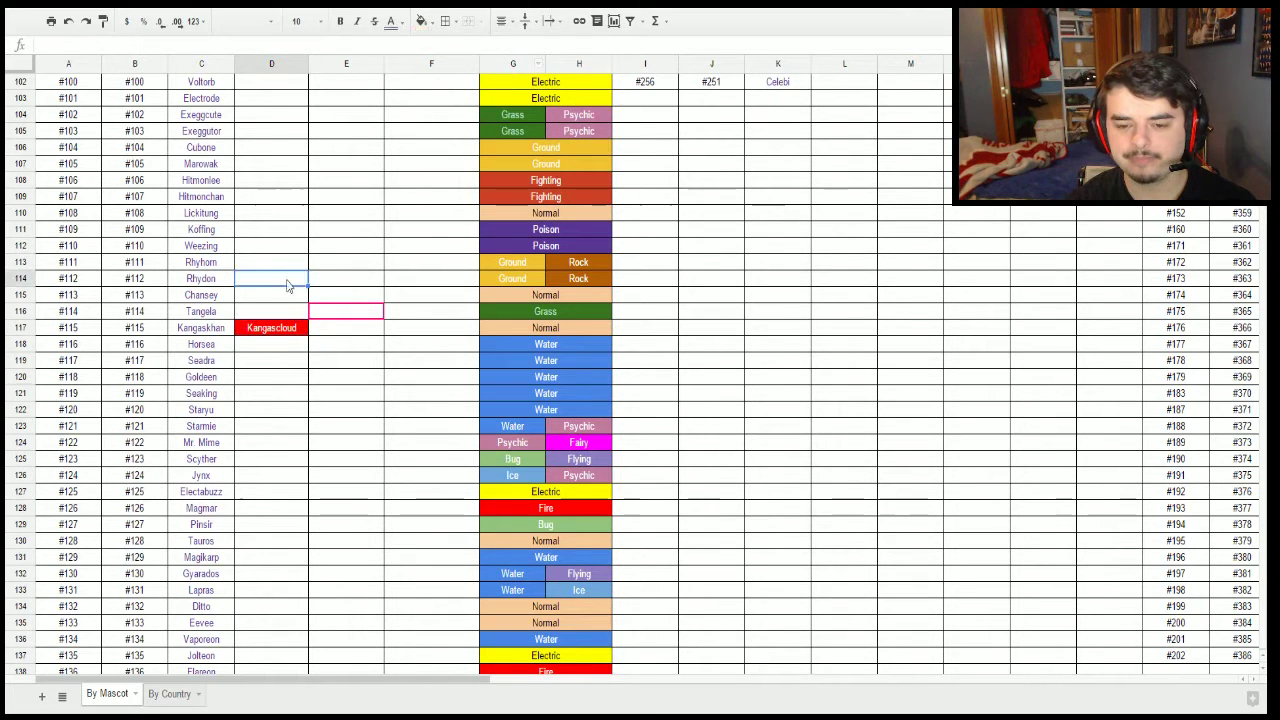
click(275, 344)
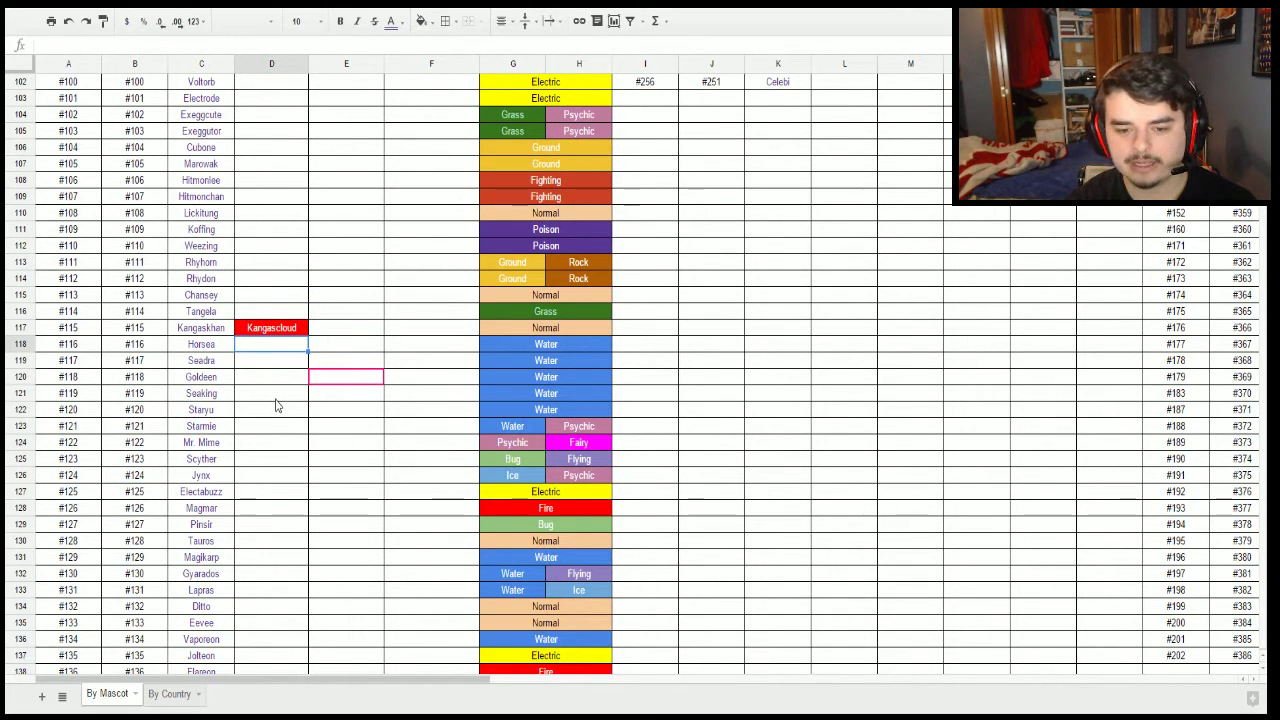
scroll(270, 413, down, 1)
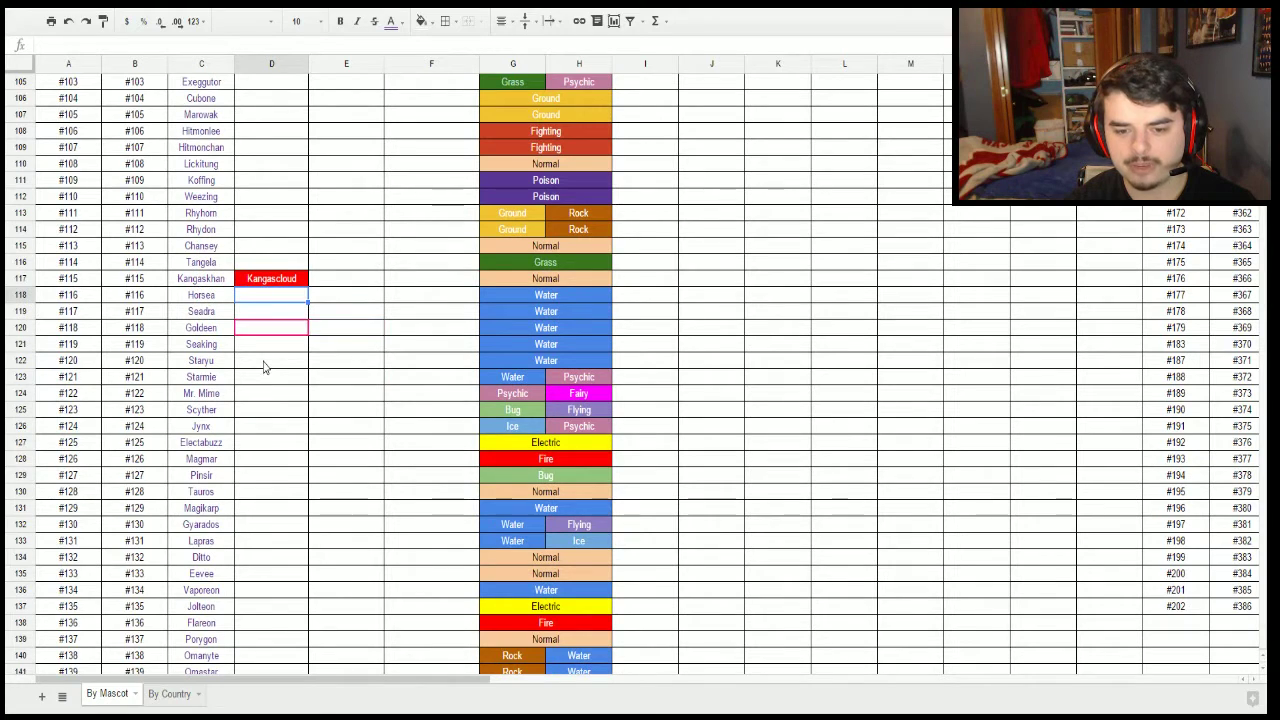
scroll(266, 363, down, 1)
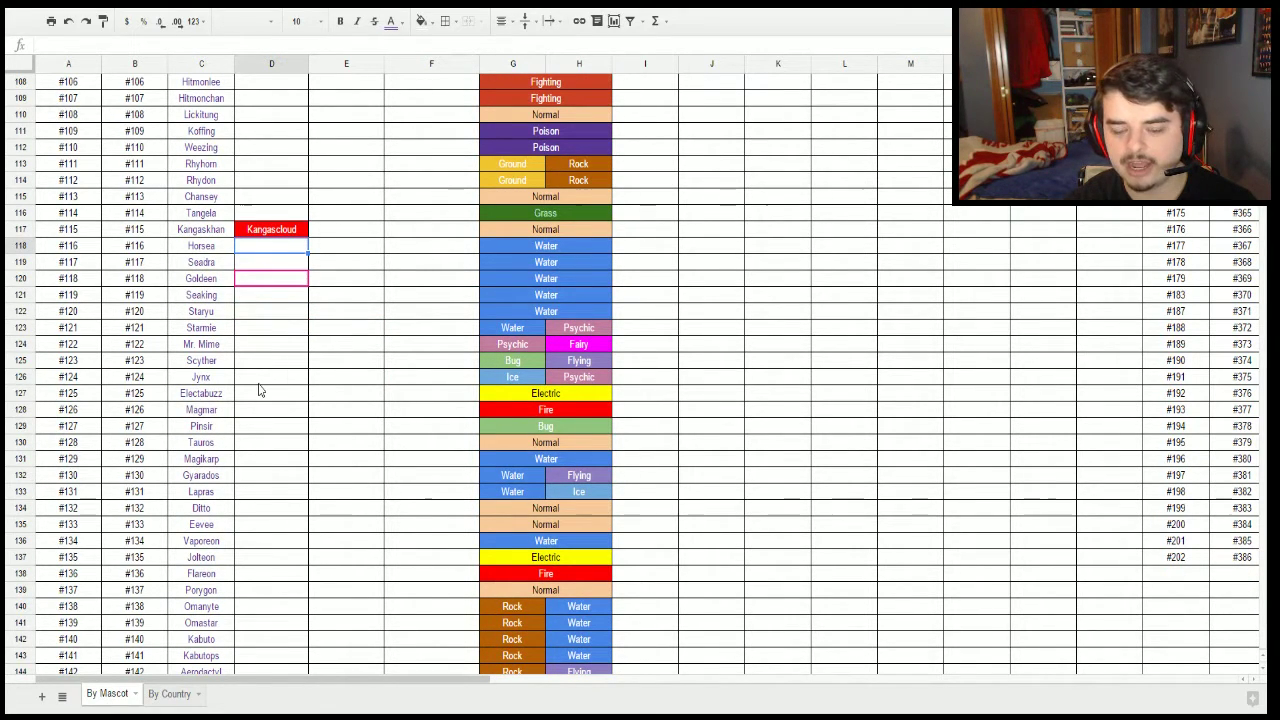
click(294, 434)
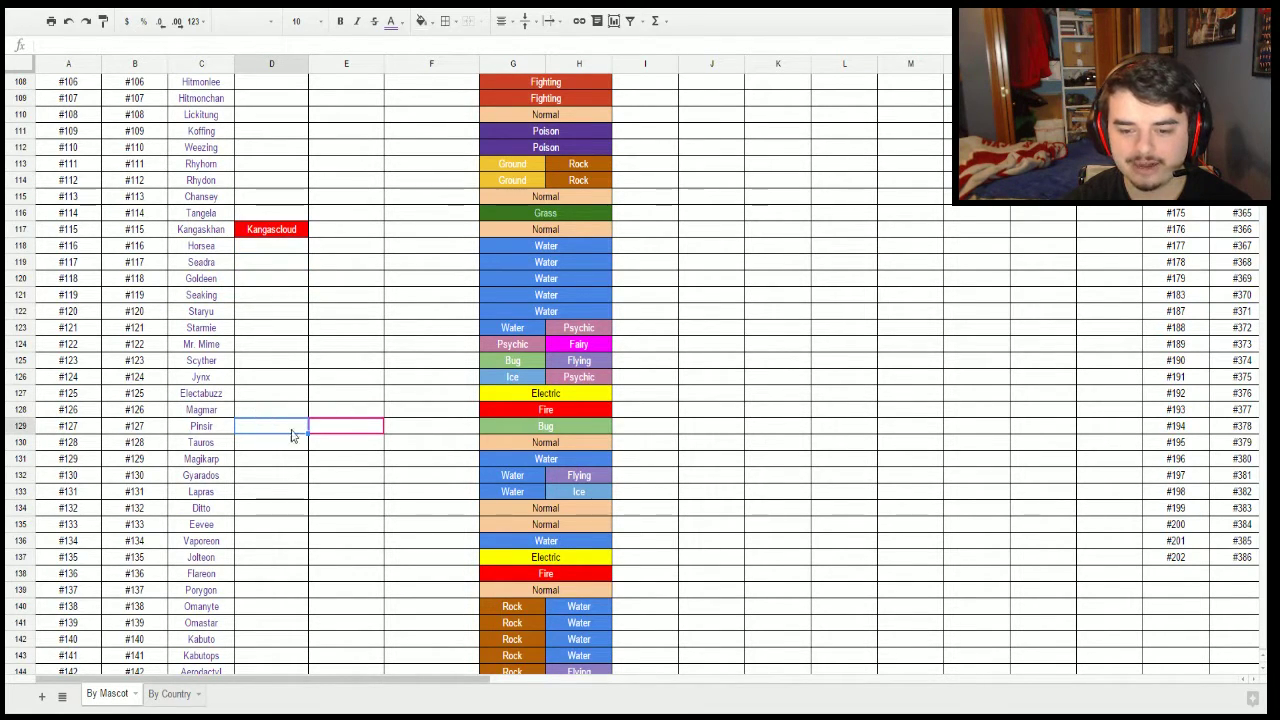
click(279, 446)
scroll(280, 449, down, 2)
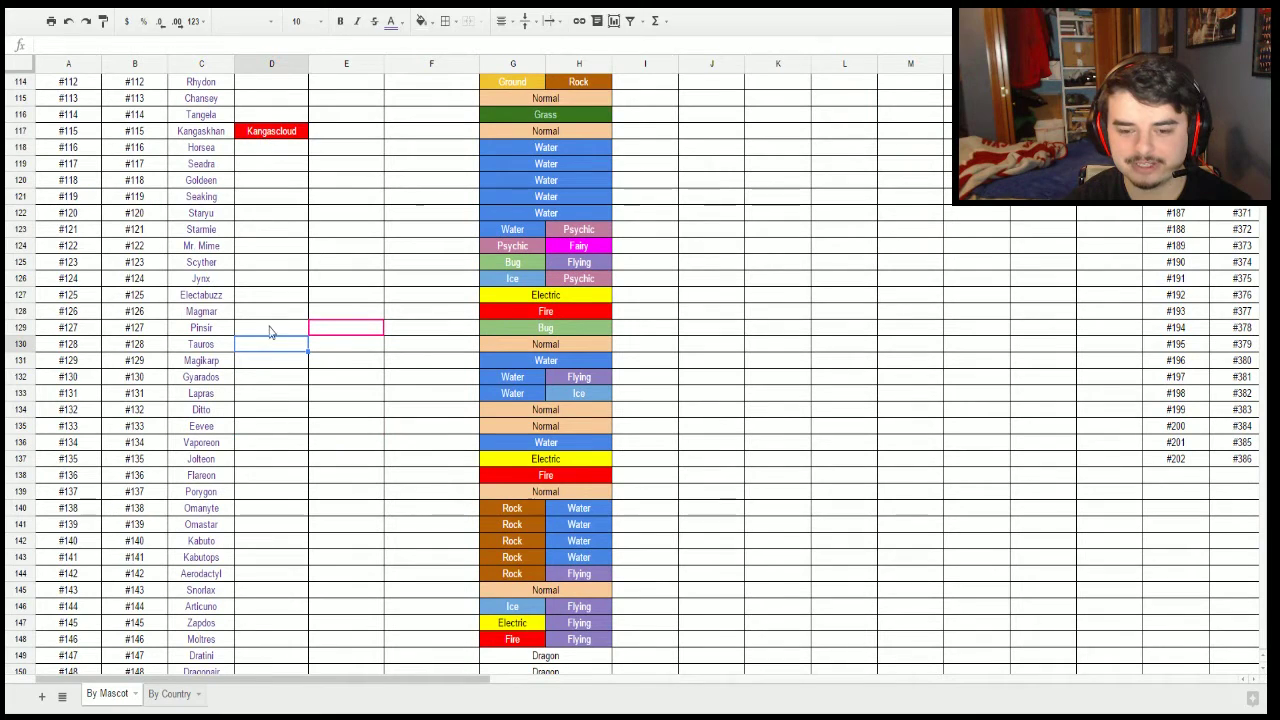
key(Up)
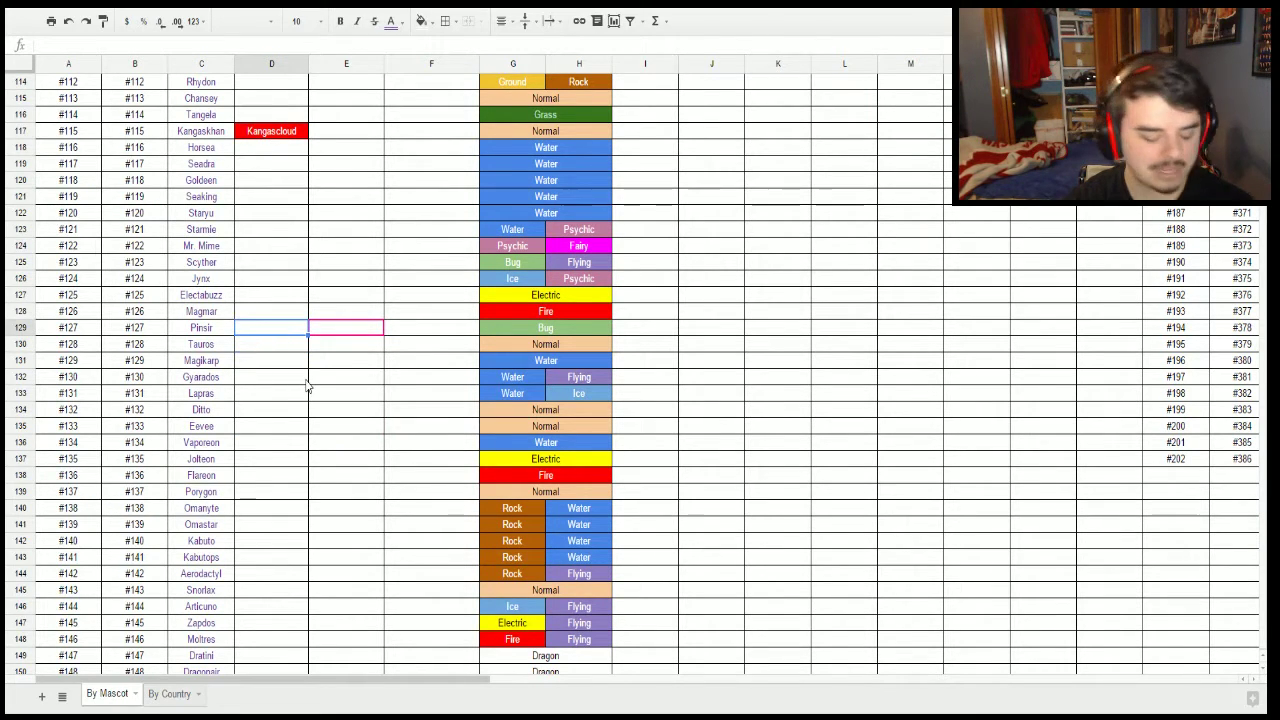
text(Haydunn)
key(Return)
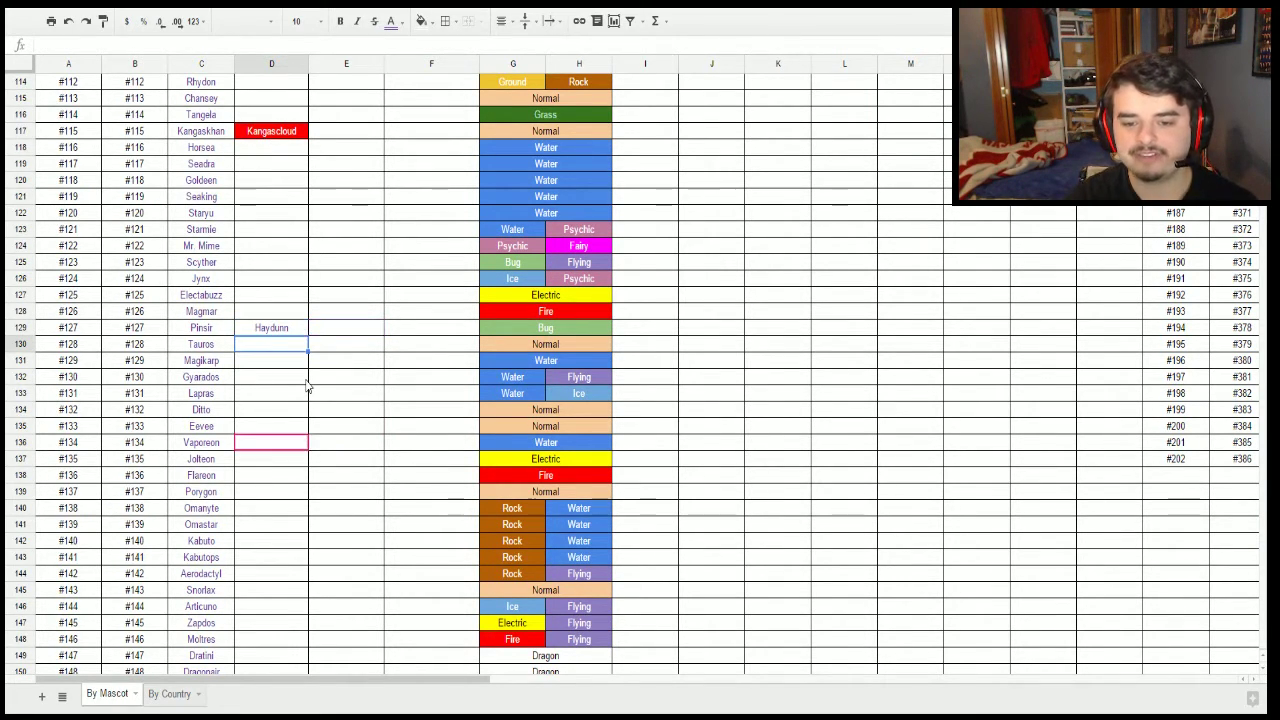
Format Pinsir's Haydunn cell with a red fill and white text.
click(305, 333)
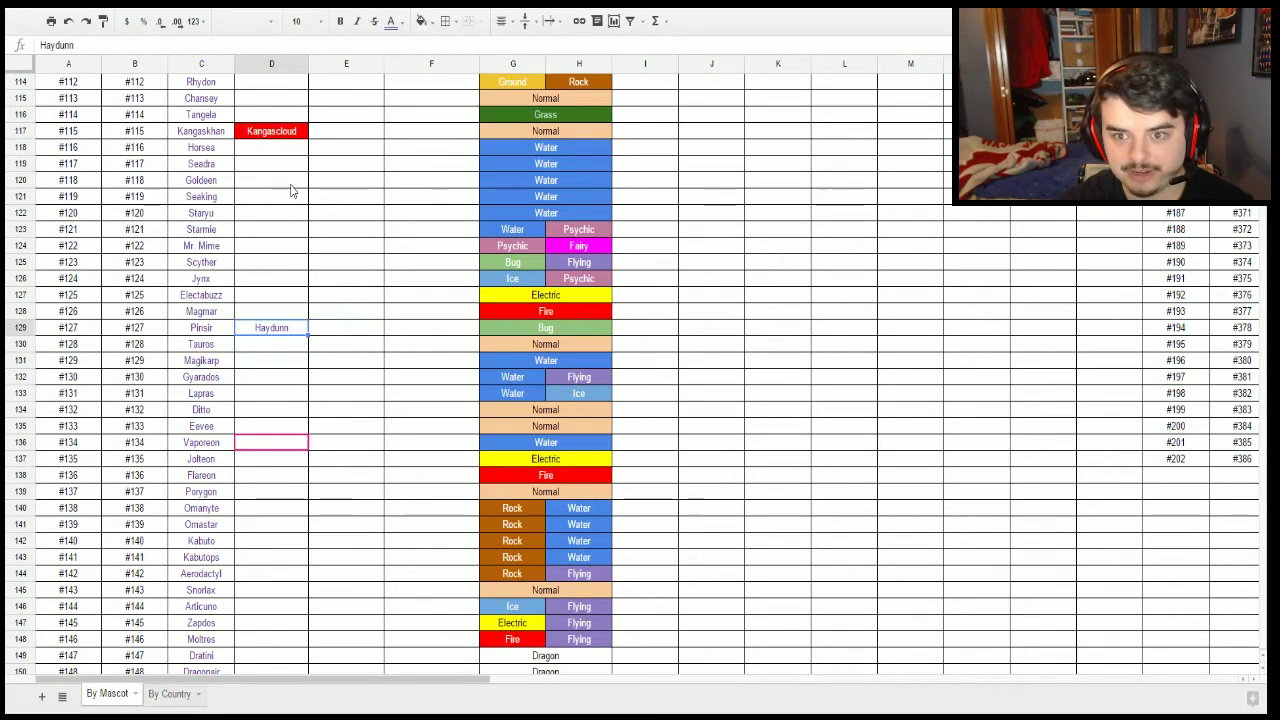
click(421, 20)
click(440, 89)
click(398, 20)
click(507, 70)
click(350, 262)
click(290, 331)
click(285, 350)
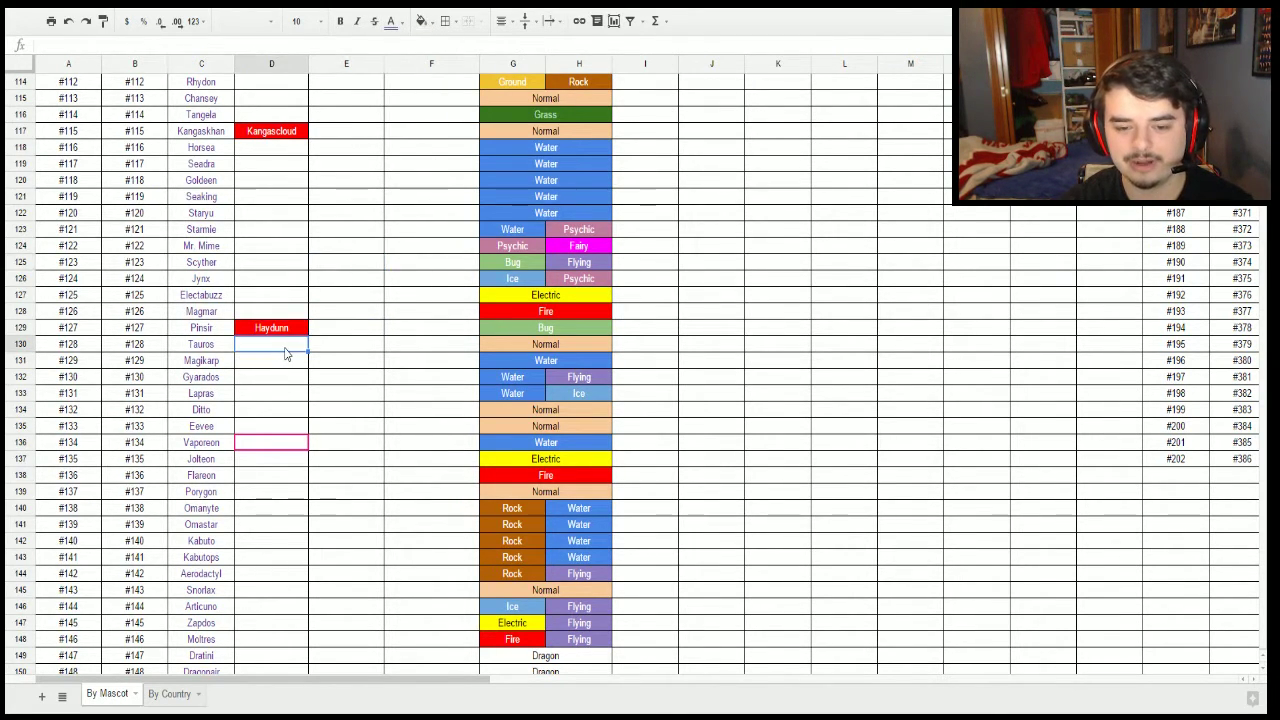
click(284, 366)
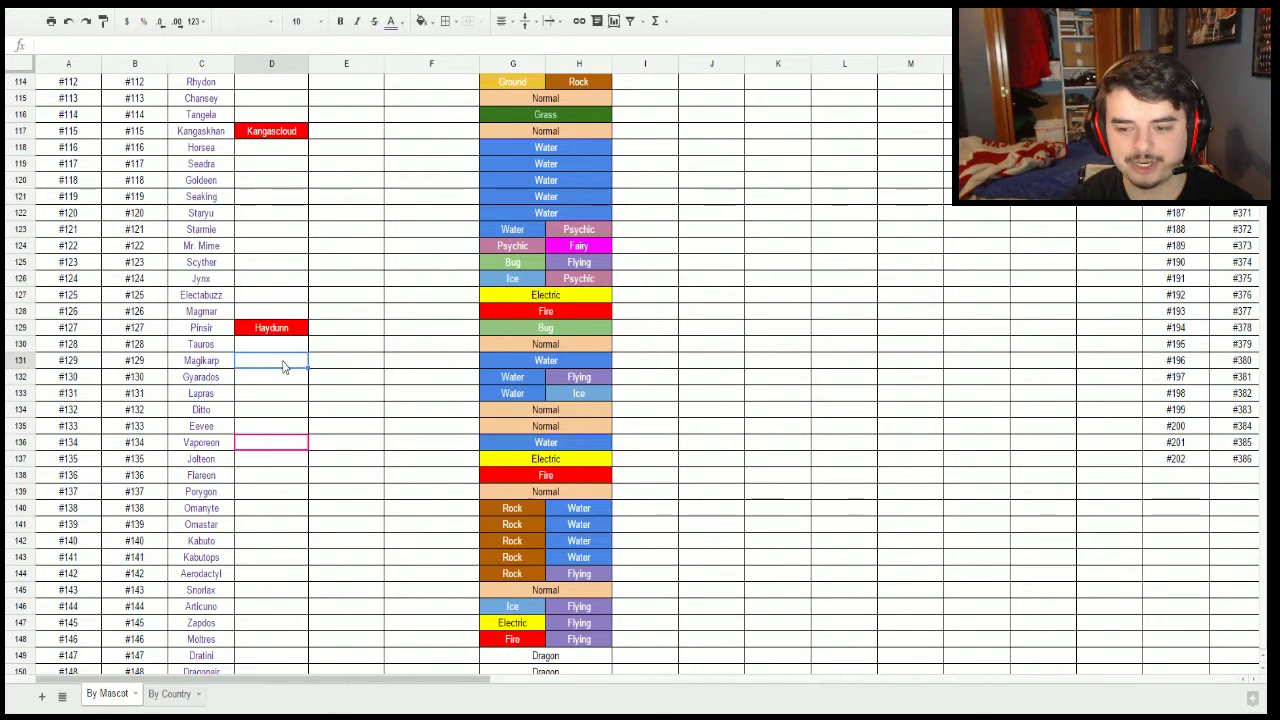
click(282, 377)
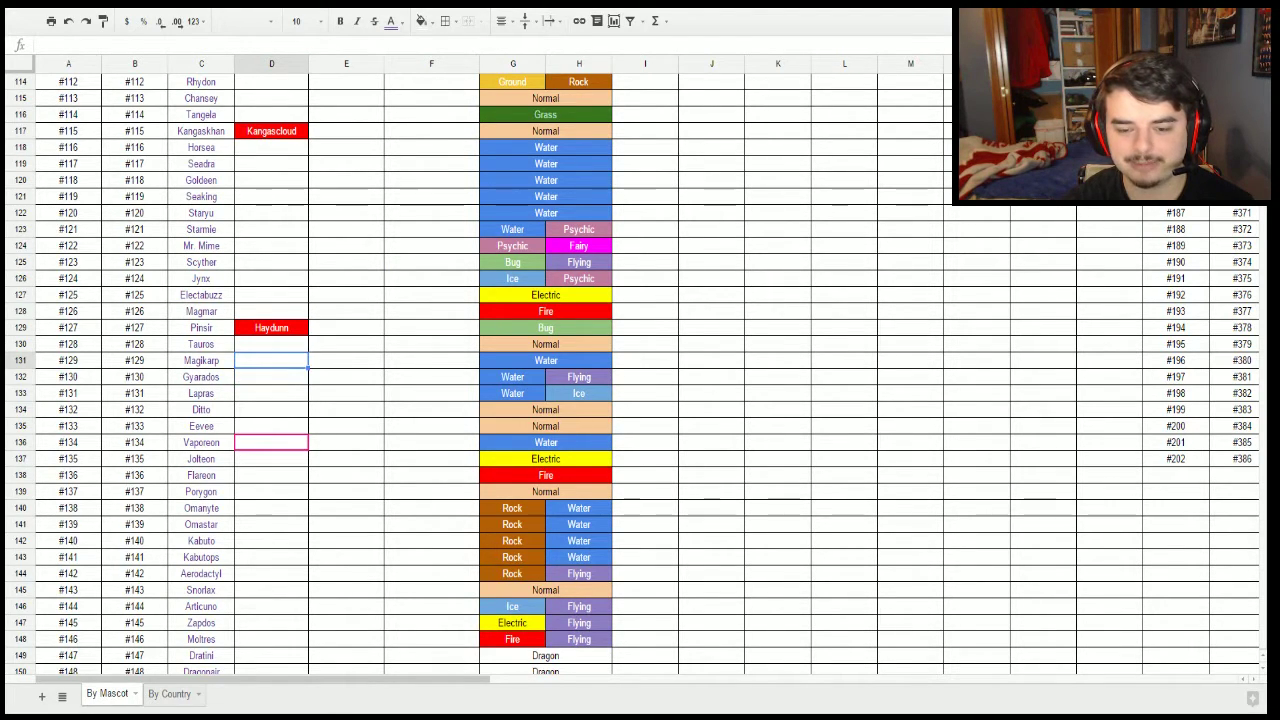
key(Up)
key(Up)
click(285, 366)
click(282, 396)
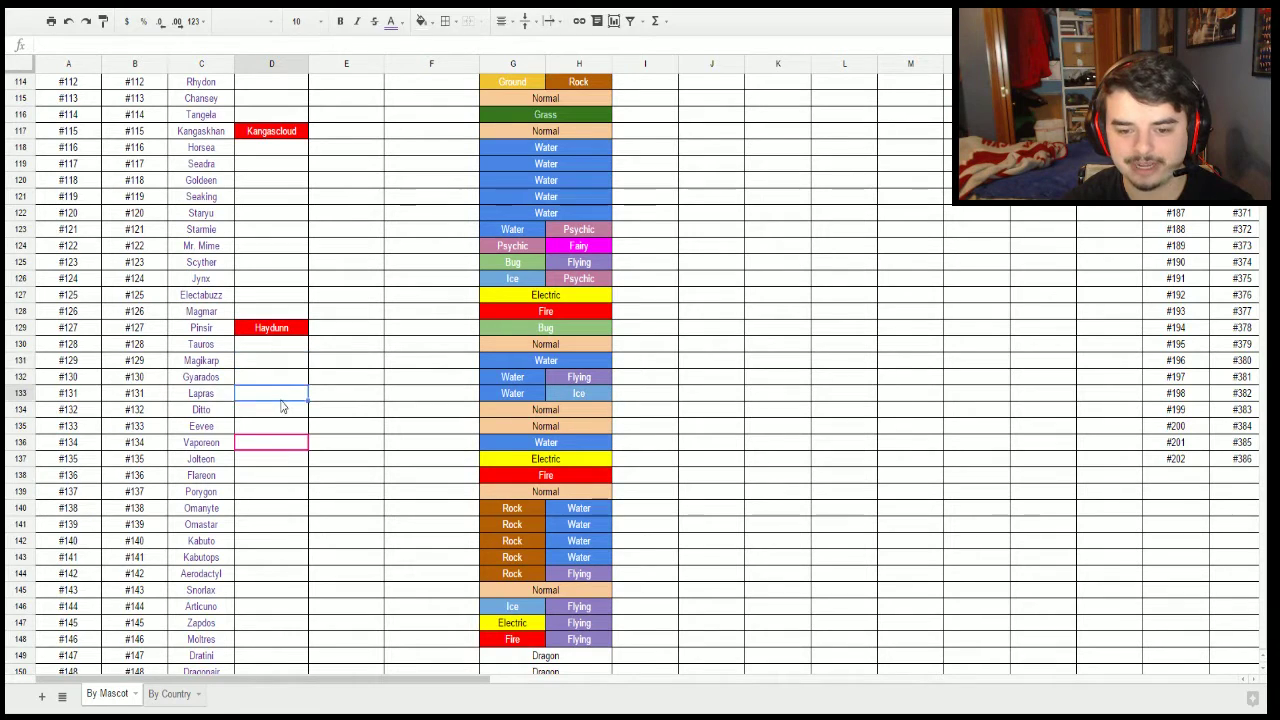
text(M)
text(ivv)
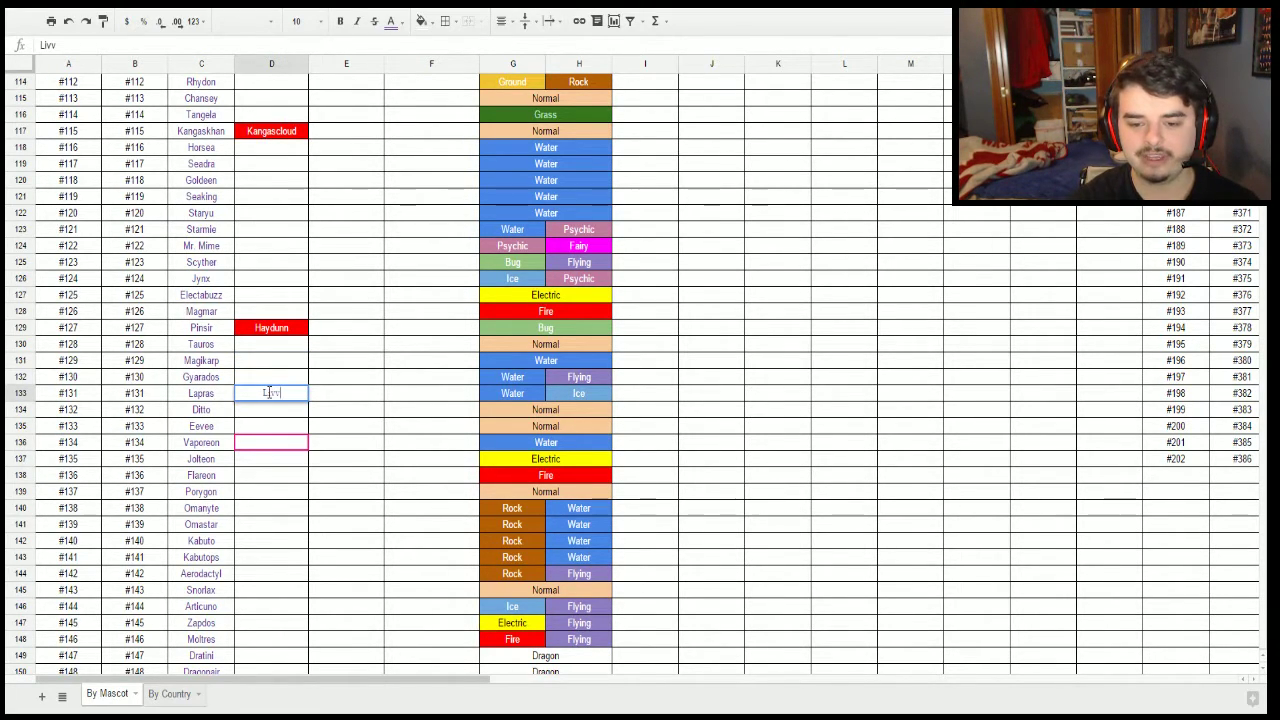
key(BackSpace)
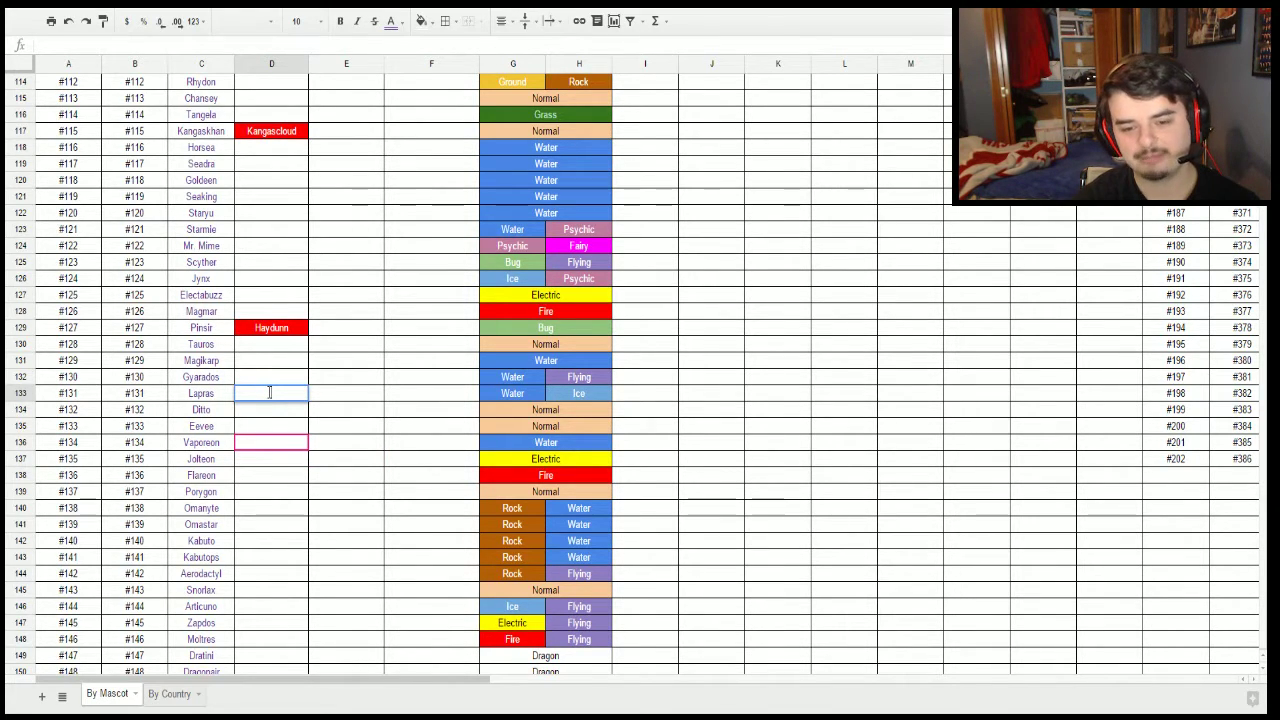
text(MissCountryOliviaq)
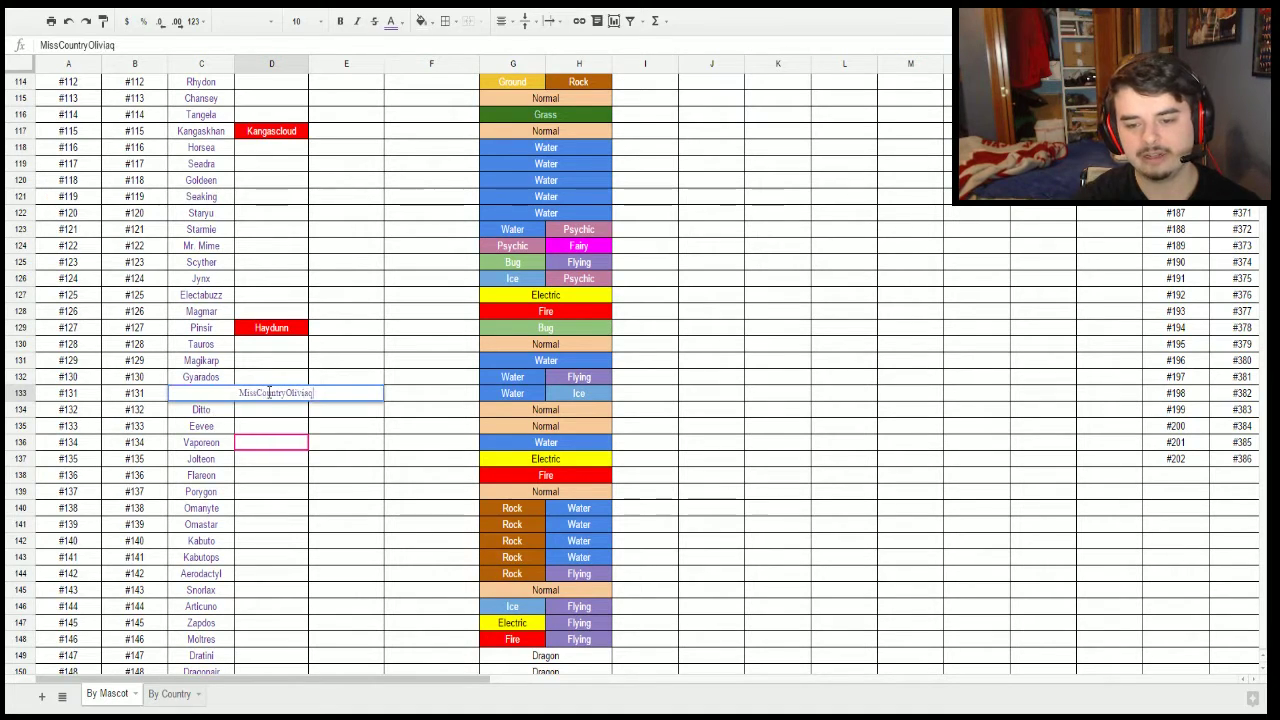
key(BackSpace)
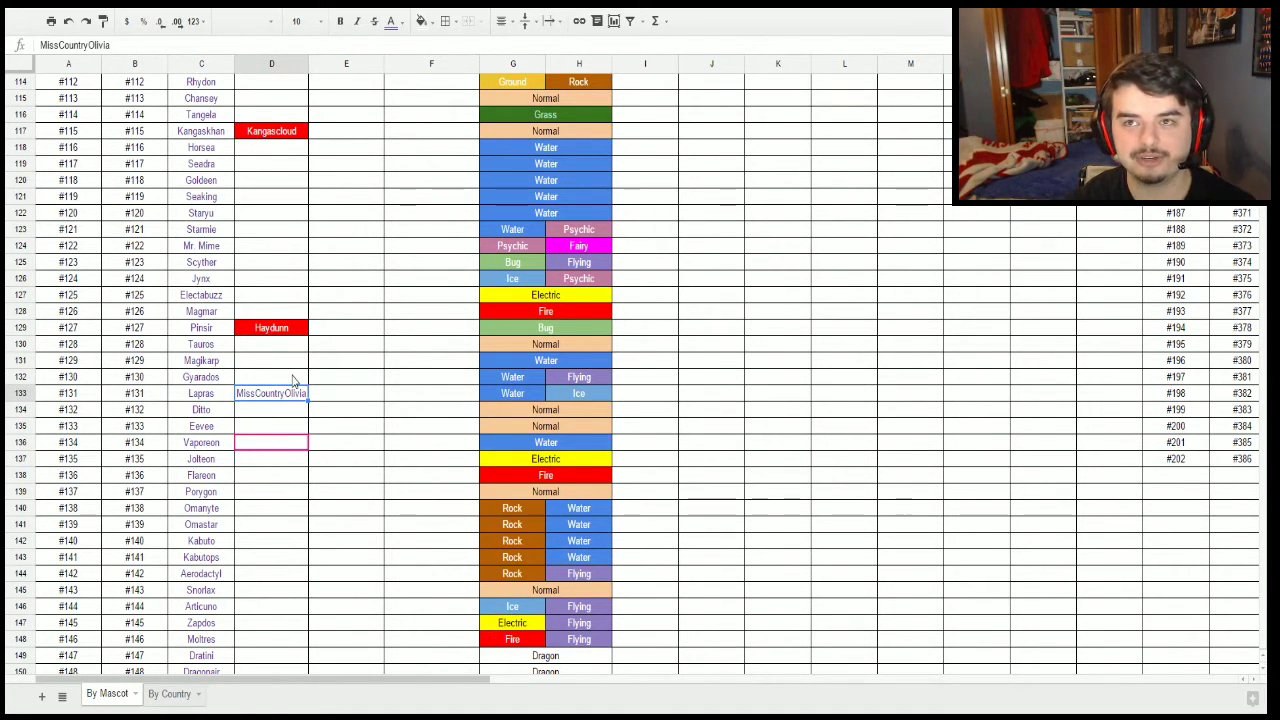
Format Lapras's MissCountryOlivia cell with a red fill and white text.
click(392, 22)
click(421, 20)
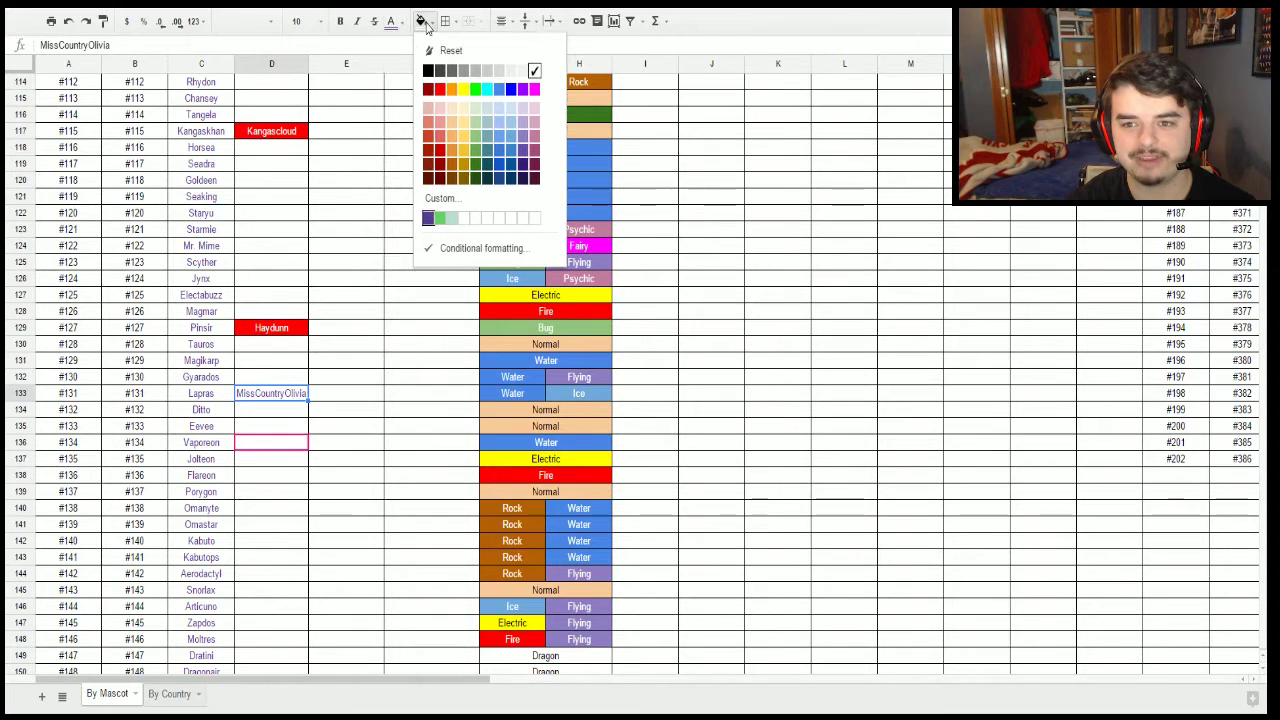
click(440, 90)
click(392, 21)
click(496, 70)
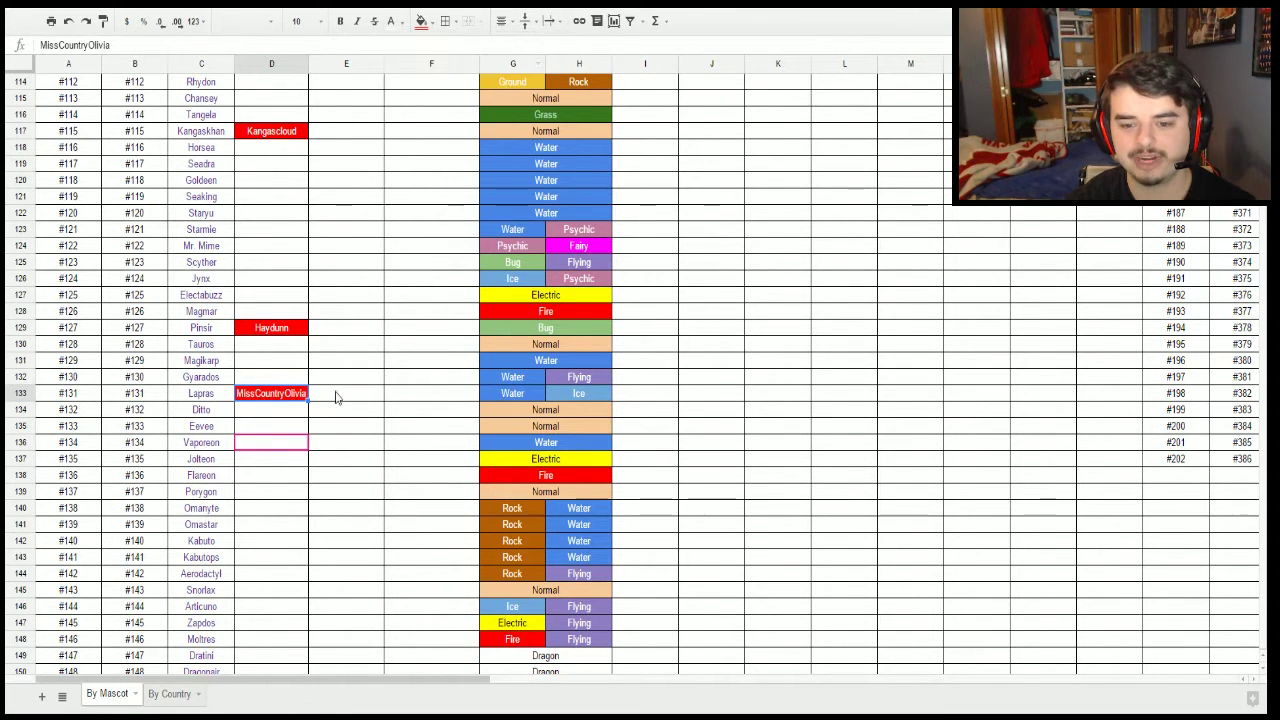
click(281, 414)
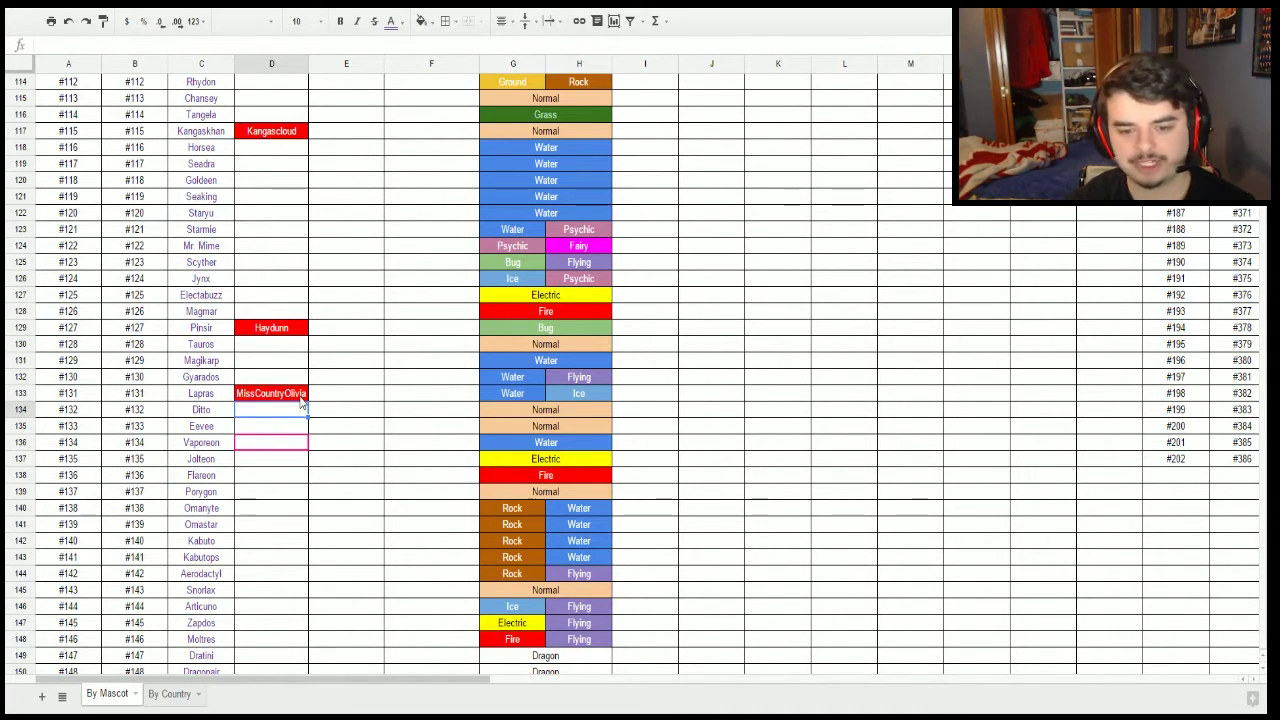
click(286, 428)
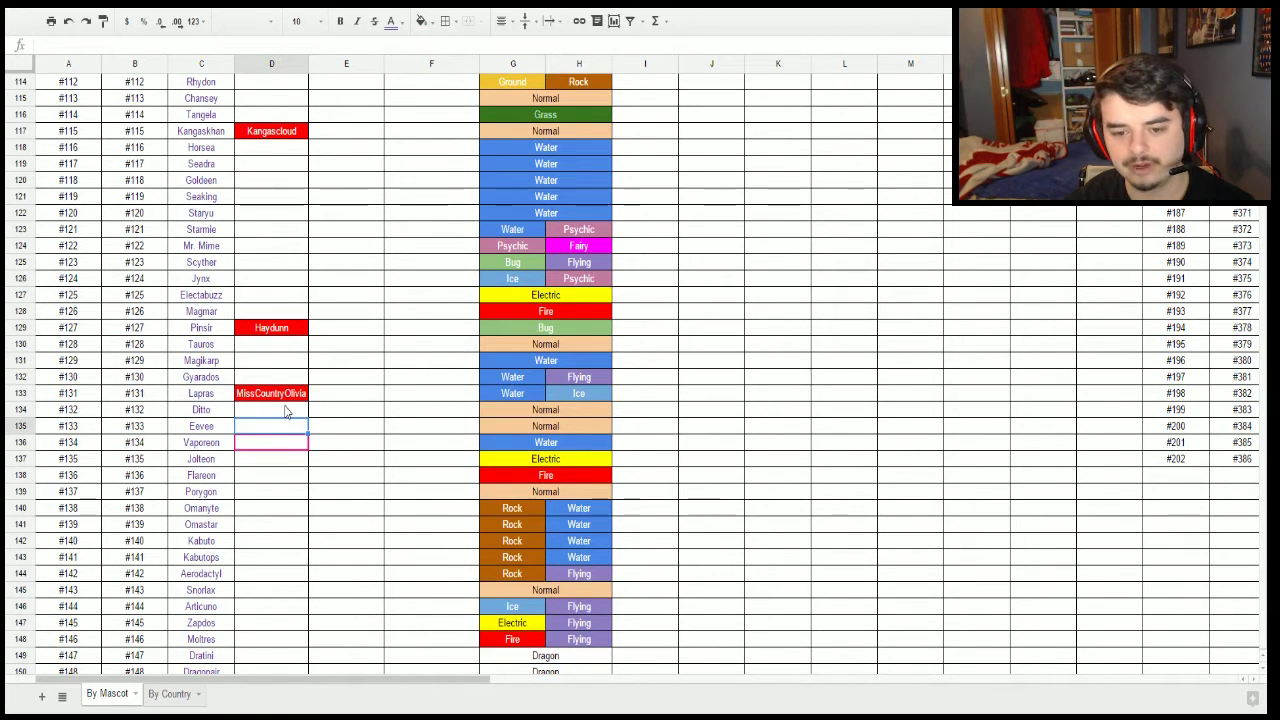
click(286, 411)
click(277, 428)
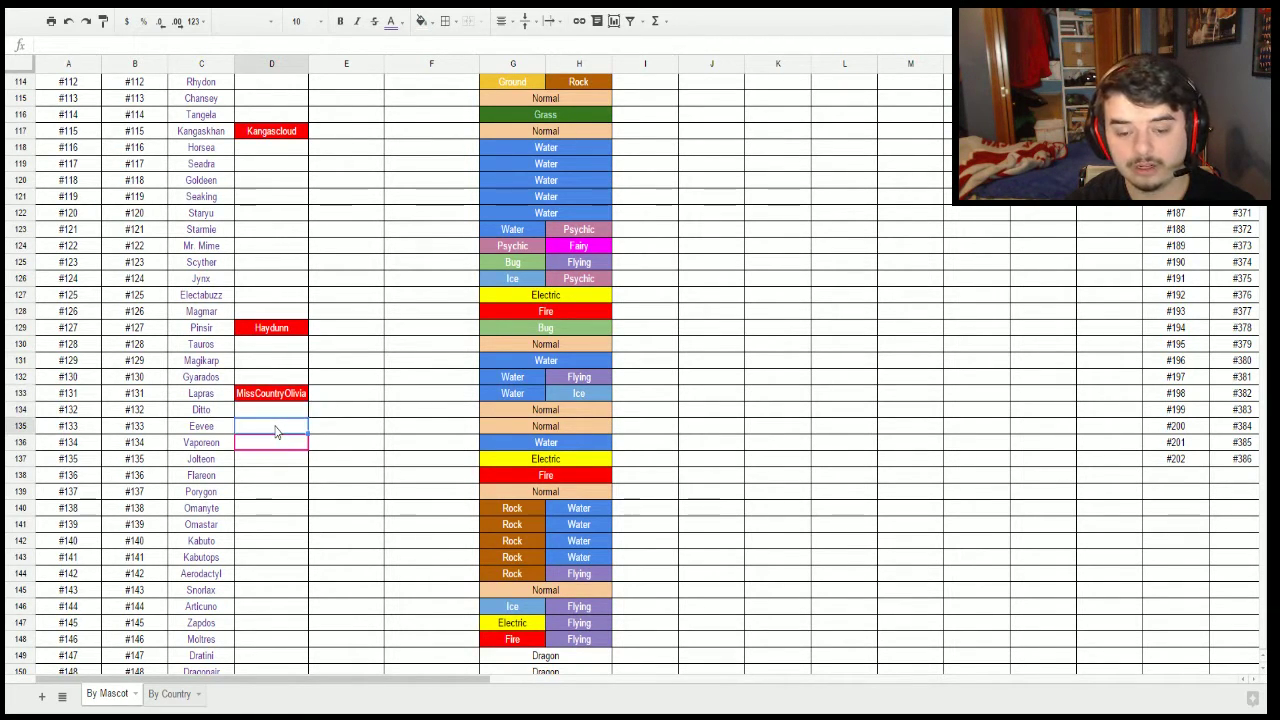
text(Mario Flamenco)
key(ctrl+z)
click(271, 459)
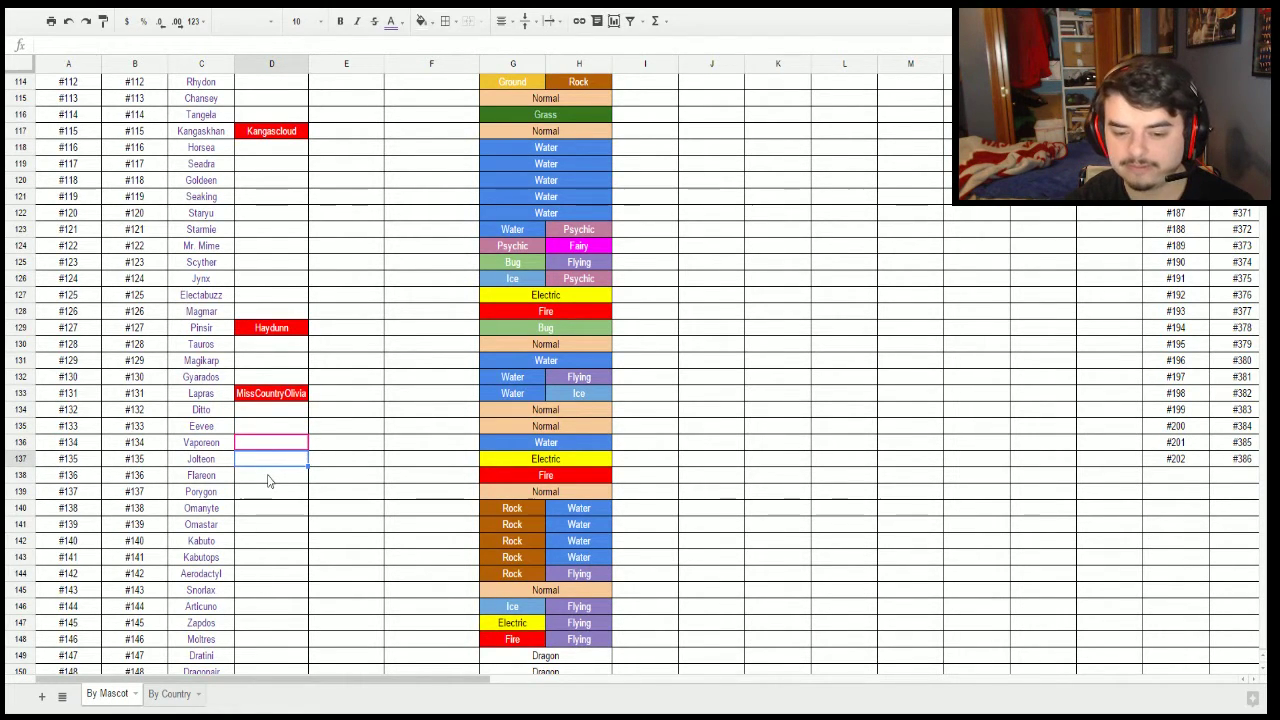
click(268, 481)
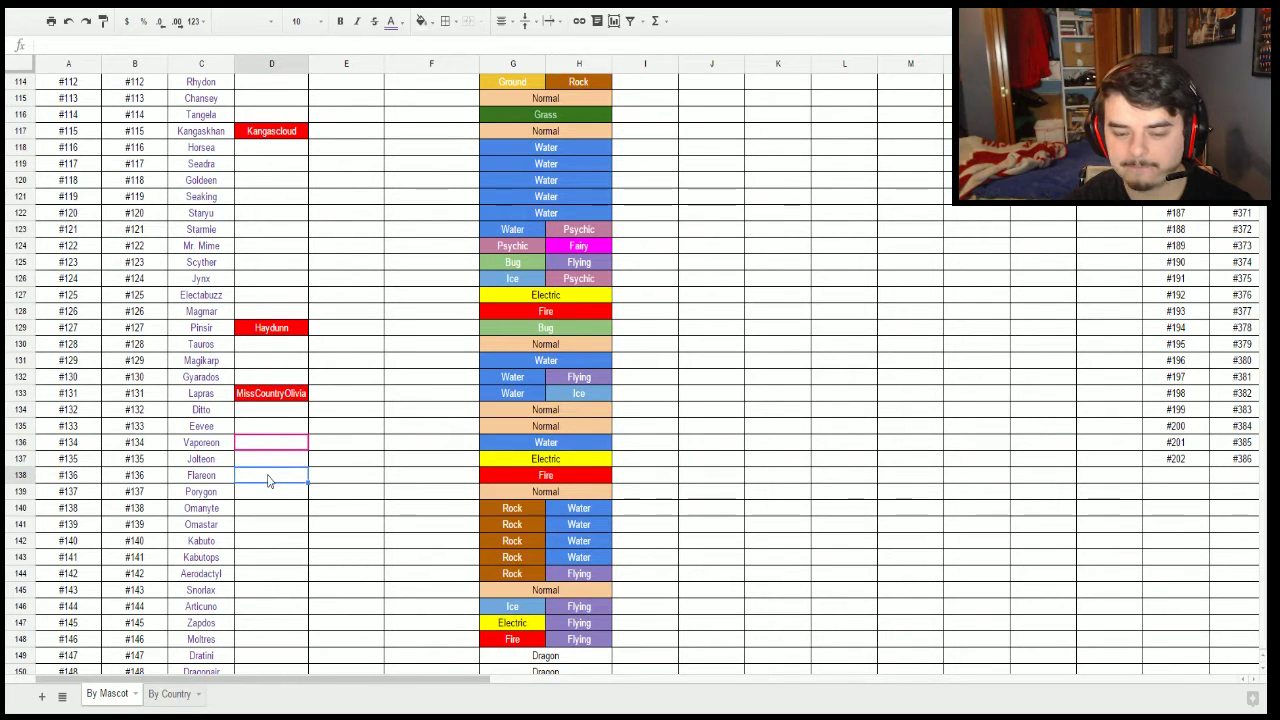
click(271, 452)
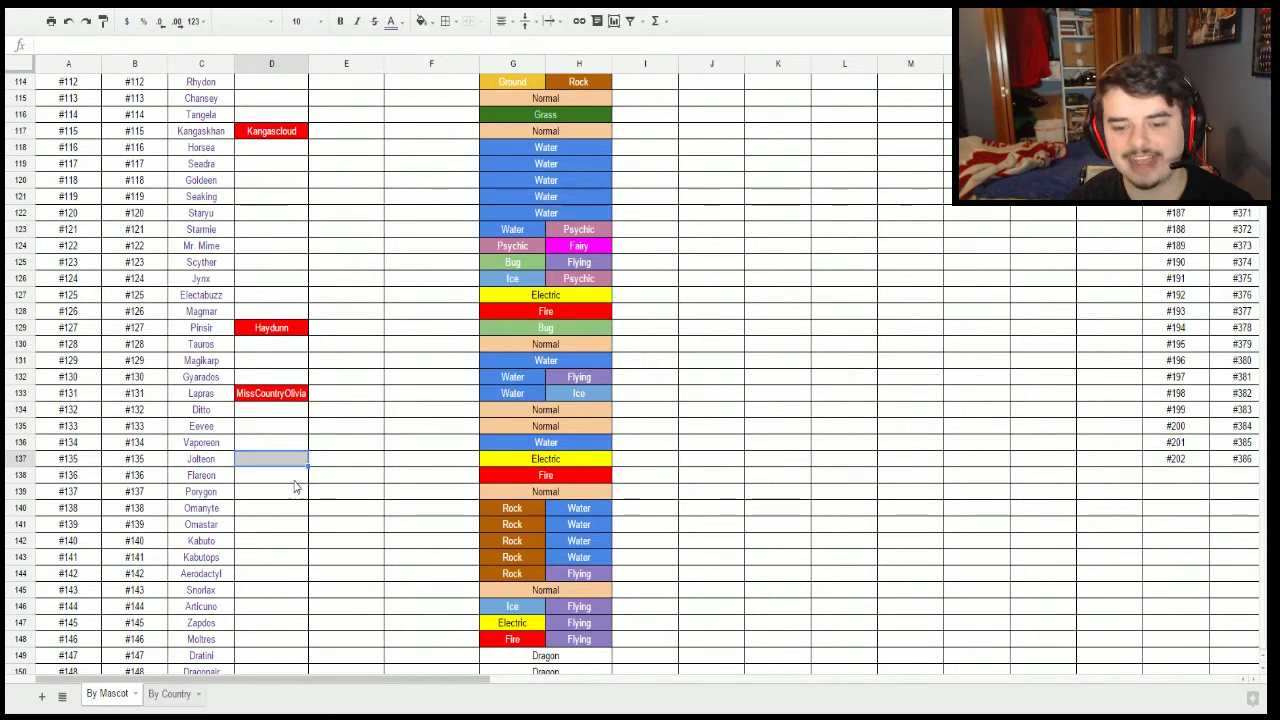
click(295, 480)
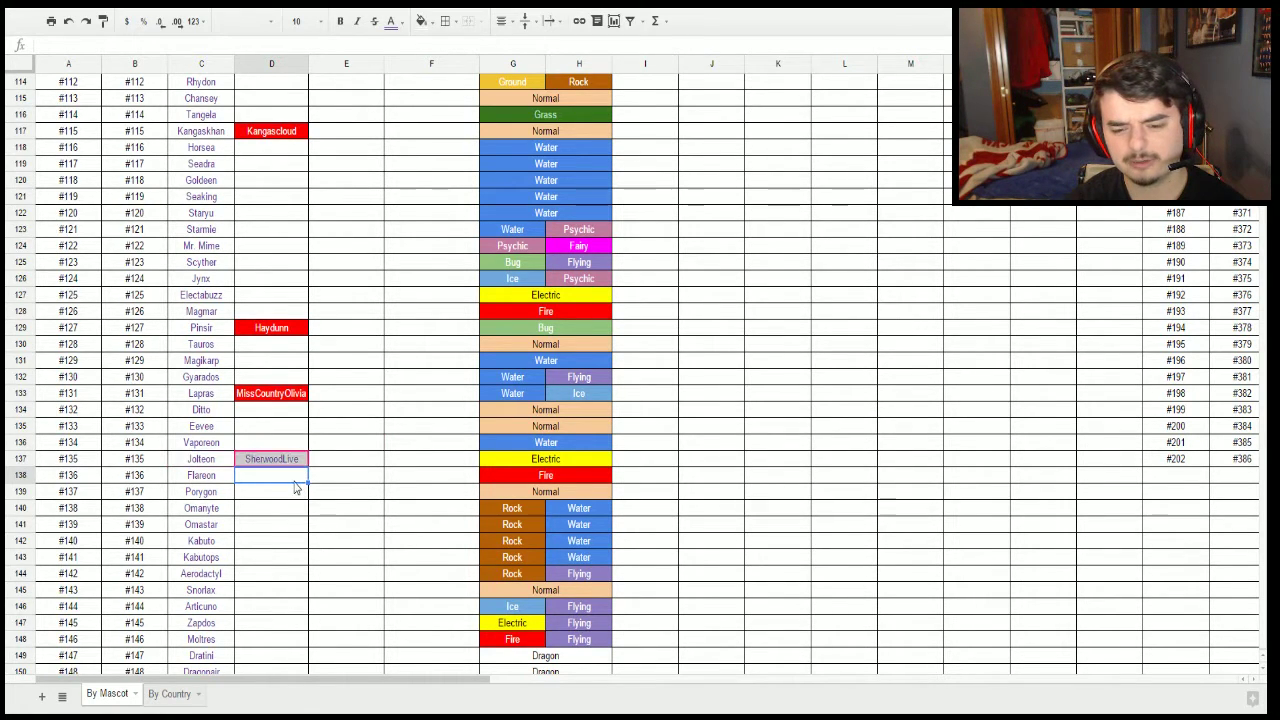
scroll(296, 487, down, 3)
click(283, 312)
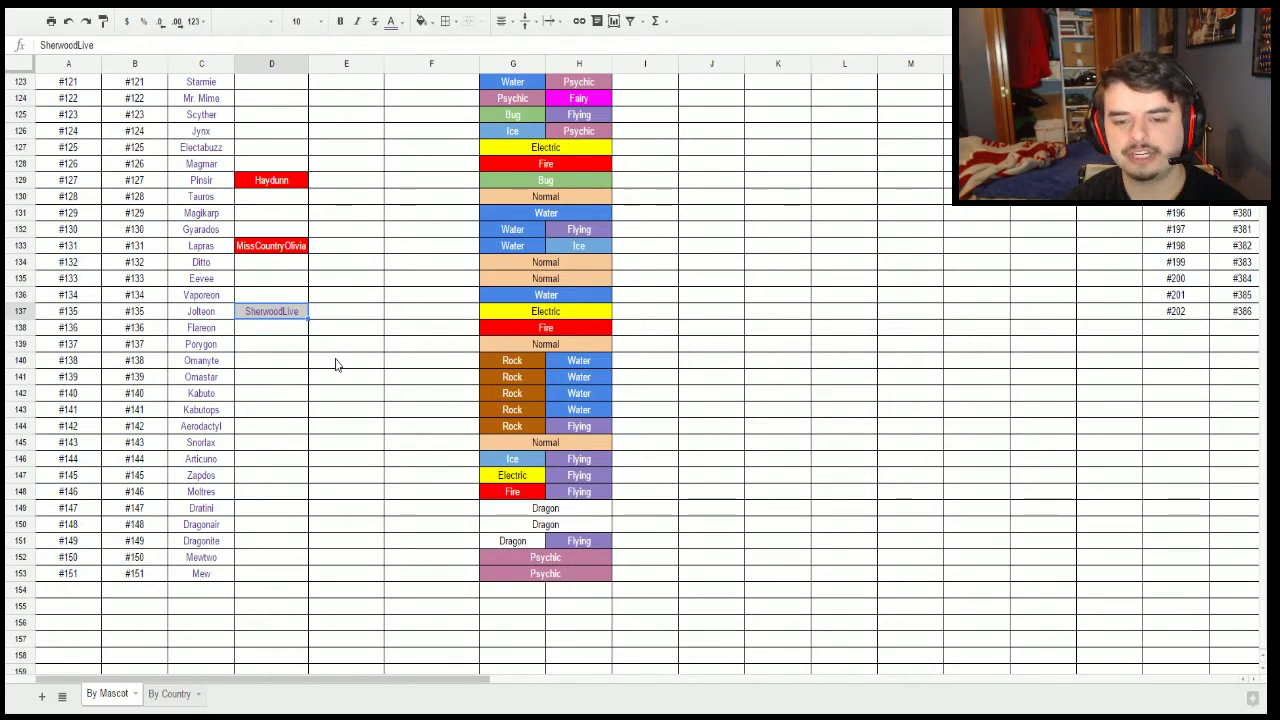
scroll(336, 365, up, 15)
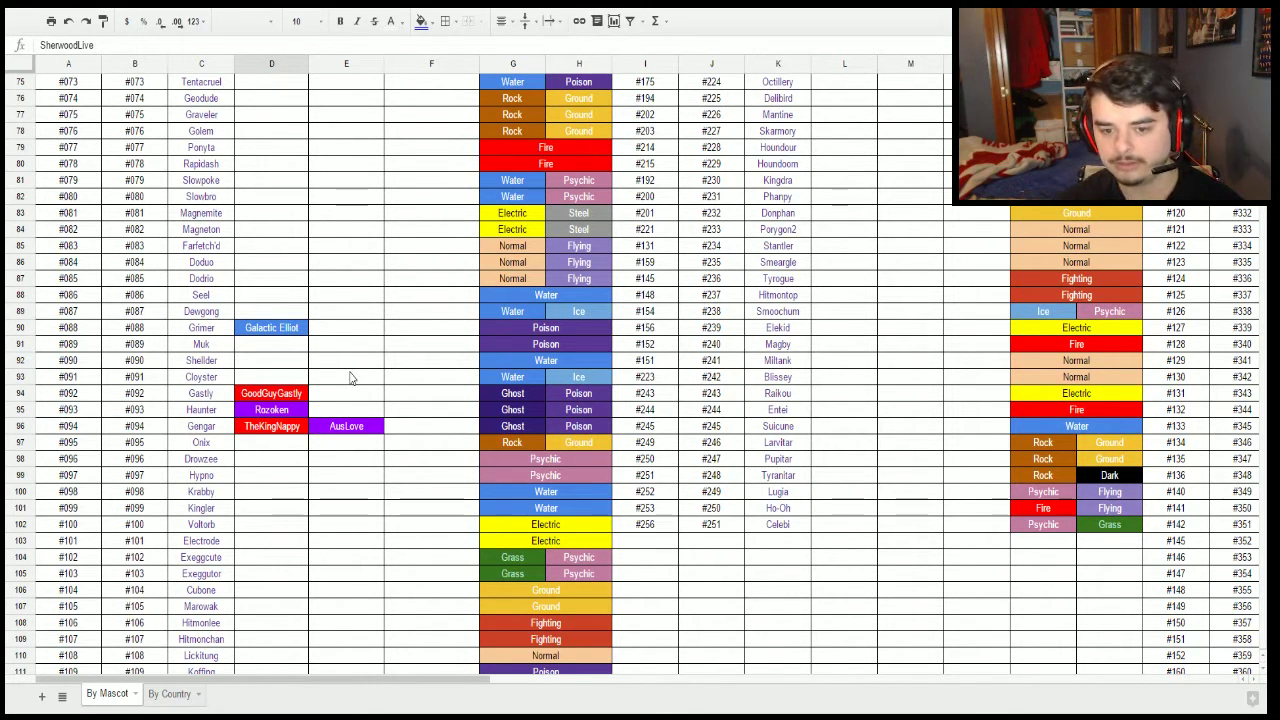
scroll(350, 377, down, 15)
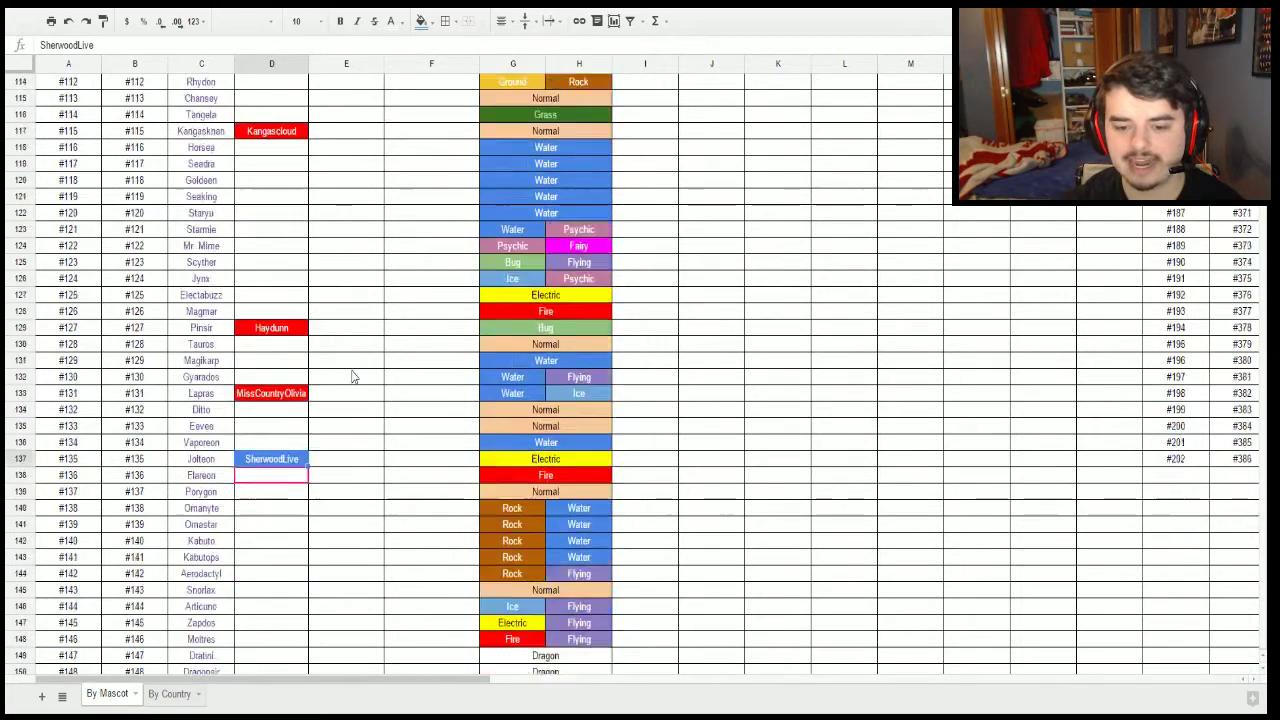
Enter TwitchPlaysPokemon as Omanyte's creator in column D and widen the column to fit the name.
click(281, 334)
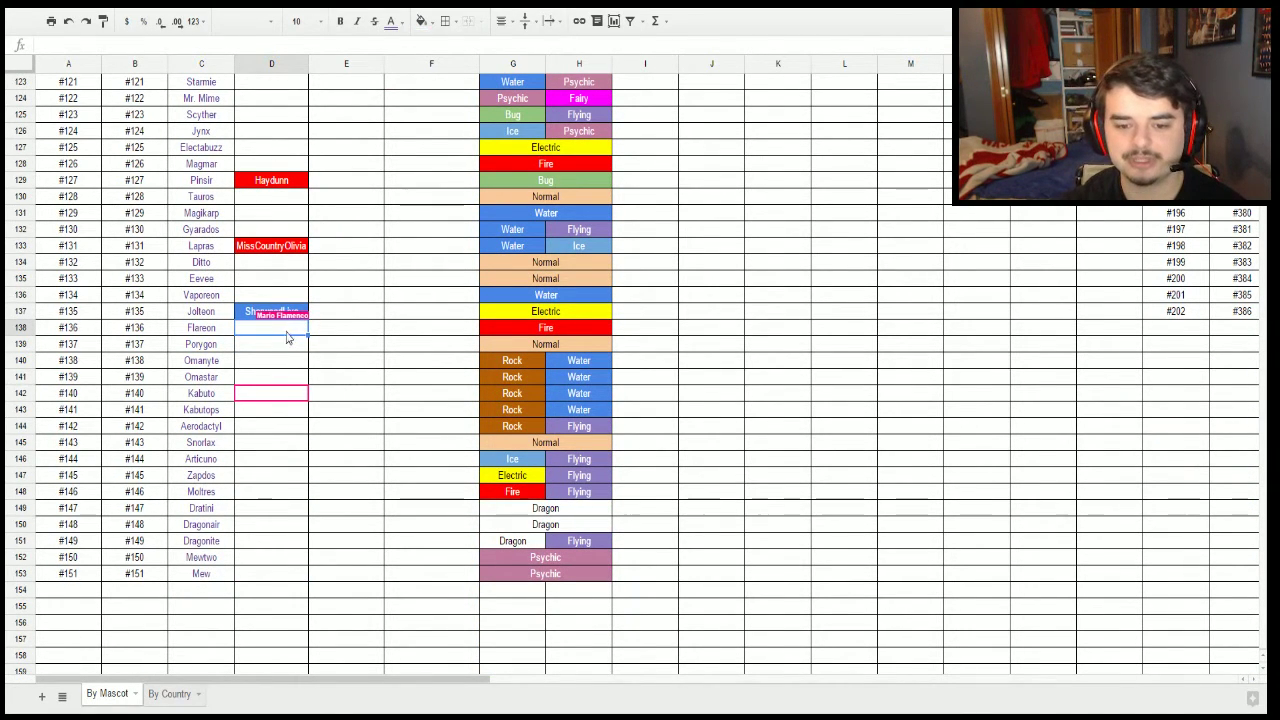
click(293, 349)
click(280, 363)
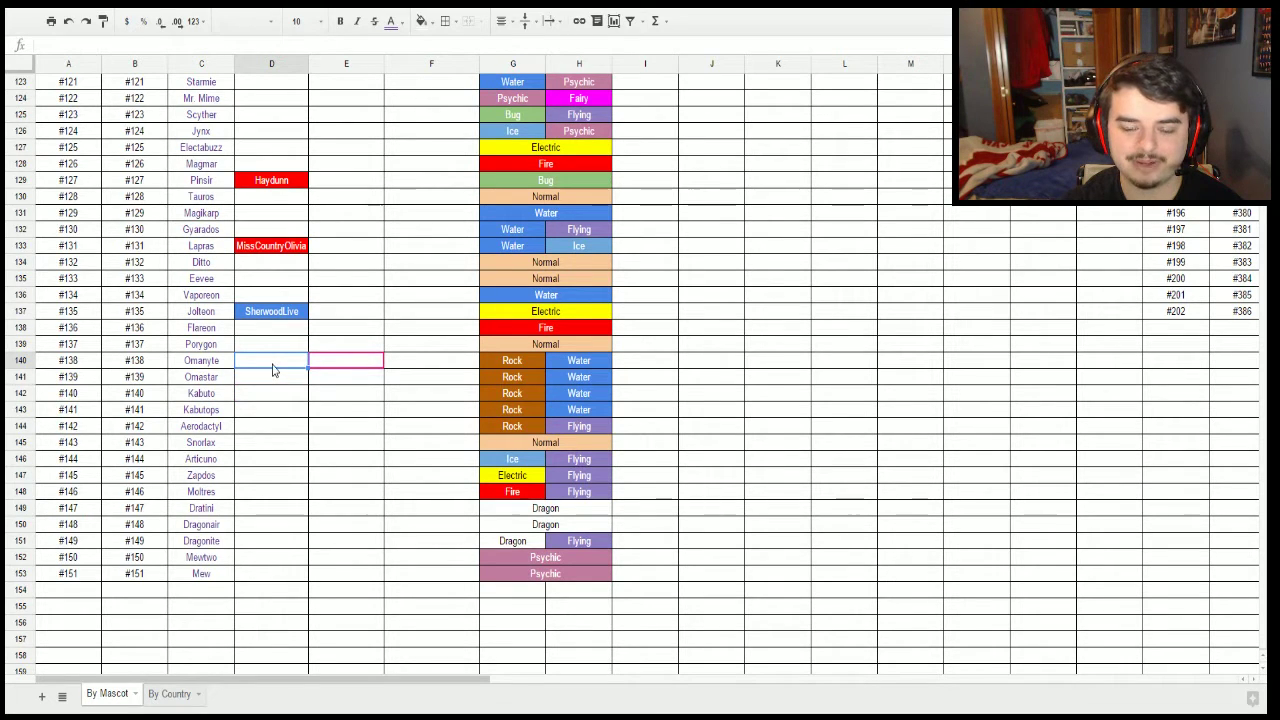
text(Tw)
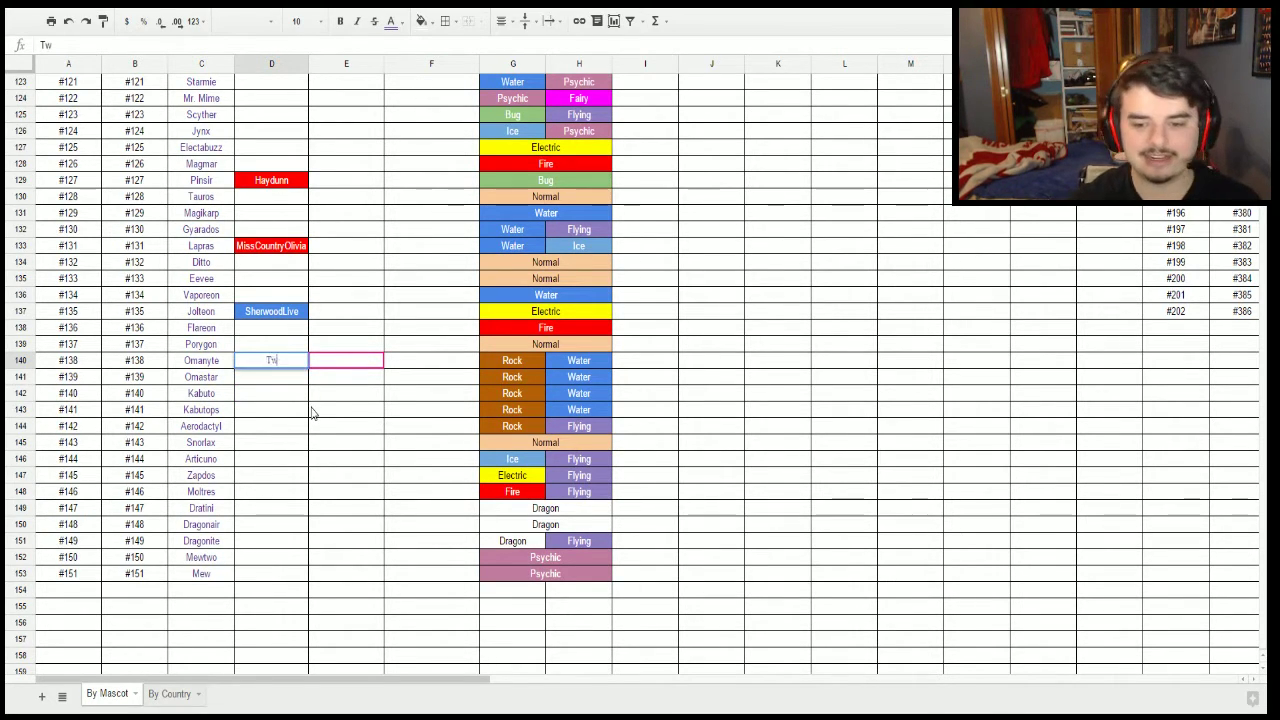
text(itchPoke)
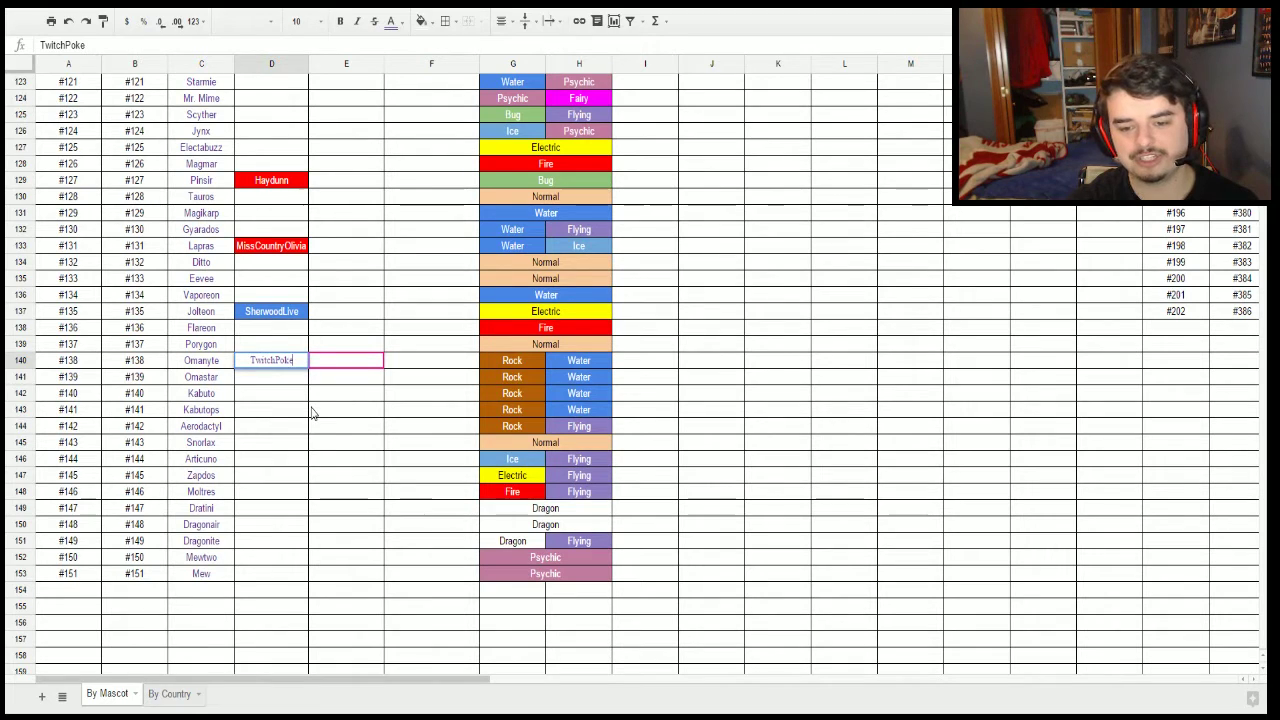
key(BackSpace)
key(BackSpace)
text(laysPokemon)
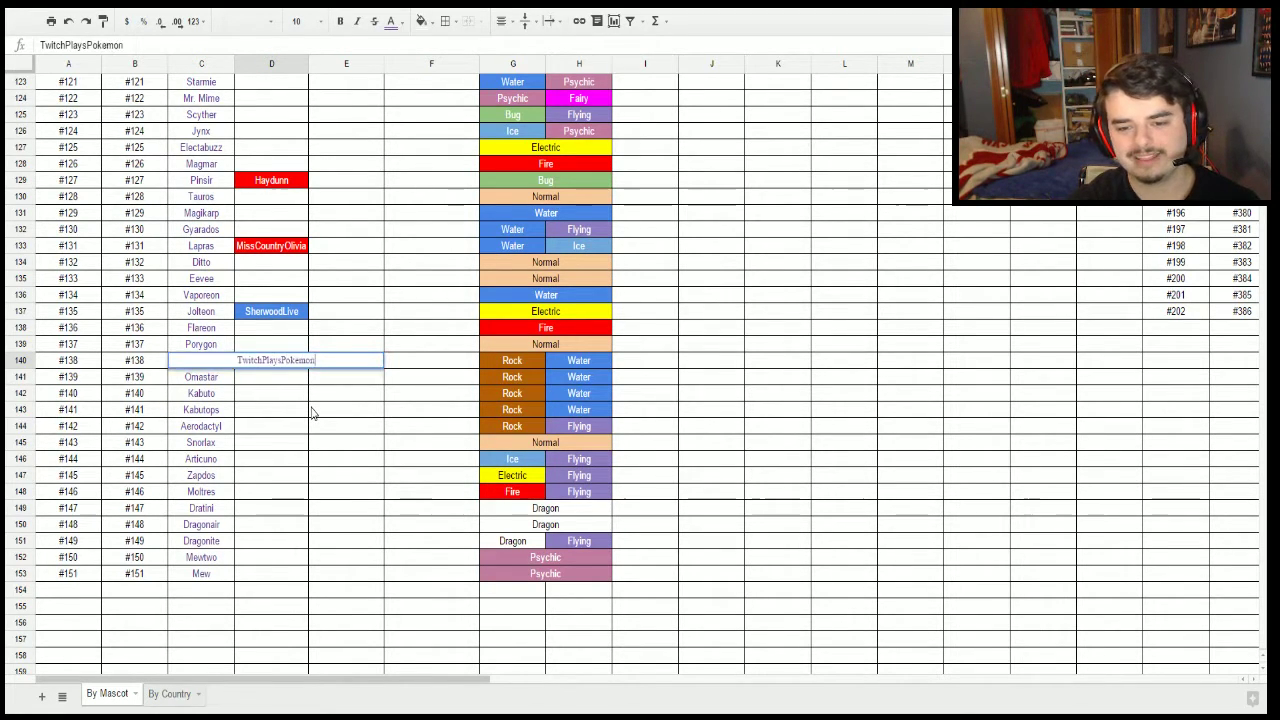
key(Return)
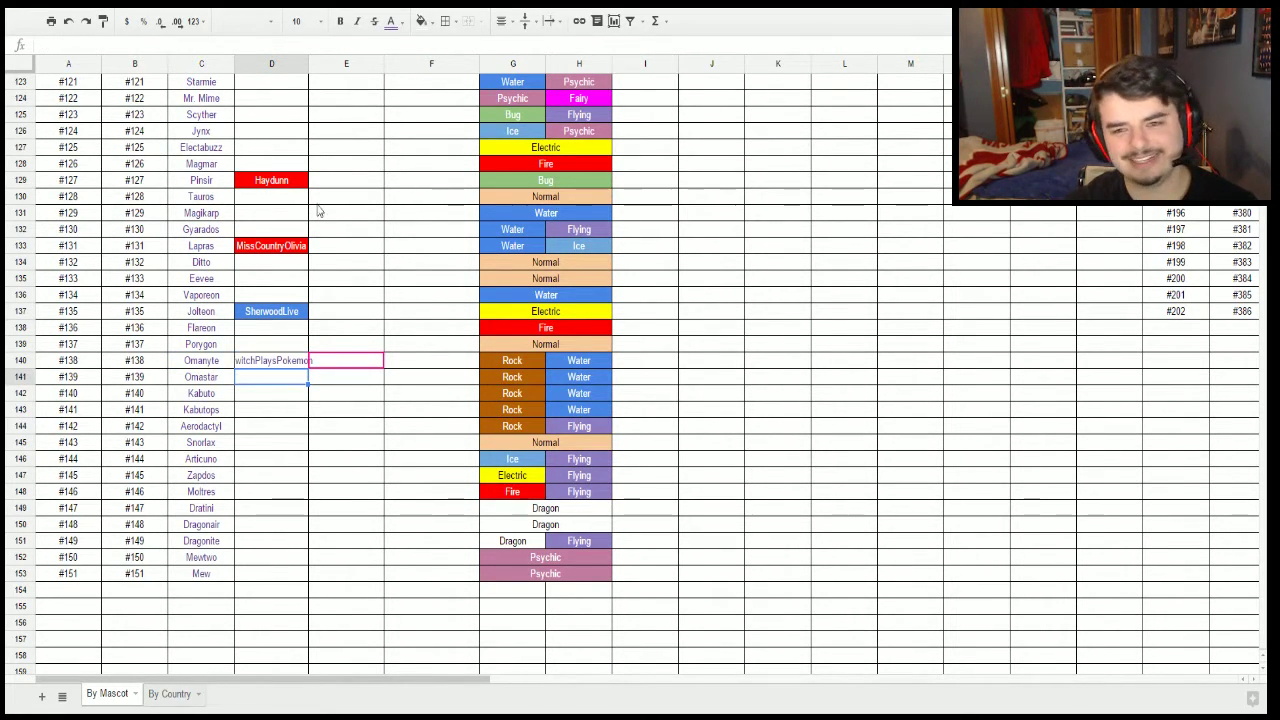
drag(307, 63, 320, 63)
Format Omanyte's TwitchPlaysPokemon cell with a purple fill and white text.
click(295, 364)
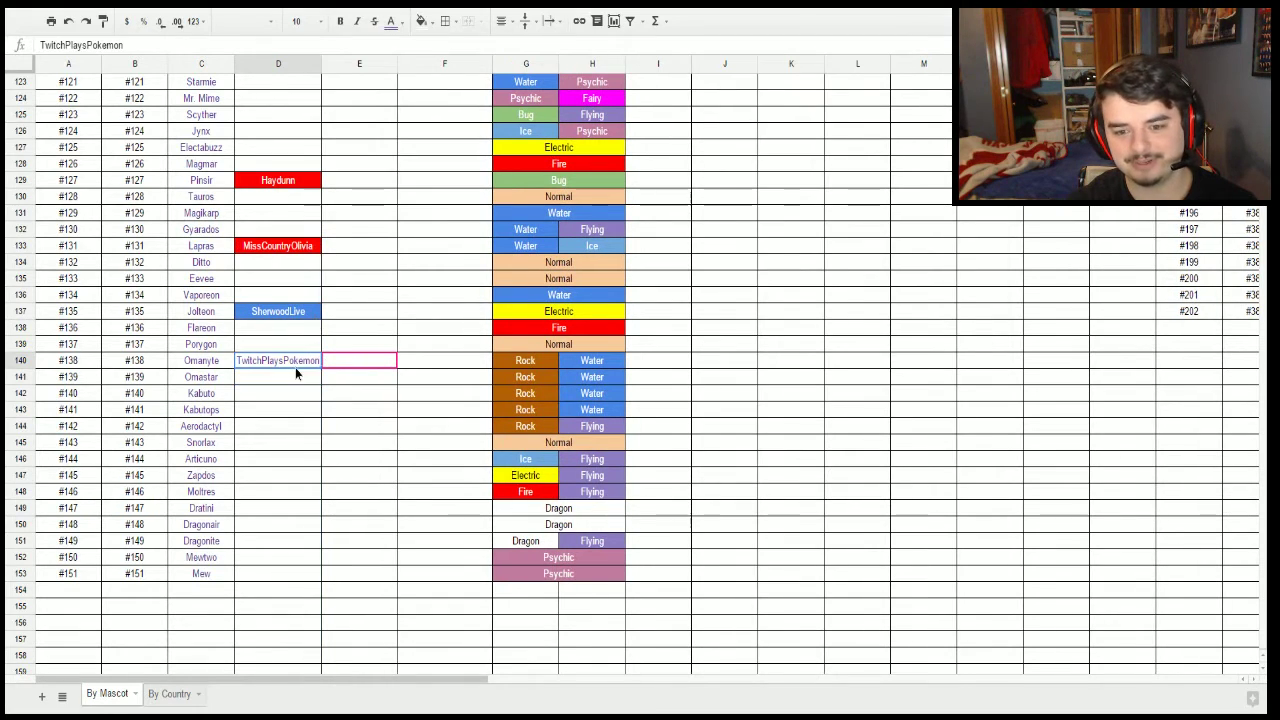
click(395, 21)
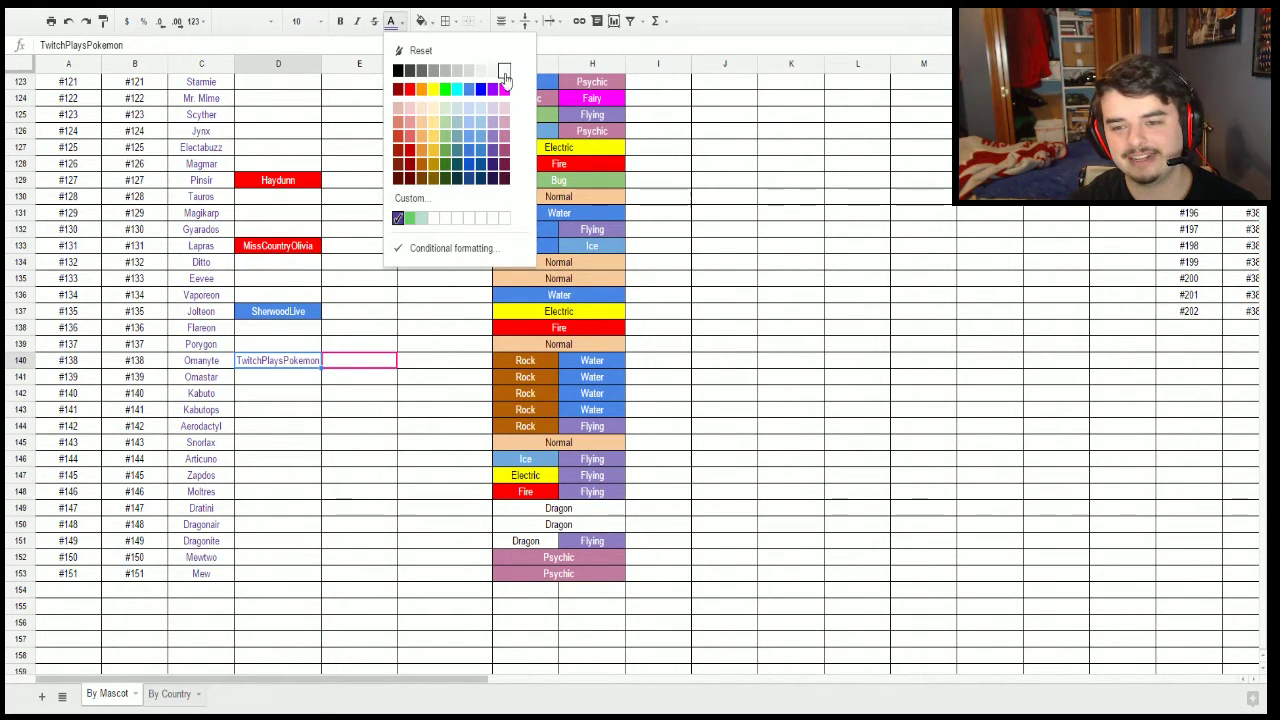
click(397, 222)
click(404, 28)
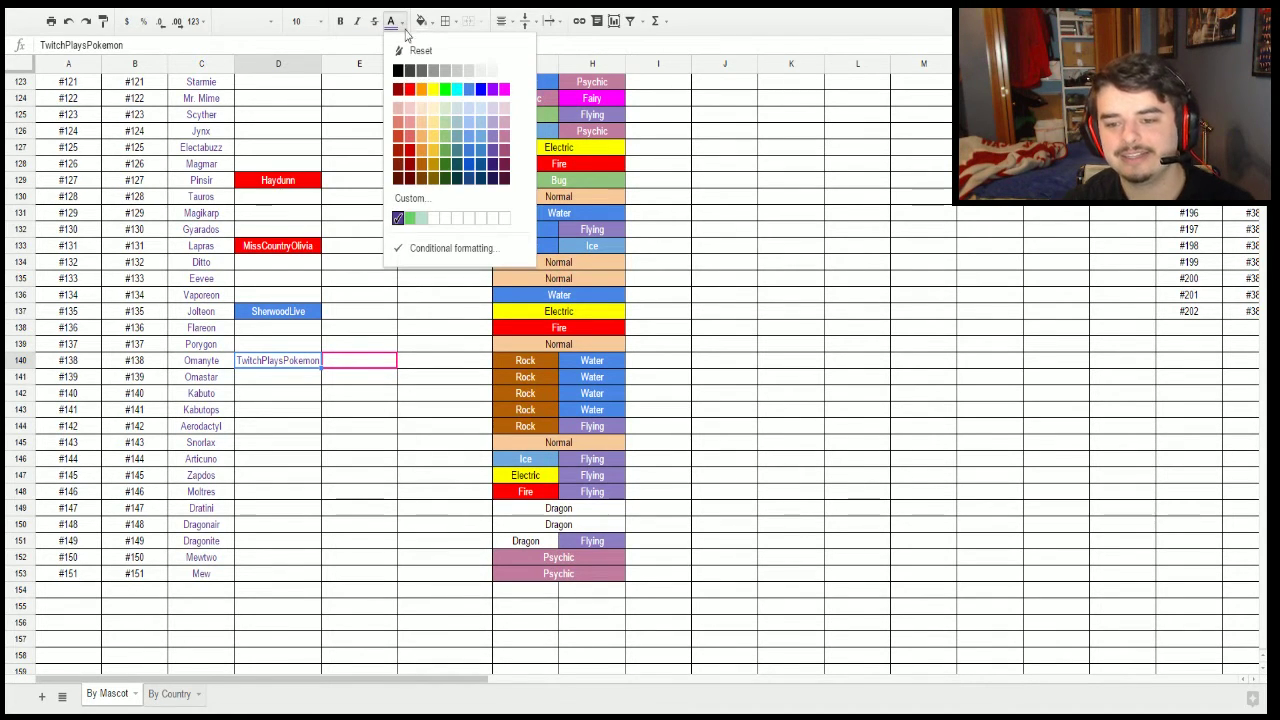
click(493, 89)
click(402, 22)
click(505, 70)
click(423, 21)
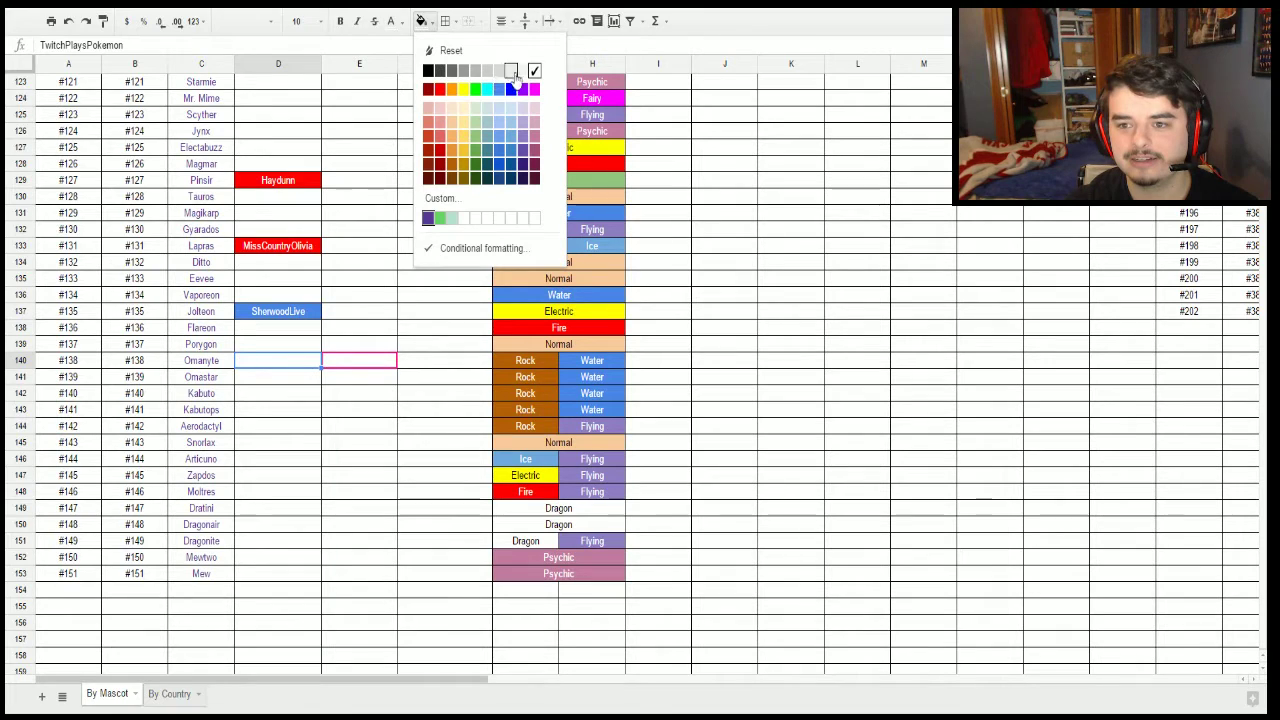
click(522, 90)
Enter TheBlackSnorlax as Snorlax's creator in column D.
click(261, 384)
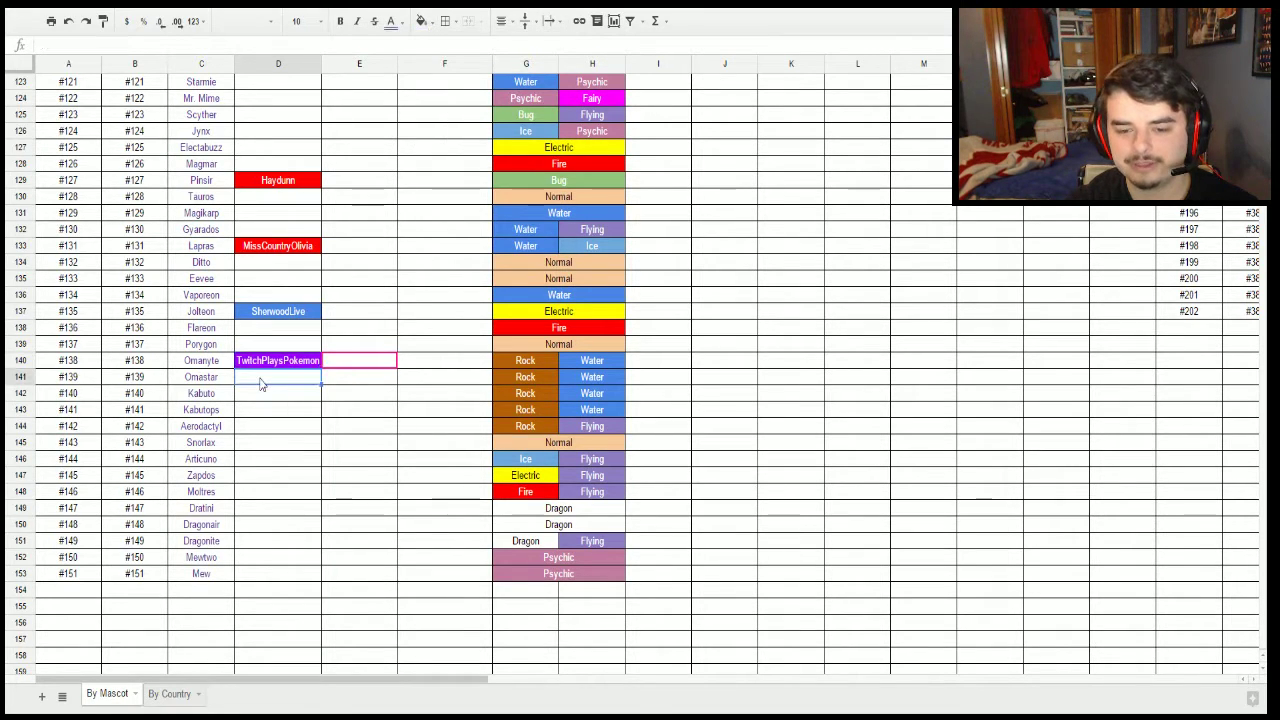
click(267, 398)
click(274, 419)
click(270, 430)
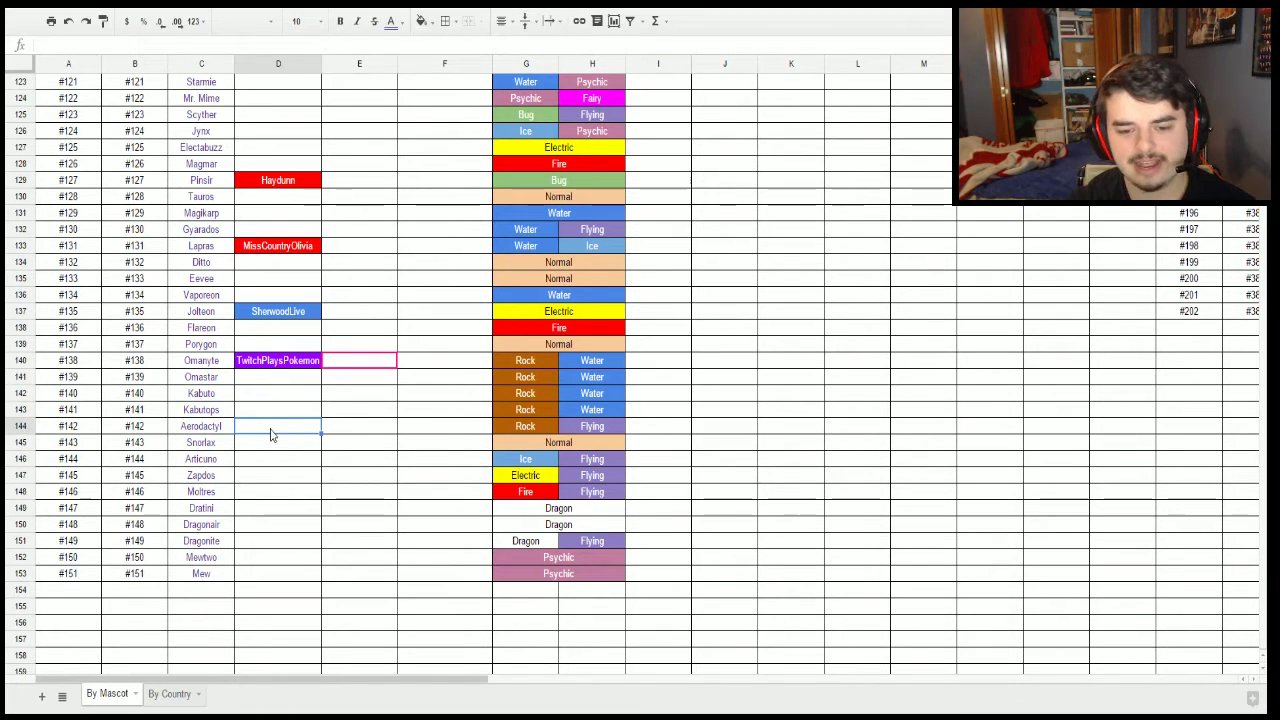
click(272, 446)
text(T)
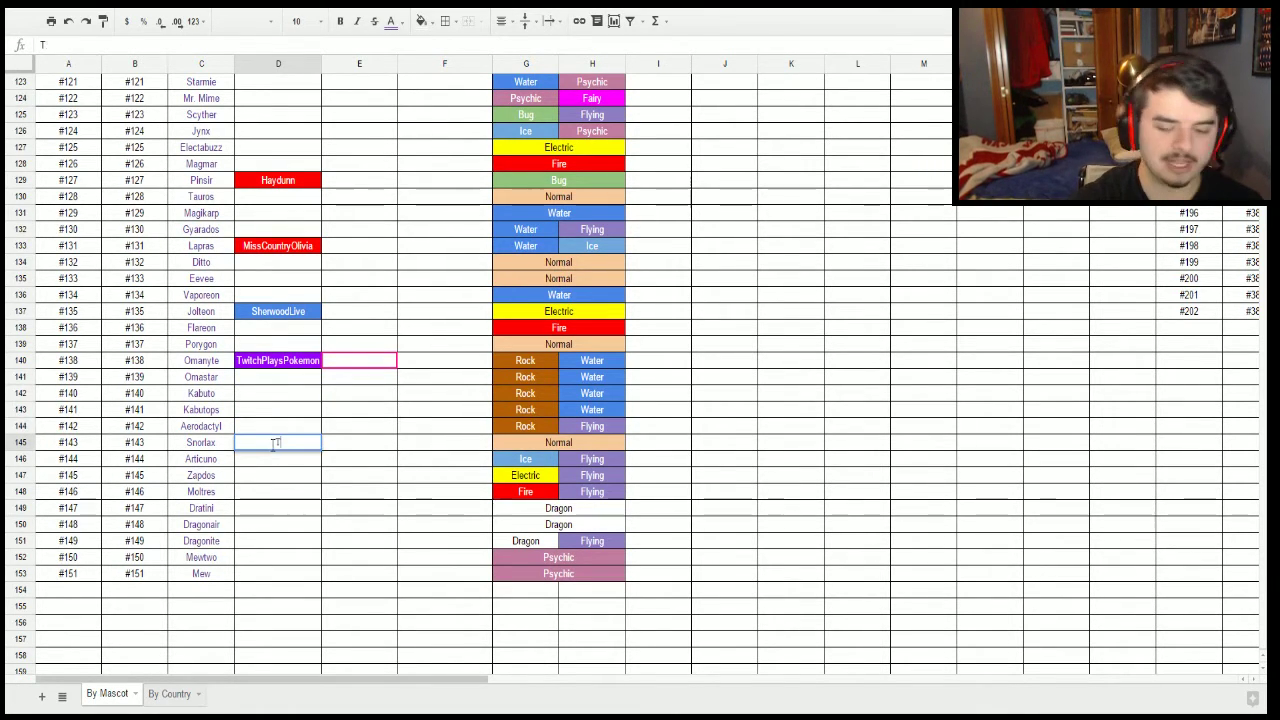
text(heBlackSnoilax)
key(Return)
click(271, 444)
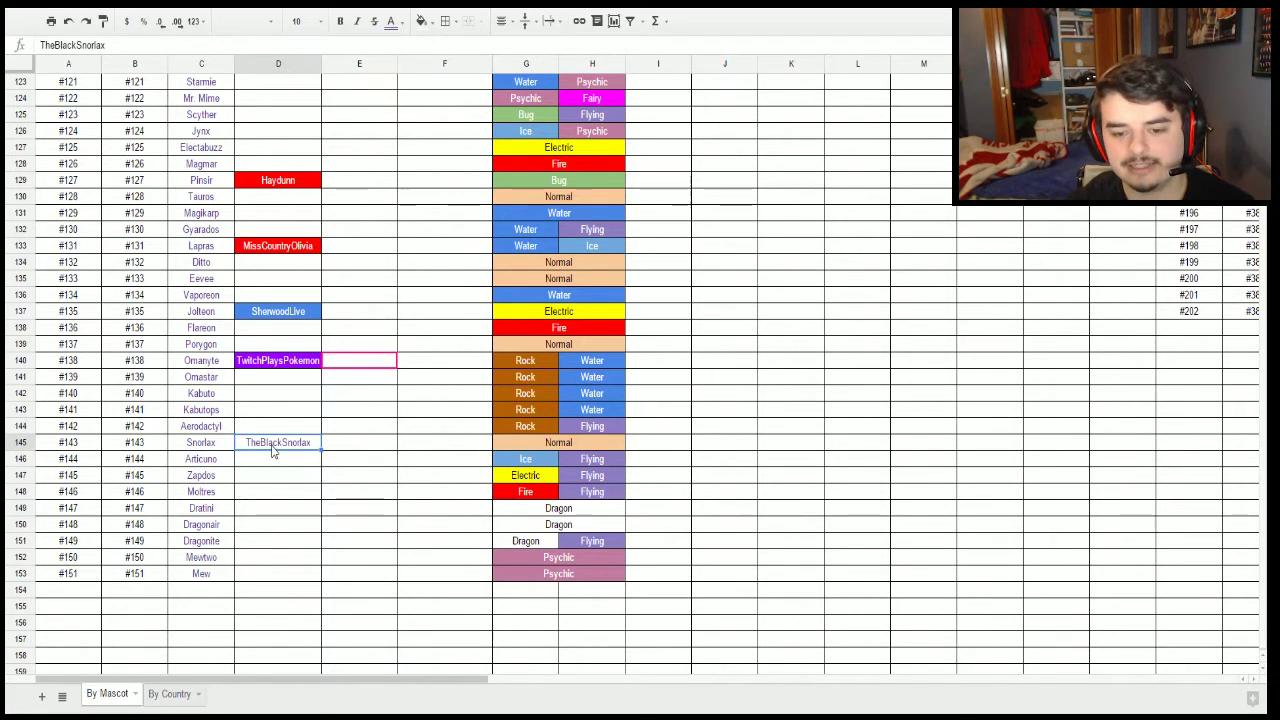
click(391, 21)
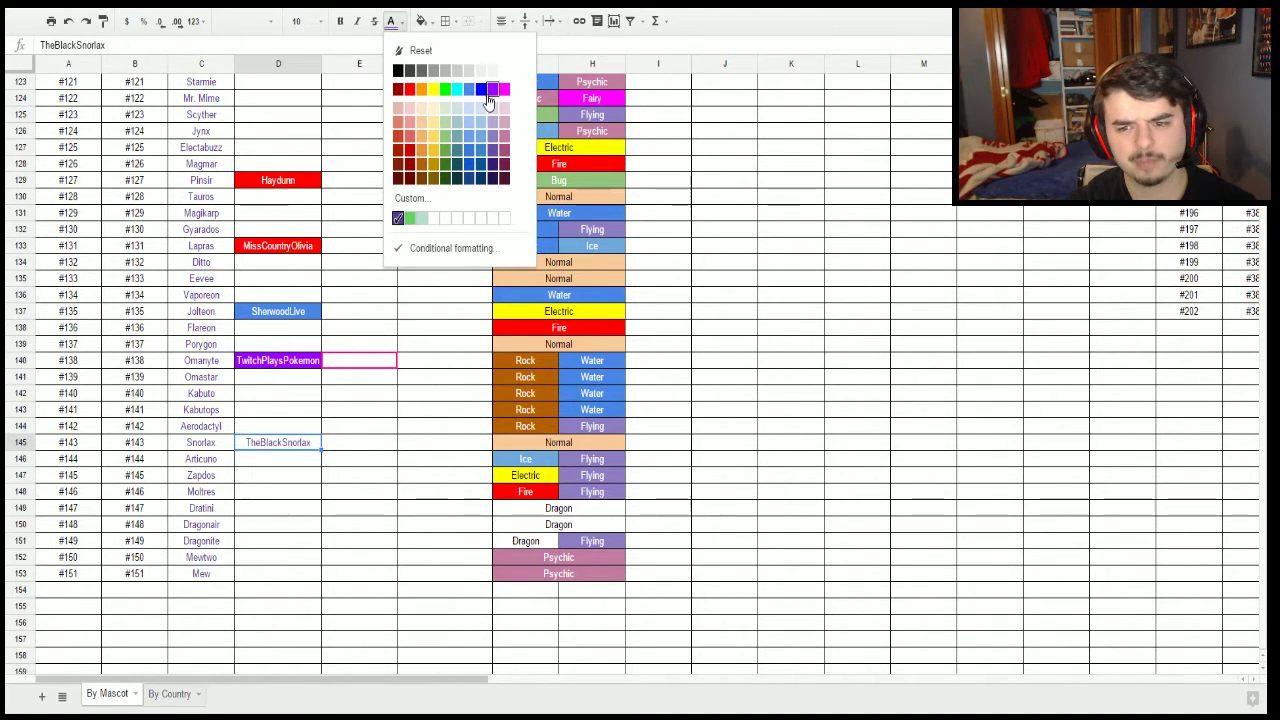
click(494, 91)
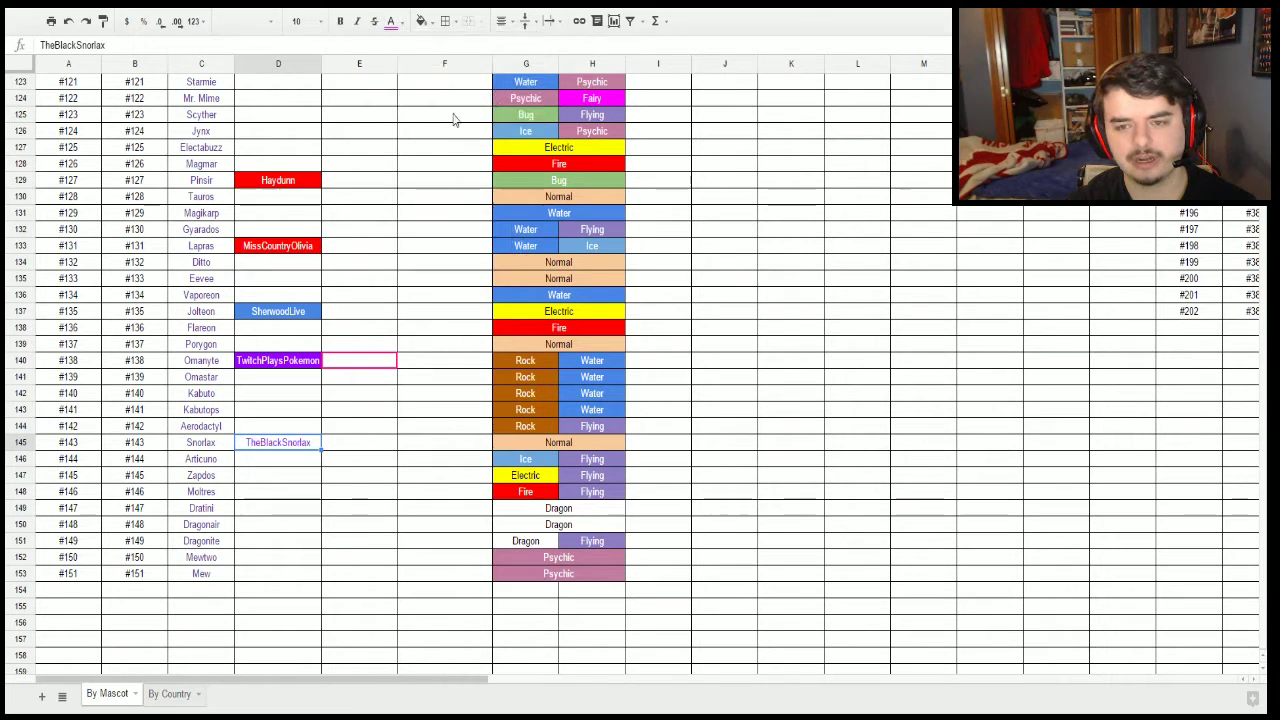
click(402, 24)
click(493, 72)
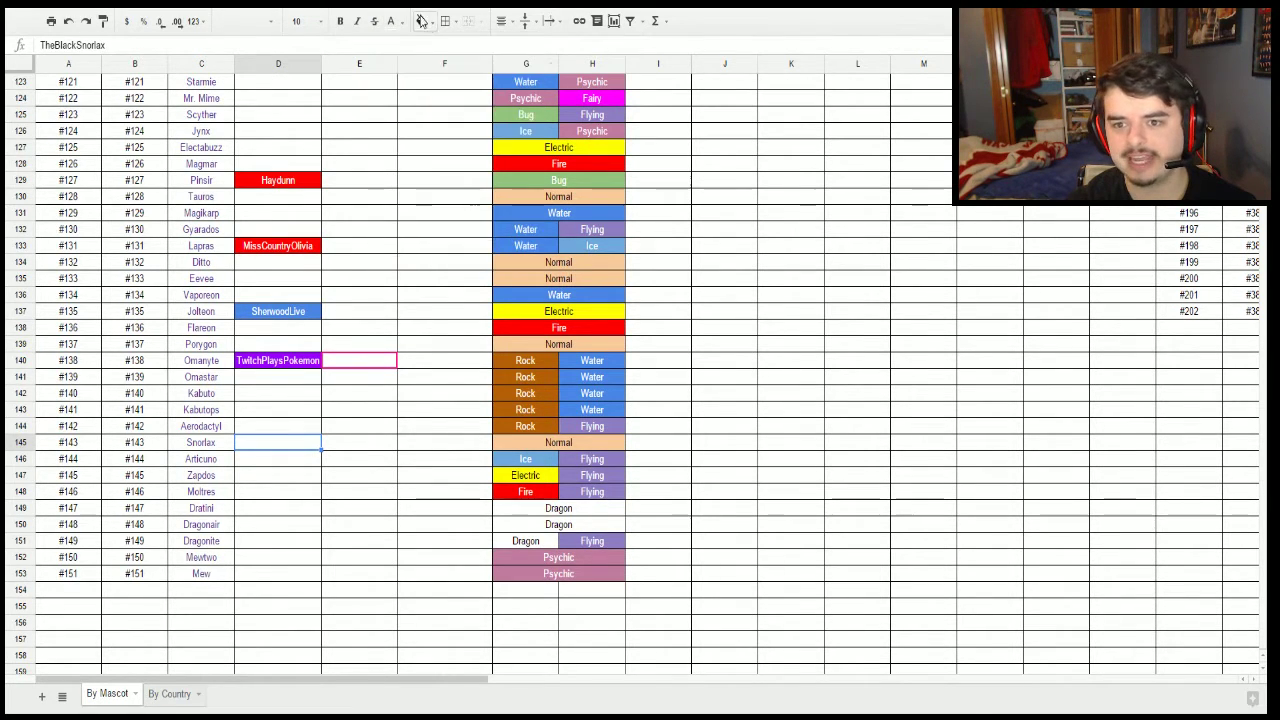
click(421, 20)
click(526, 90)
Enter DuncanKneeDeep/Derpanite as Dragonite's creator in column D.
click(270, 477)
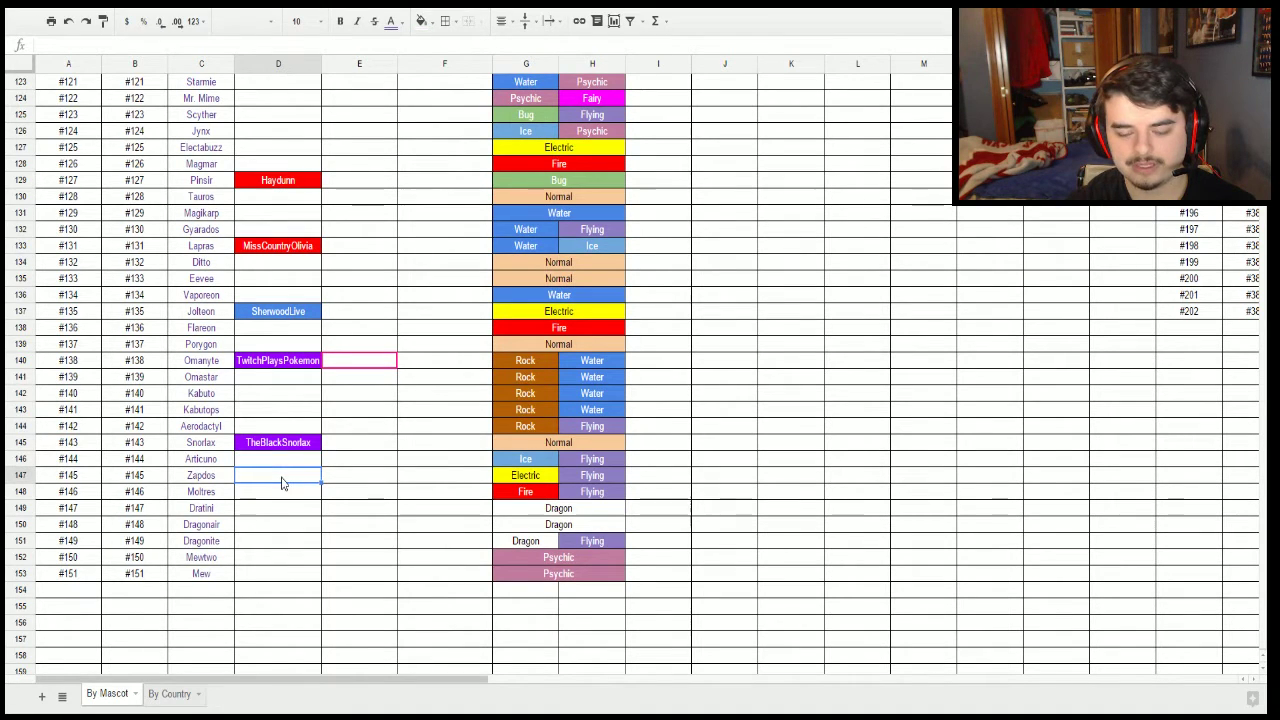
click(278, 492)
scroll(278, 496, down, 1)
click(282, 464)
click(279, 477)
click(279, 497)
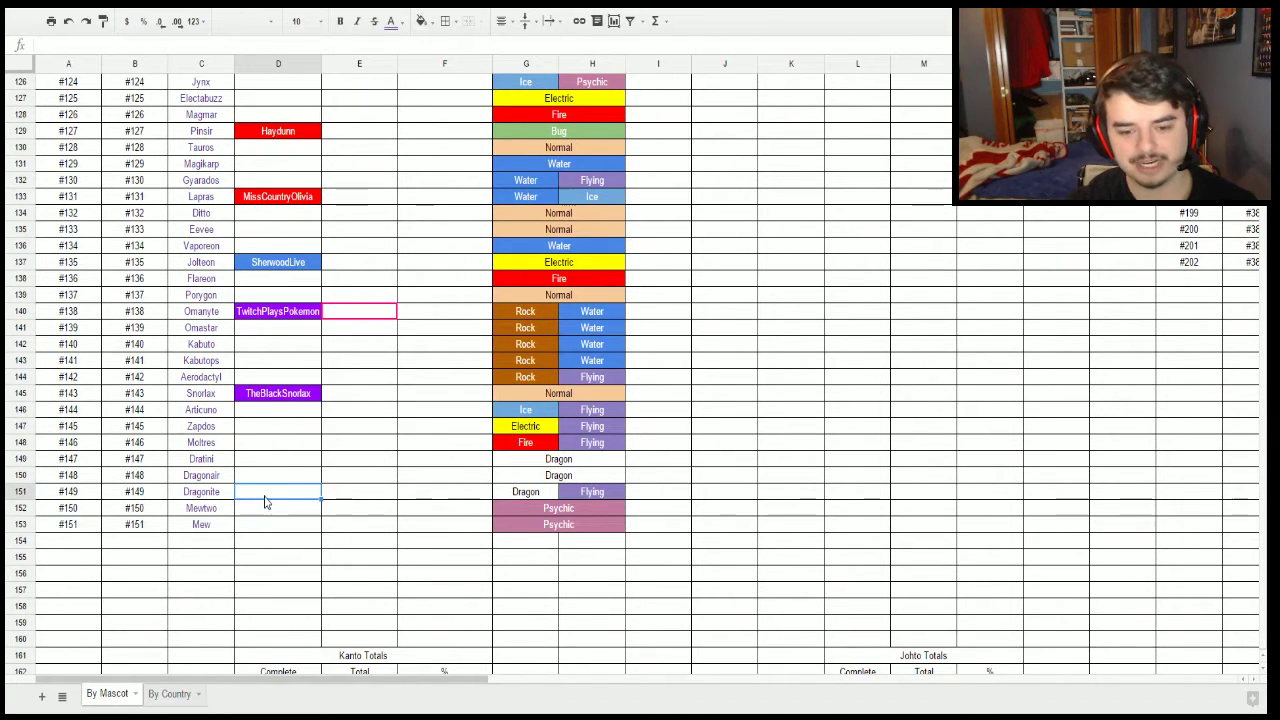
text(D)
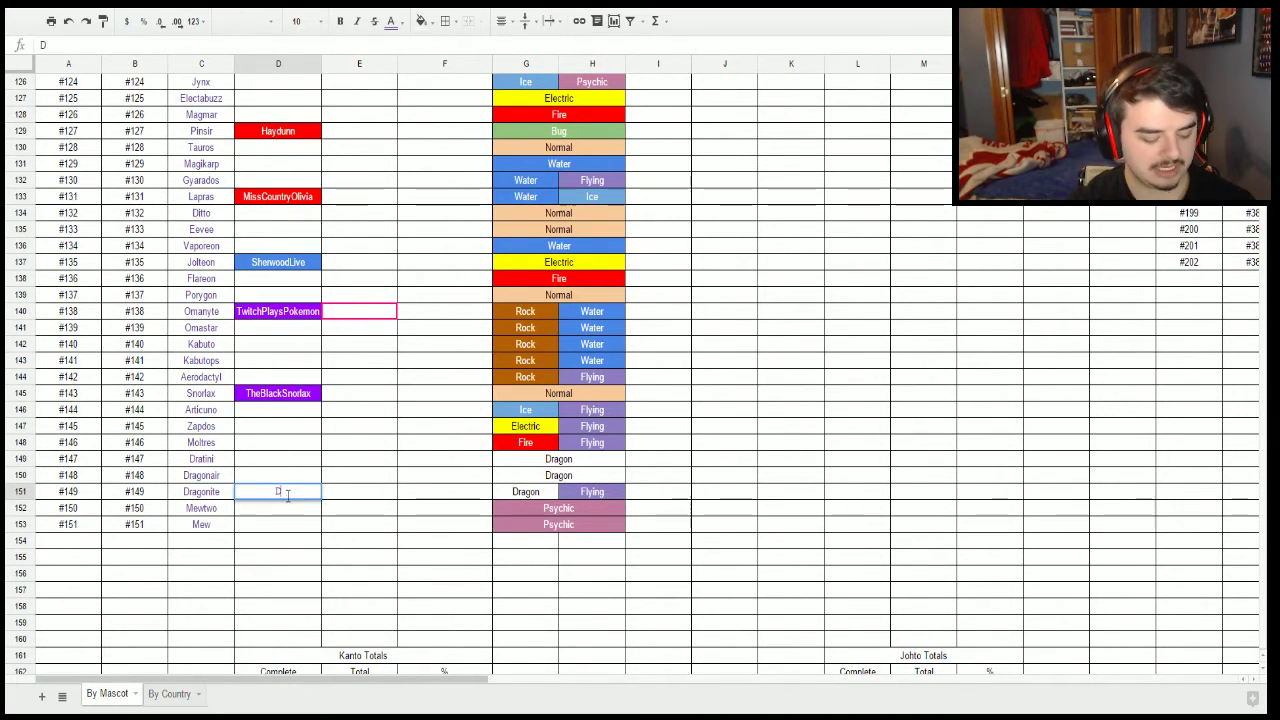
text(uncanKnee)
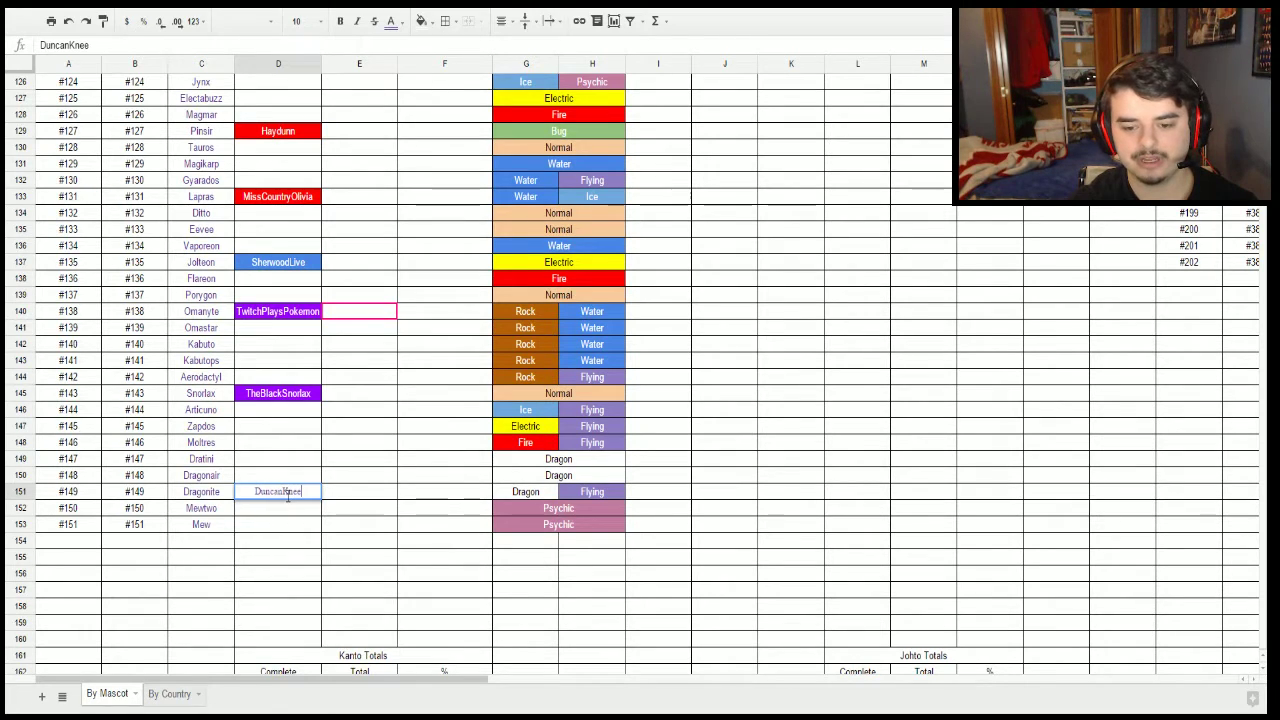
text(Deep/Deroab)
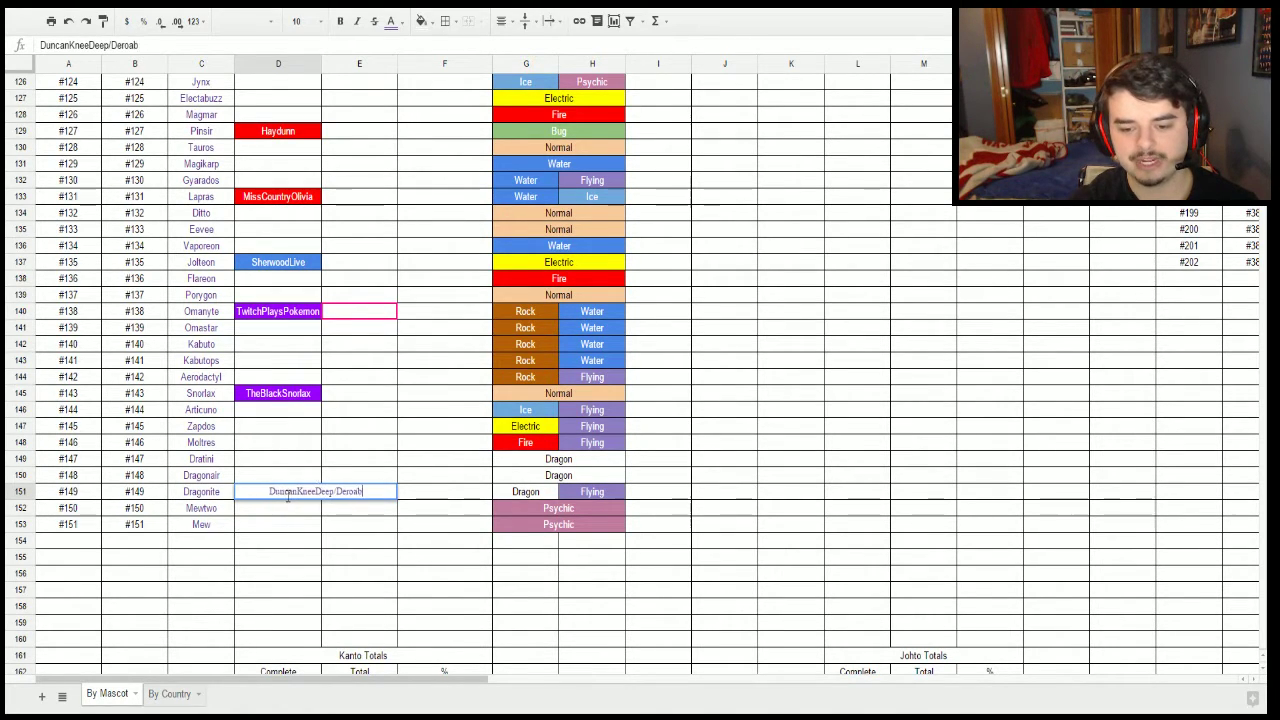
text(anite)
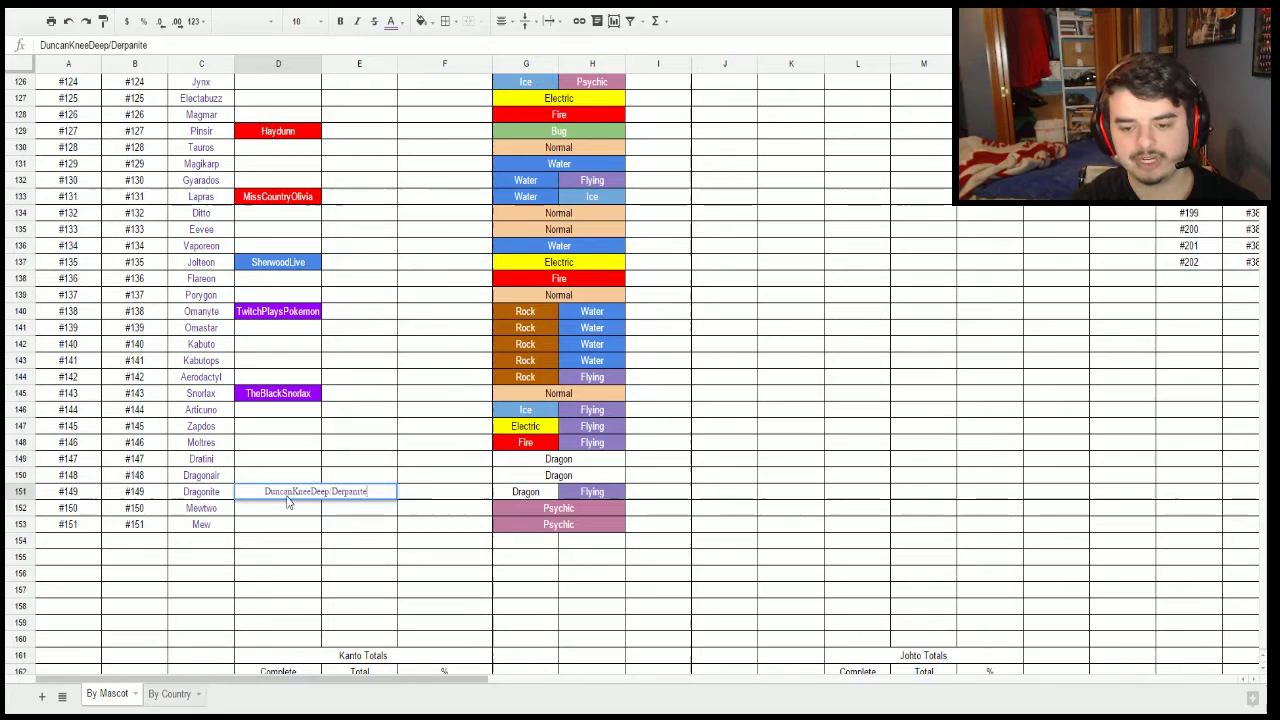
key(Return)
Format Dragonite's DuncanKneeDeep/Derpanite cell with a purple fill and white text, and widen column D to fit the name.
click(286, 493)
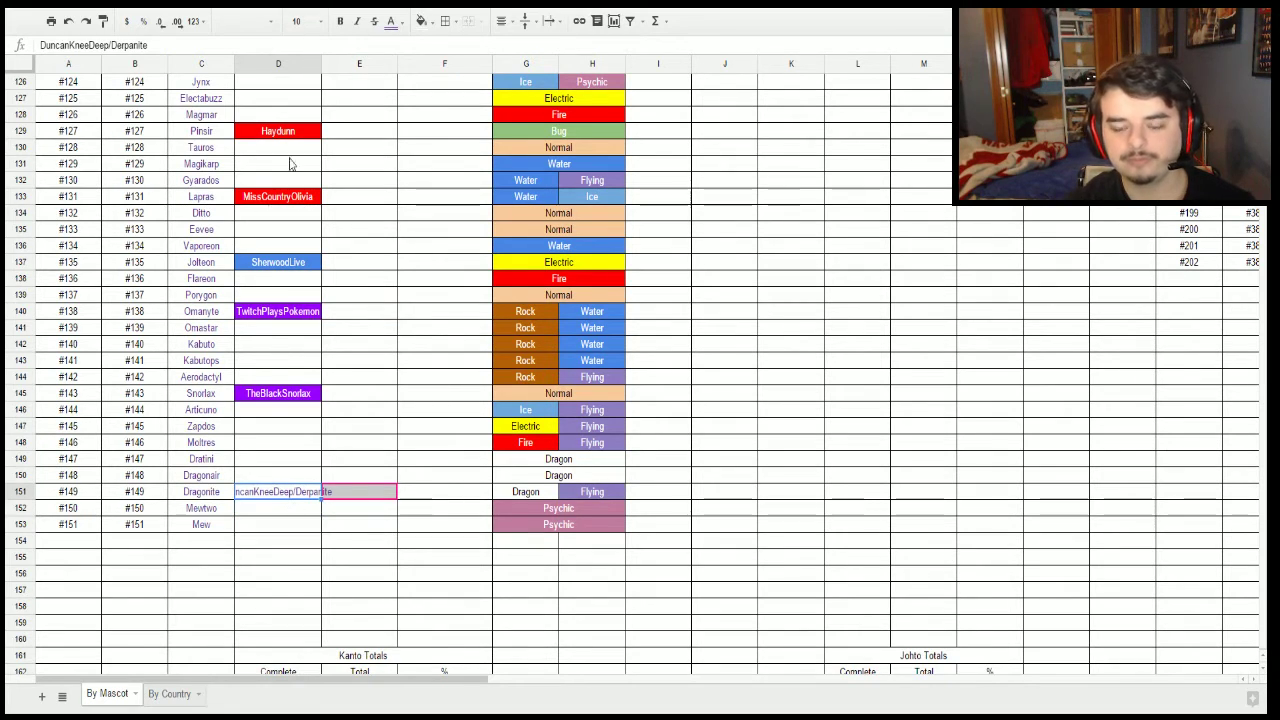
click(424, 20)
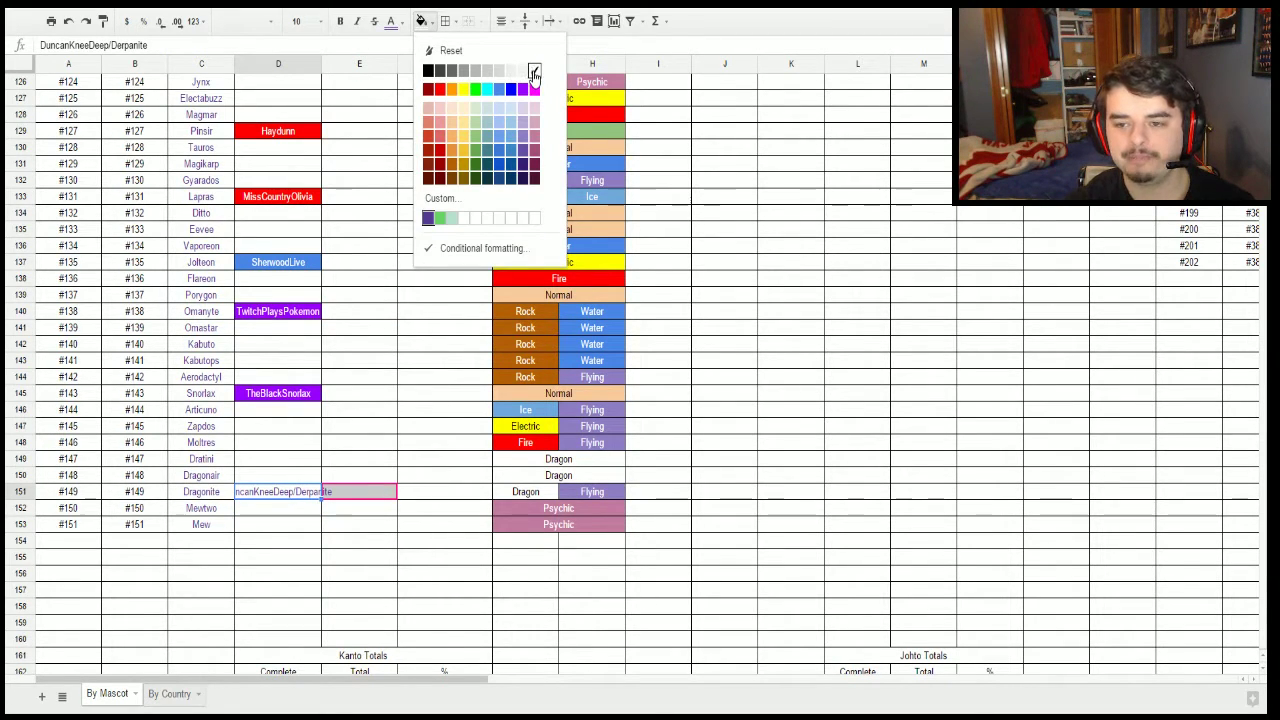
click(522, 88)
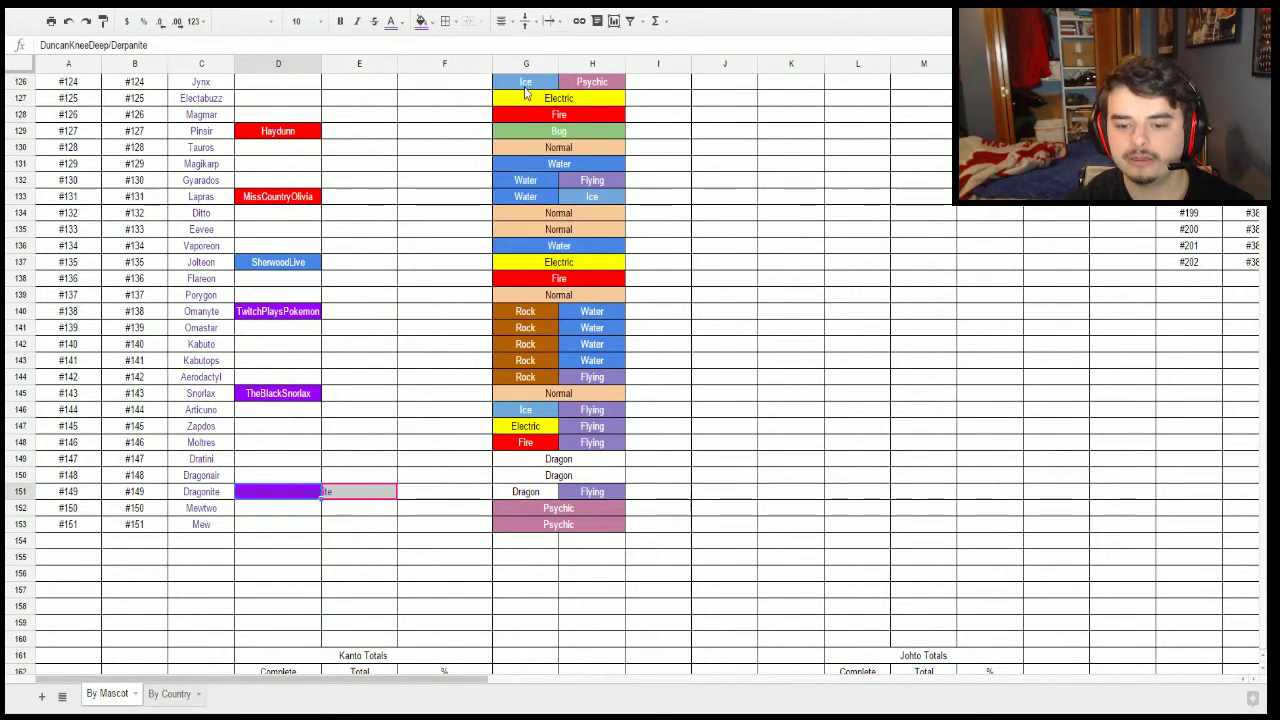
click(401, 22)
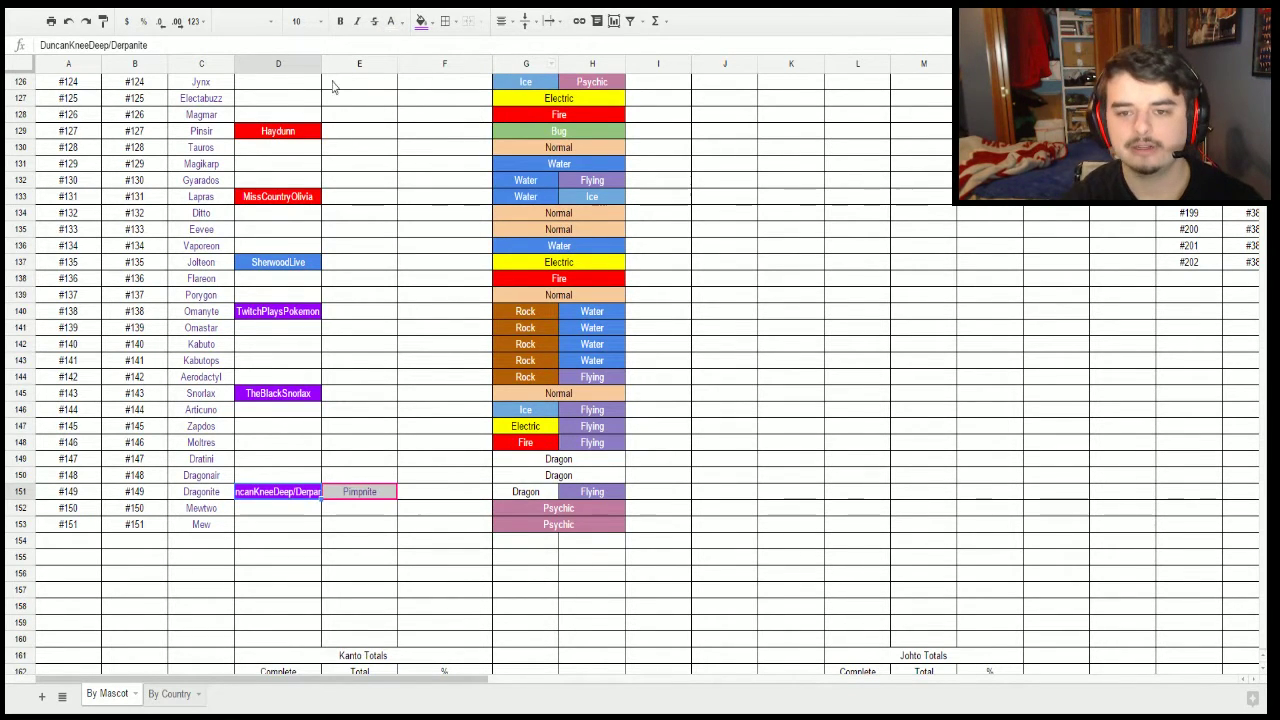
drag(321, 63, 346, 63)
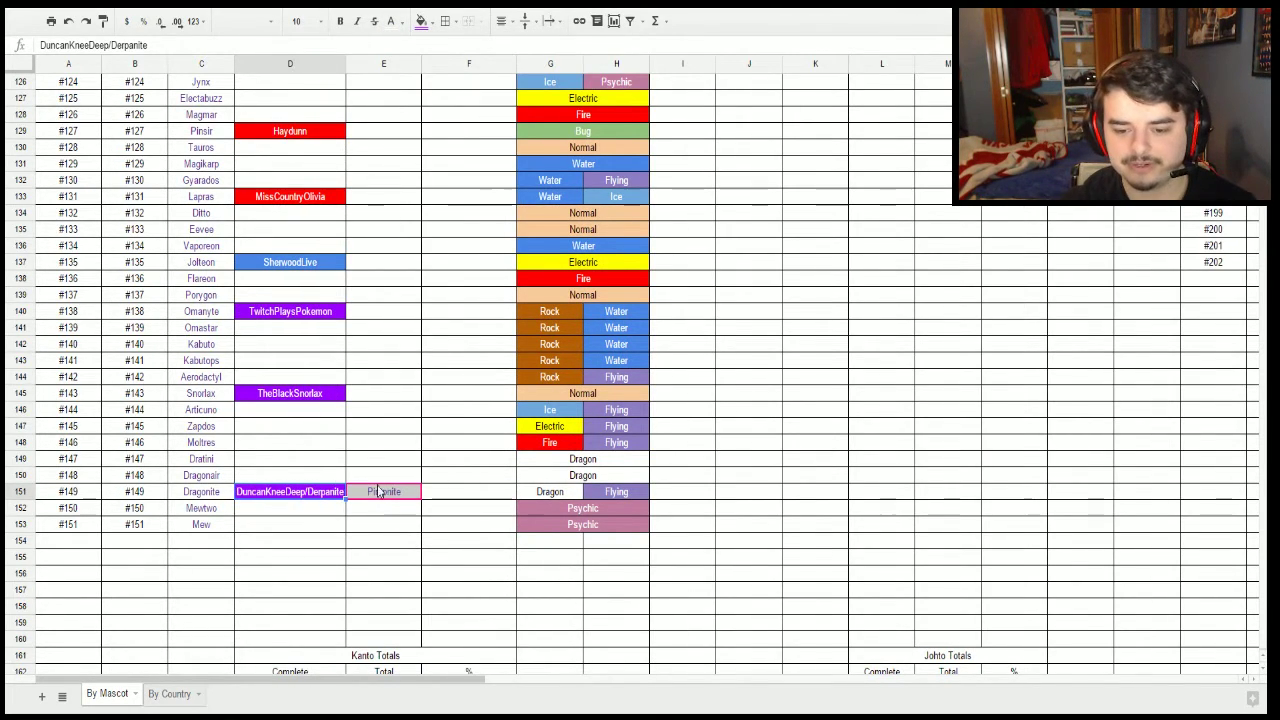
click(383, 491)
click(304, 514)
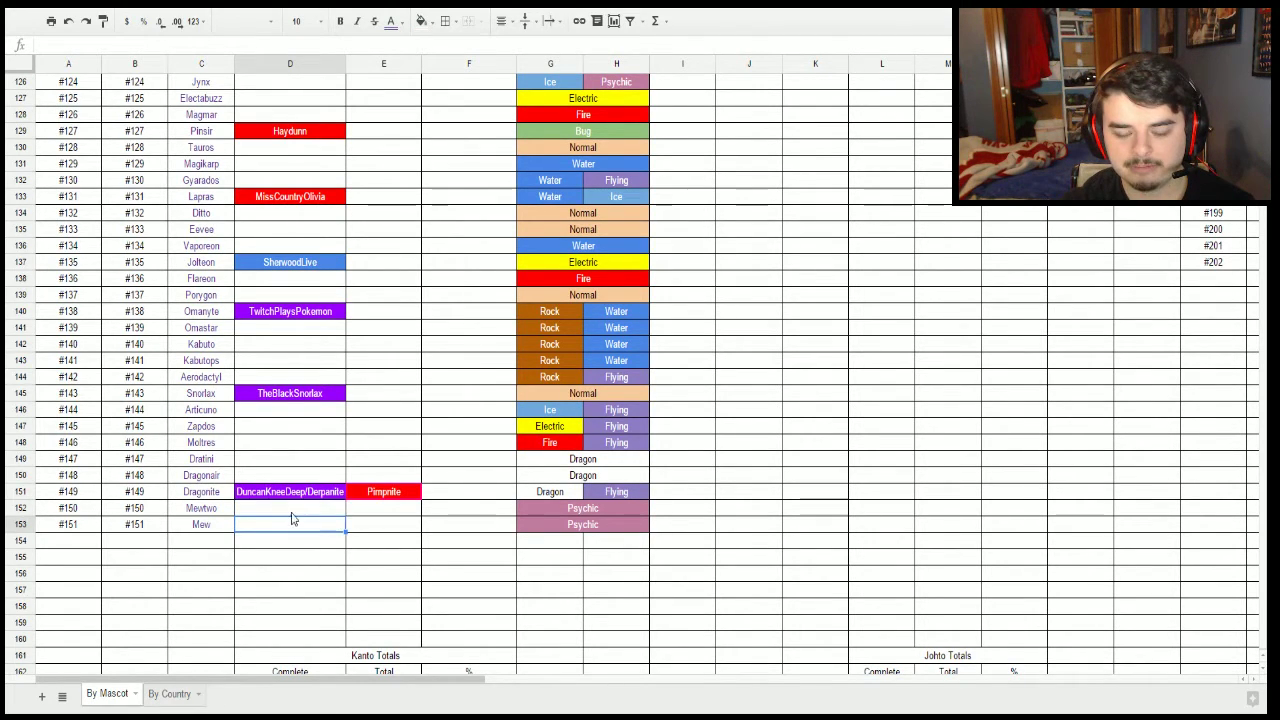
click(293, 530)
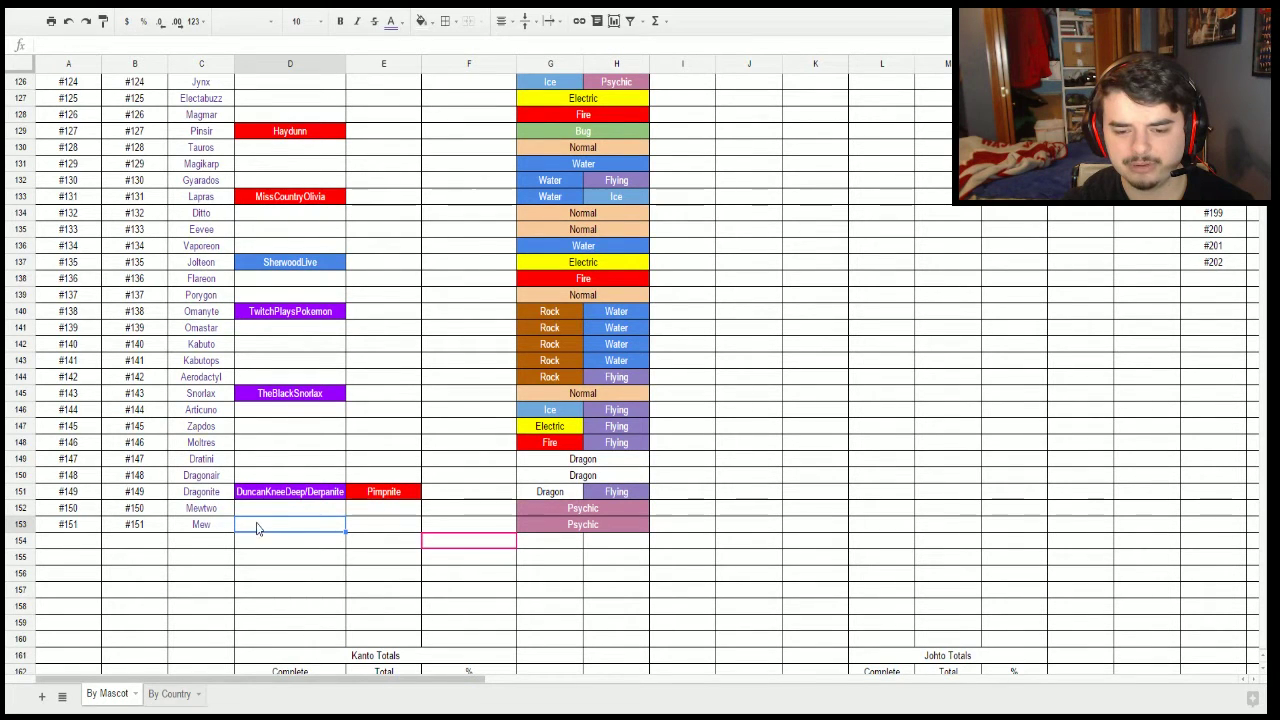
drag(263, 521, 290, 510)
click(290, 510)
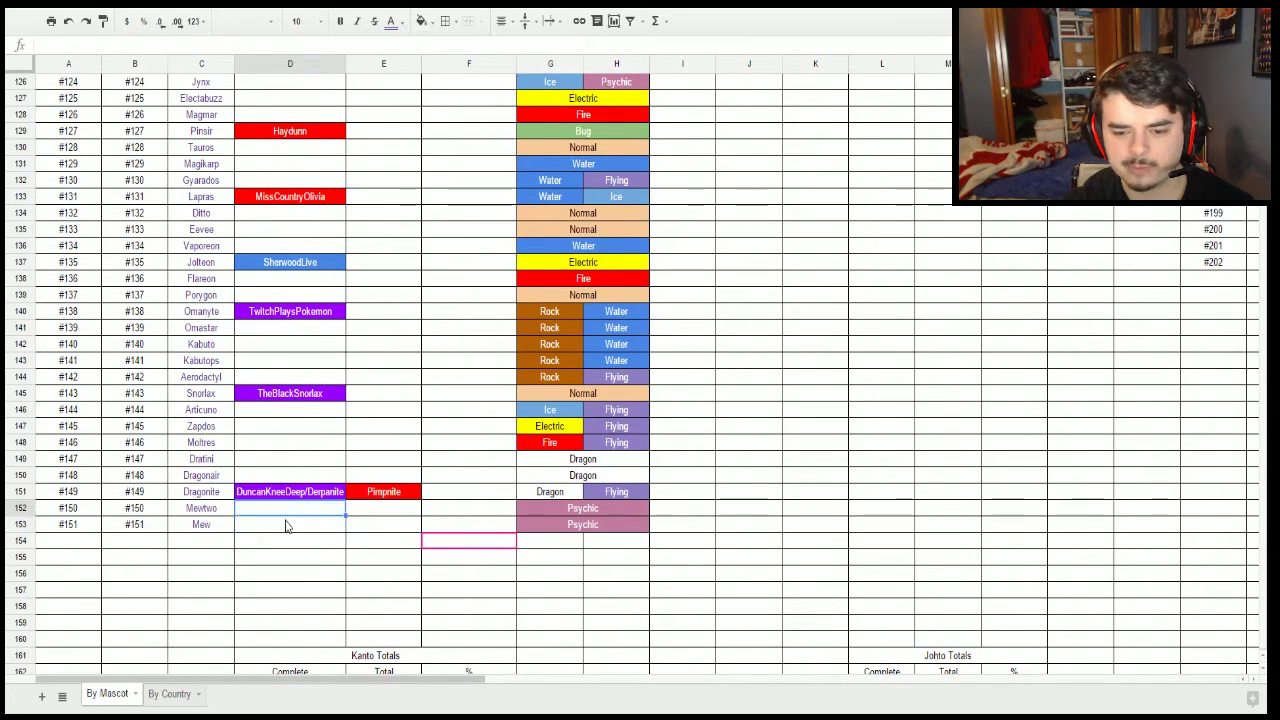
Look through the Generation II Pokémon list and its creator columns, from Chikorita onward.
scroll(290, 521, up, 10)
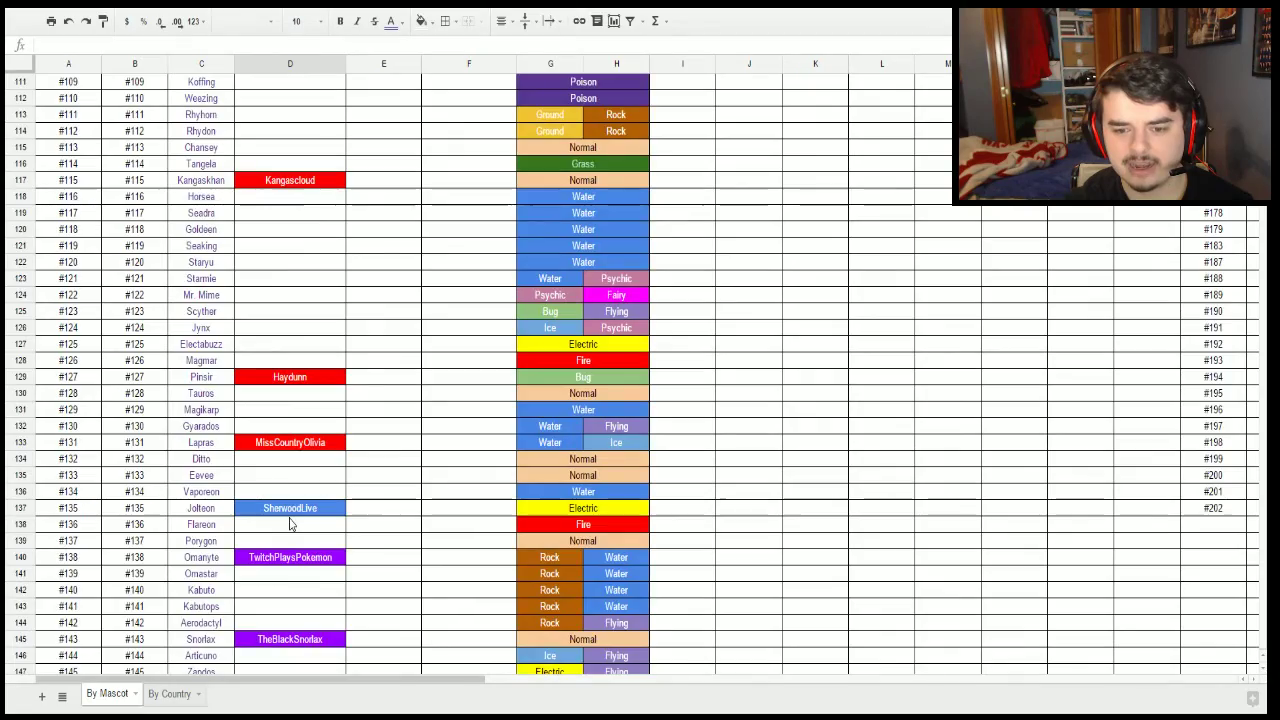
scroll(290, 524, up, 15)
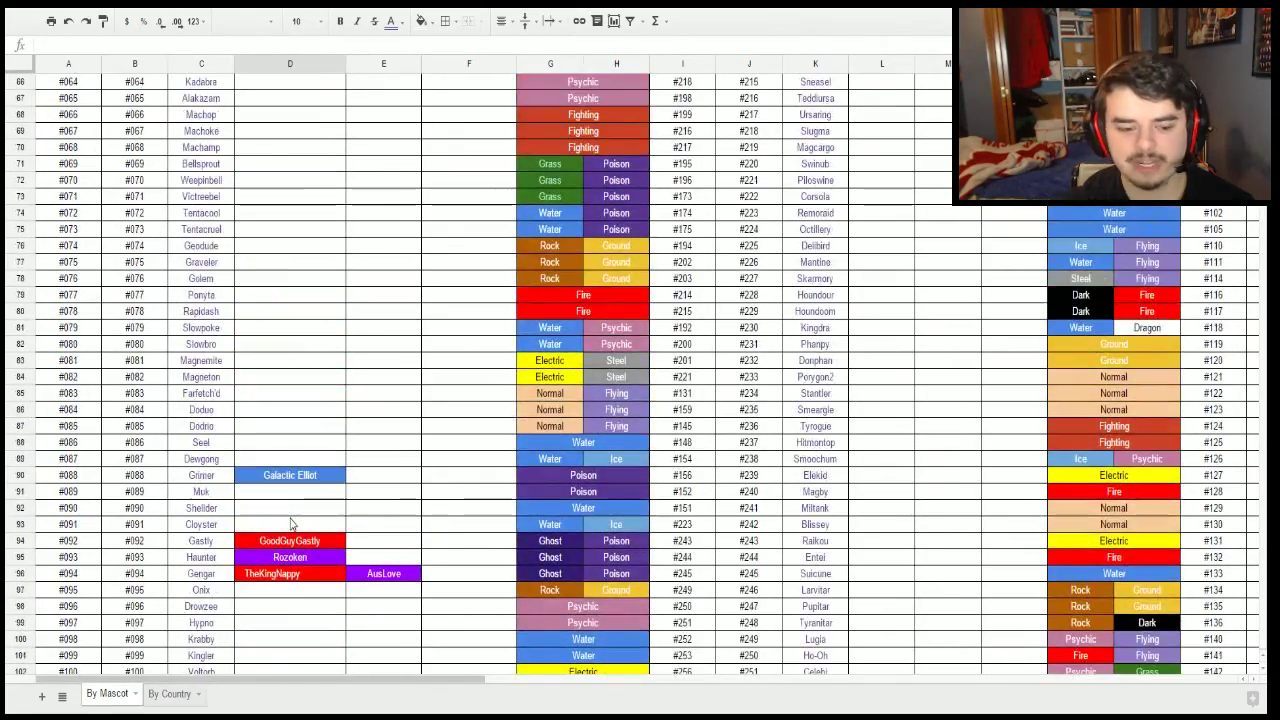
scroll(290, 524, up, 5)
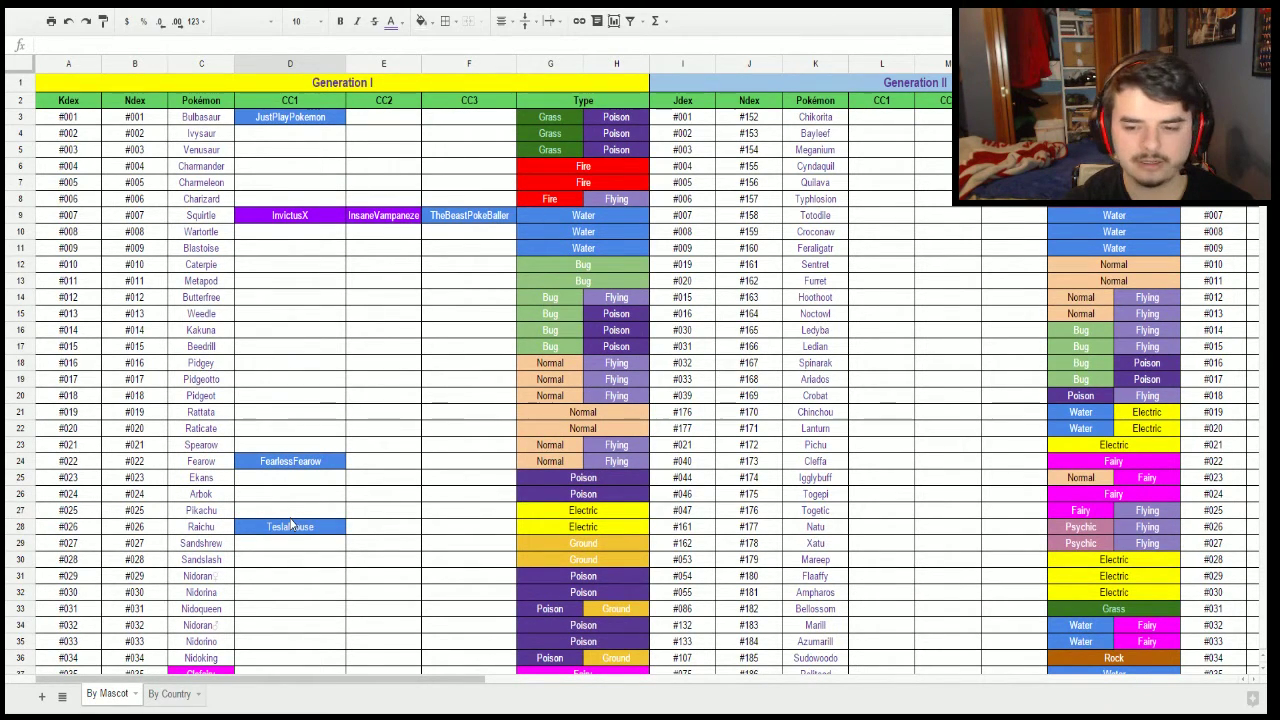
click(296, 219)
click(443, 287)
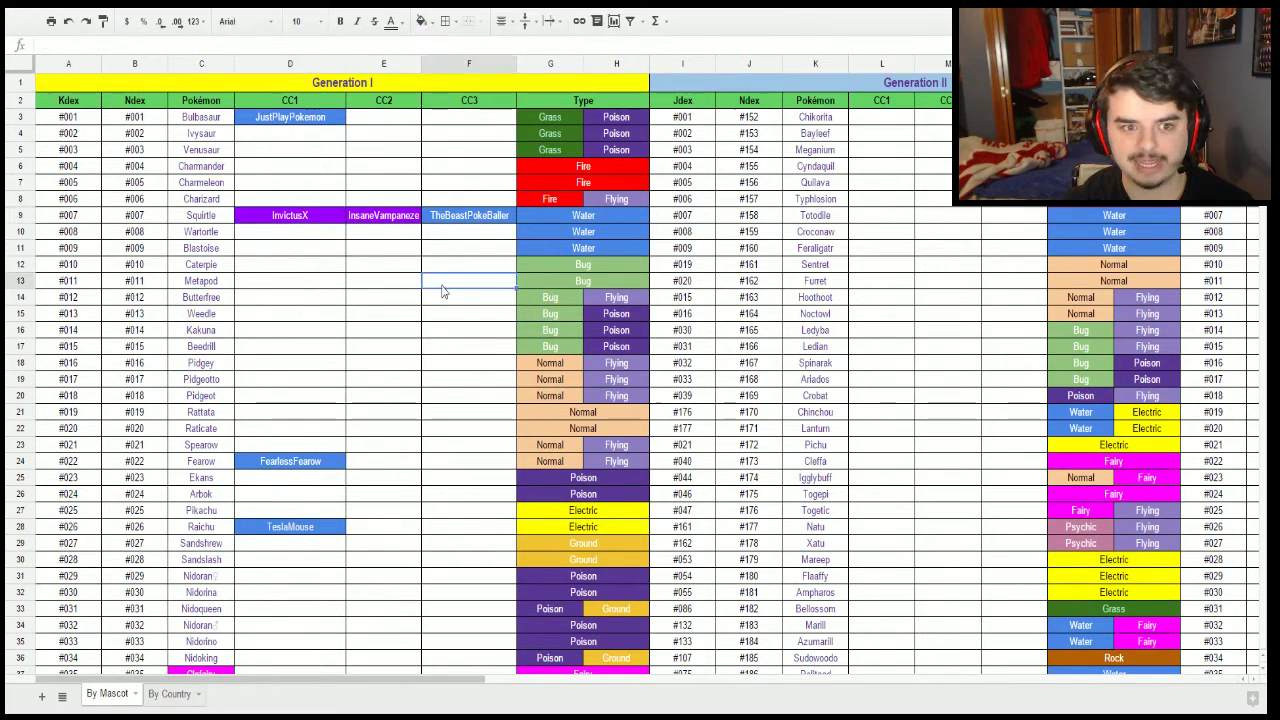
click(750, 348)
key(Right)
key(Right)
key(Right)
key(Right)
key(Right)
key(Right)
key(Right)
key(Right)
key(Right)
key(Right)
key(Right)
key(Right)
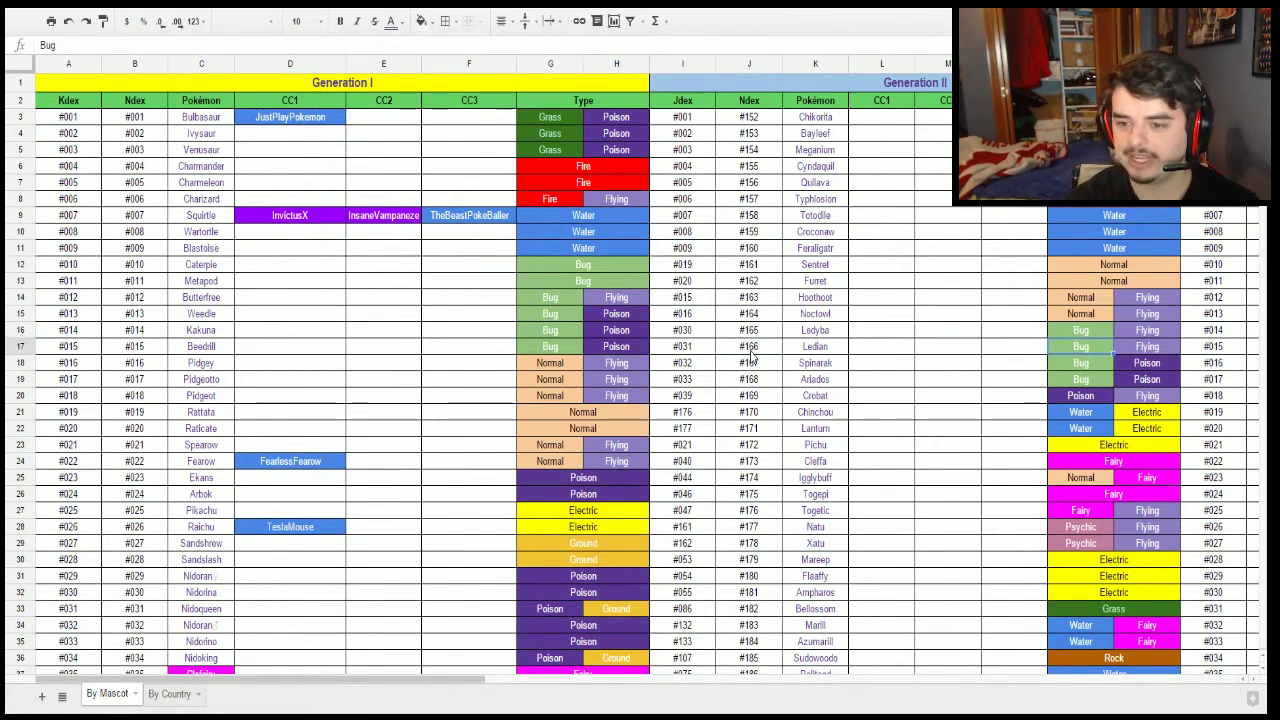
key(Left)
key(Left)
key(Left)
key(Left)
key(Left)
key(Left)
key(Left)
key(Left)
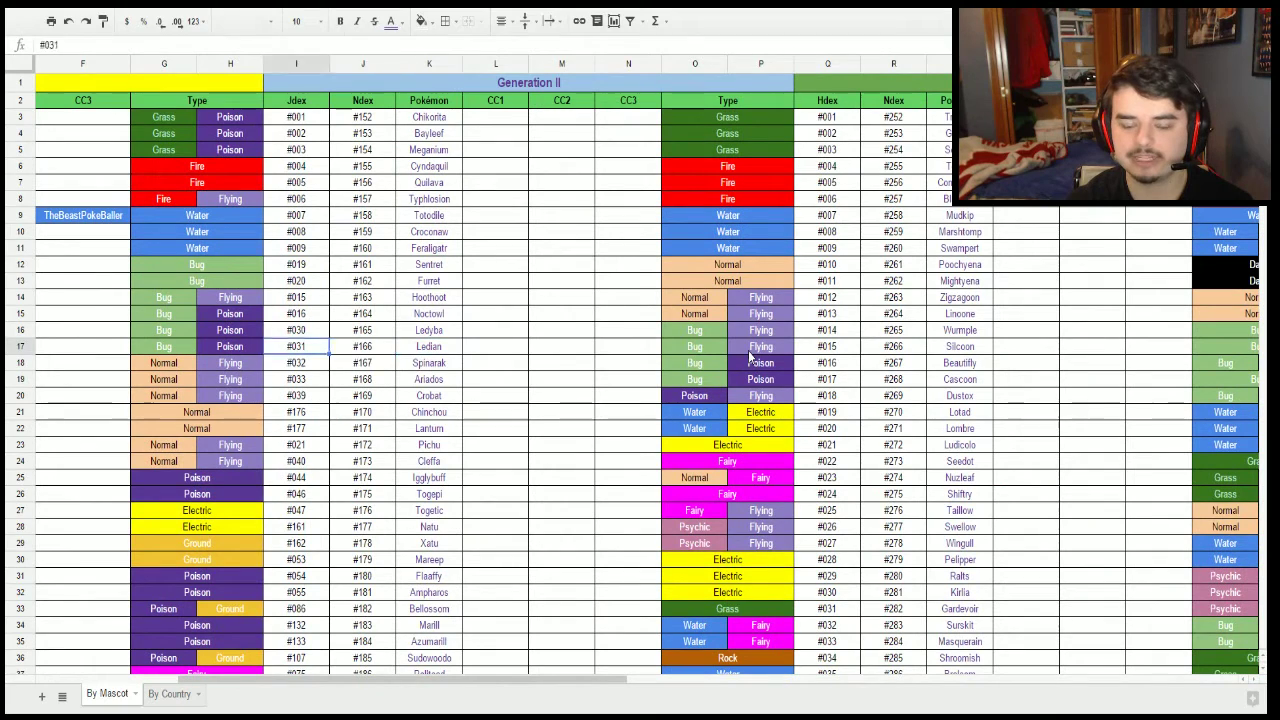
key(Left)
key(Left)
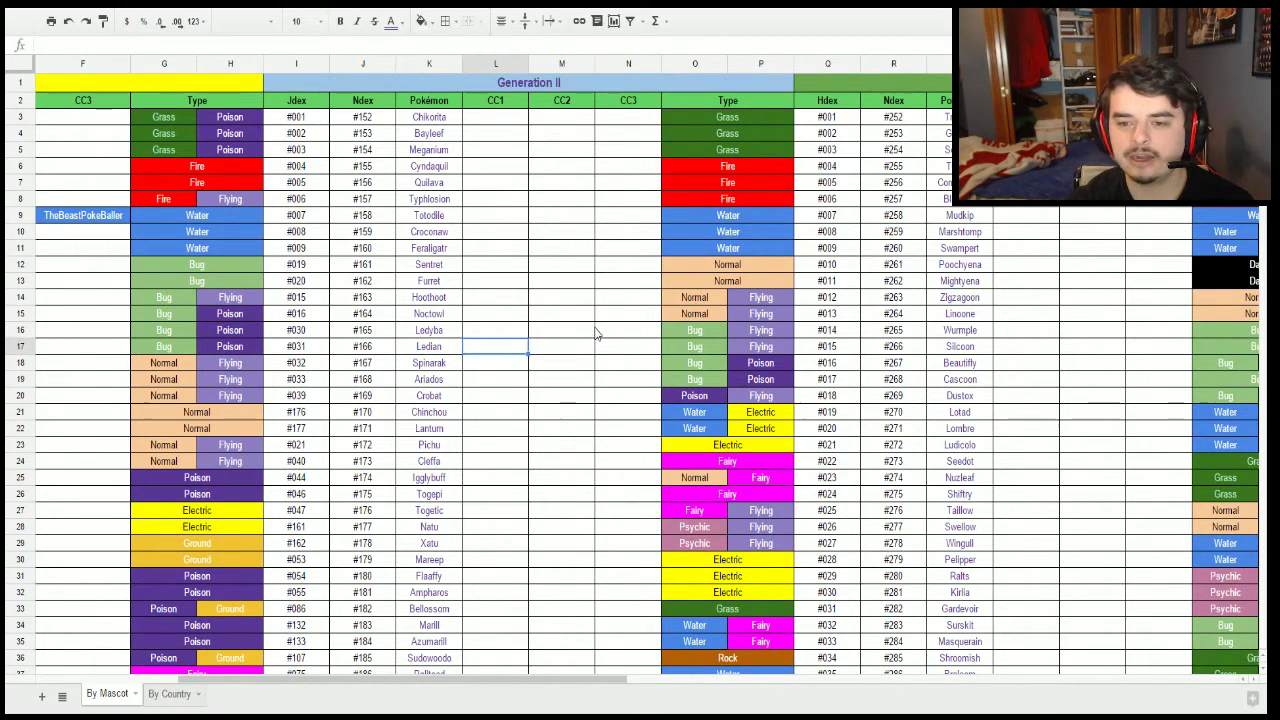
scroll(590, 300, down, 2)
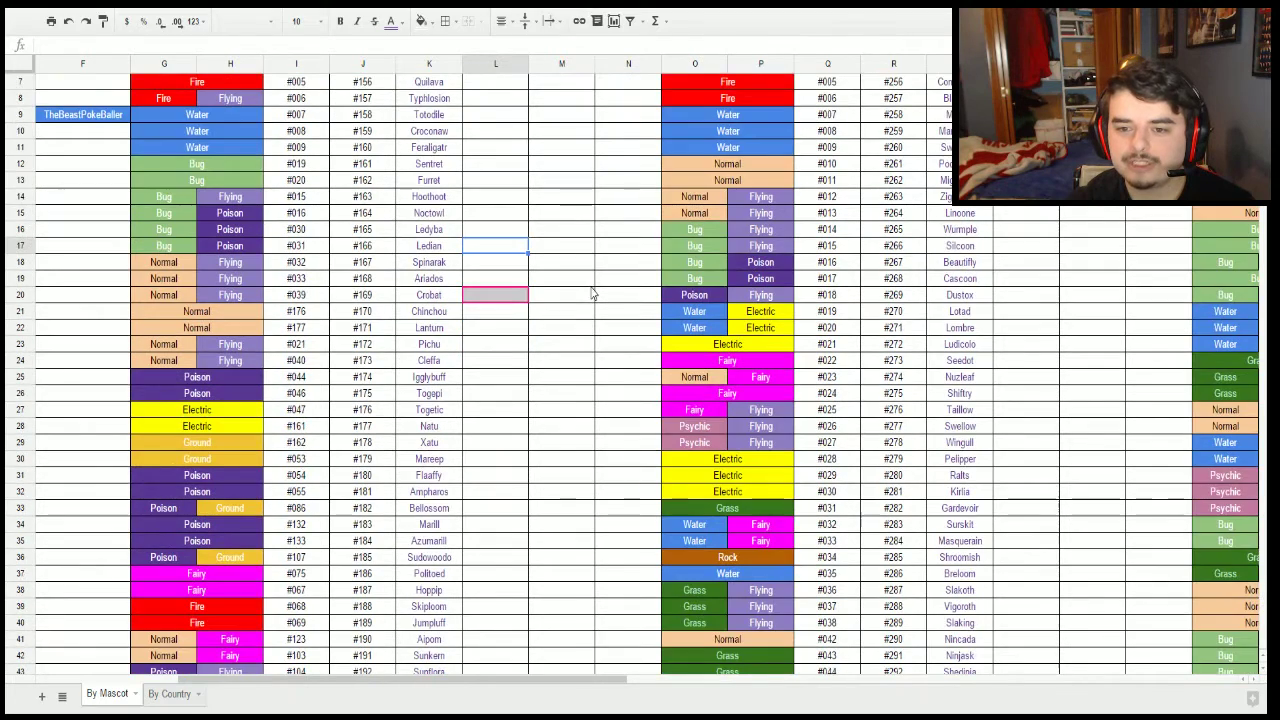
scroll(592, 293, down, 1)
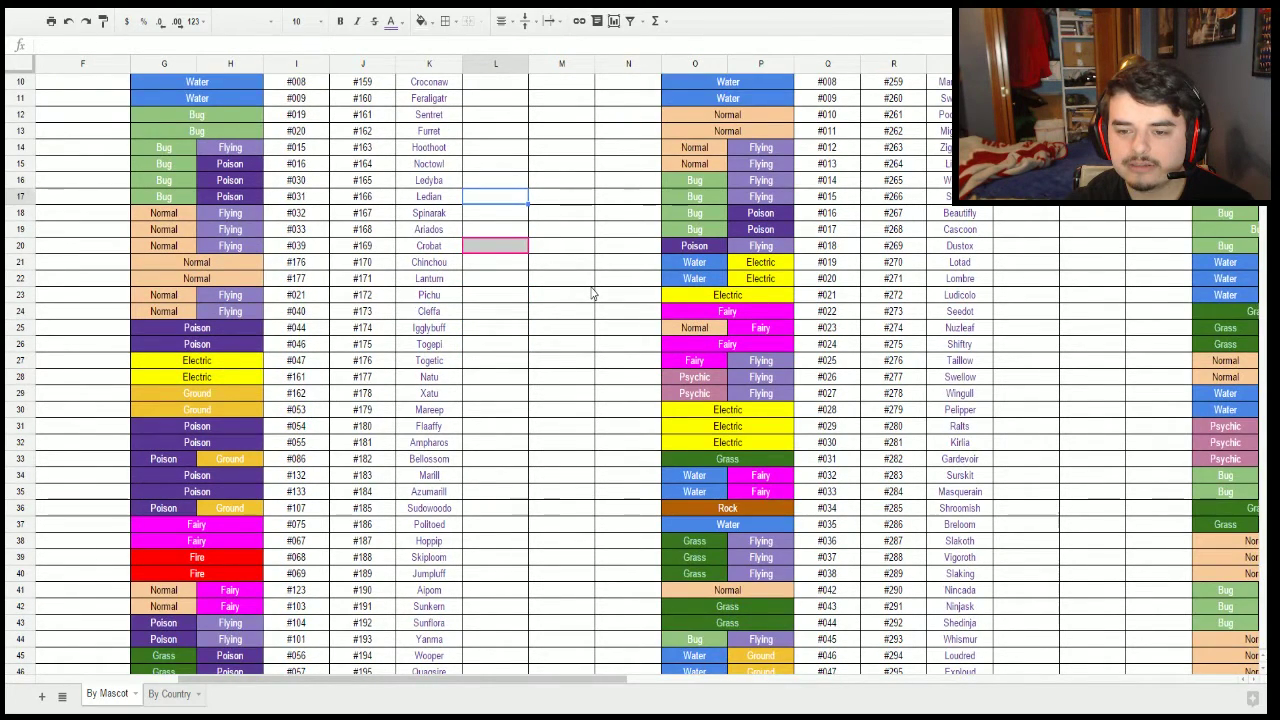
scroll(592, 293, down, 2)
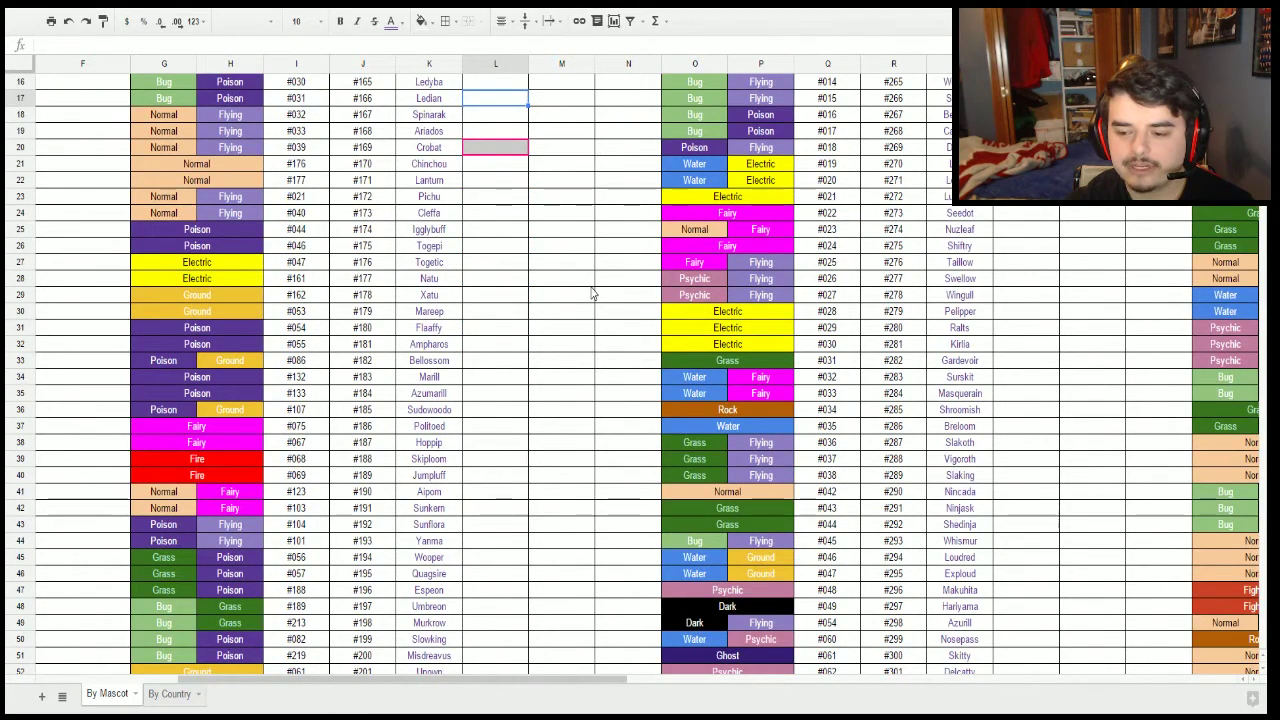
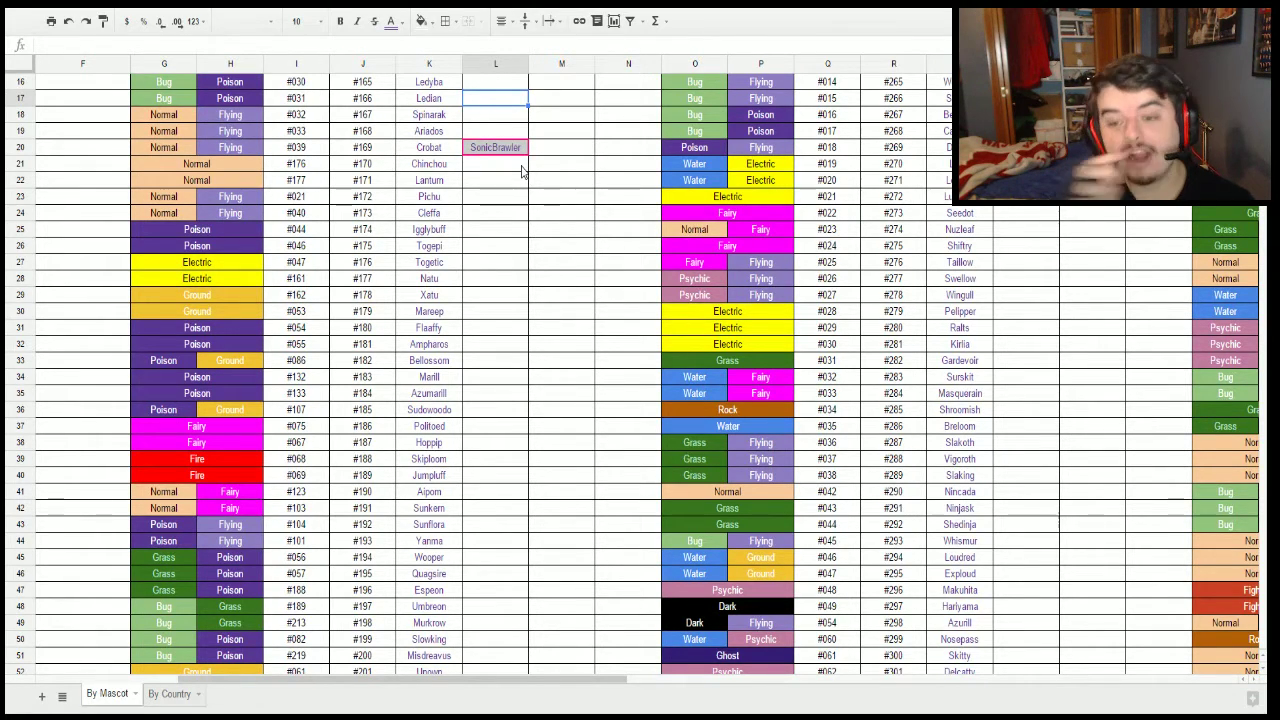
Enter PairofExiles as Crobat's second creator in column M.
click(553, 147)
text(PairofEx)
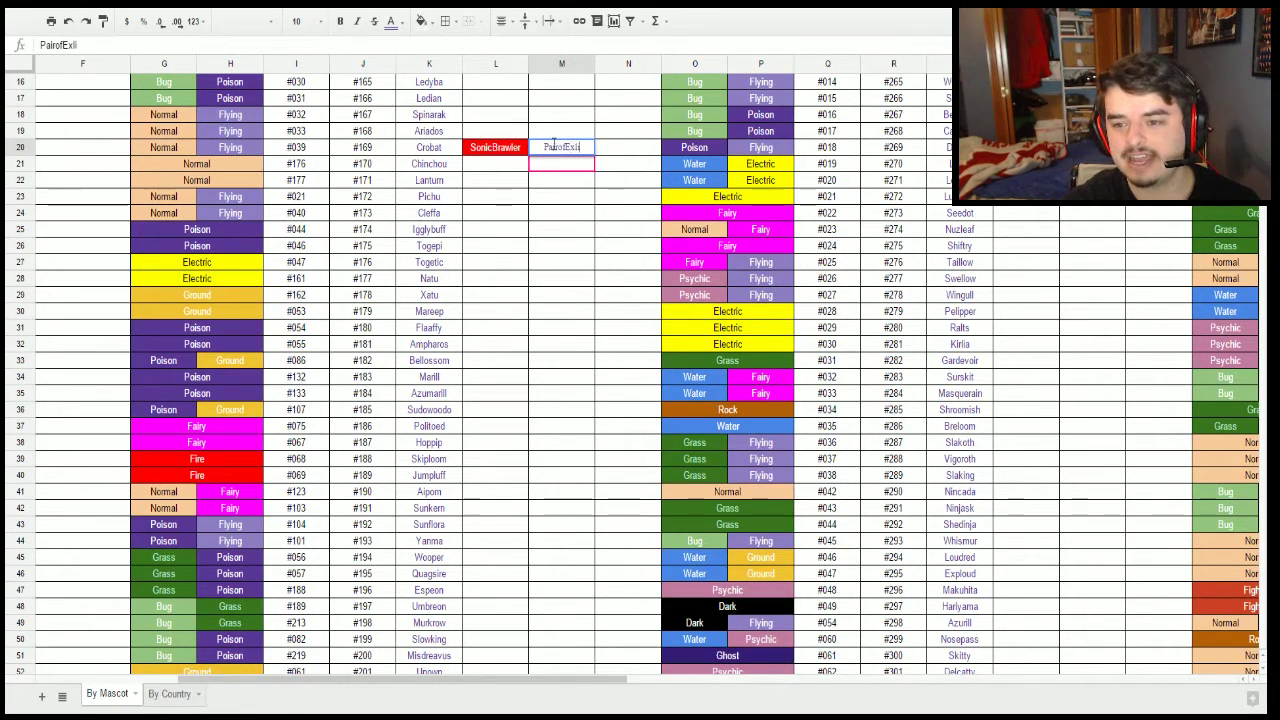
text(iles)
key(Return)
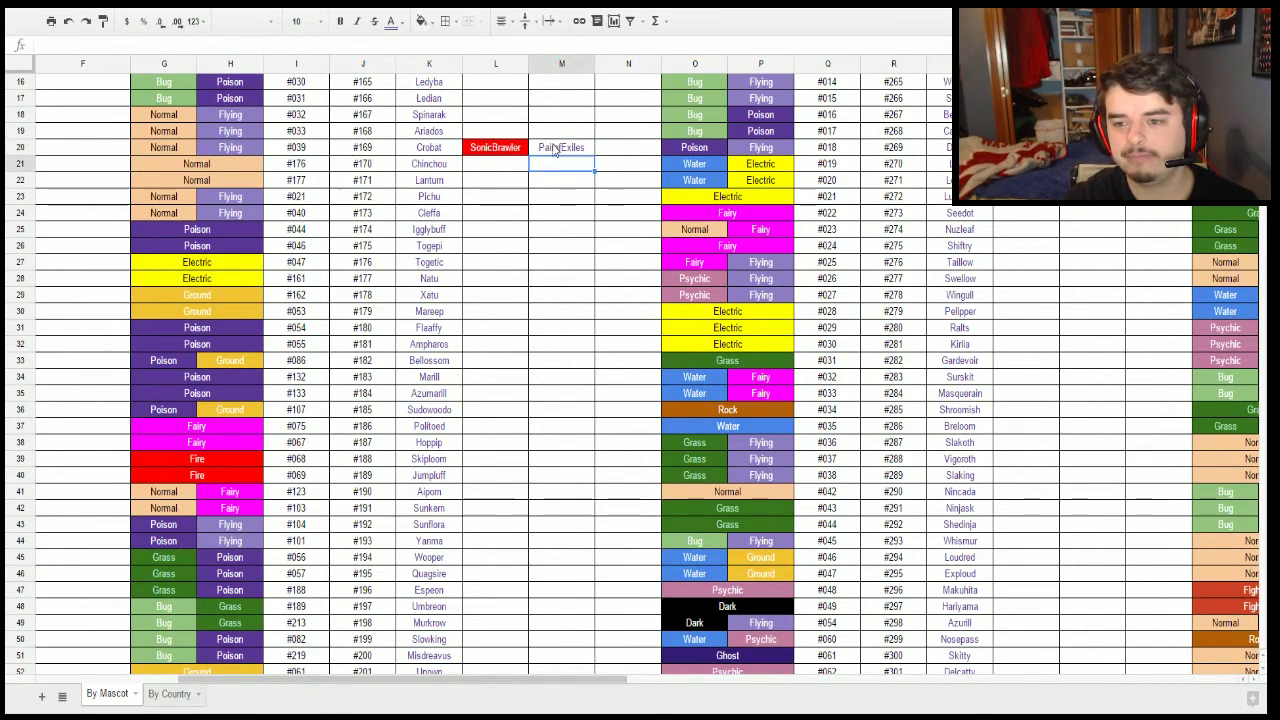
Format Crobat's PairofExiles cell in column M with a purple fill and white text.
click(553, 147)
click(395, 22)
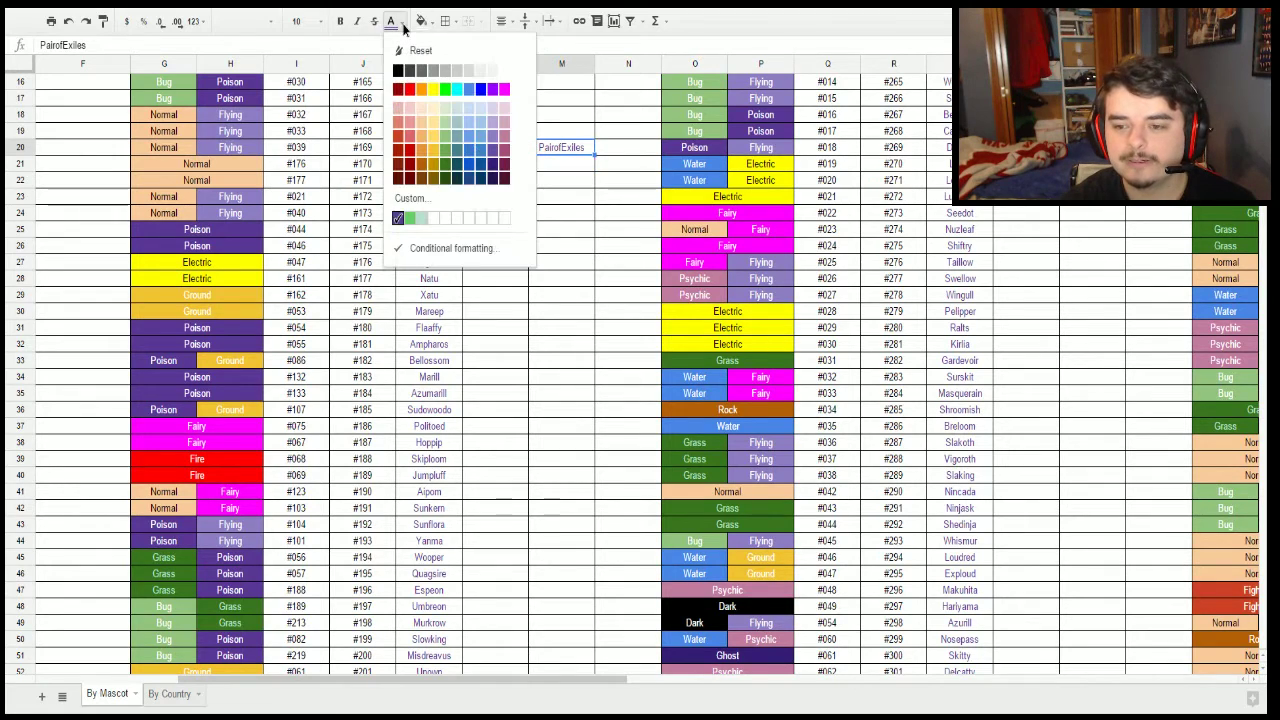
click(493, 100)
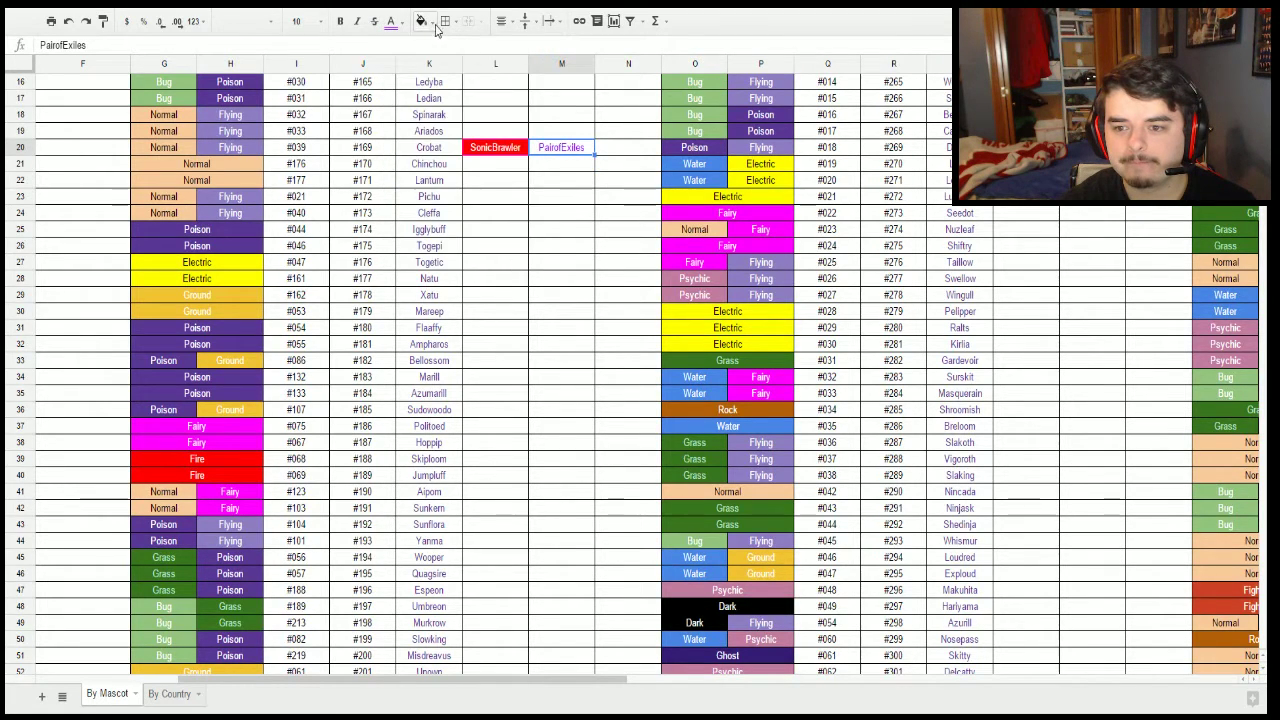
click(421, 21)
click(513, 90)
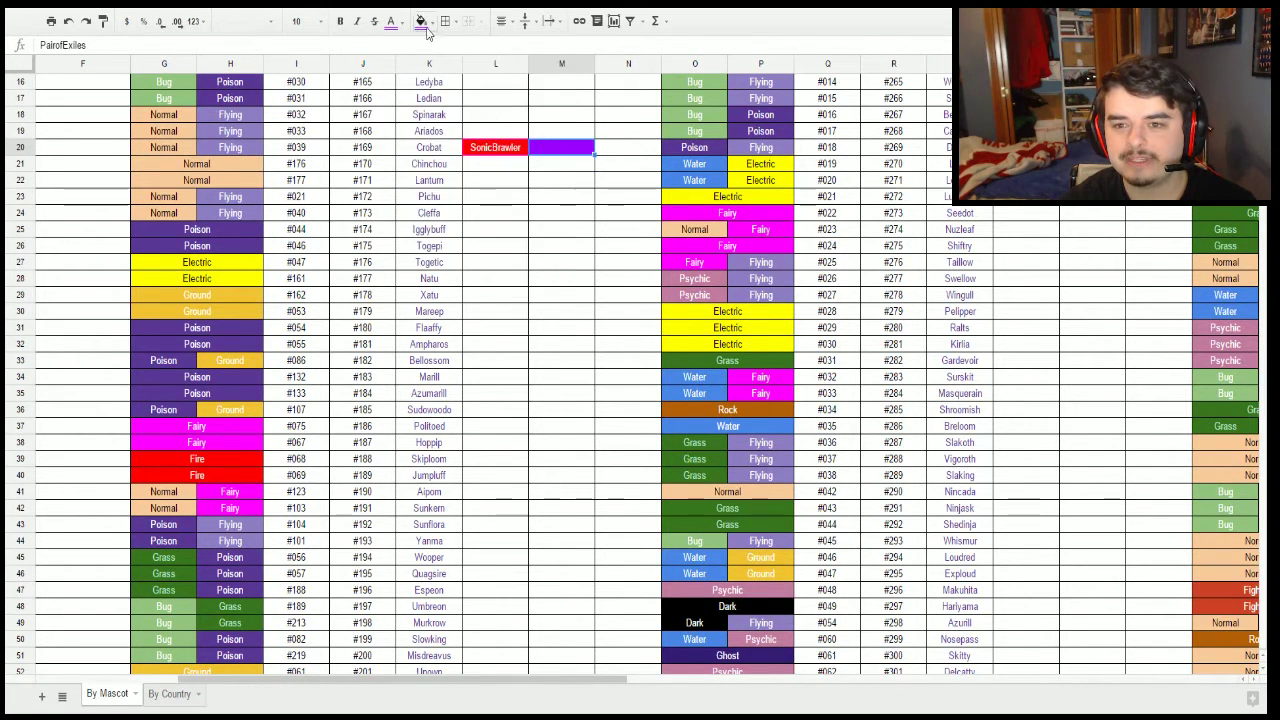
click(391, 21)
click(503, 66)
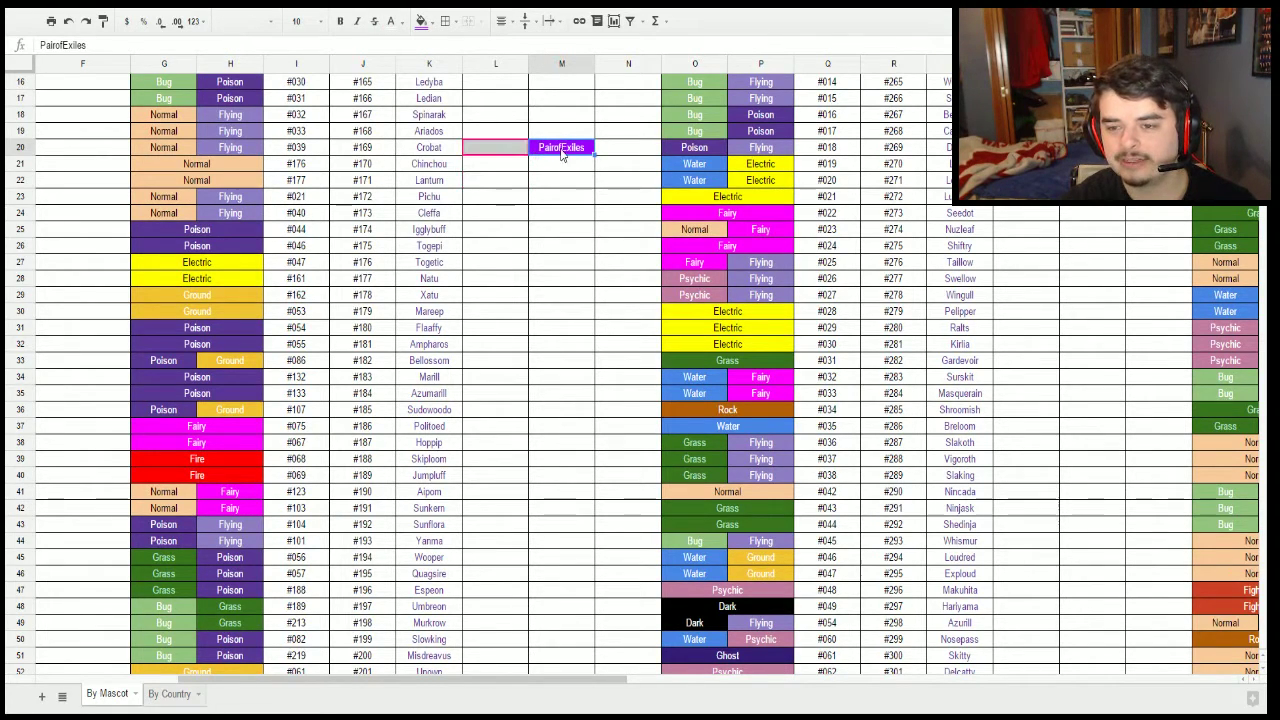
Enter PairofExiles as Crobat's first creator in column L.
key(Left)
text(PairofExiles)
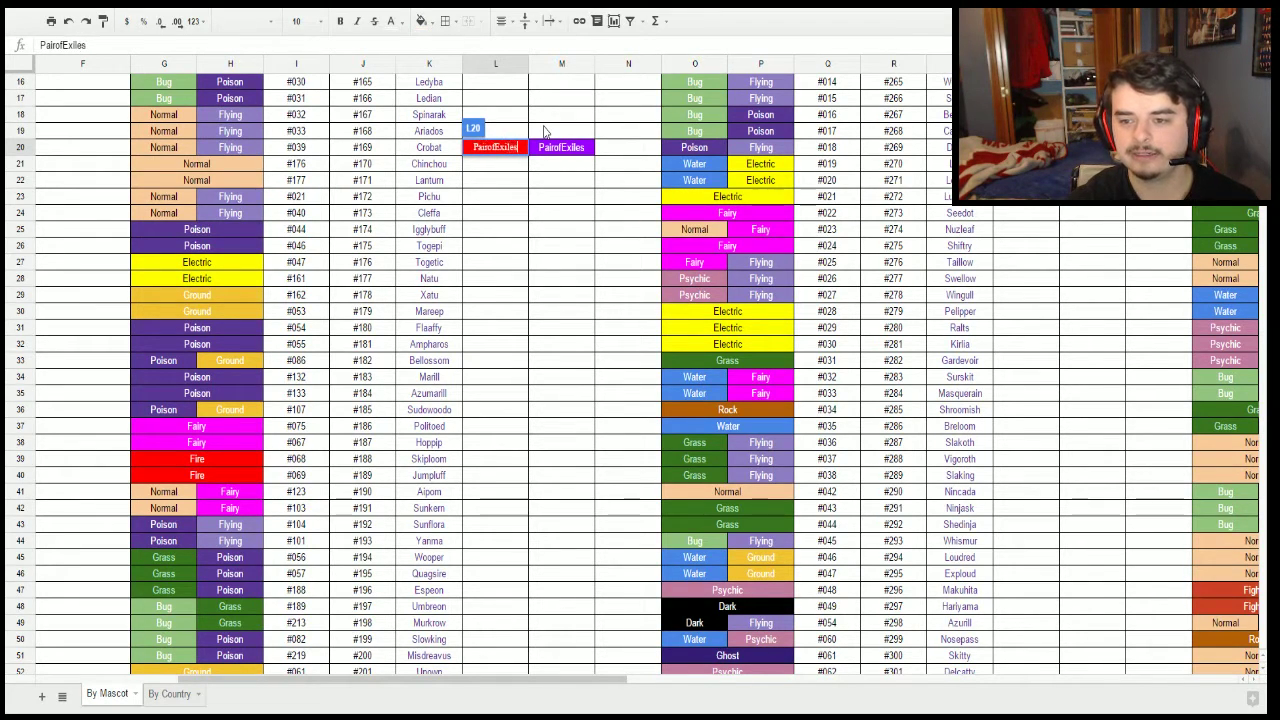
key(Escape)
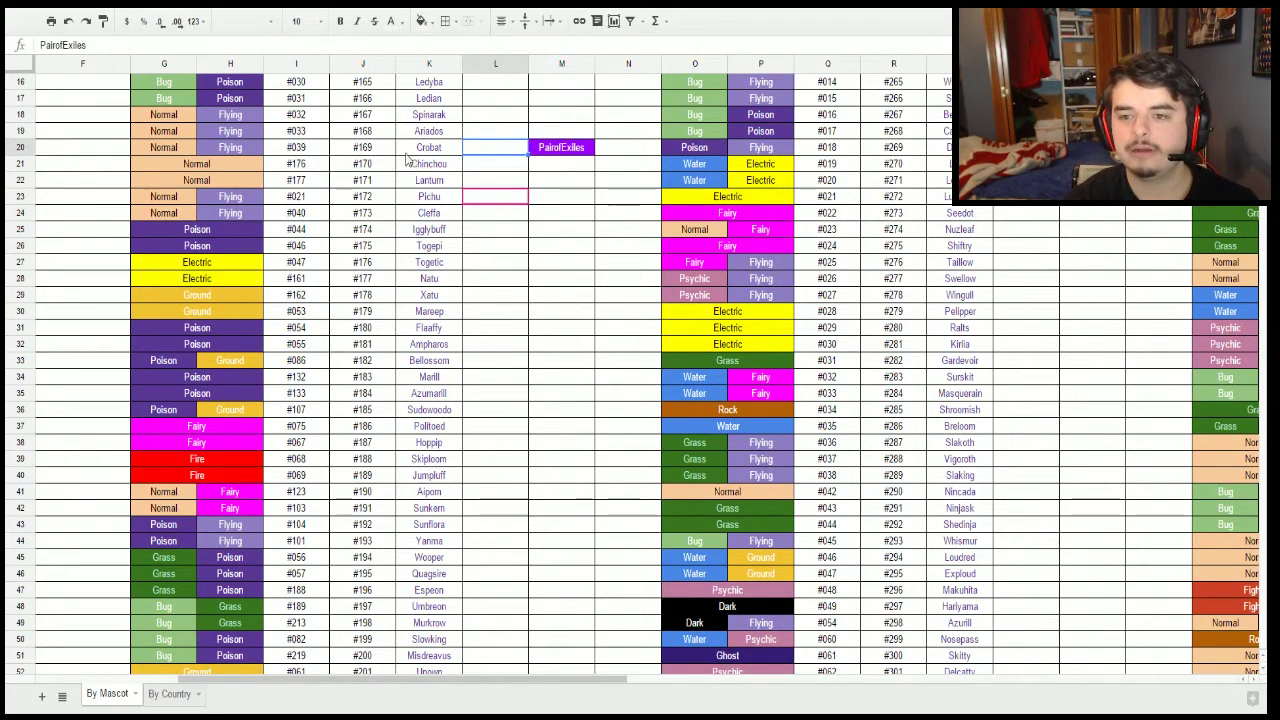
Format Crobat's PairofExiles cell in column L with a purple fill and white text.
click(428, 22)
click(532, 89)
click(403, 23)
click(512, 70)
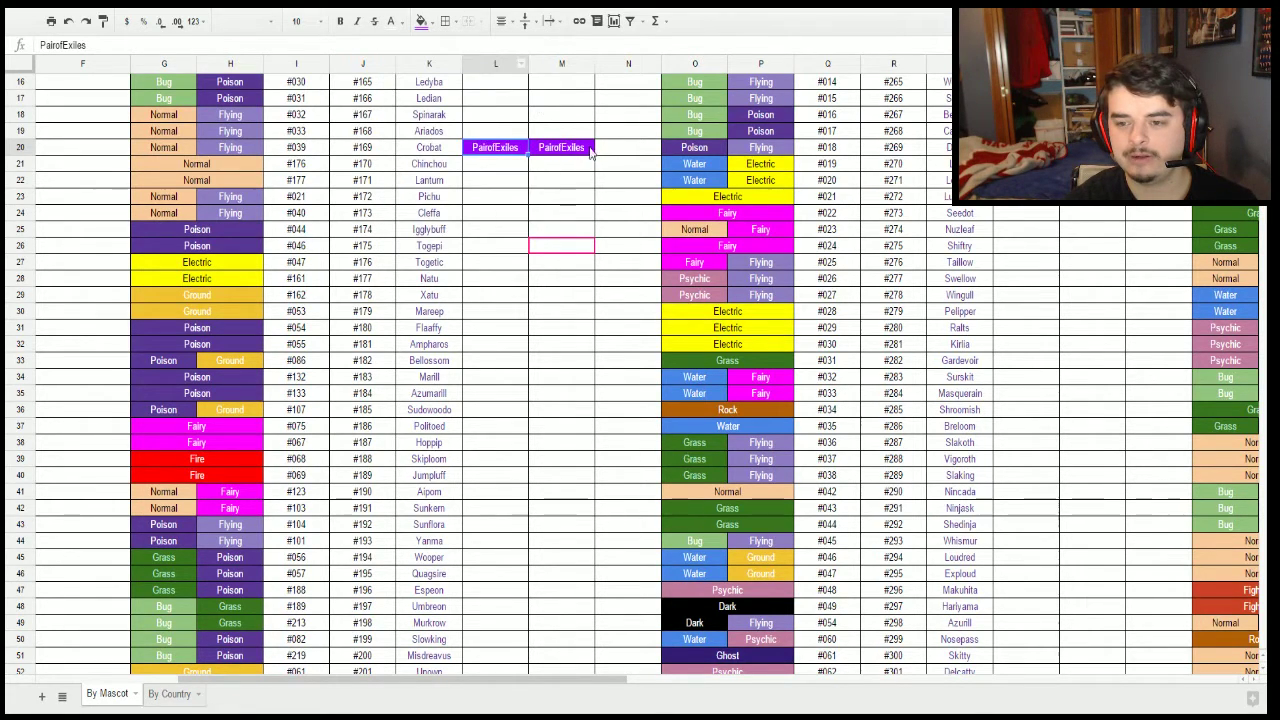
click(543, 204)
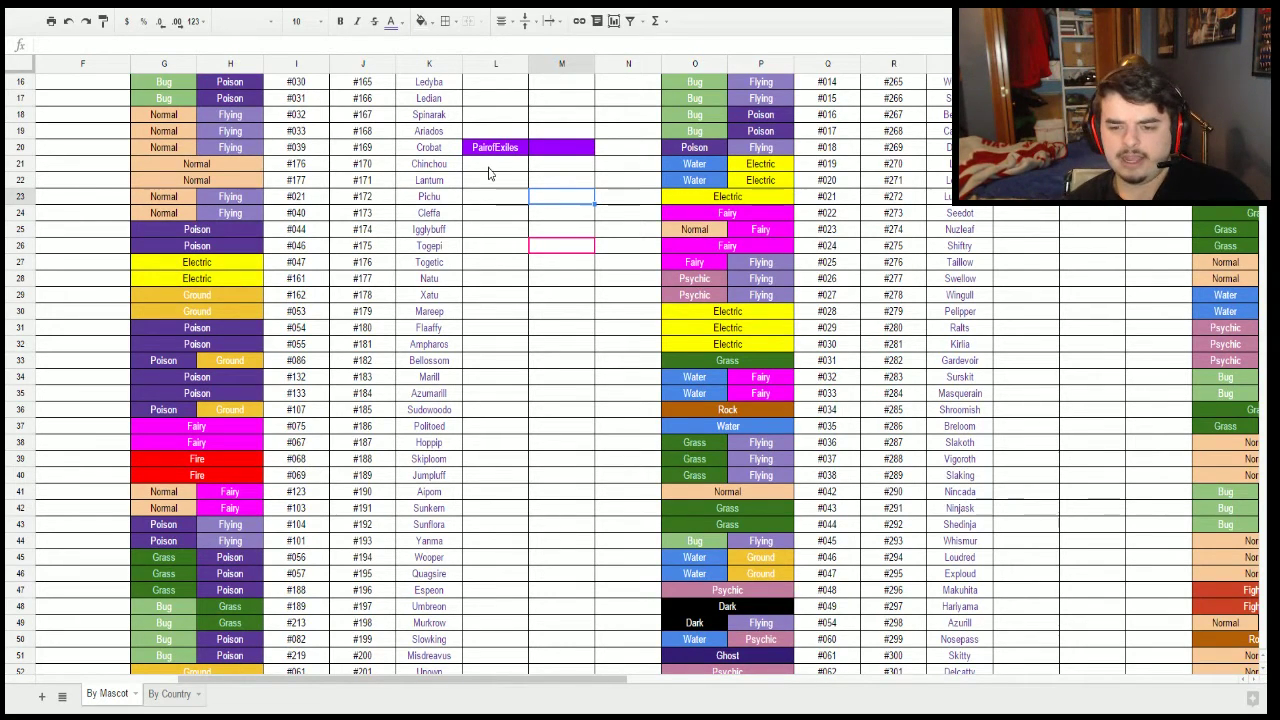
Enter JasonPlaysPokemon as Ampharos's creator in column L and fit the column width to the name.
click(481, 350)
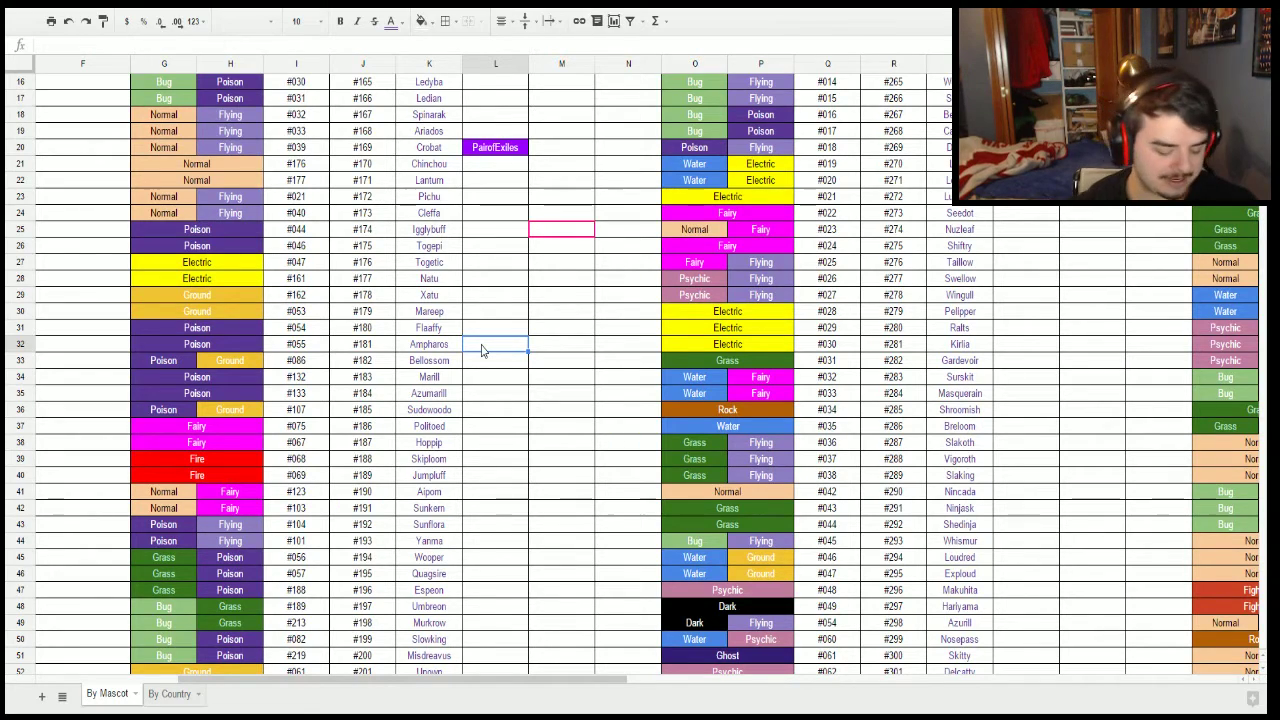
text(Jas)
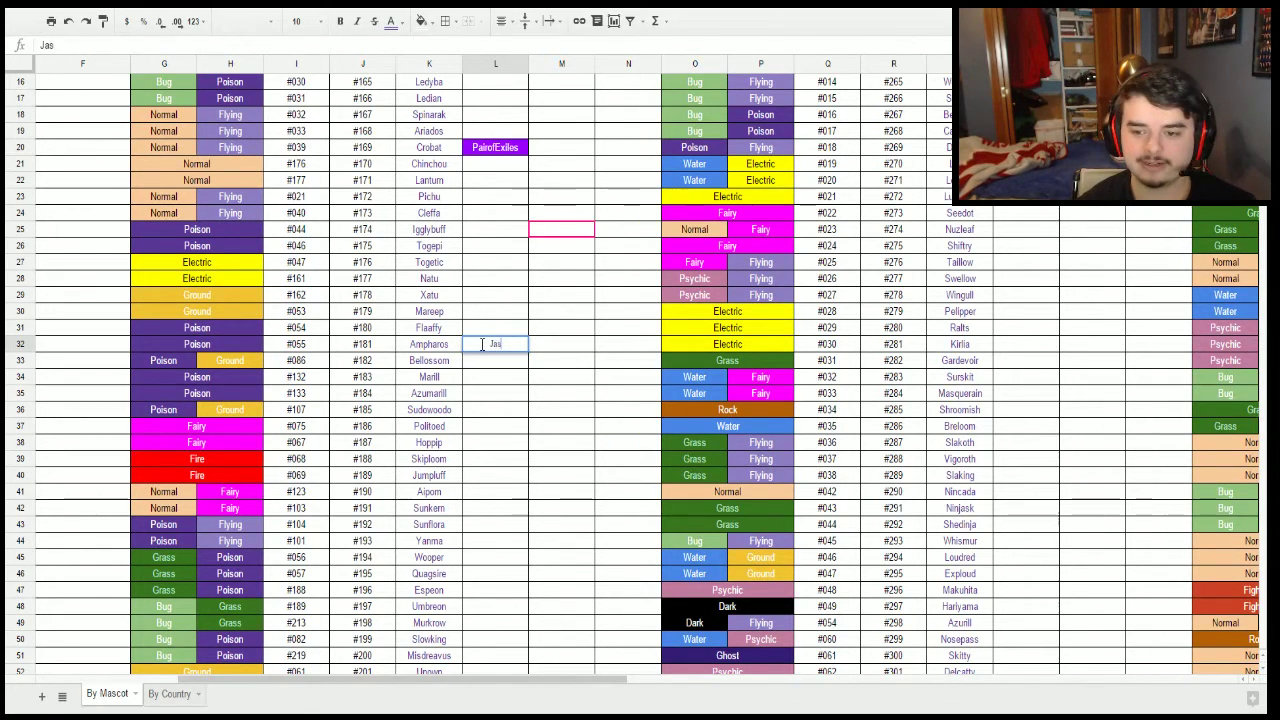
text(onPlaysPokemon)
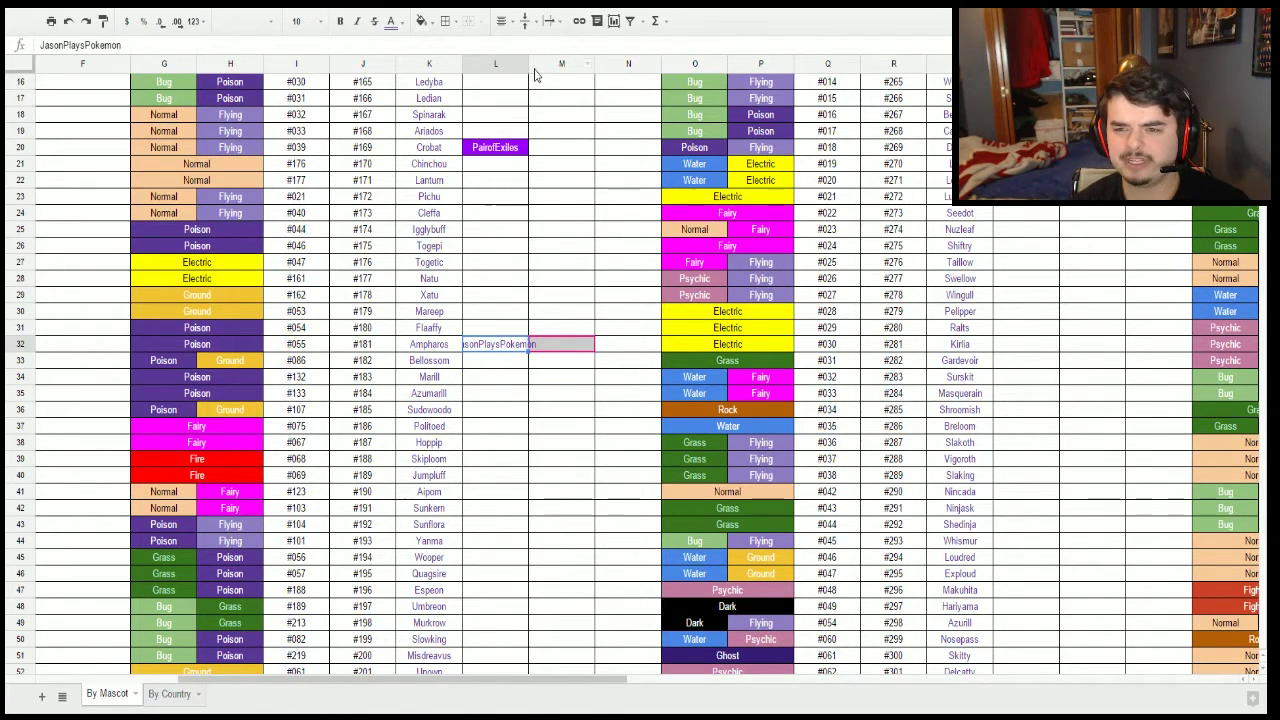
double_click(528, 70)
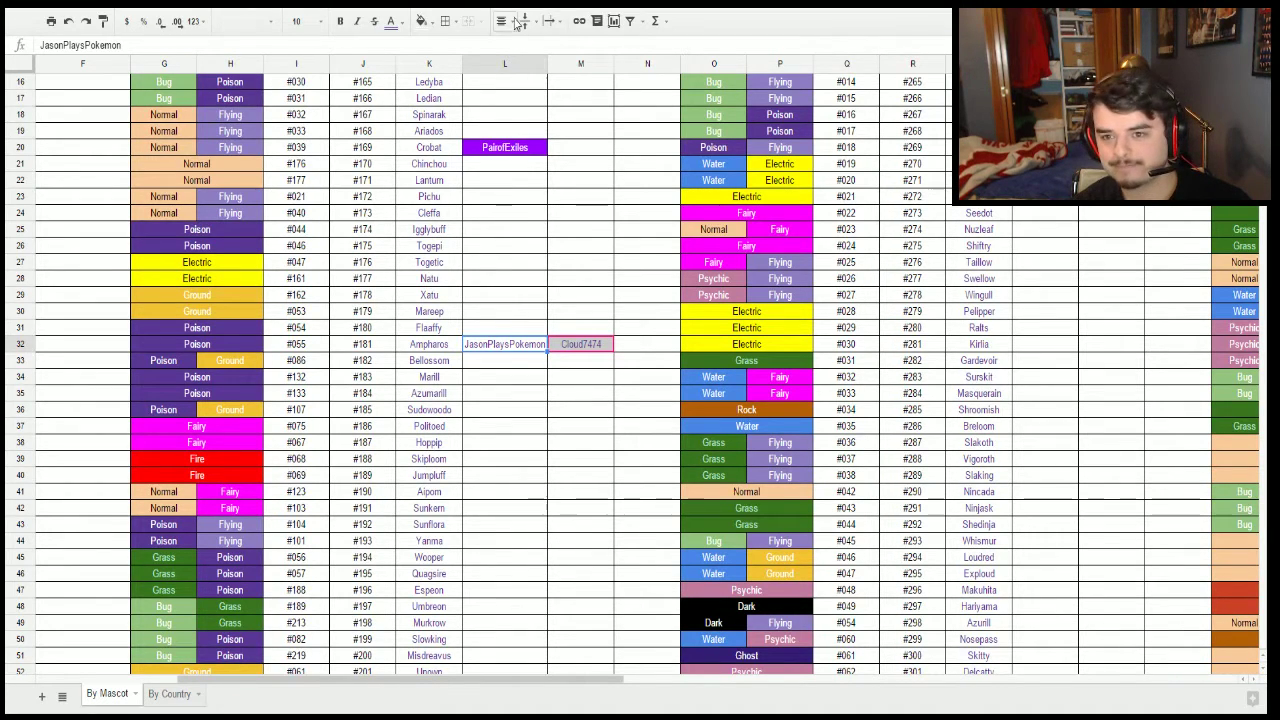
Format Ampharos's JasonPlaysPokemon cell with a red fill and white text.
click(422, 21)
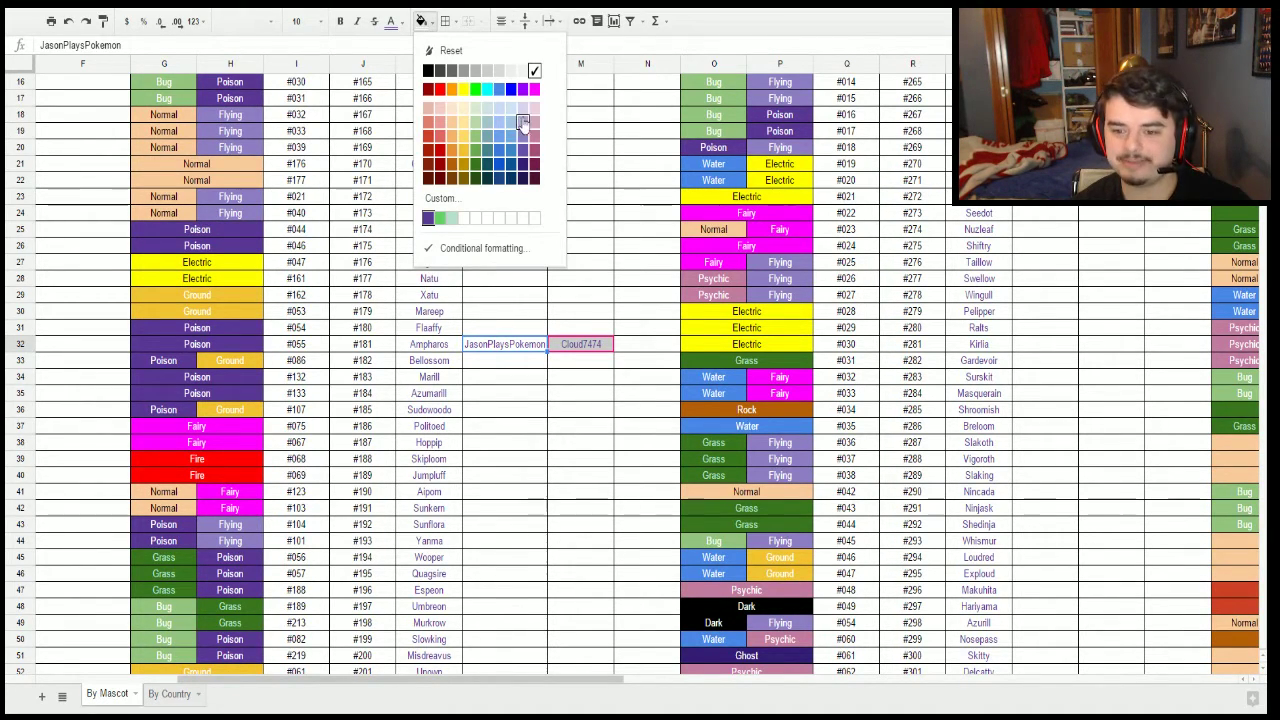
click(439, 92)
click(422, 21)
click(460, 437)
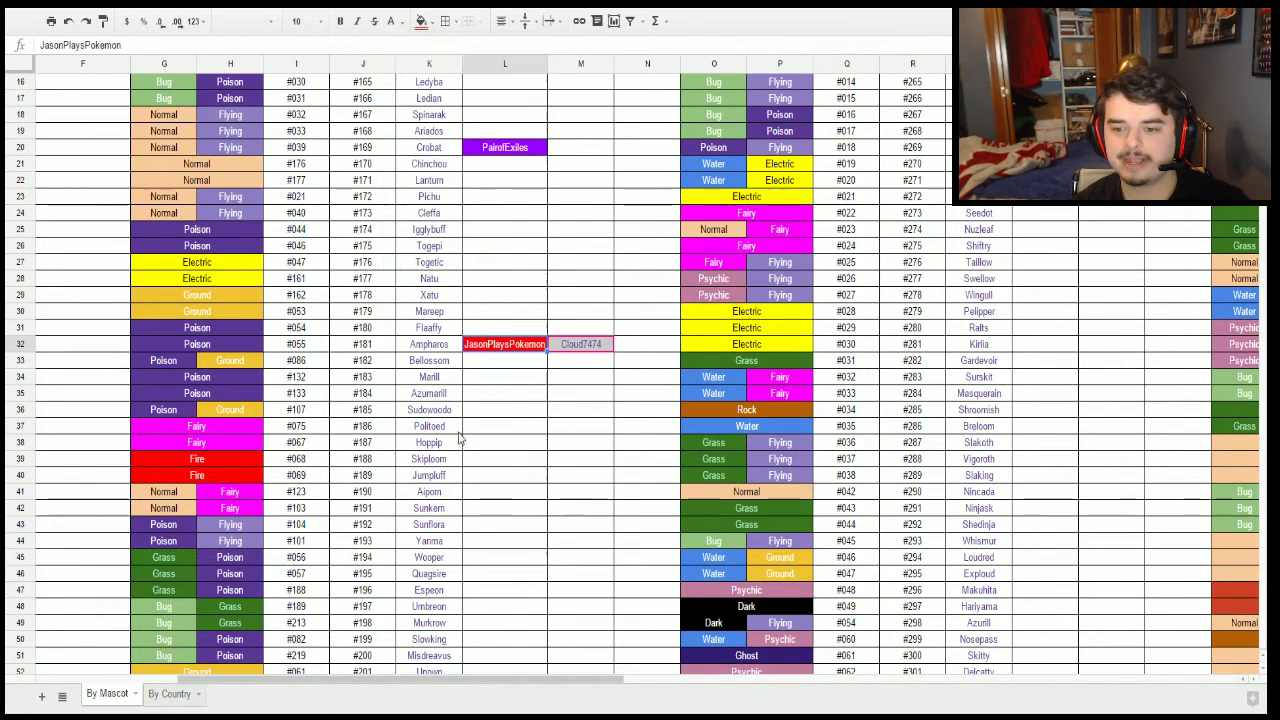
Enter CrimsonCBAD as Arcanine's creator in column D.
click(458, 431)
key(Left)
key(Left)
key(Left)
key(Left)
key(Left)
key(Left)
key(Left)
key(Left)
key(Left)
scroll(335, 397, up, 3)
scroll(326, 394, down, 2)
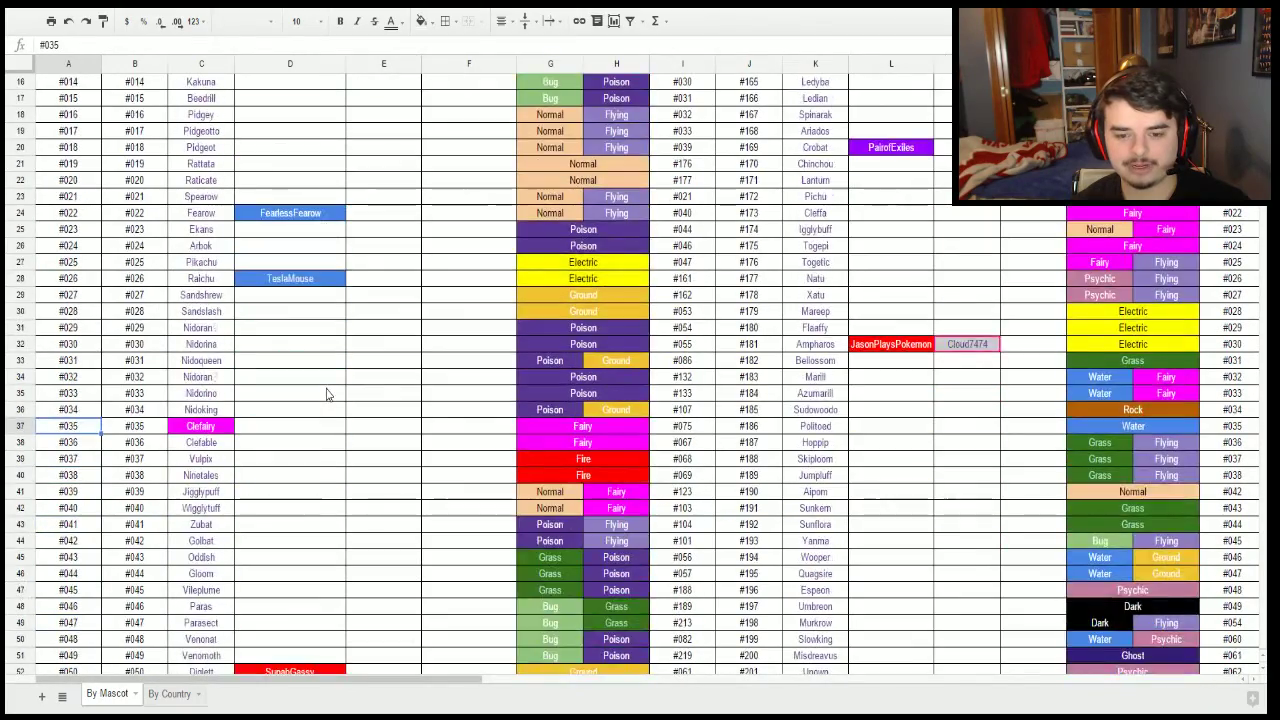
scroll(326, 394, down, 5)
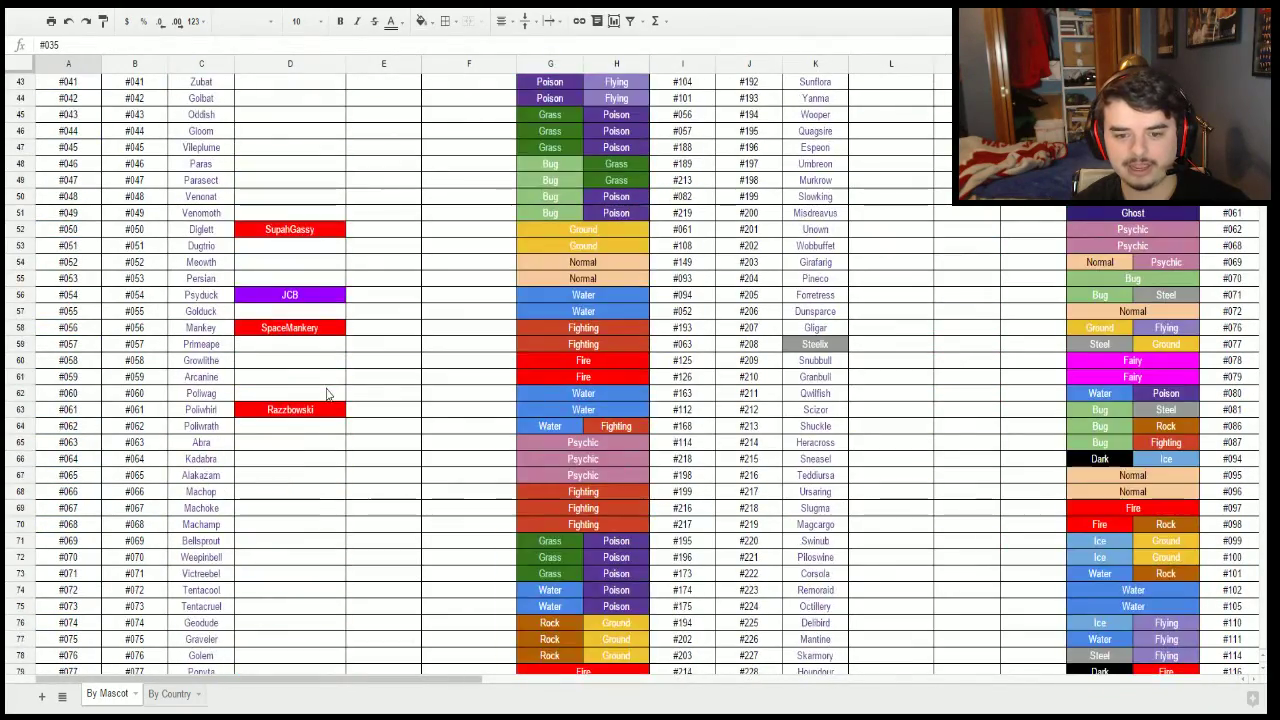
scroll(326, 394, down, 1)
click(292, 328)
text(CrimsonCBAD)
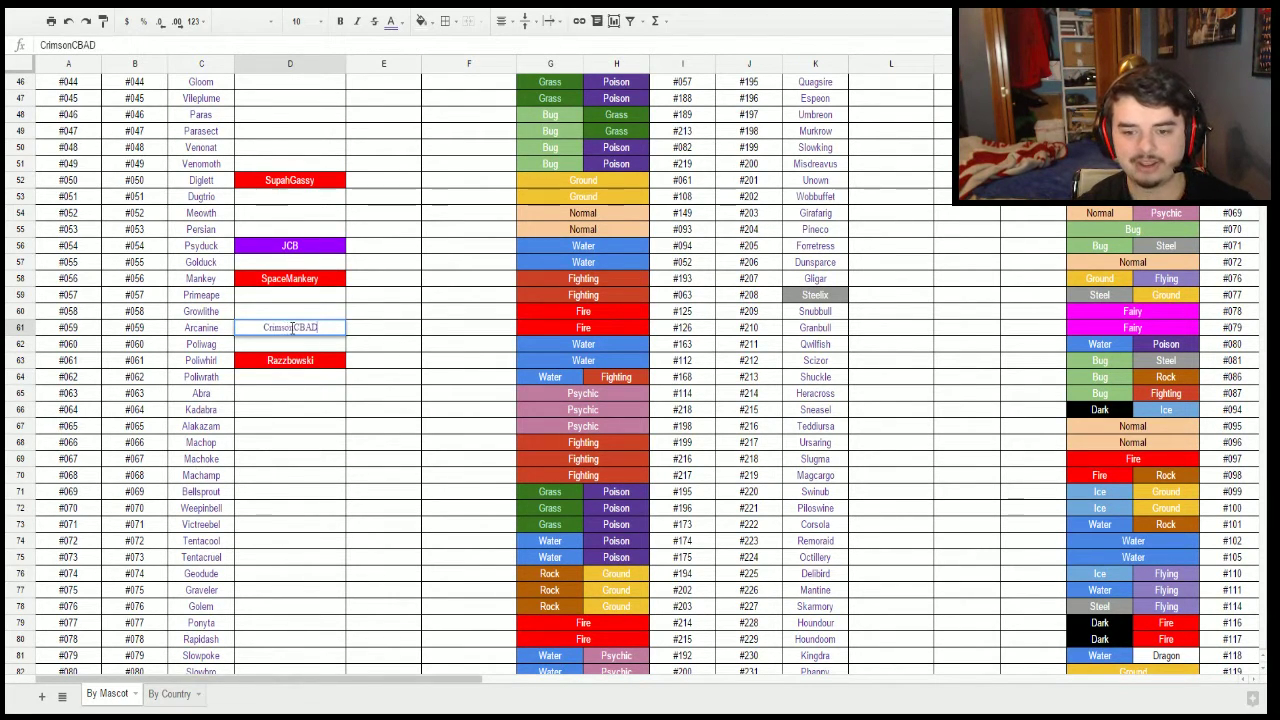
Format Arcanine's CrimsonCBAD cell with a blue fill and white text.
click(291, 328)
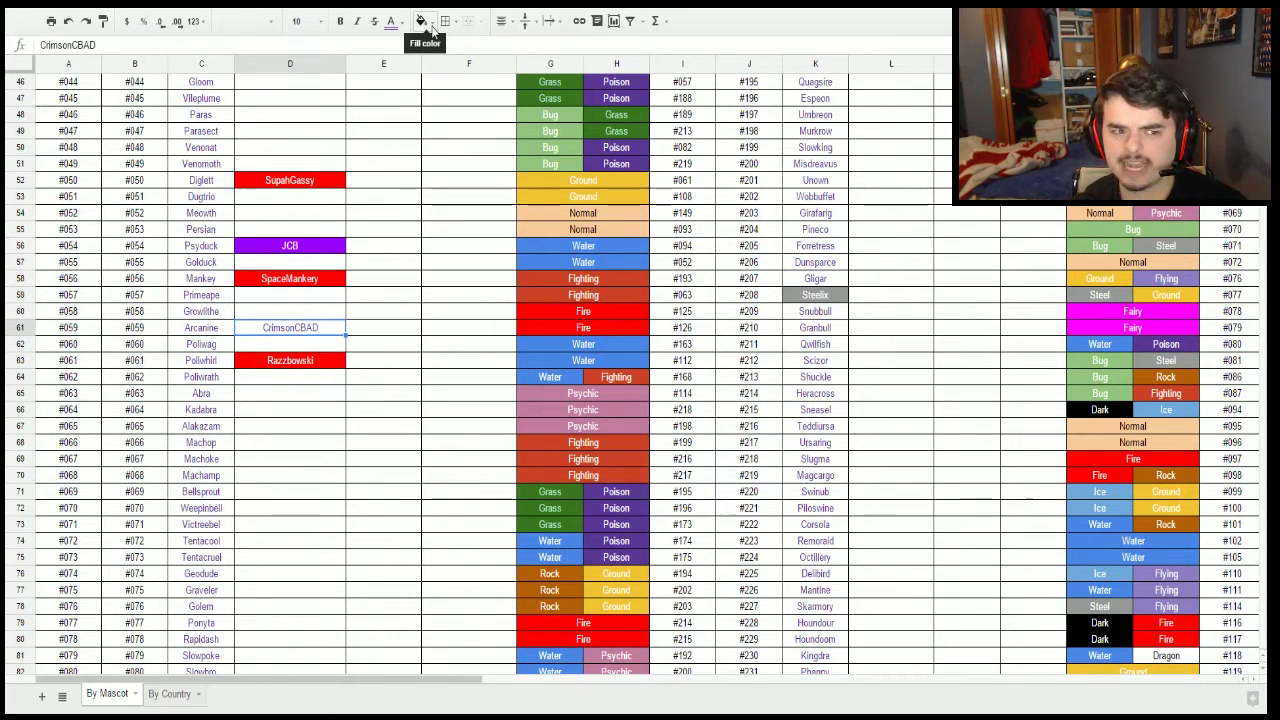
click(431, 24)
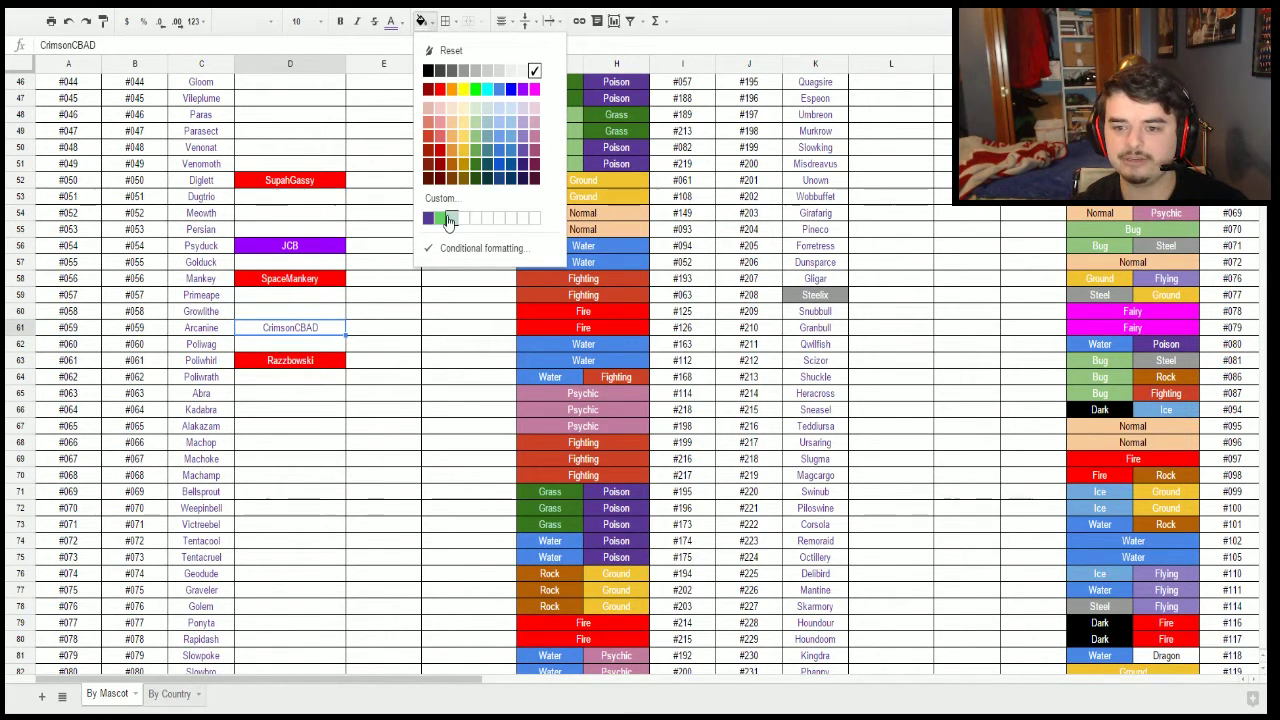
click(499, 90)
click(390, 20)
click(505, 72)
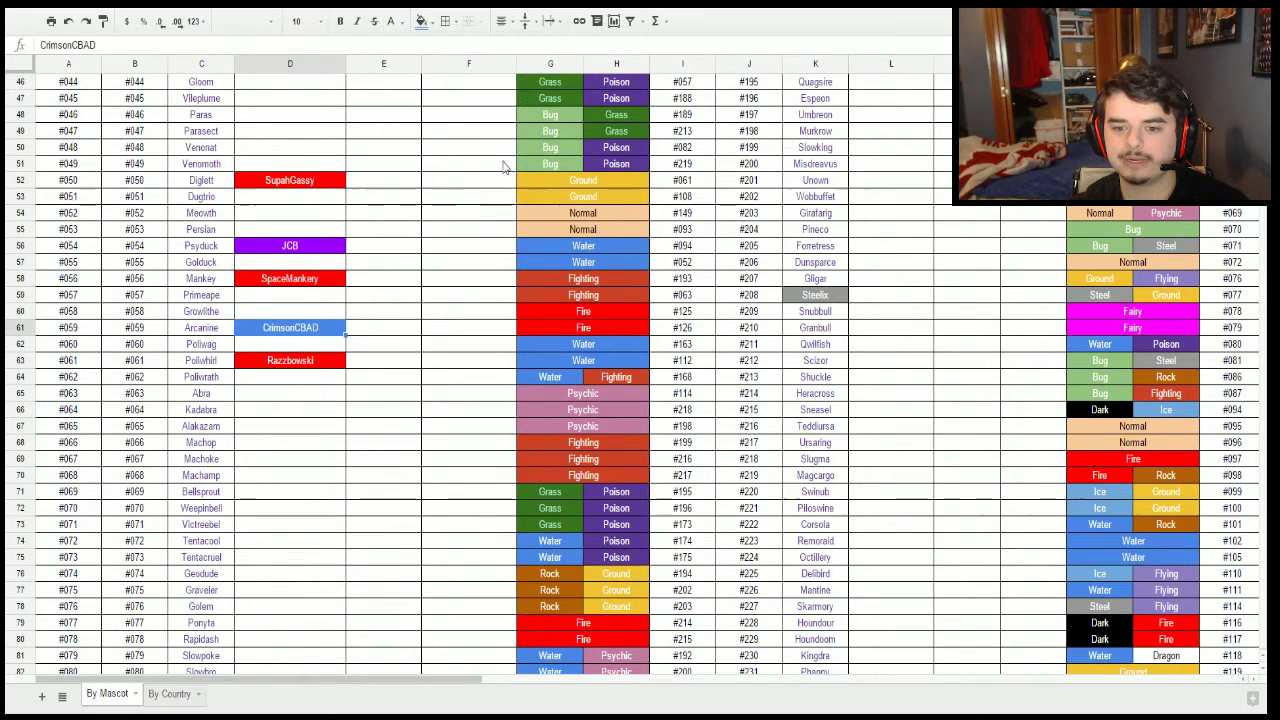
Look over the Generation II creator entries in column L, from Croconaw's row down past Umbreon's.
key(Up)
key(Up)
key(Up)
key(Up)
key(Up)
key(Right)
key(Right)
key(Right)
key(Right)
key(Right)
key(Right)
key(Right)
key(Right)
key(Right)
key(Right)
key(Right)
key(Left)
key(Right)
key(Right)
key(Right)
key(Right)
key(Right)
scroll(713, 390, up, 10)
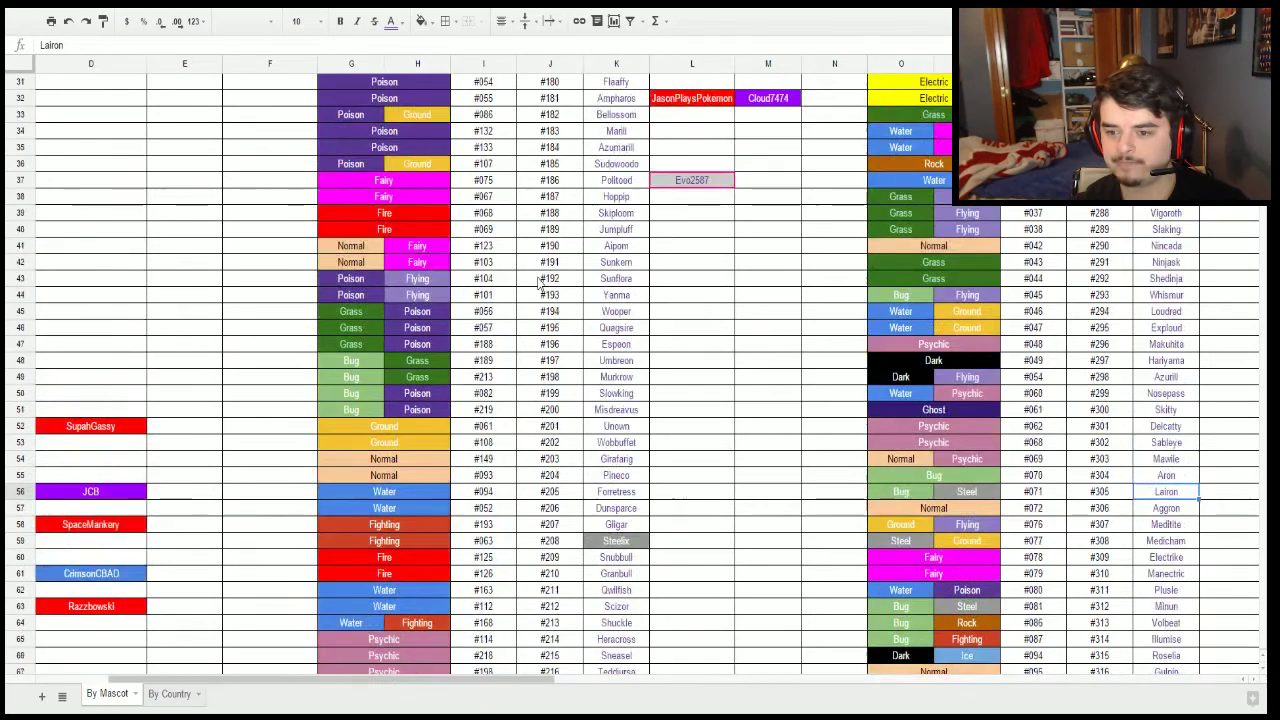
click(742, 381)
click(726, 398)
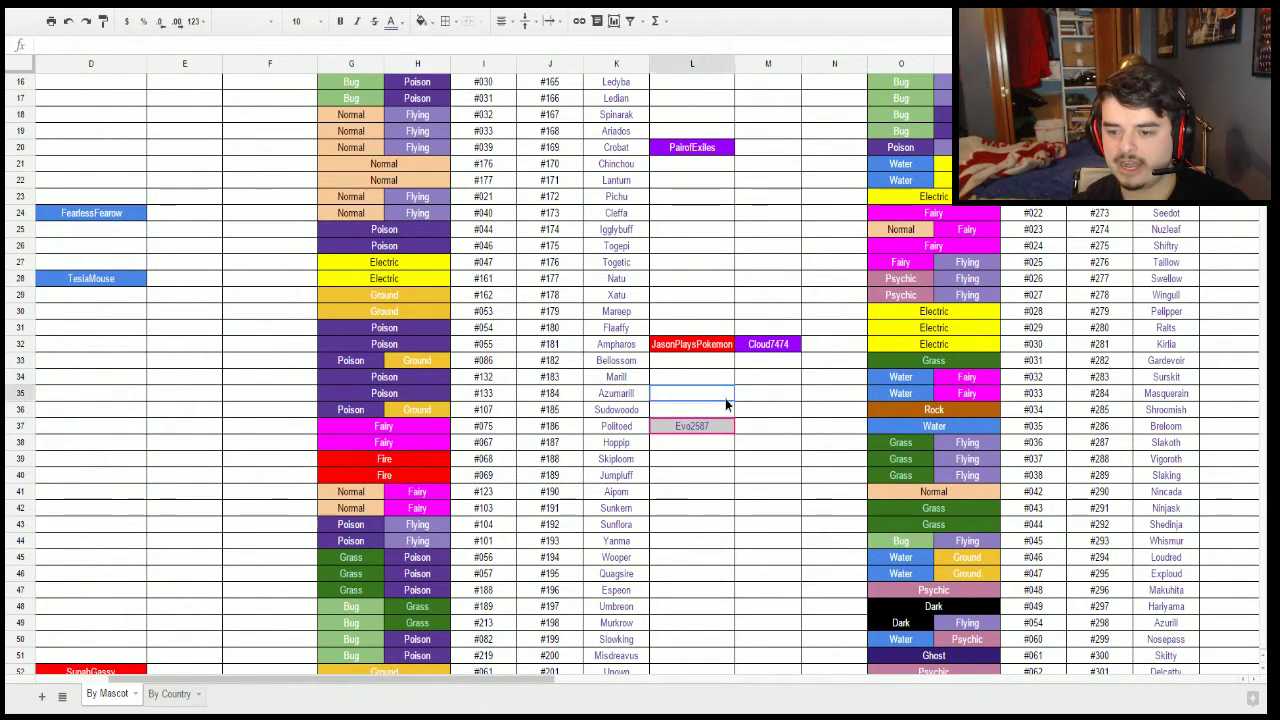
scroll(700, 385, up, 2)
key(Right)
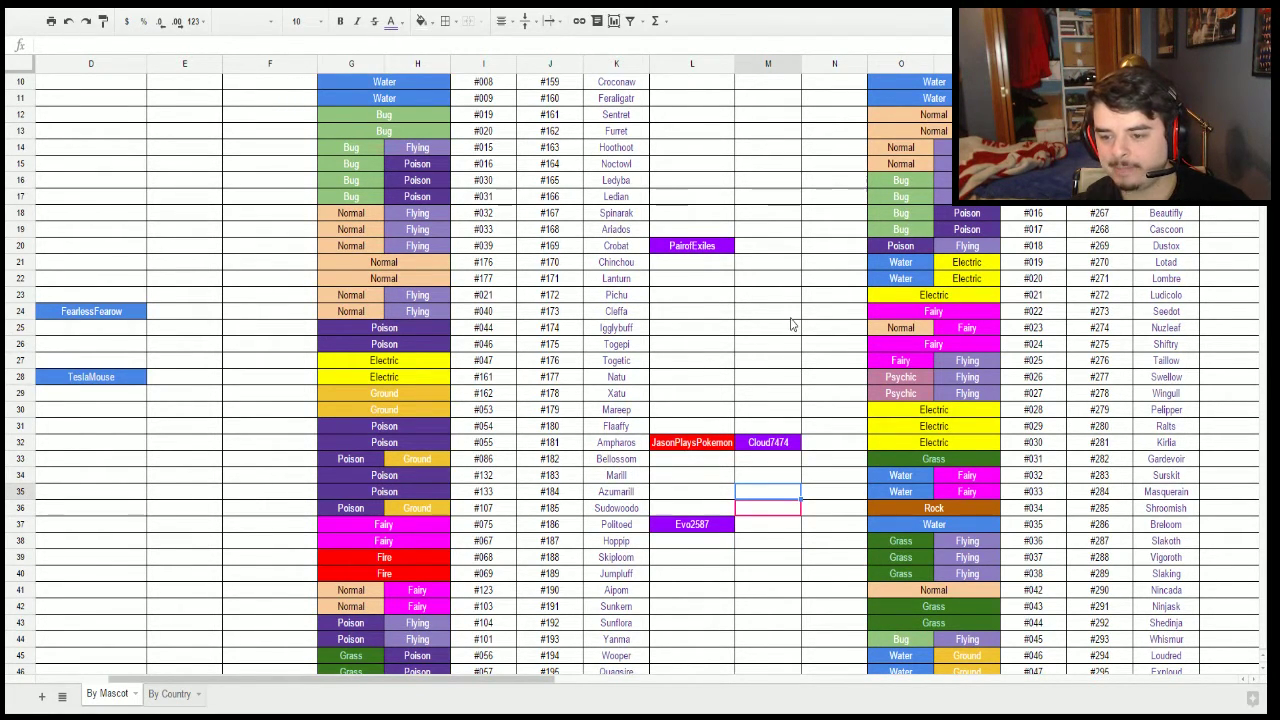
scroll(791, 323, down, 3)
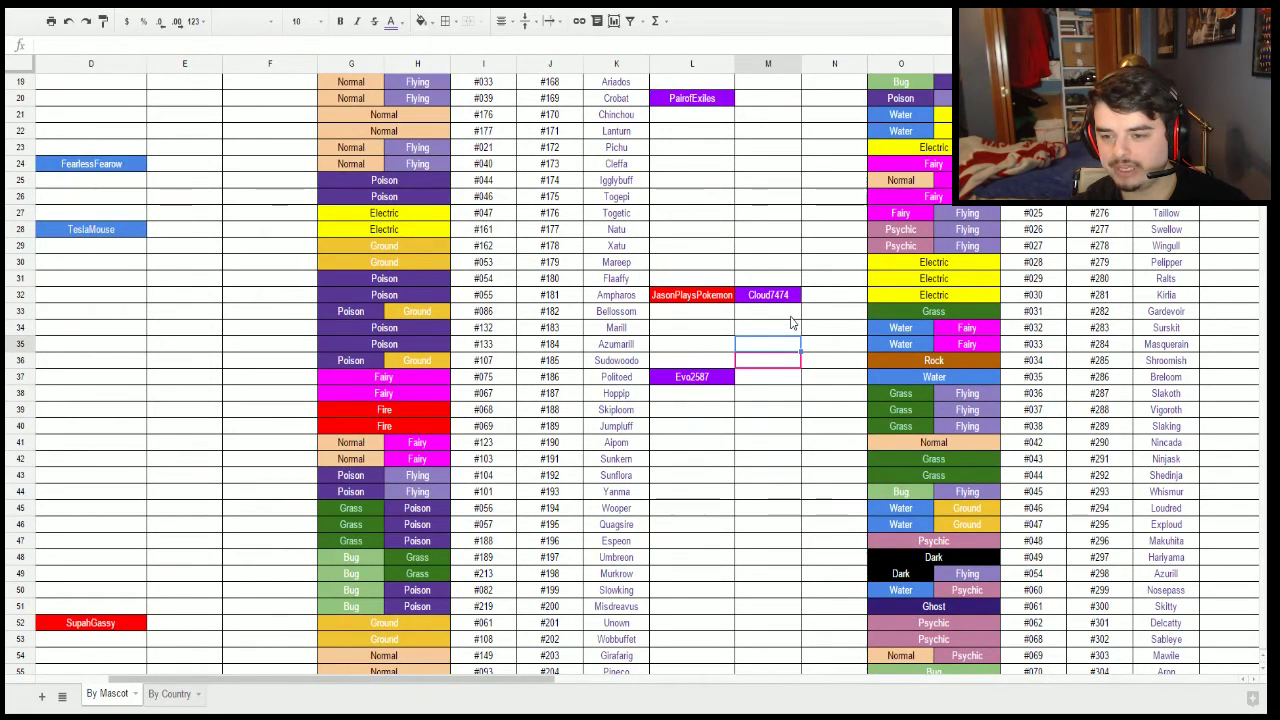
scroll(791, 323, down, 1)
scroll(791, 323, down, 1)
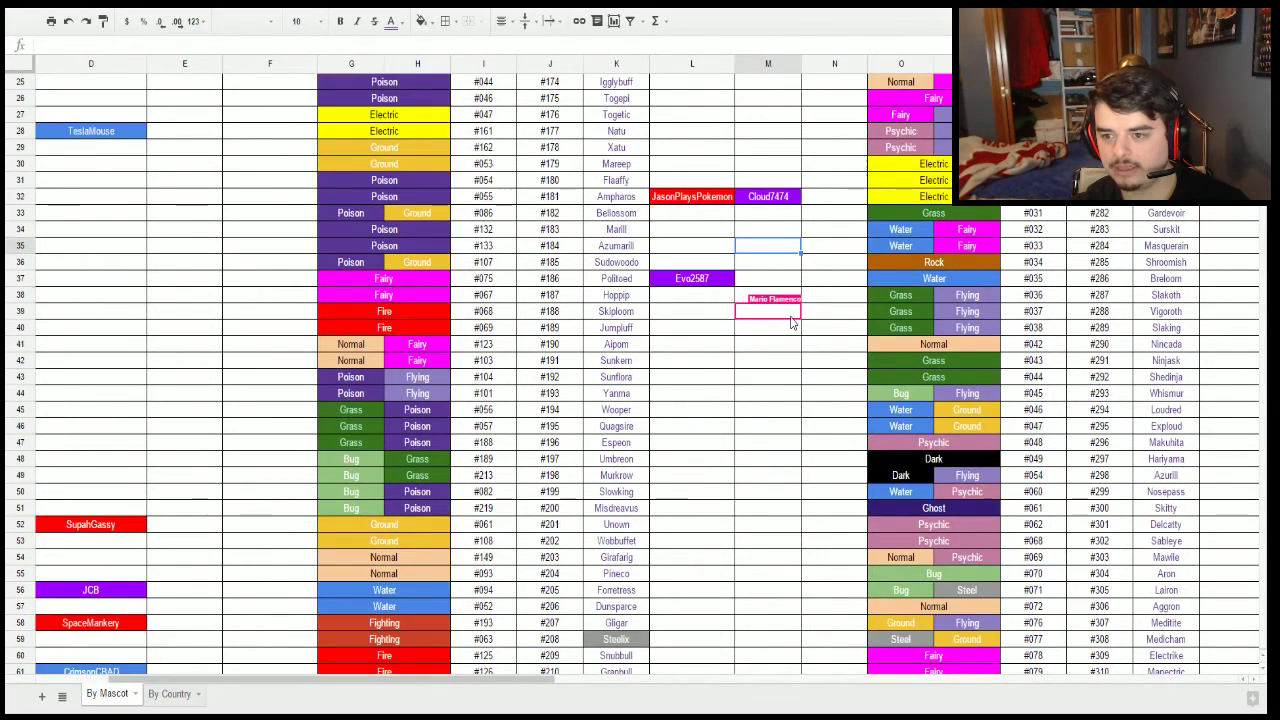
scroll(791, 323, down, 3)
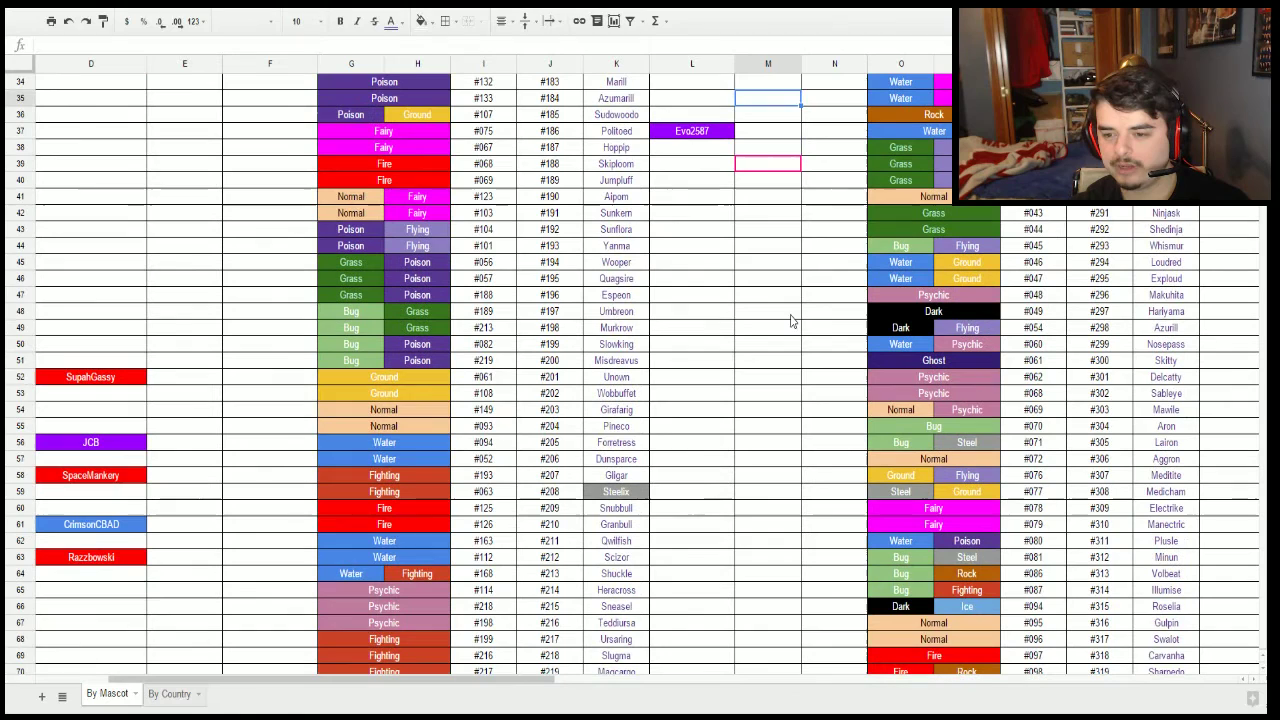
click(695, 313)
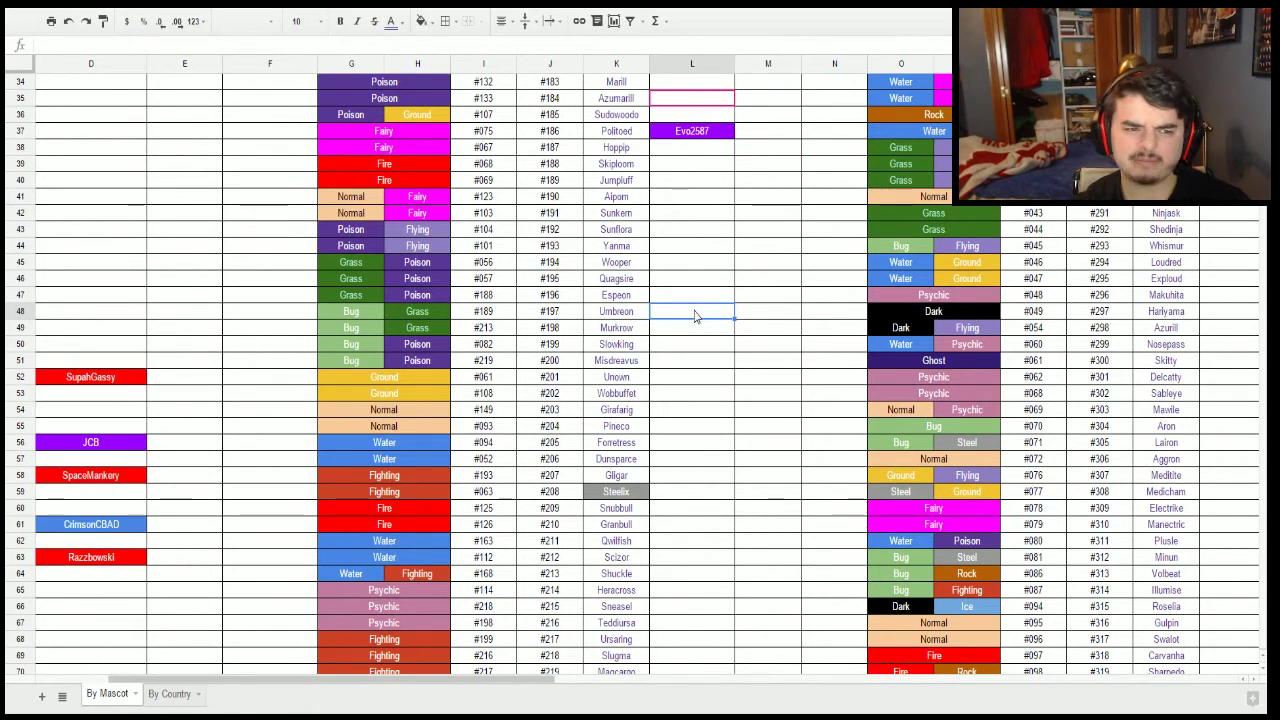
text(SapphireRosaliaa)
key(Return)
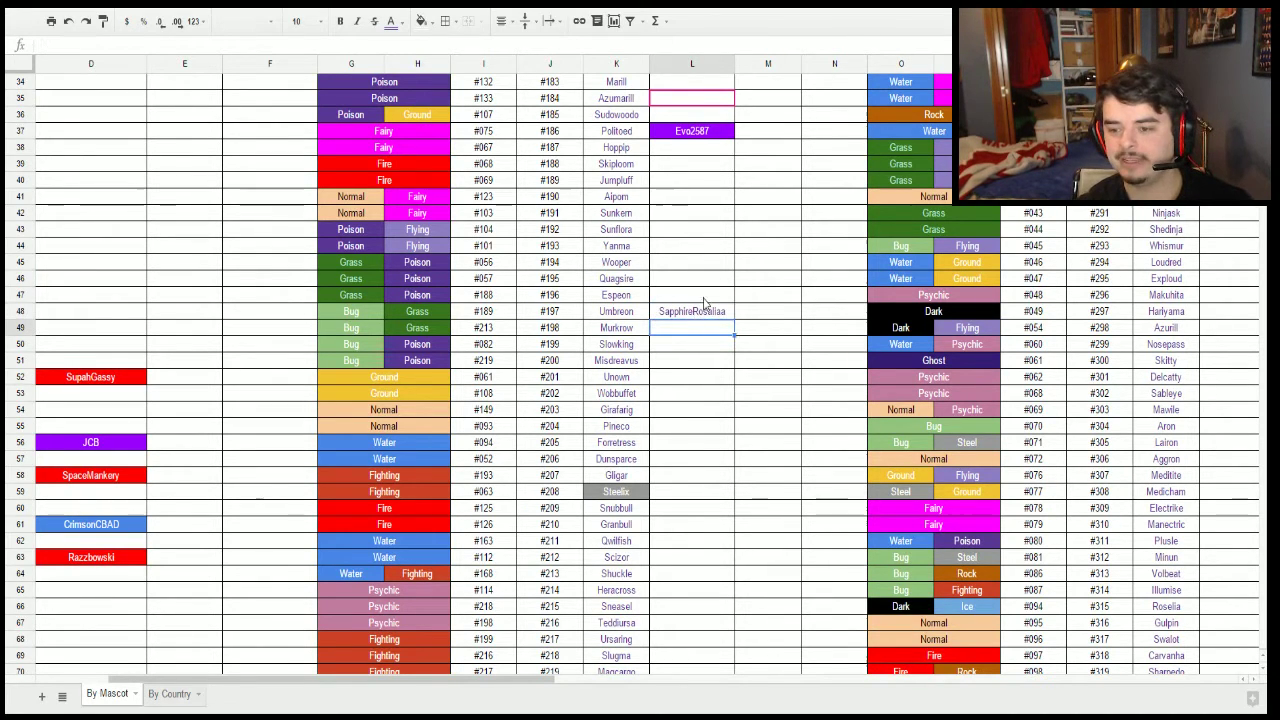
Enter TheHeatedMo as Espeon's creator in column L.
click(703, 298)
text(The)
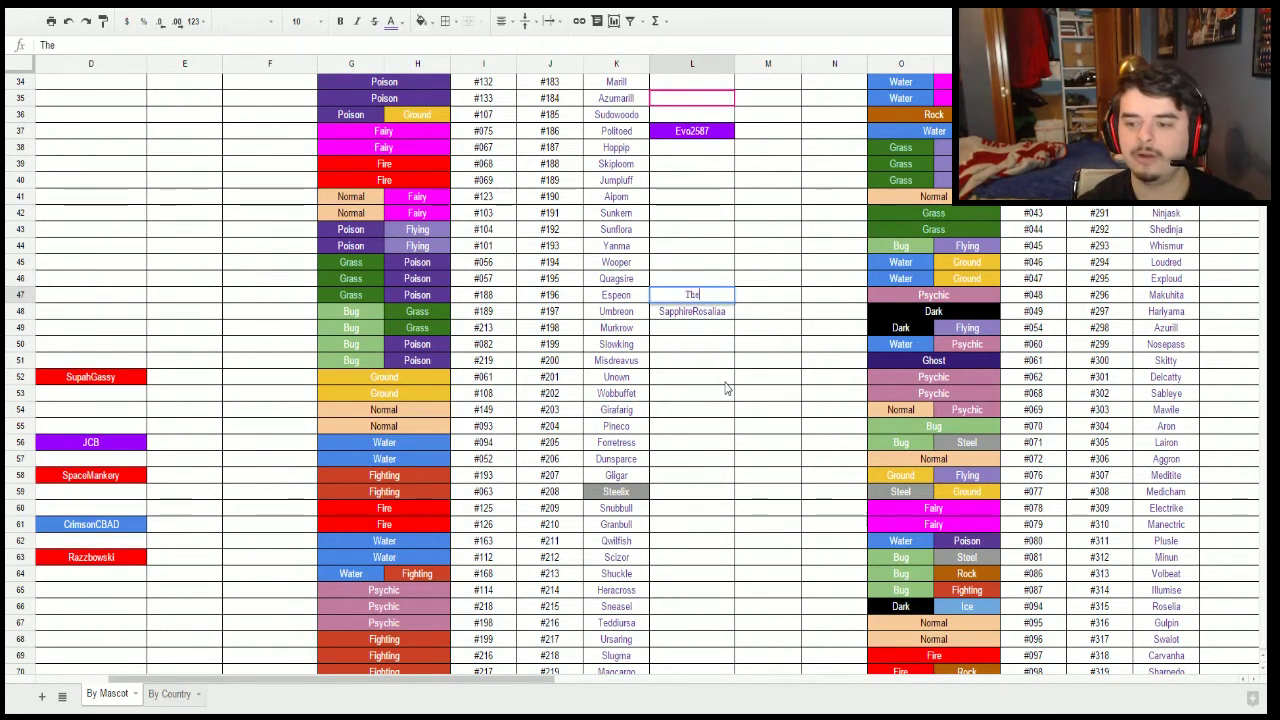
text(Heated<o)
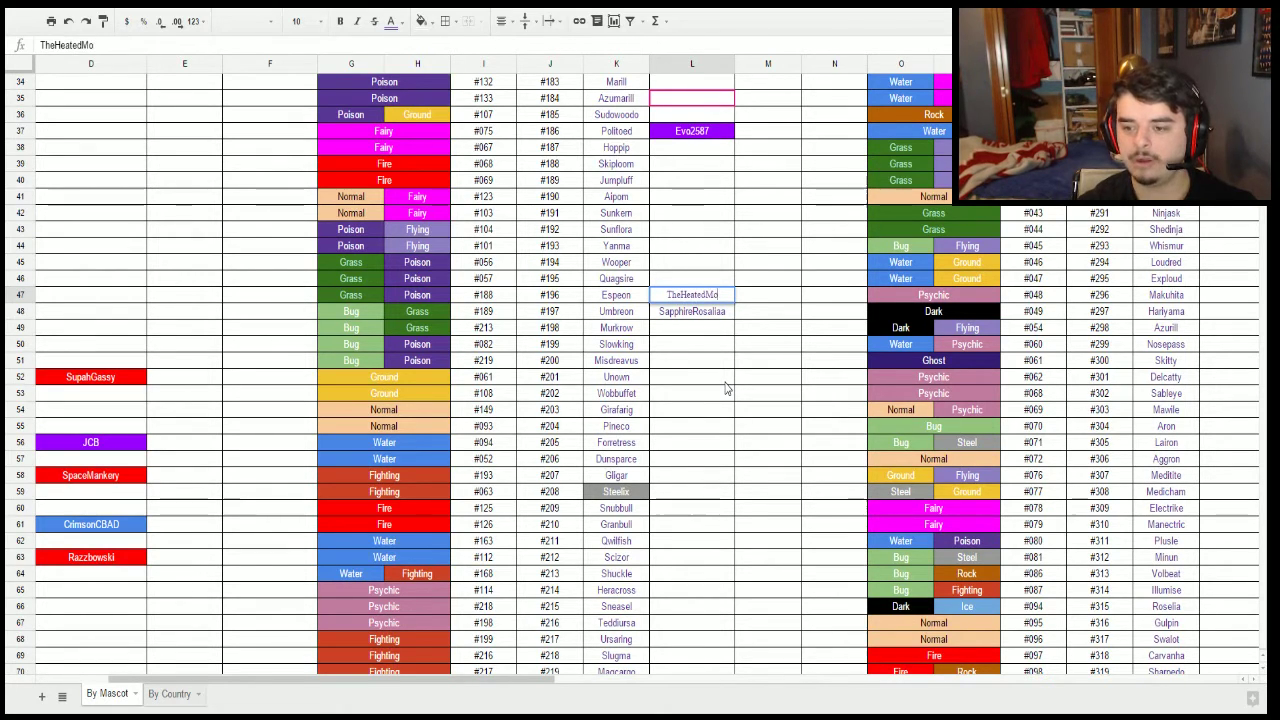
key(Return)
key(Up)
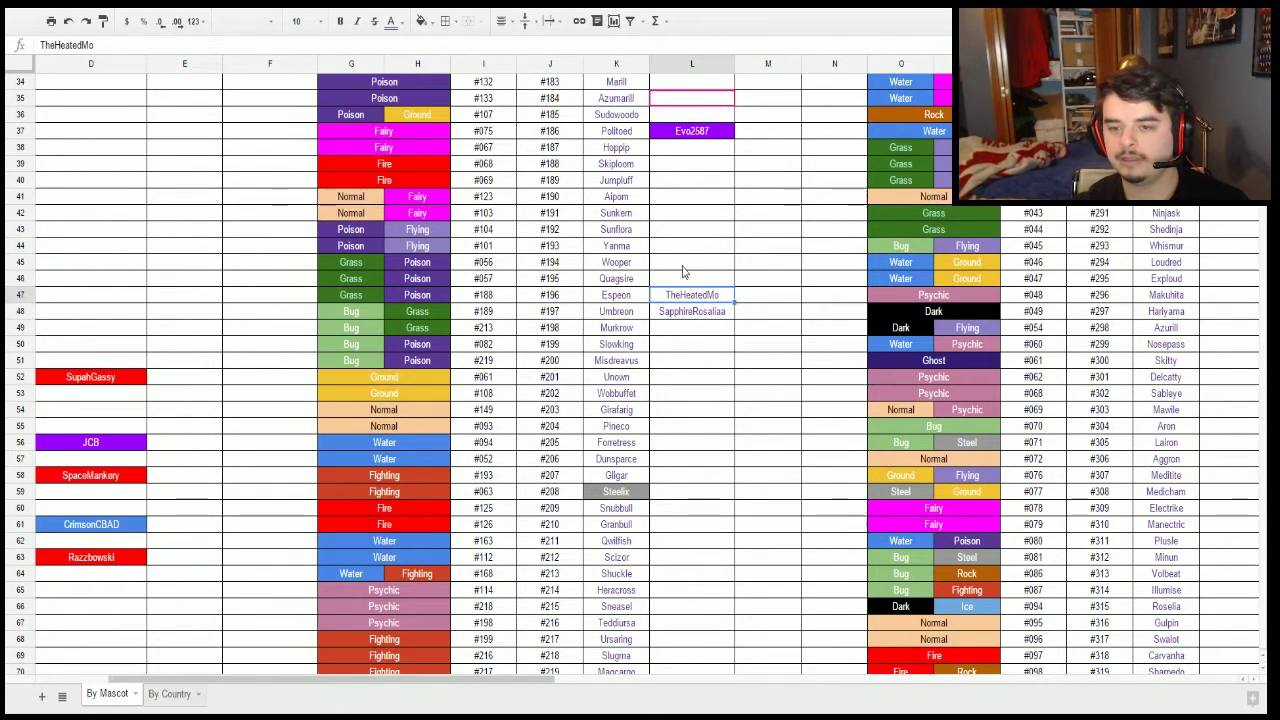
Format Espeon's TheHeatedMo cell with a red fill and white text.
click(391, 21)
click(410, 90)
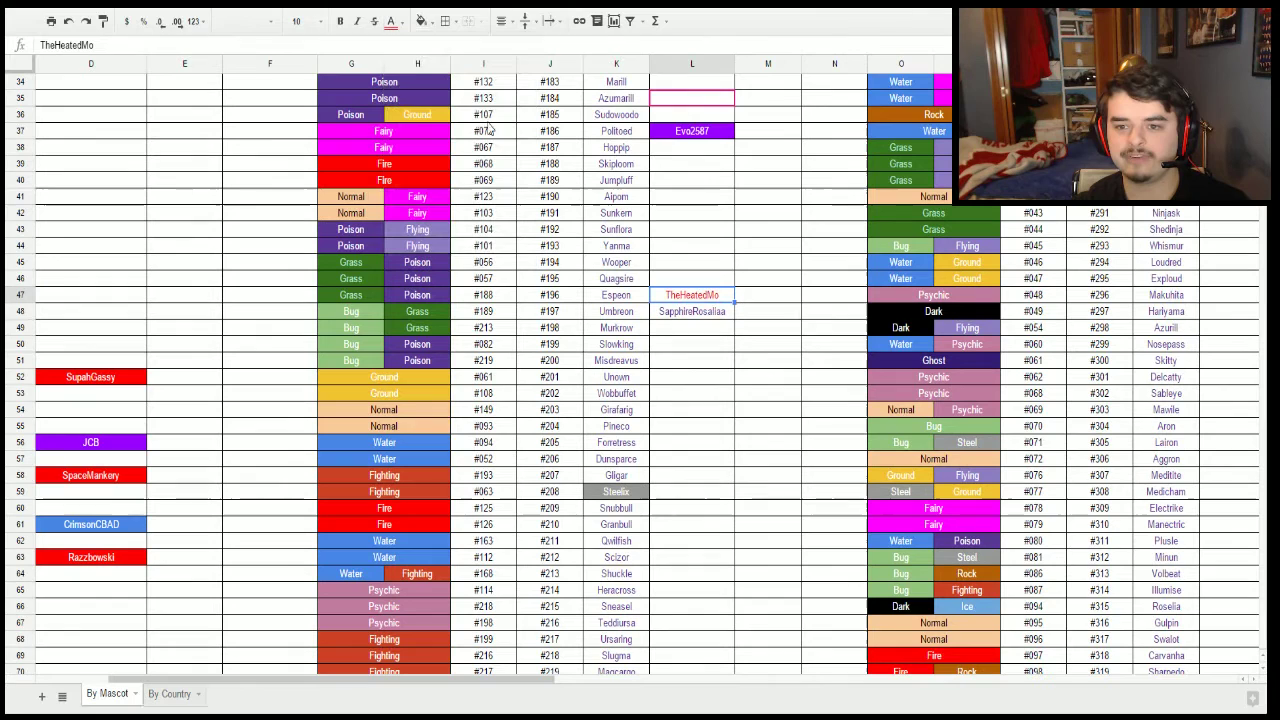
click(400, 24)
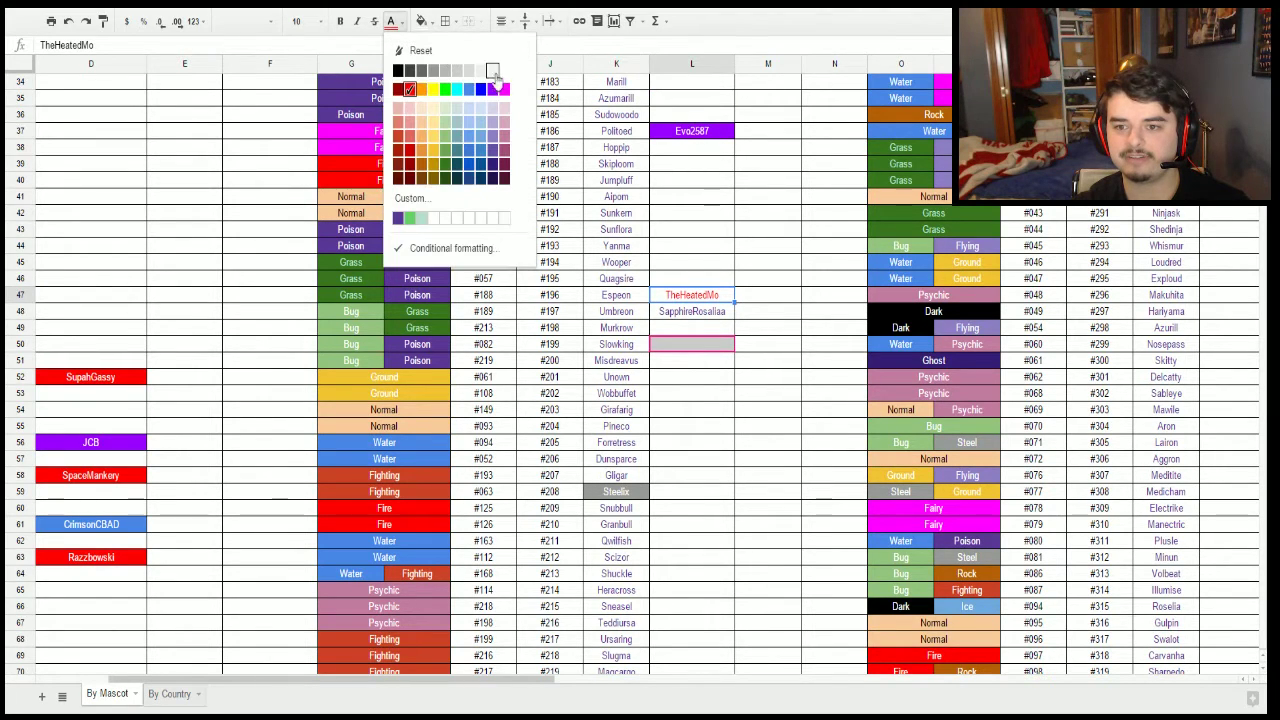
click(492, 70)
click(424, 21)
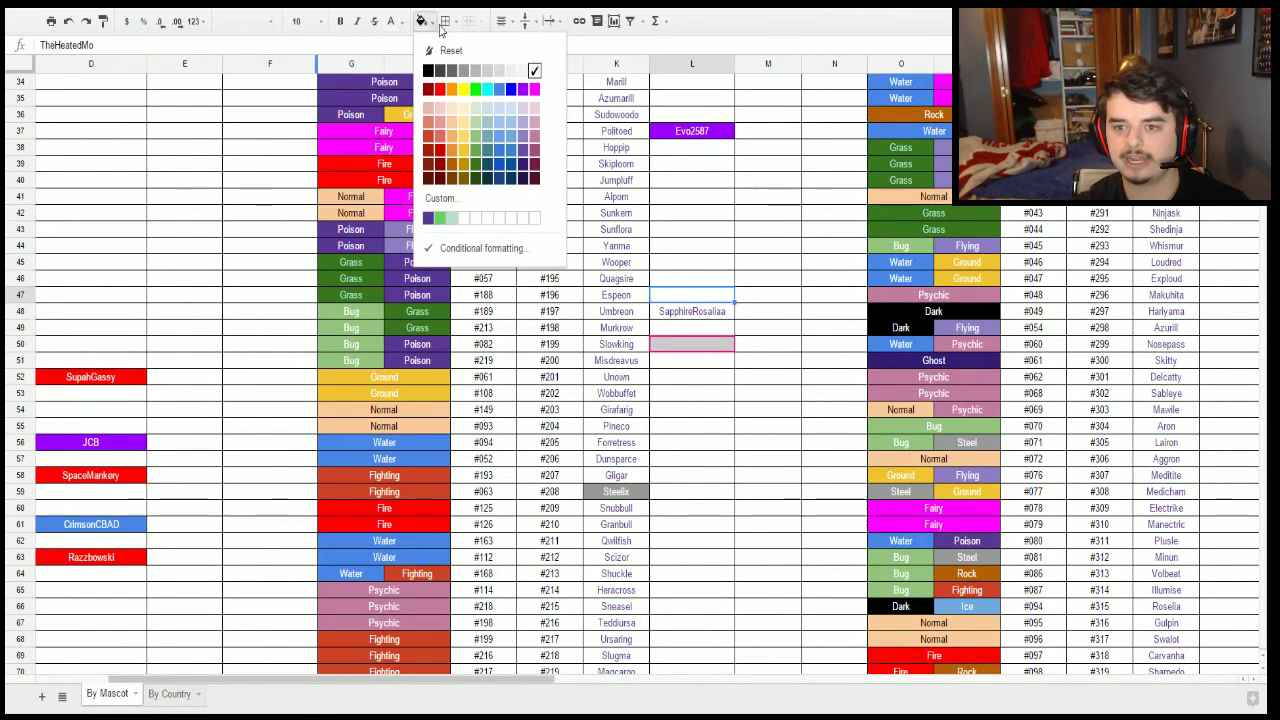
click(432, 90)
click(400, 21)
click(495, 70)
Format Umbreon's SapphireRosaliaa cell with a purple fill and white text.
click(692, 311)
click(424, 21)
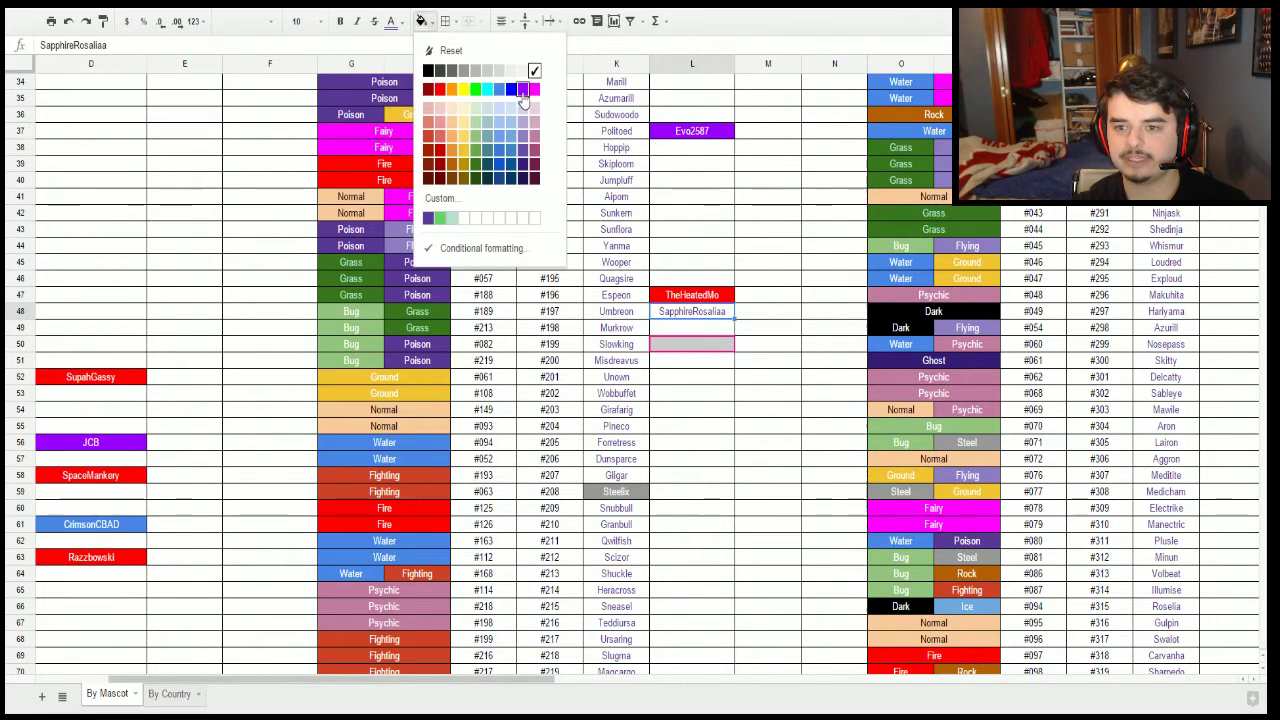
click(522, 89)
click(400, 21)
click(504, 70)
drag(695, 304, 695, 343)
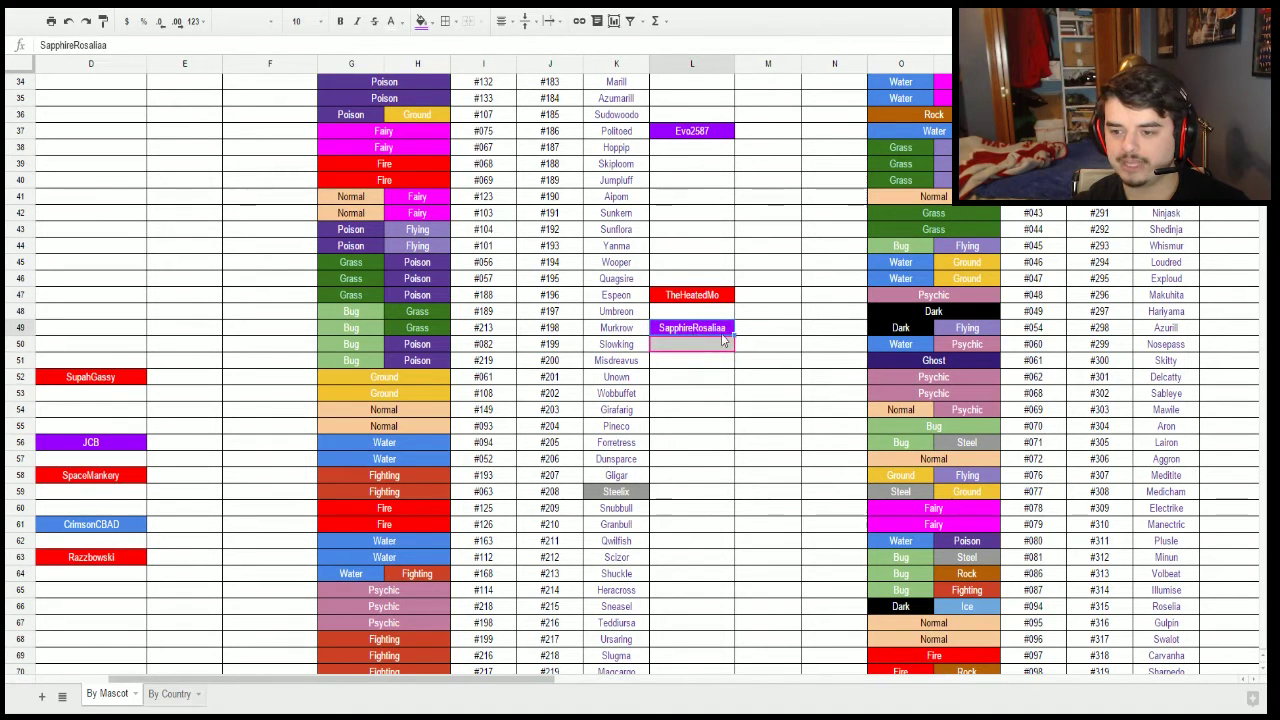
key(ctrl+z)
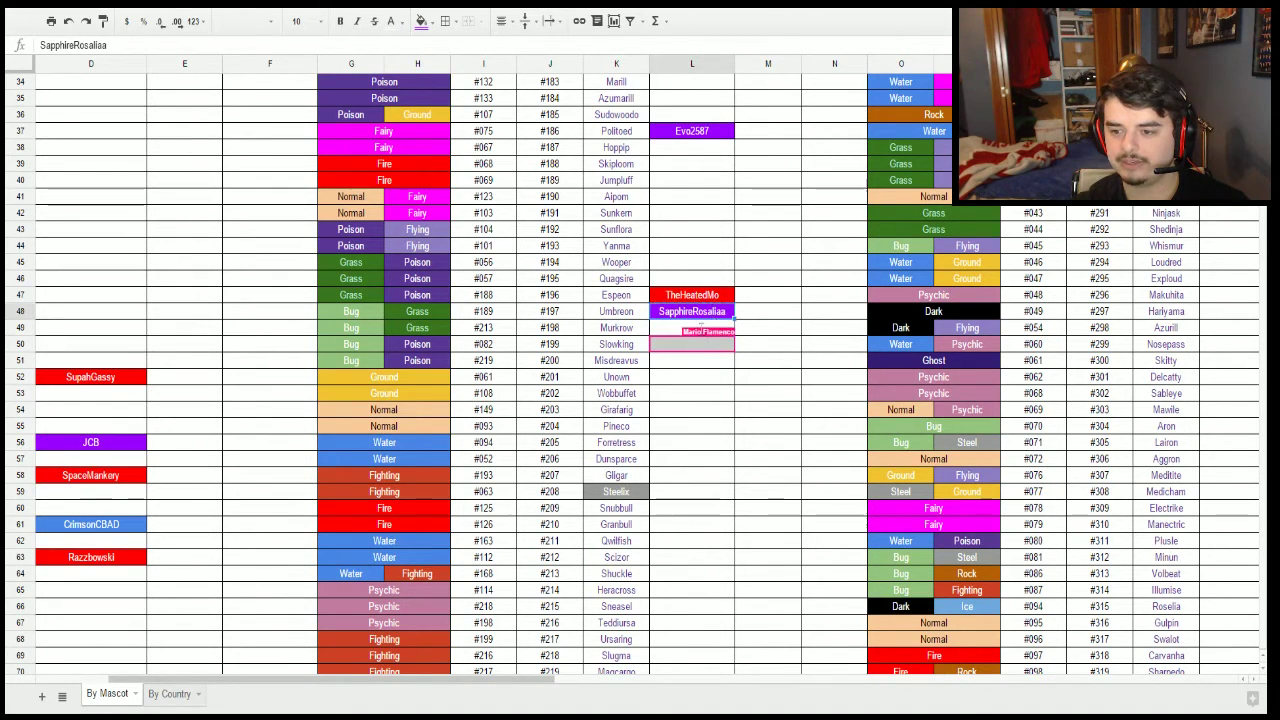
click(700, 344)
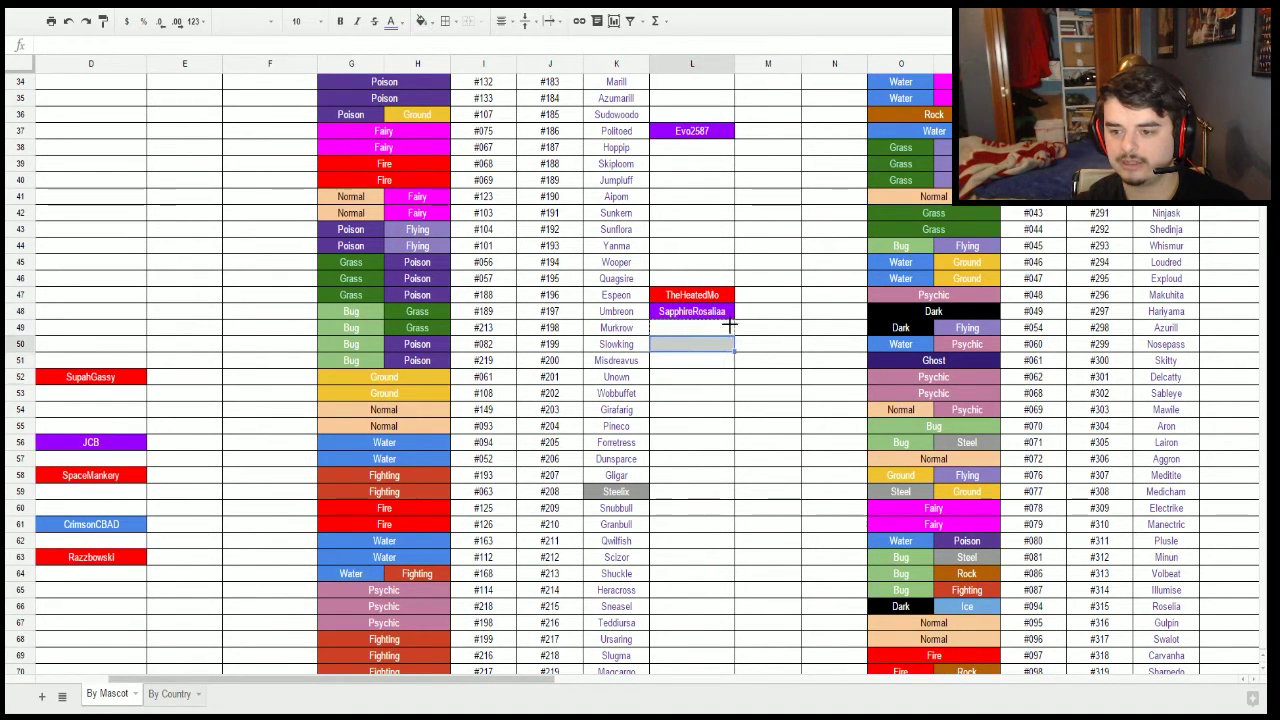
key(Down)
key(Down)
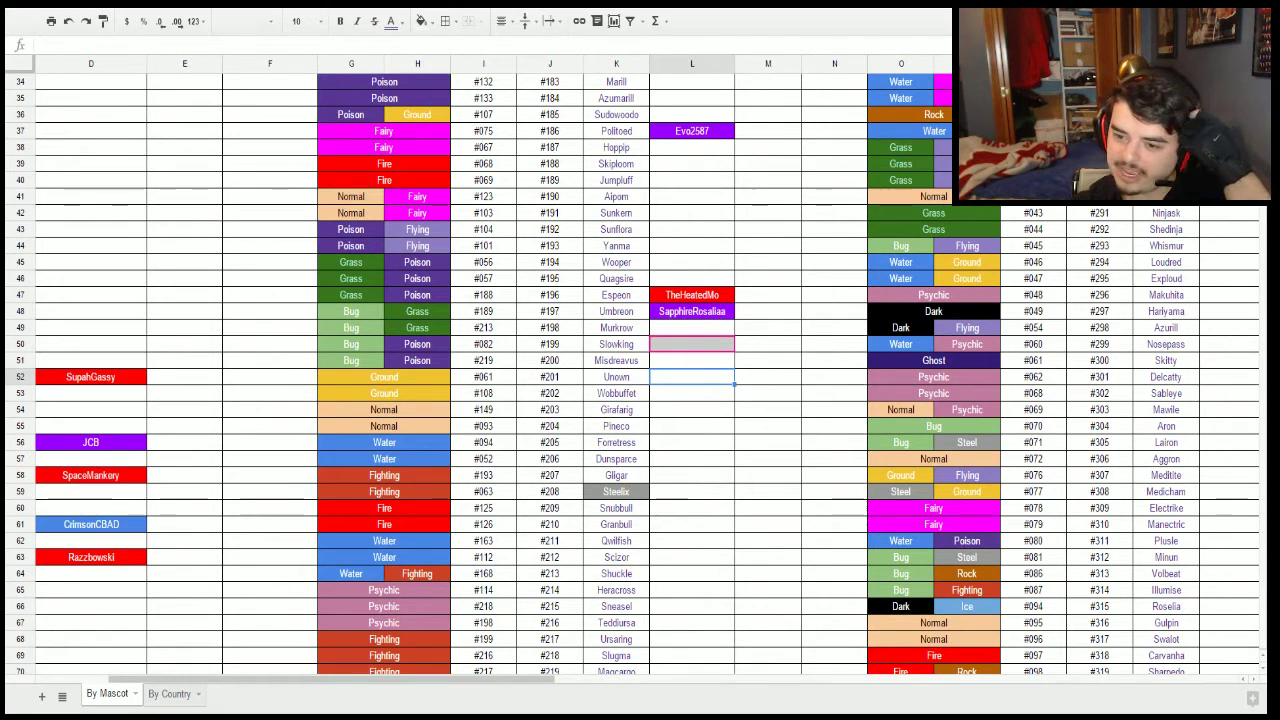
Format Slowking's SensationalGP cell in column L with a red fill and white text.
click(705, 345)
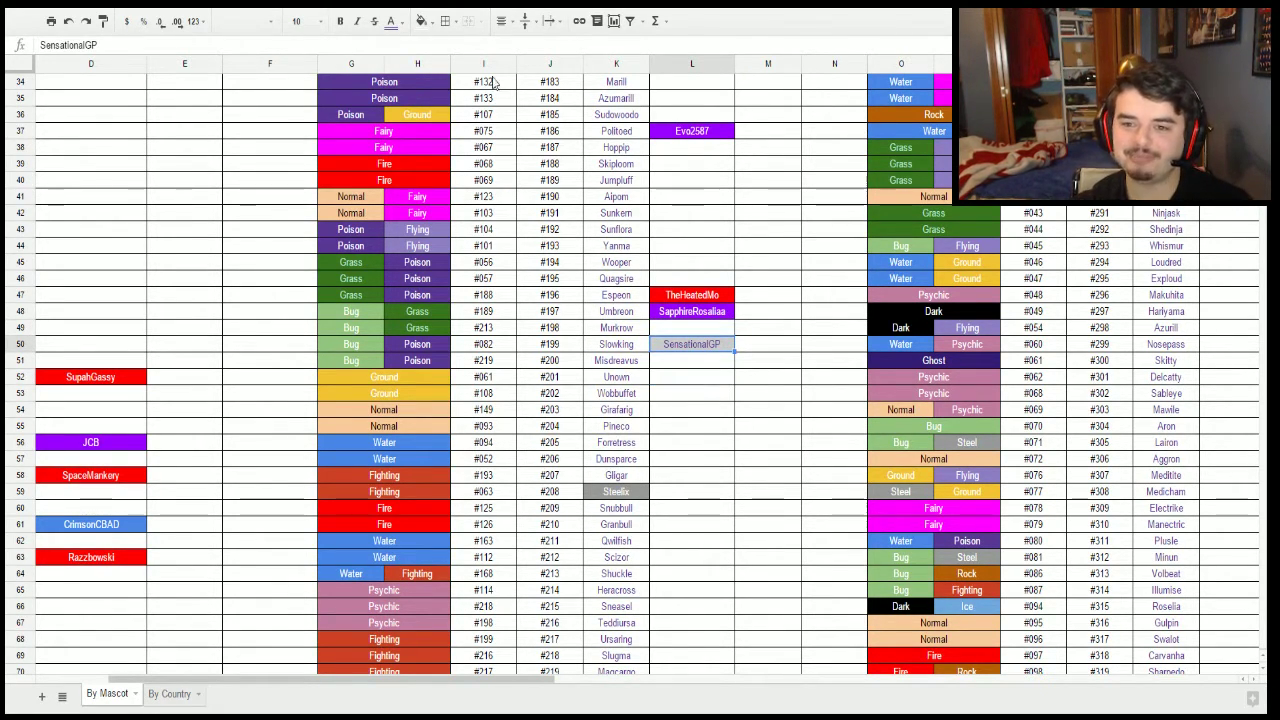
click(423, 21)
click(440, 89)
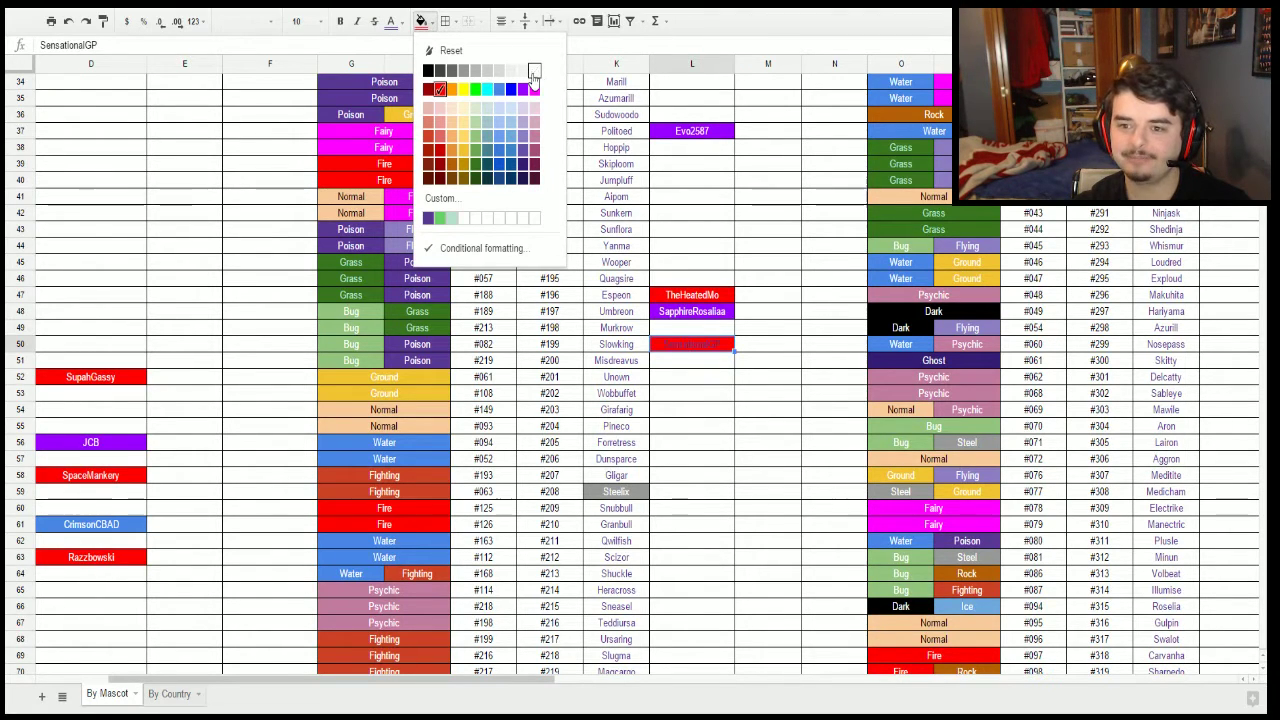
click(763, 198)
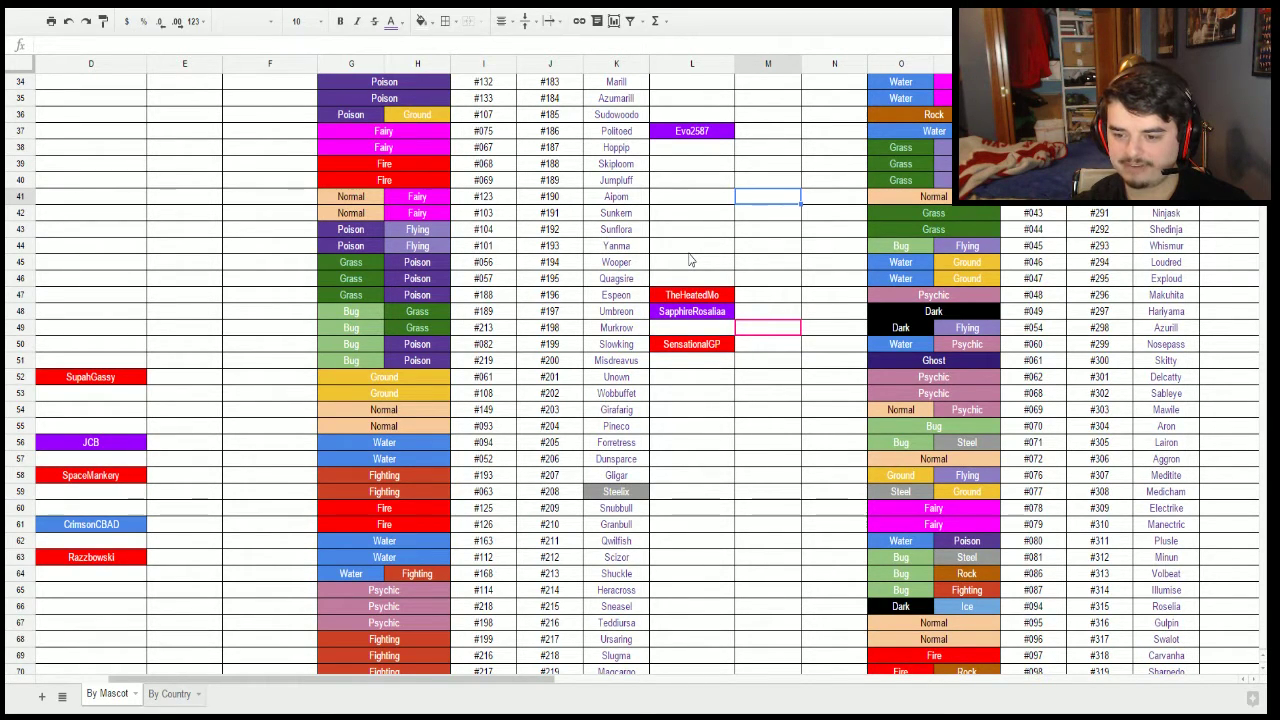
scroll(720, 311, down, 1)
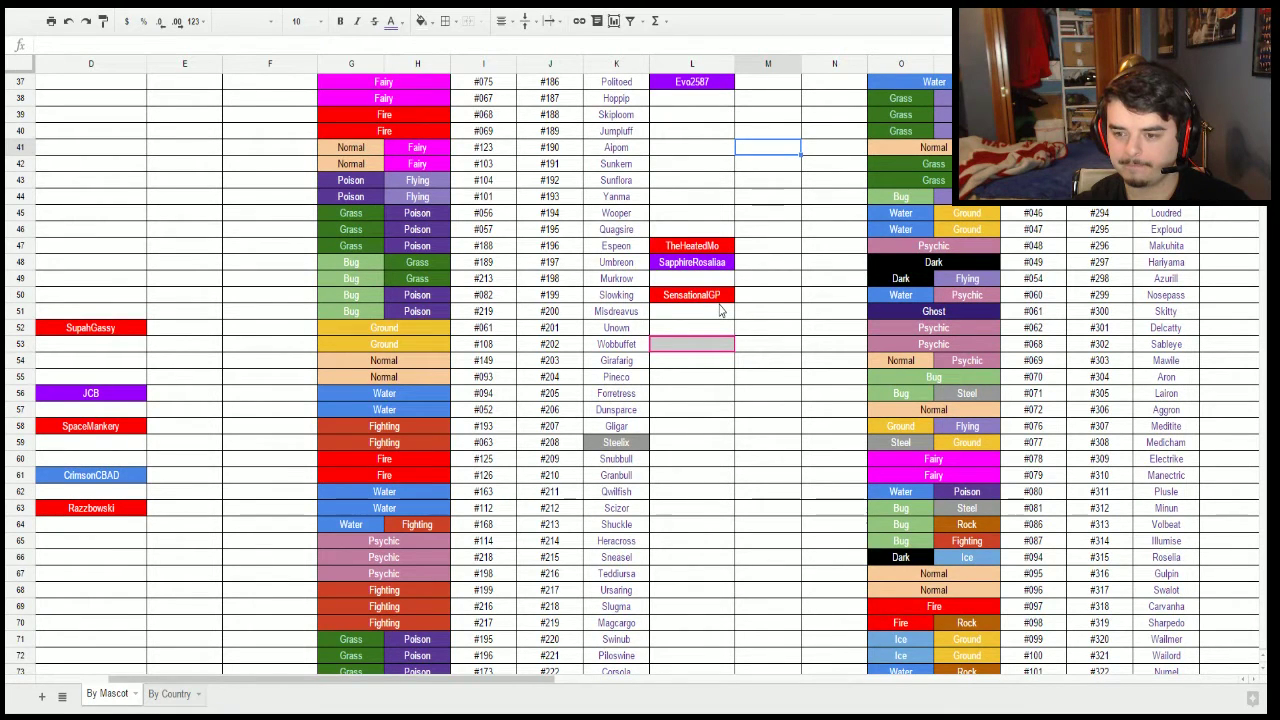
scroll(720, 311, up, 2)
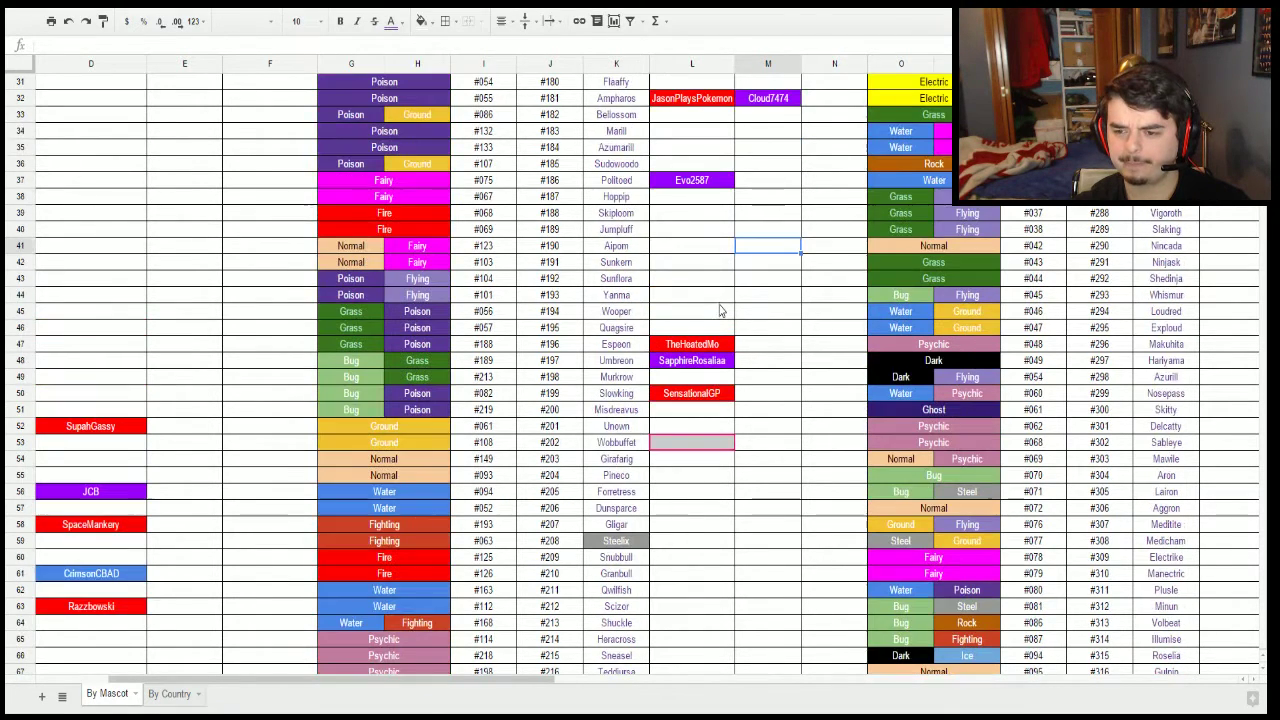
click(697, 255)
text(KyleAye)
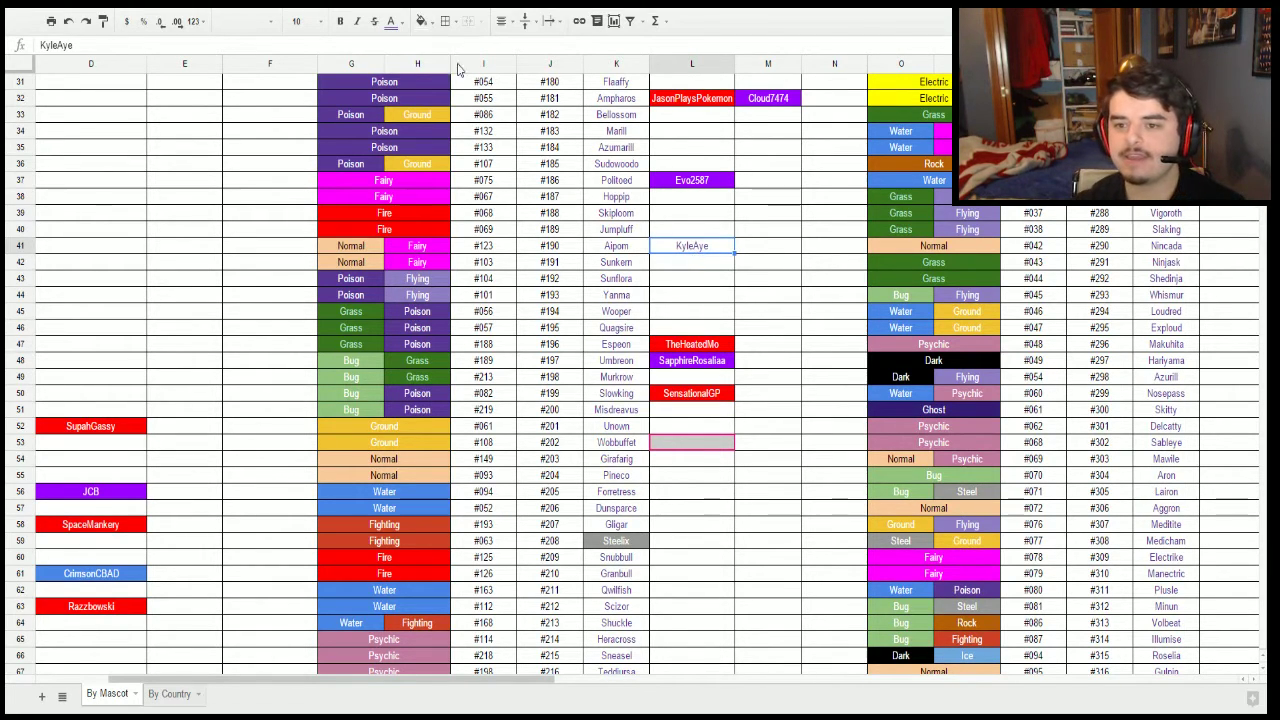
Format Aipom's KyleAye cell with a purple fill and white text.
click(435, 19)
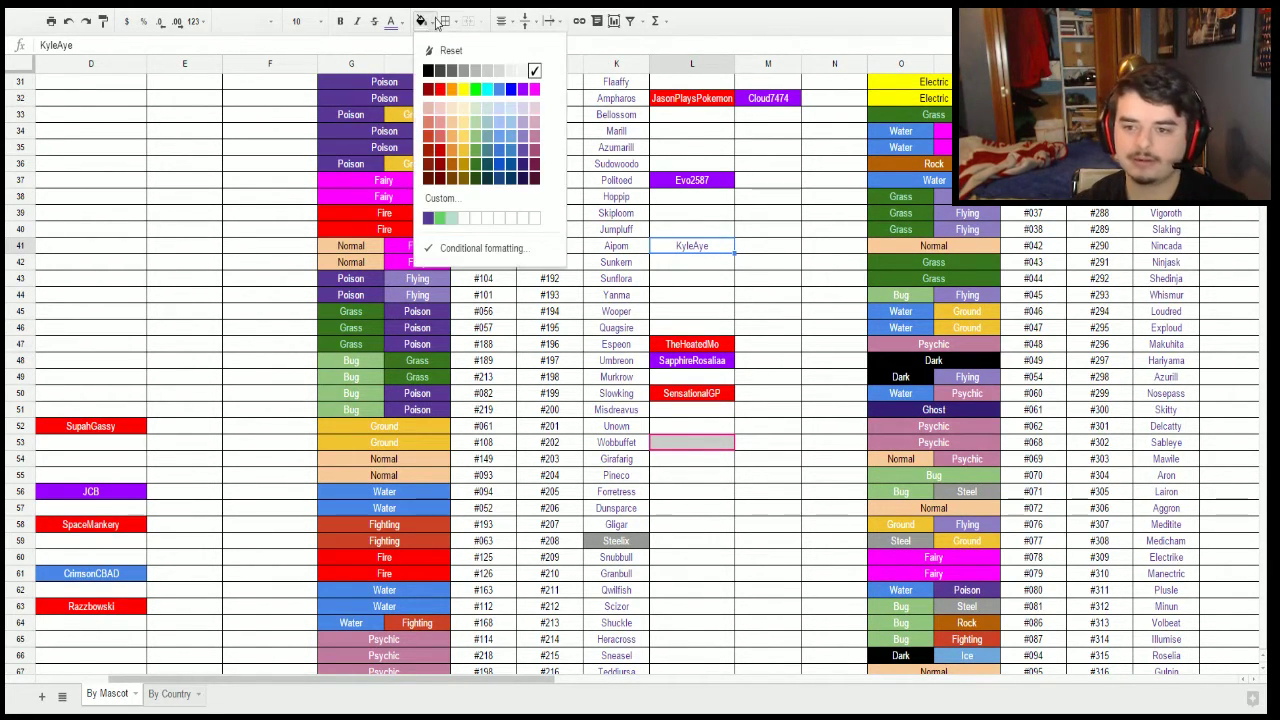
click(522, 89)
click(393, 21)
click(504, 70)
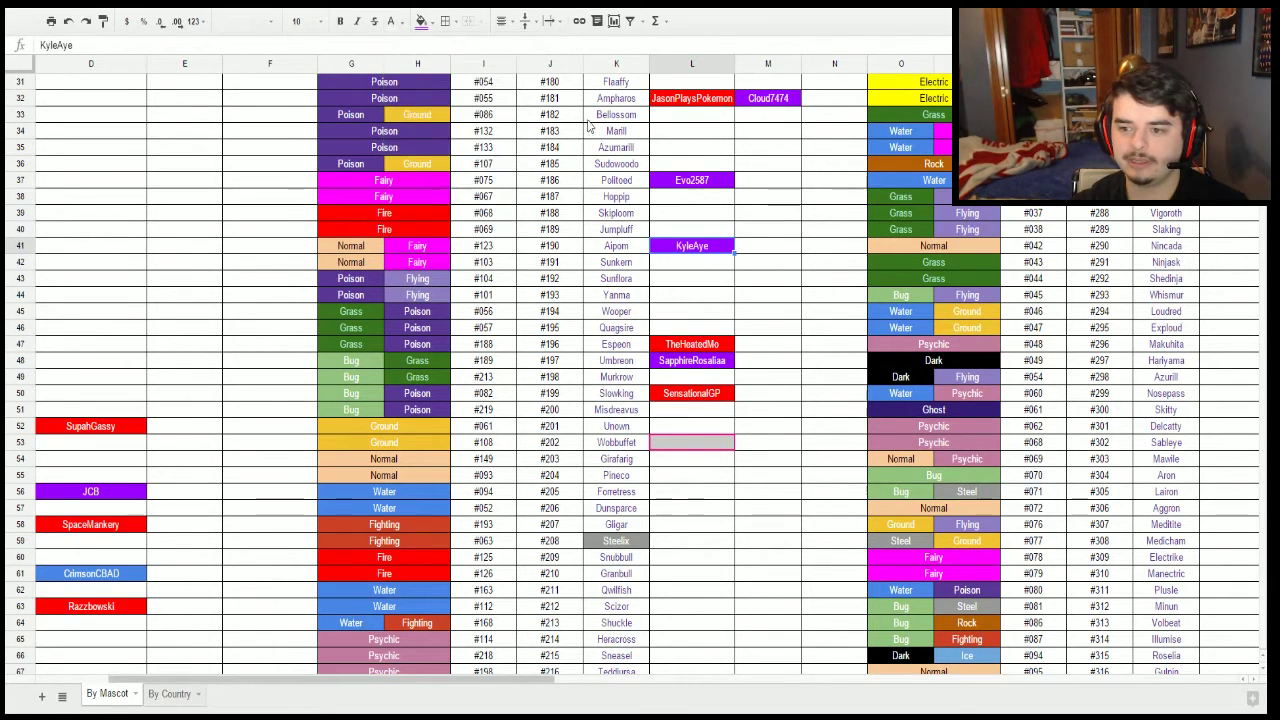
Enter TheJWittz as Hoppip's creator in column L.
click(692, 205)
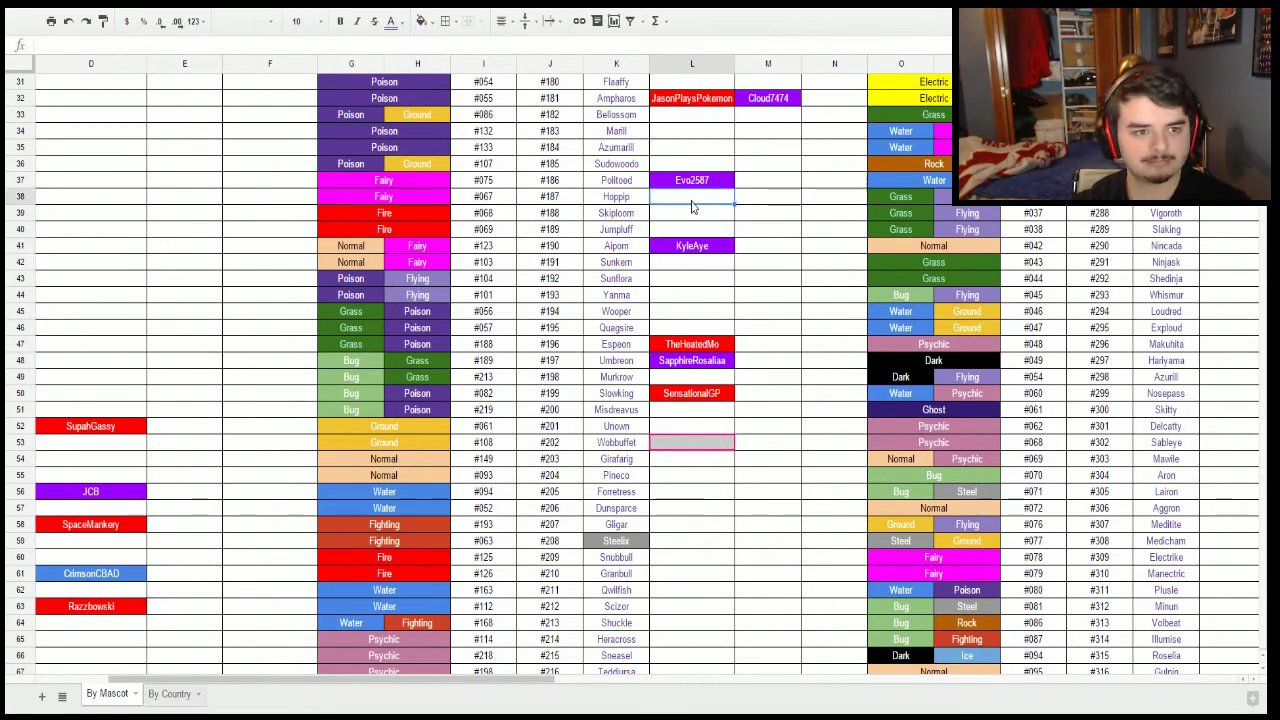
text(TheJWittz)
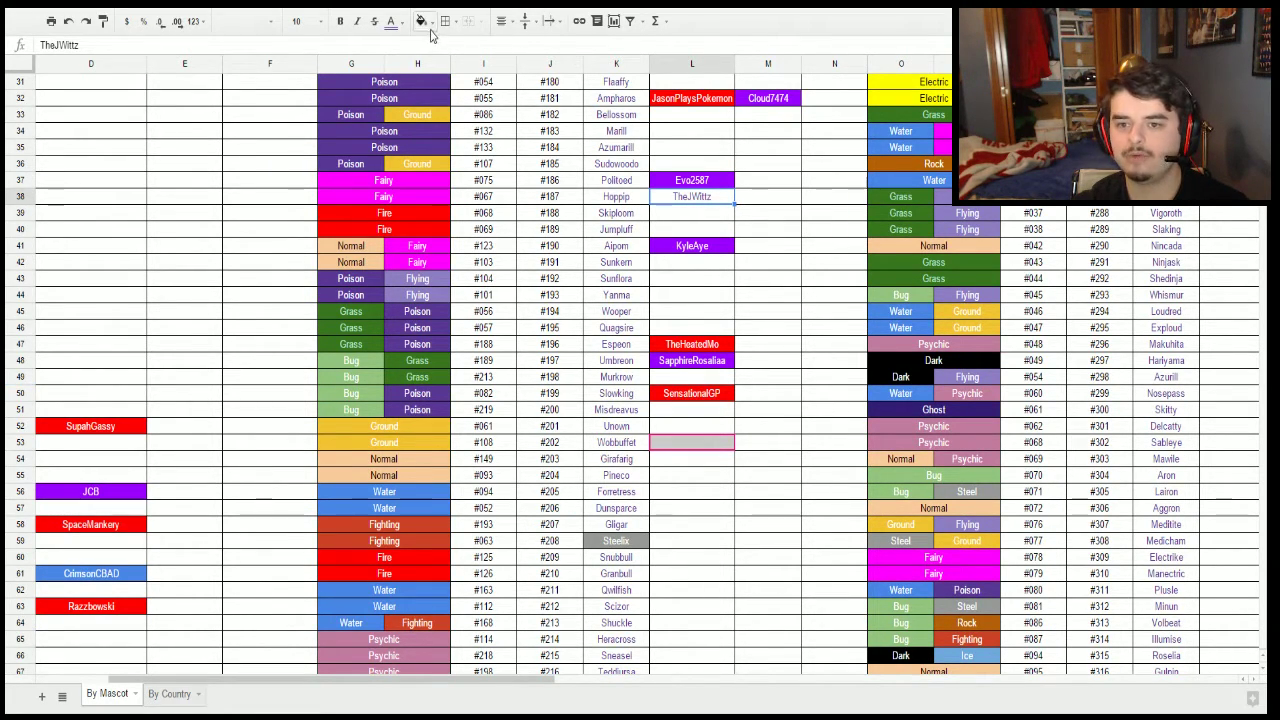
Format Hoppip's TheJWittz cell in column L with a red fill and white text.
click(391, 21)
click(411, 94)
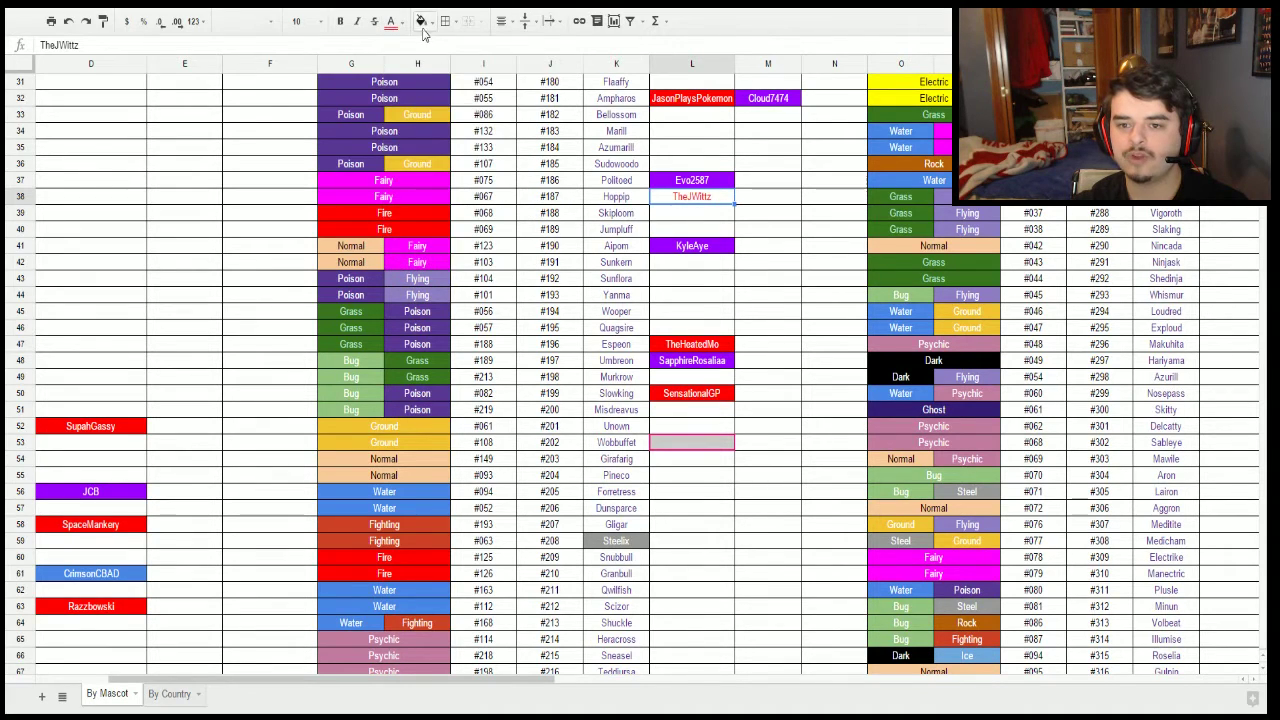
click(421, 21)
click(440, 95)
click(391, 21)
click(500, 68)
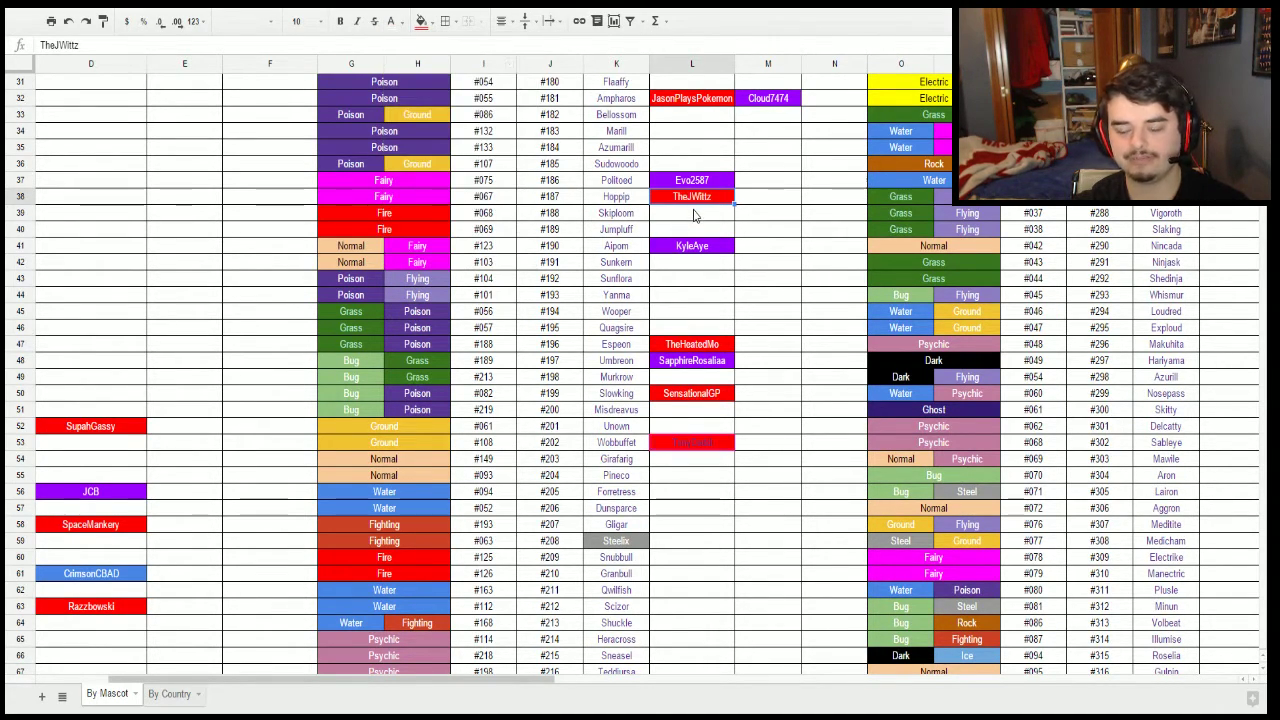
Try to extend Hoppip's TheJWittz entry down into Skiploom's cell in column L, and undo it.
drag(733, 204, 730, 220)
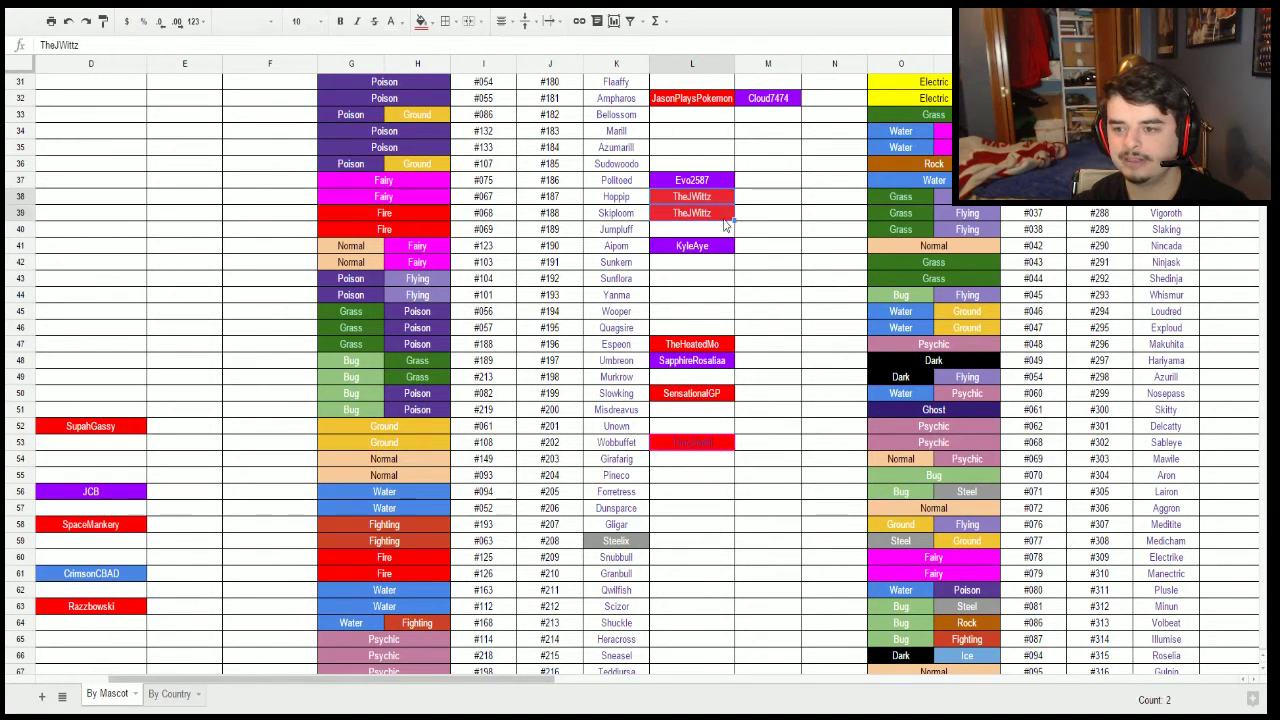
key(ctrl+z)
click(718, 222)
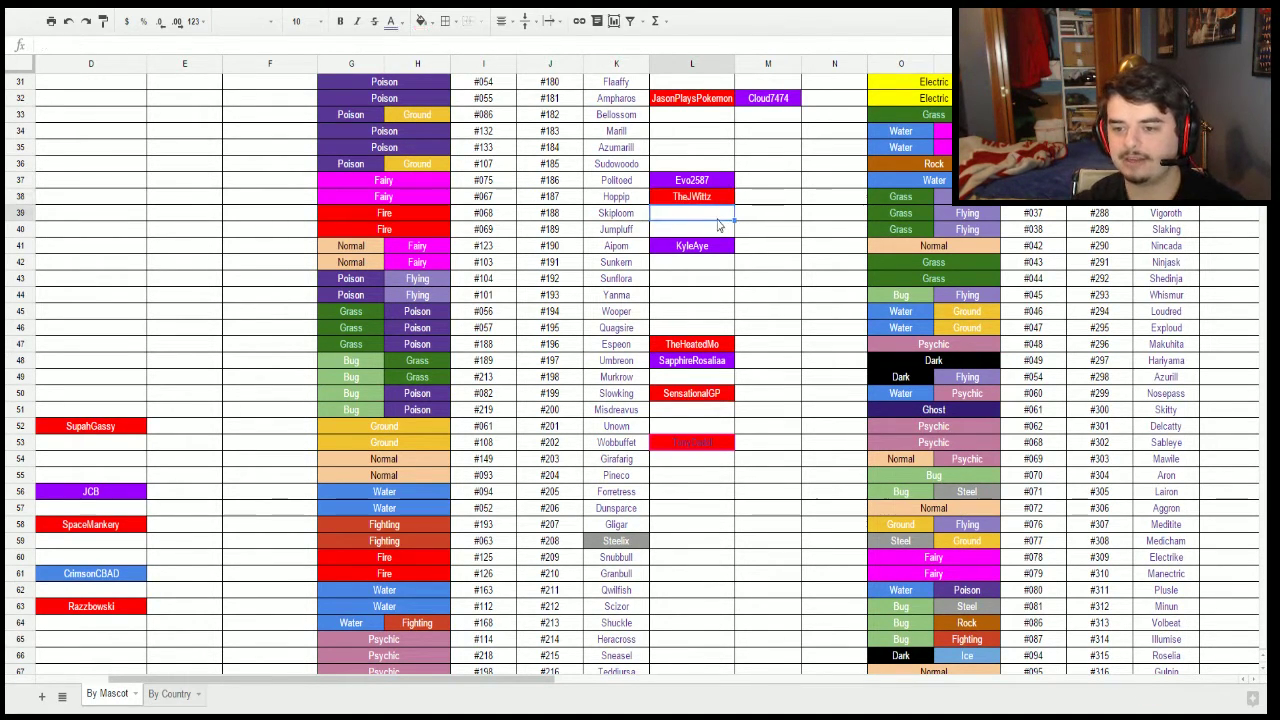
Enter MegaMogwai as Murkrow's creator in column L.
scroll(722, 231, up, 1)
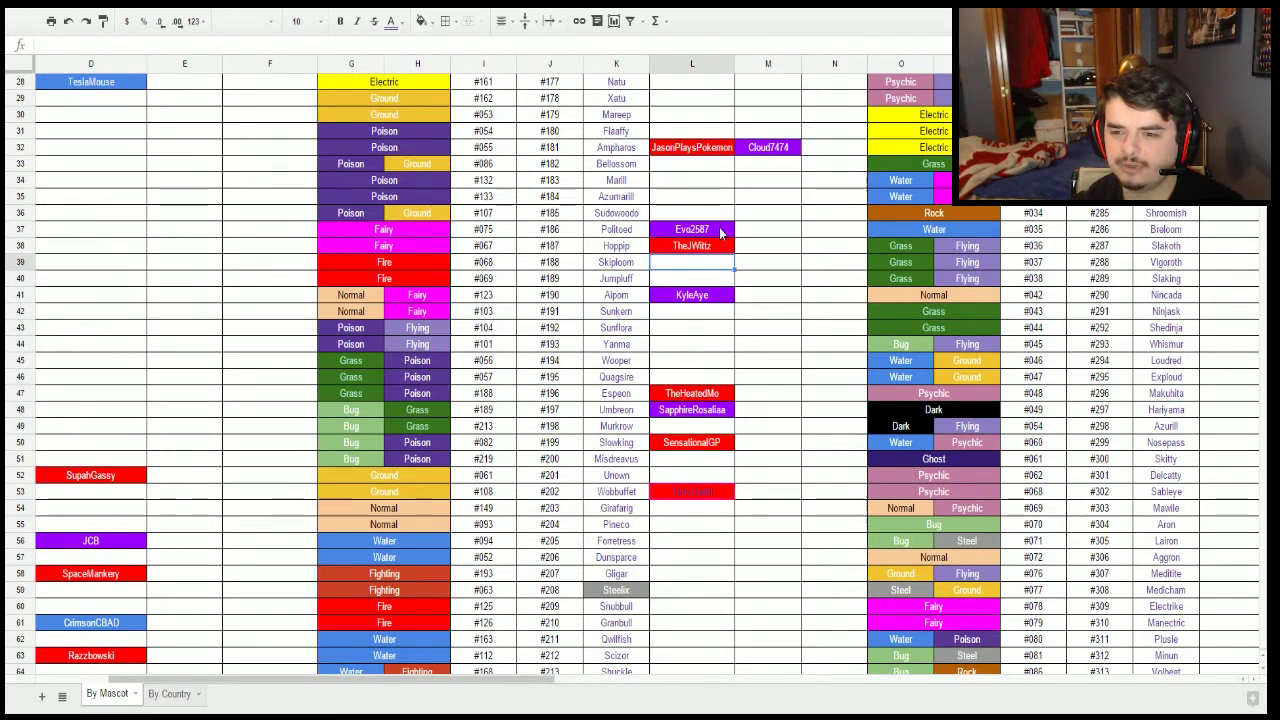
scroll(720, 232, up, 1)
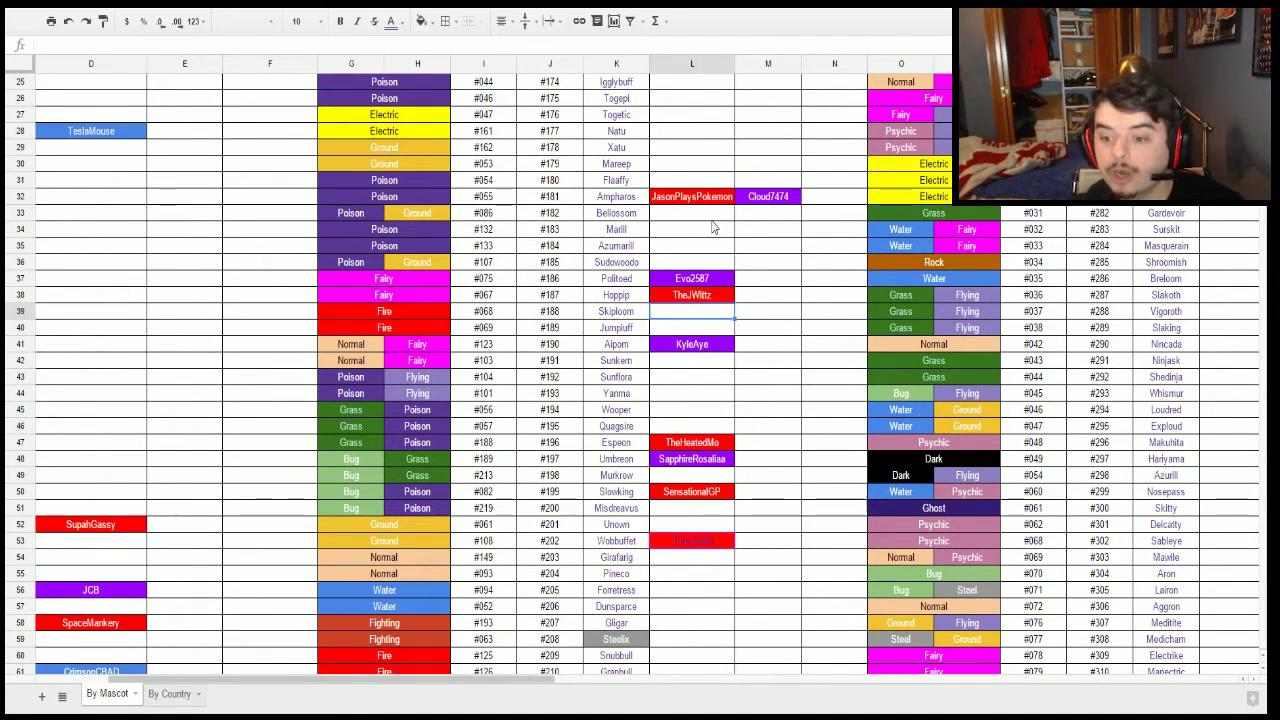
click(692, 475)
text(Me)
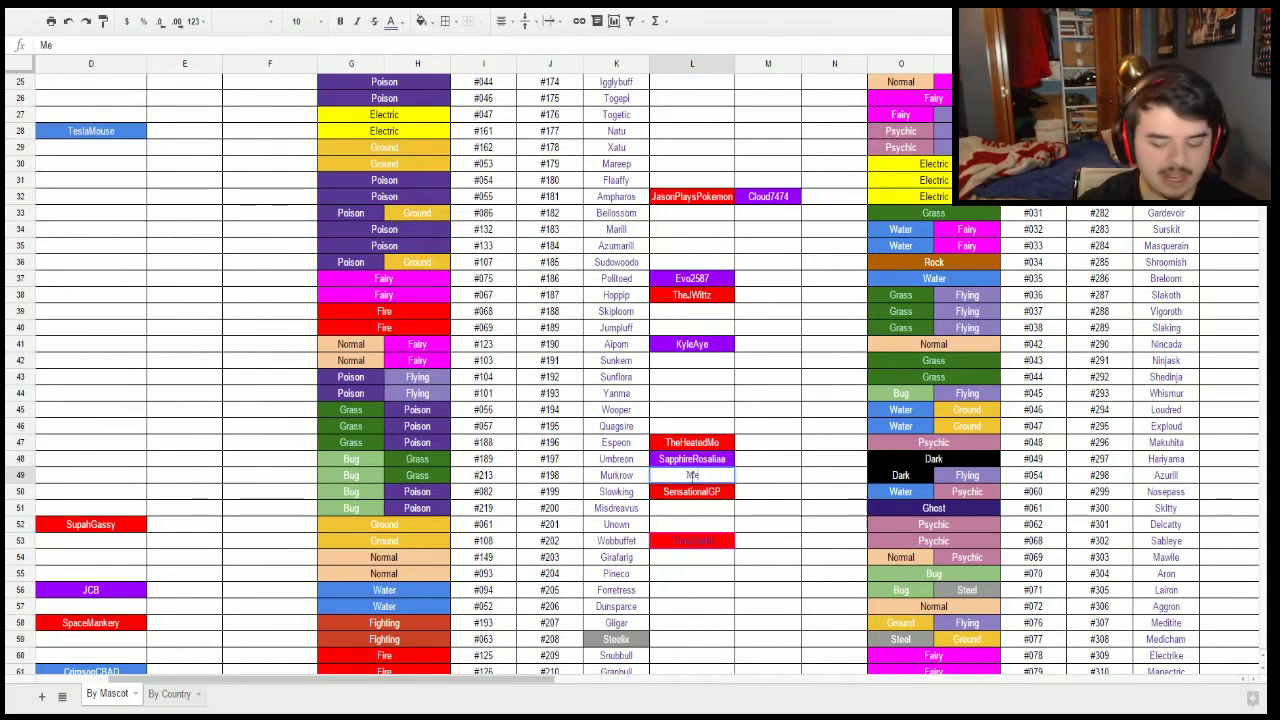
text(tgaMog)
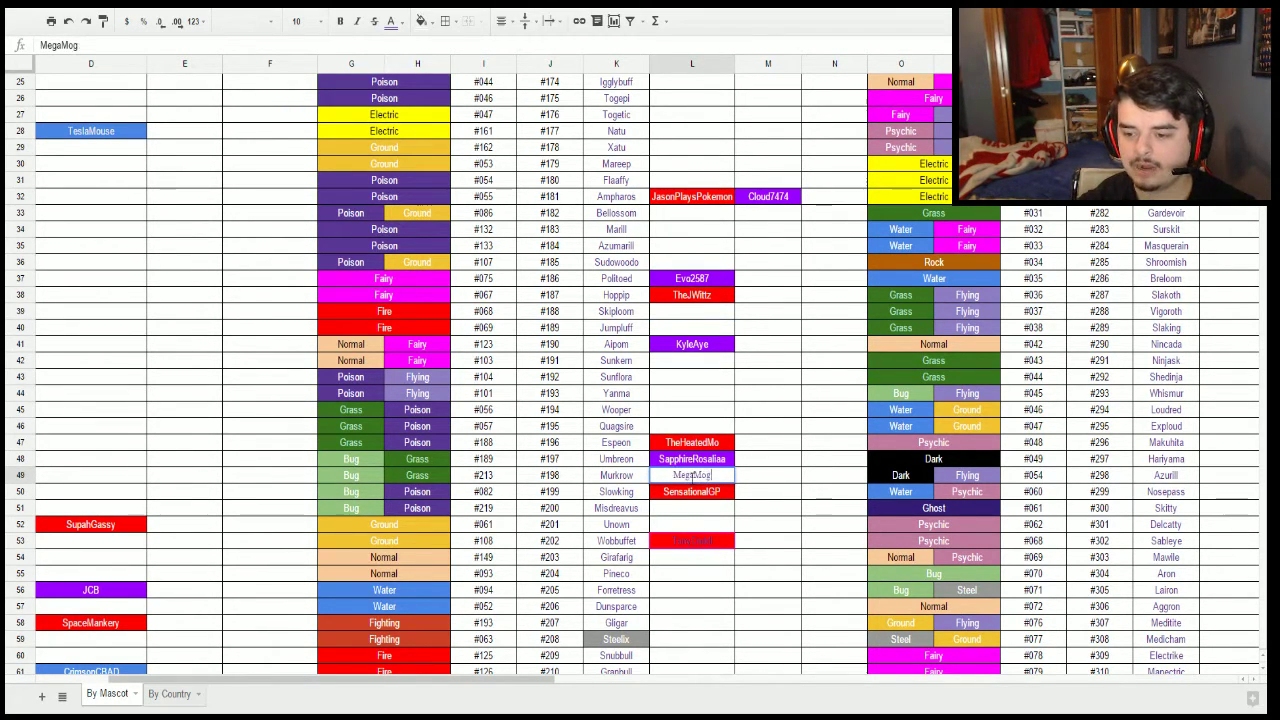
text(waii)
key(Return)
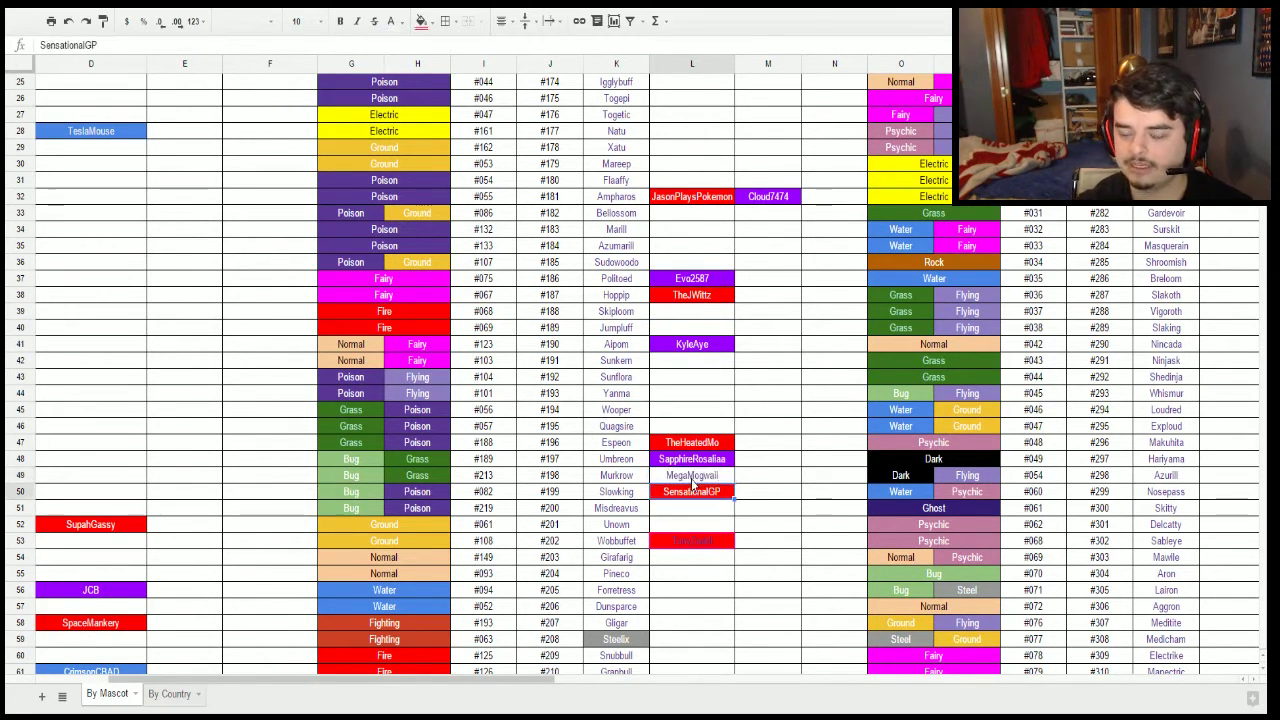
Format Murkrow's MegaMogwai cell with a red fill and white text.
click(727, 477)
key(Return)
click(727, 477)
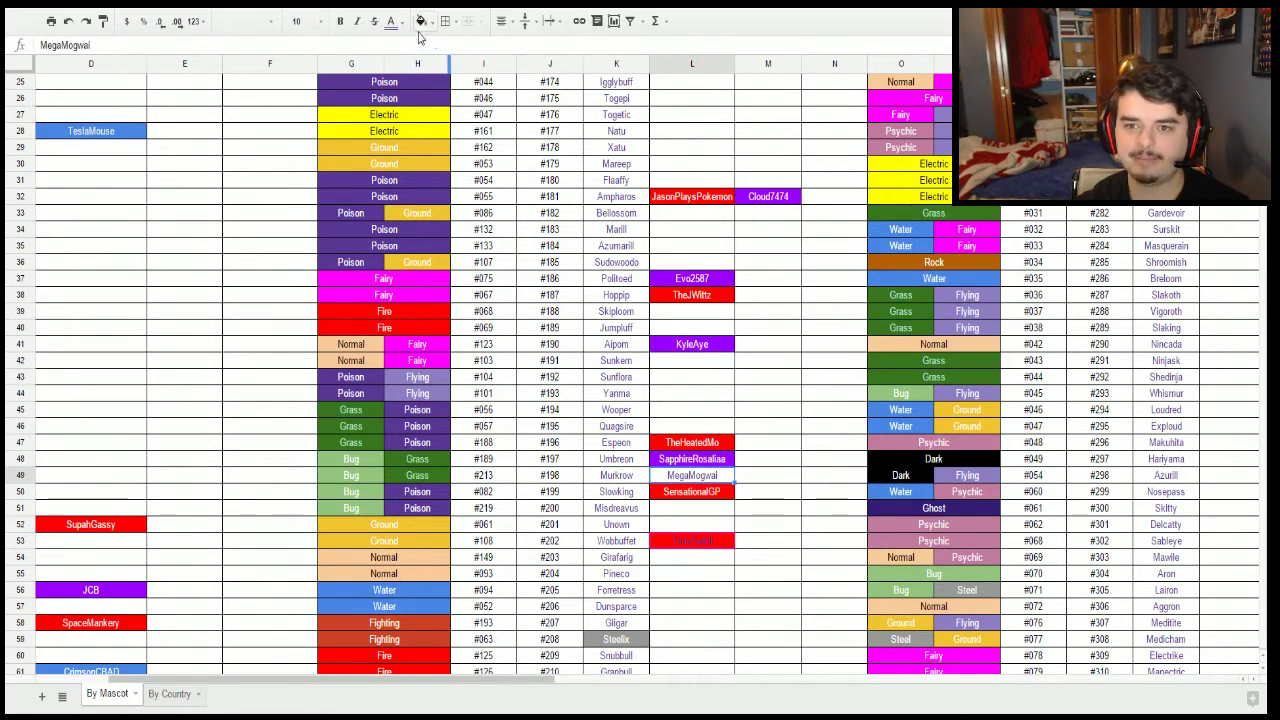
click(422, 21)
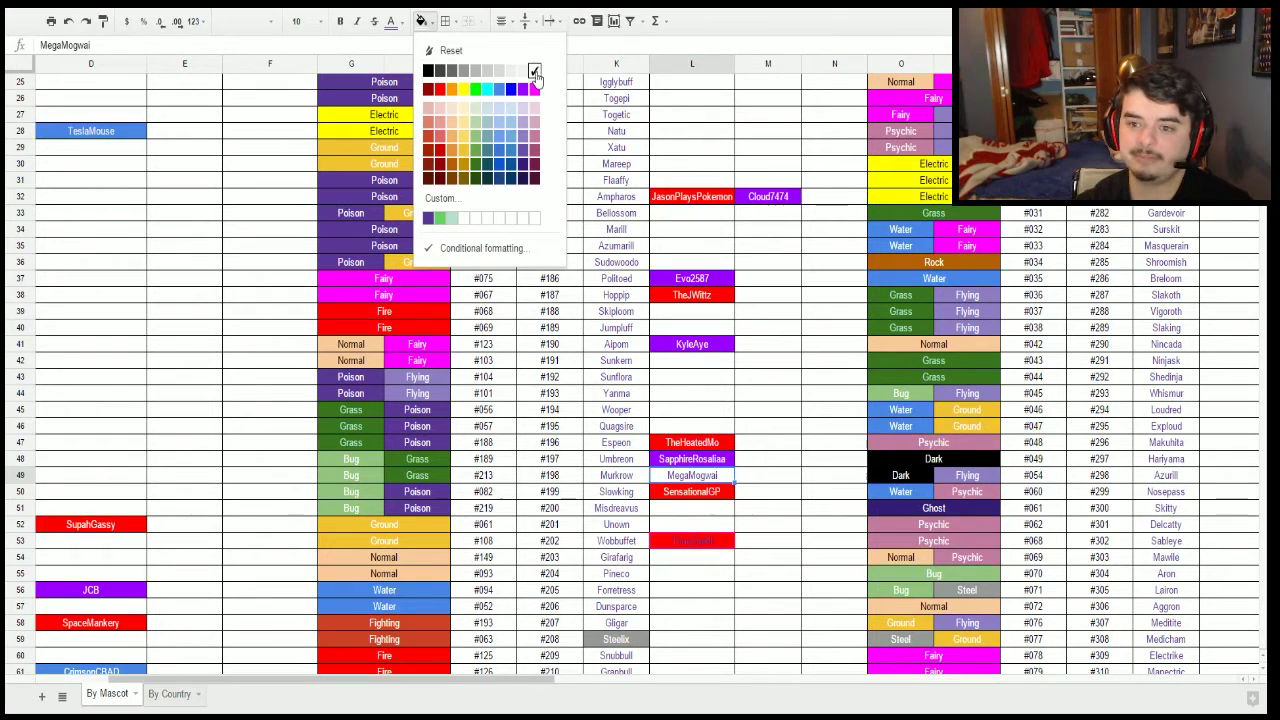
click(440, 90)
click(403, 22)
click(502, 76)
Enter ShadyPenguinn as Delibird's creator in column L.
click(692, 295)
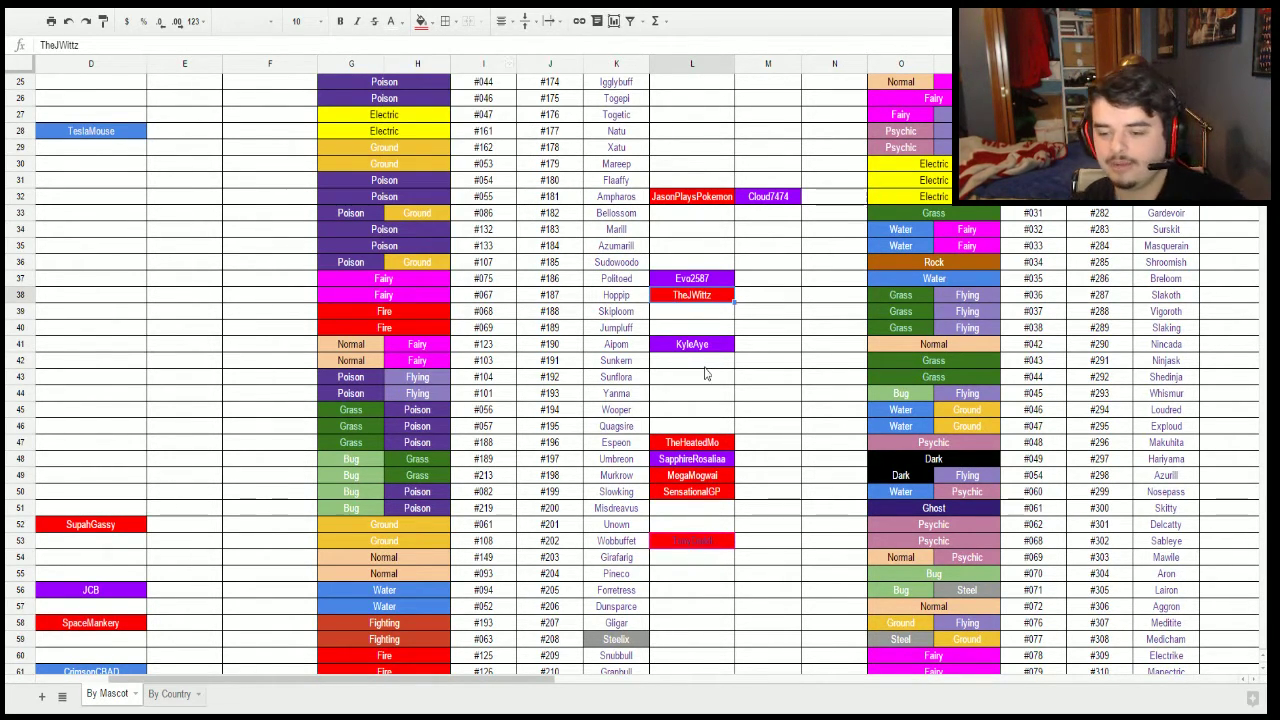
scroll(688, 432, down, 9)
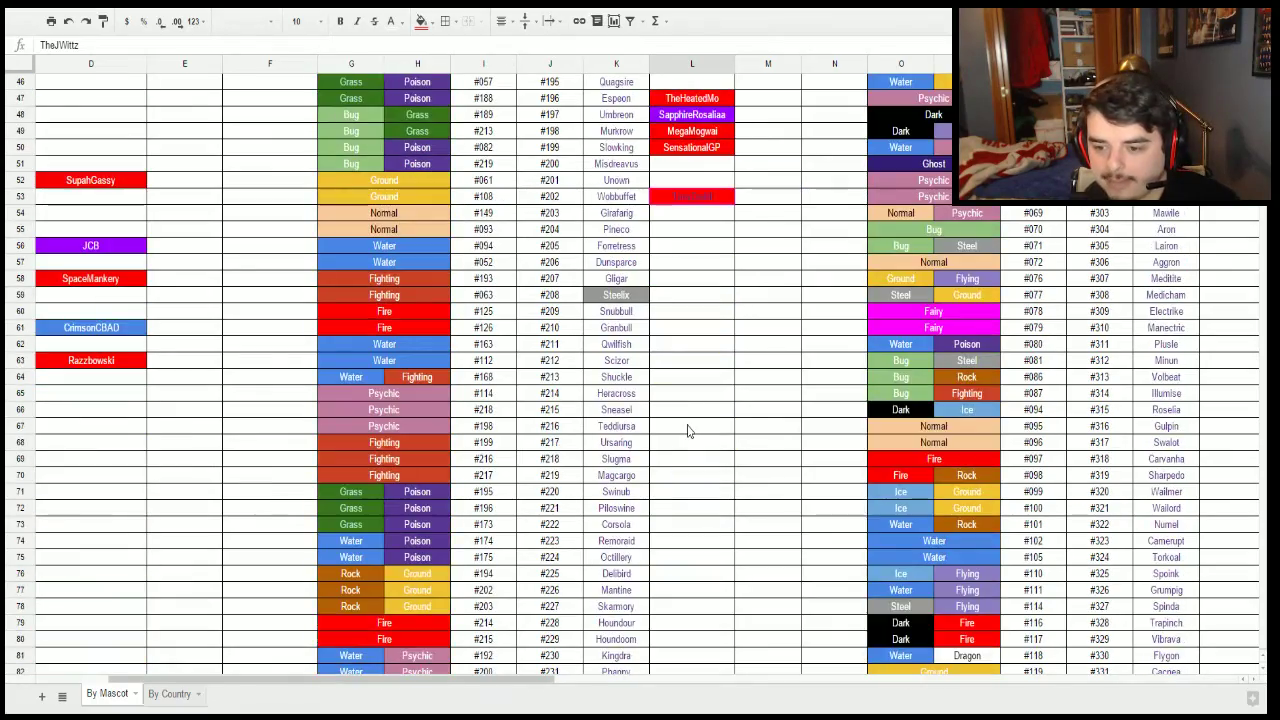
scroll(688, 432, down, 3)
scroll(688, 432, down, 3)
scroll(688, 432, up, 4)
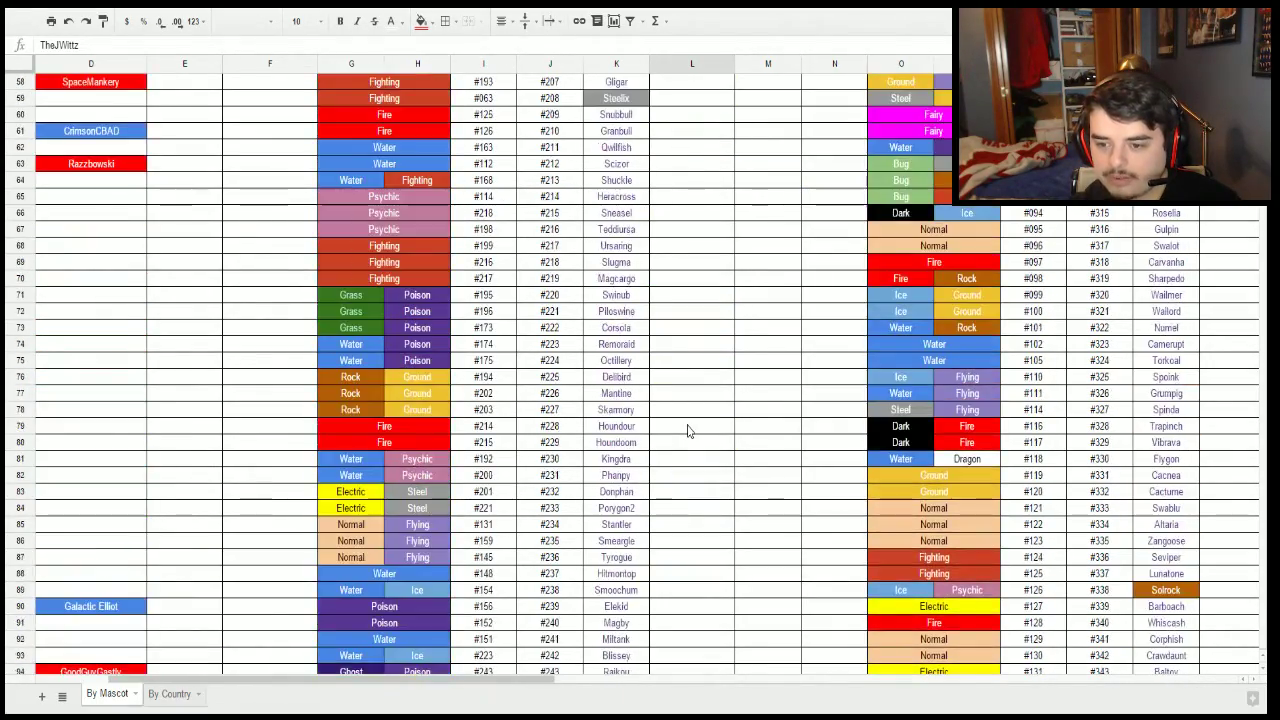
click(692, 380)
text(ShadyPenguinn)
key(Return)
Format Delibird's ShadyPenguinn cell with a red fill and white text.
click(692, 380)
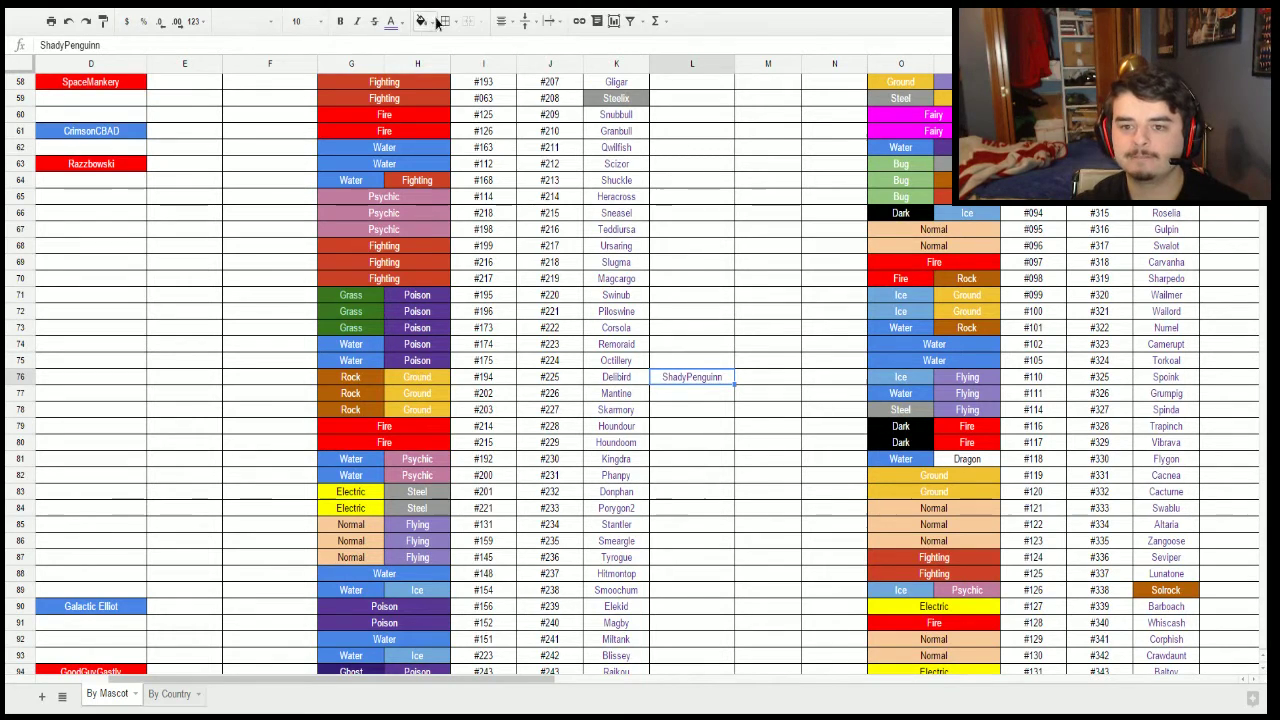
click(435, 21)
click(441, 90)
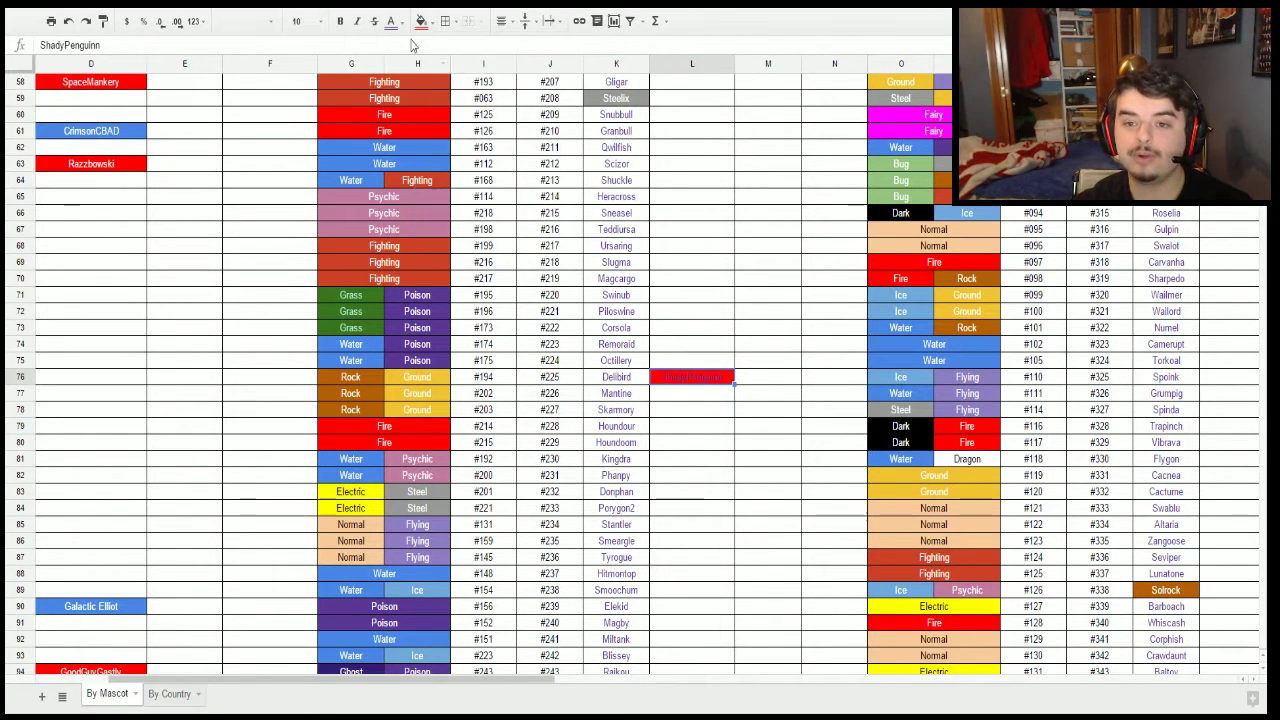
click(391, 21)
click(505, 70)
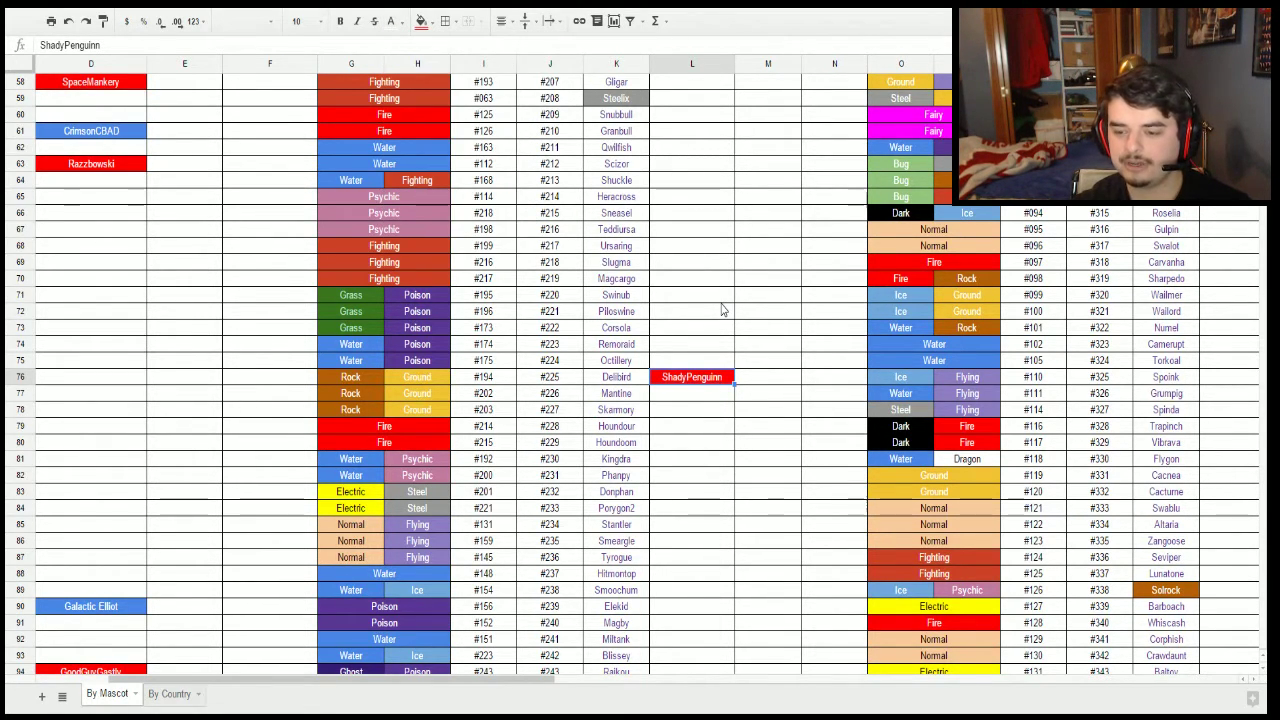
Enter PokeaimMD as Miltank's creator in column L.
scroll(725, 305, up, 5)
scroll(720, 311, up, 4)
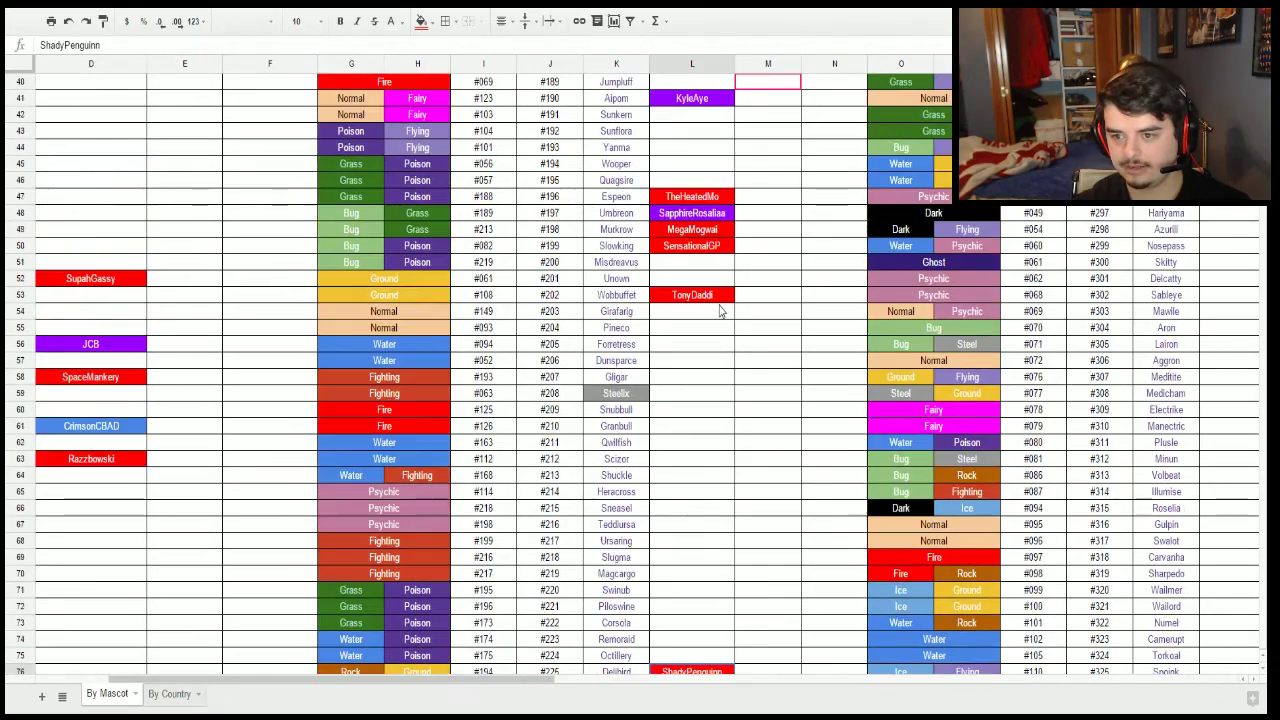
scroll(720, 311, down, 6)
scroll(720, 311, down, 1)
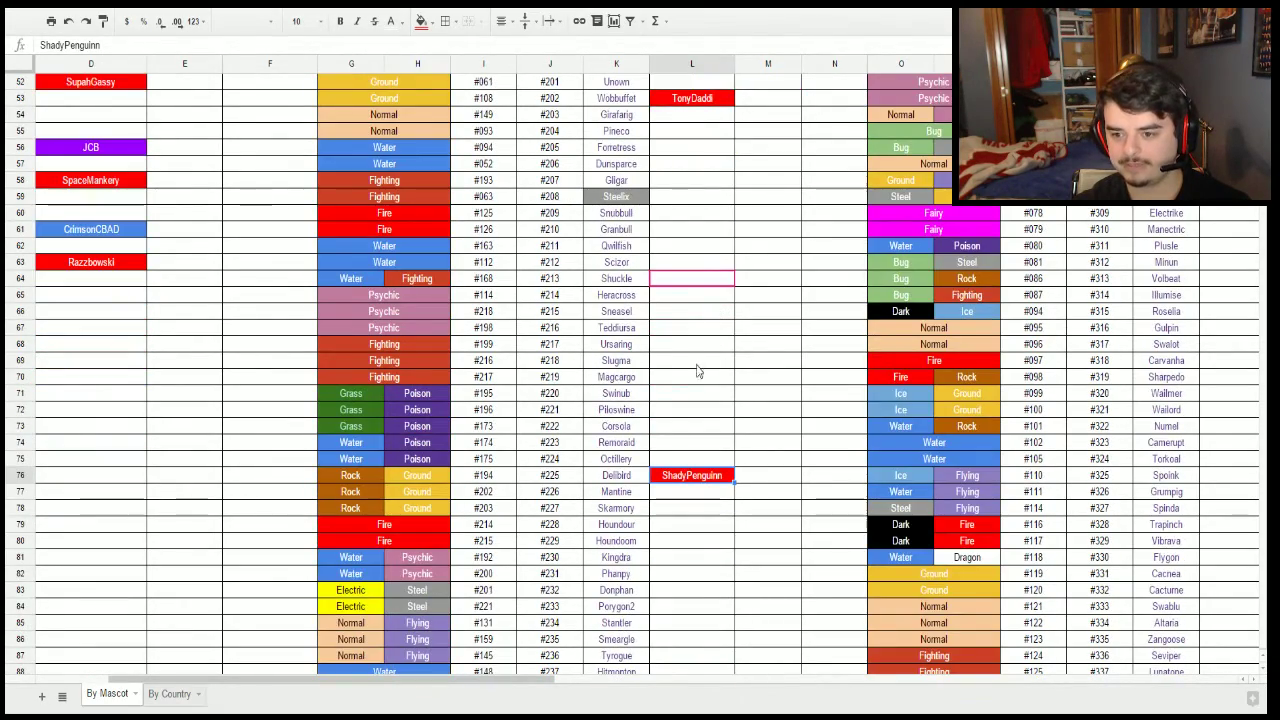
scroll(705, 390, down, 3)
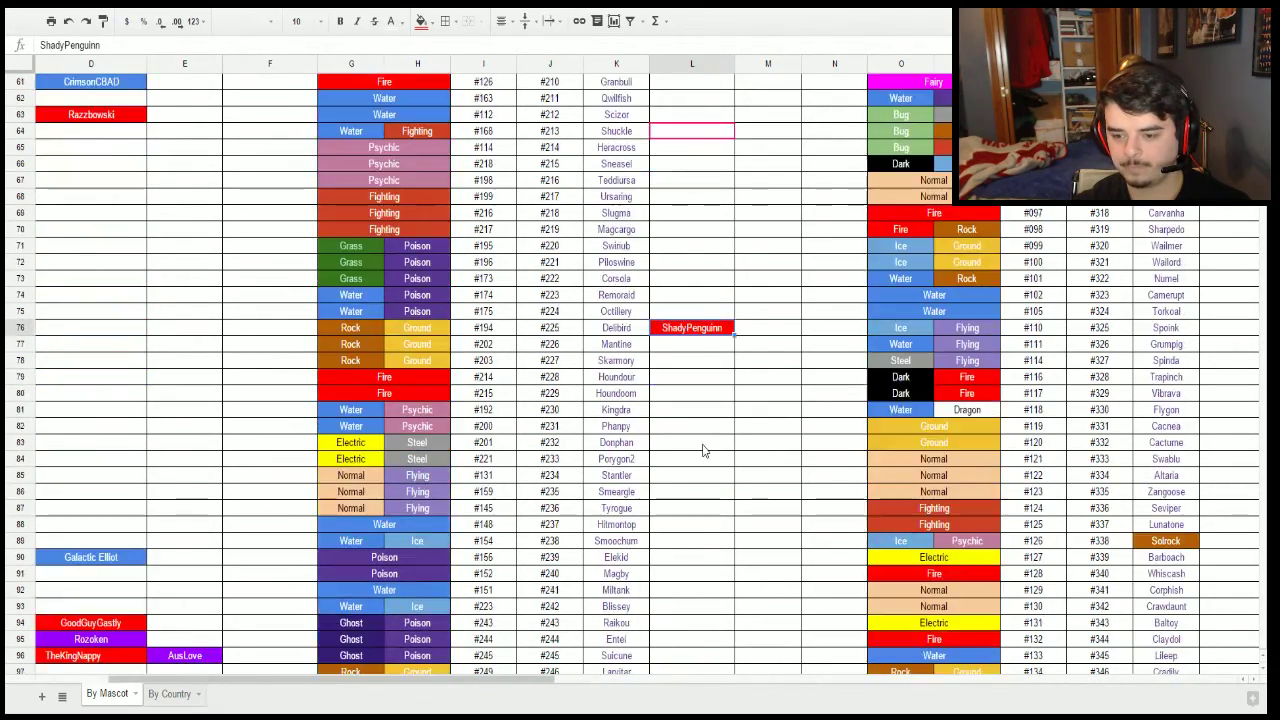
scroll(703, 451, down, 2)
click(678, 283)
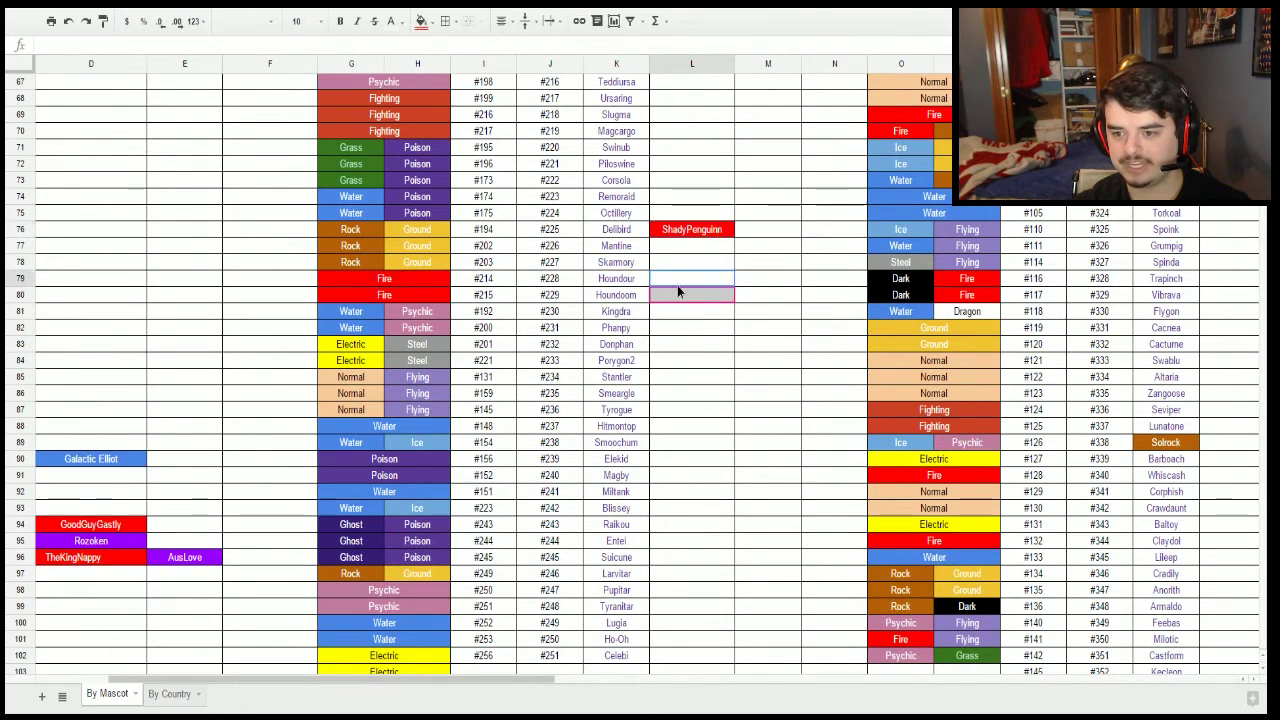
scroll(689, 409, down, 1)
click(689, 446)
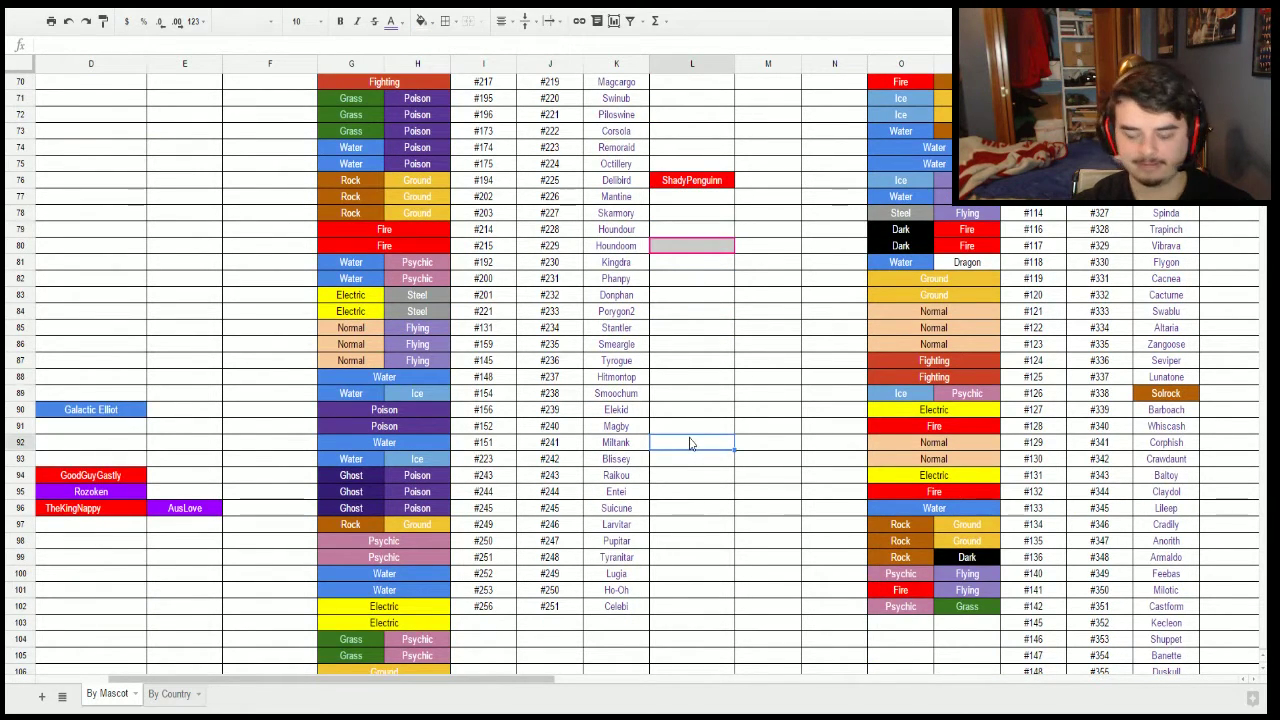
text(PokeaimMD)
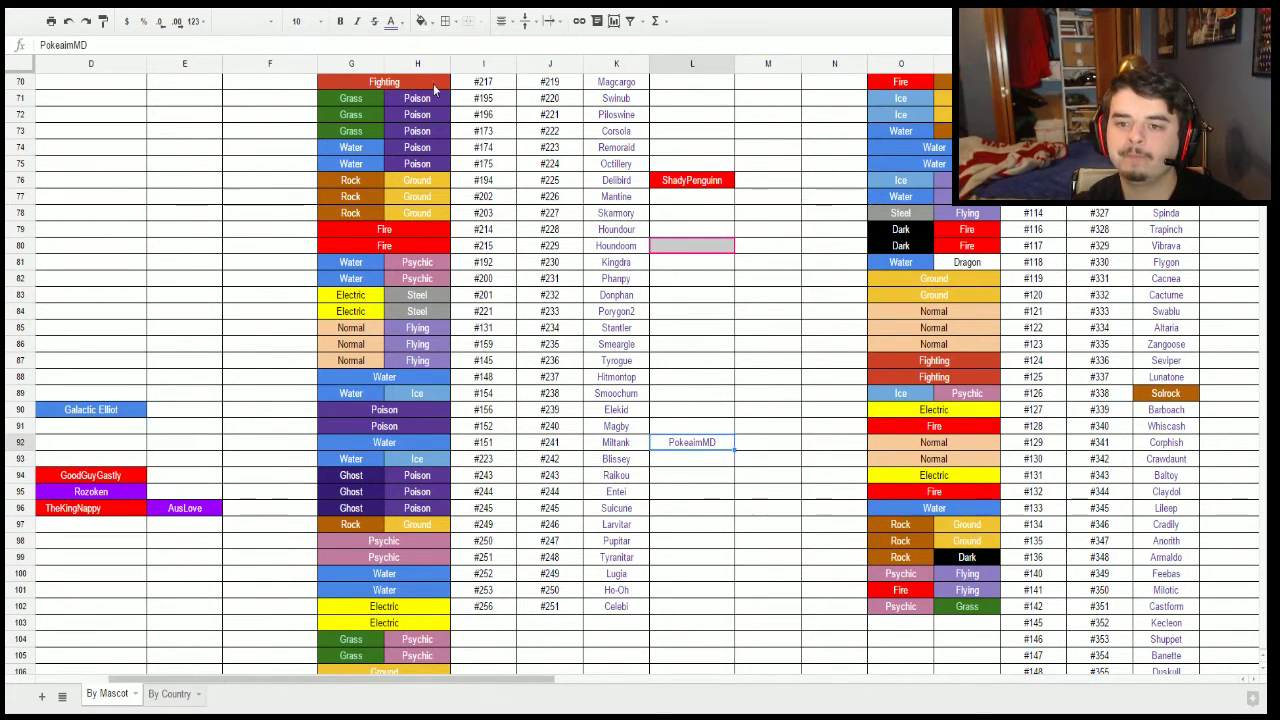
Format Miltank's PokeaimMD cell with a red fill and white text.
click(427, 21)
click(440, 84)
click(401, 21)
click(505, 77)
Enter Tyranitube as Tyranitar's creator in column L.
click(686, 480)
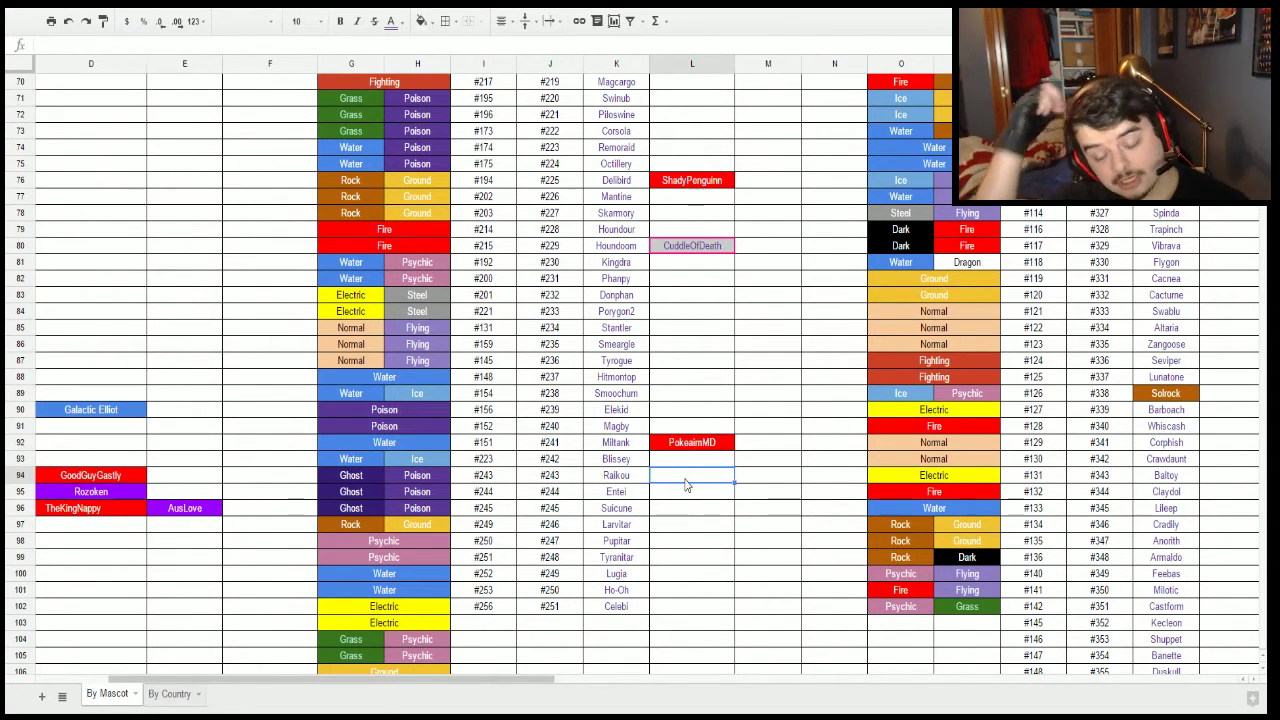
click(685, 493)
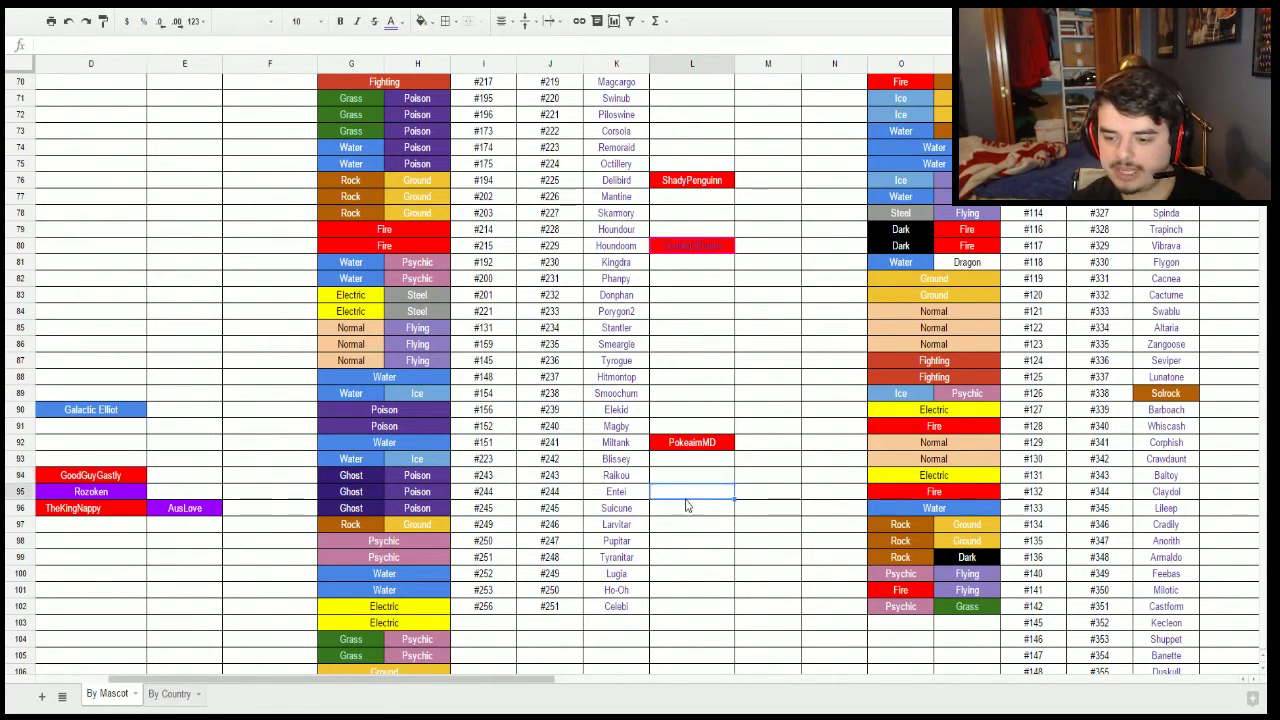
key(Down)
key(Down)
key(Down)
key(Down)
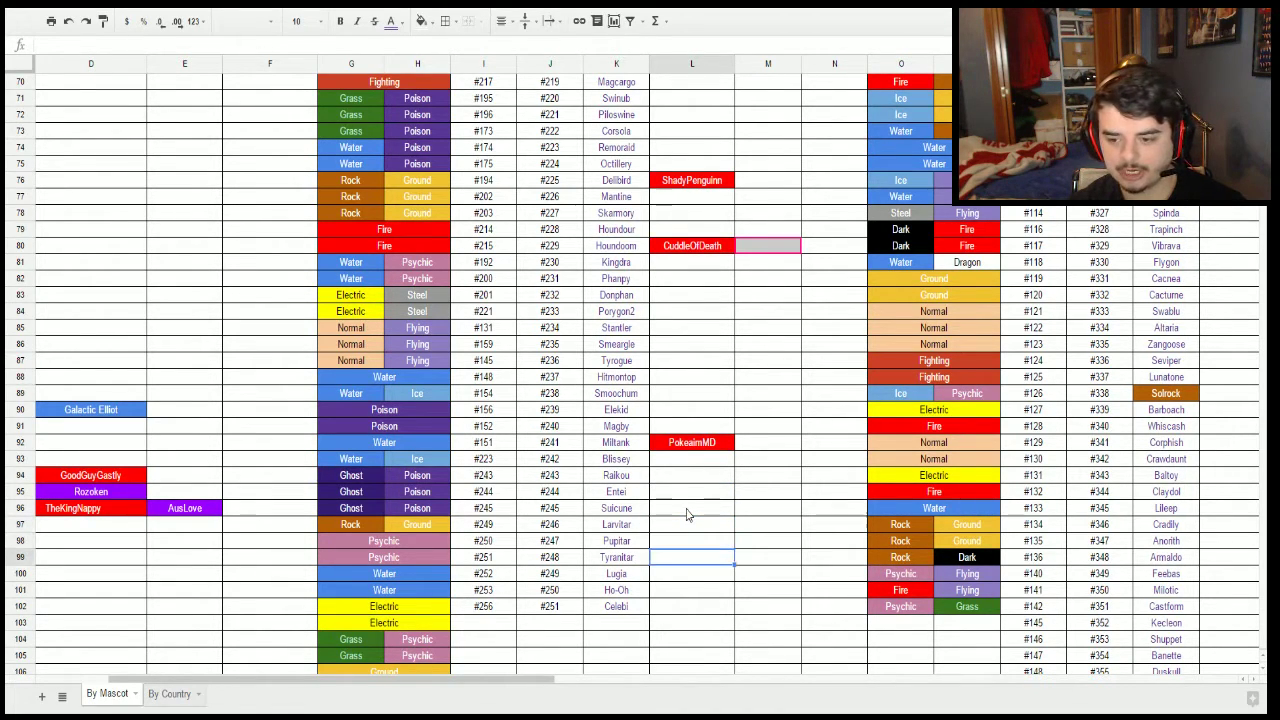
text(Tyranitube)
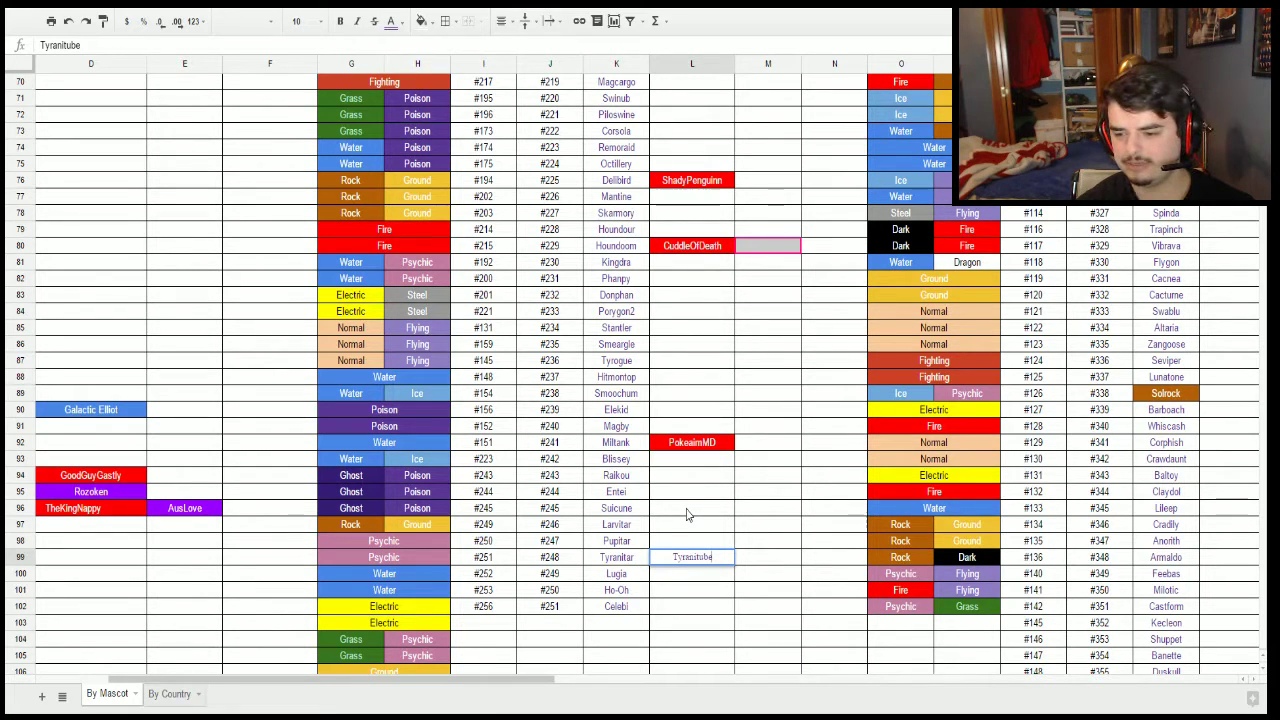
key(Return)
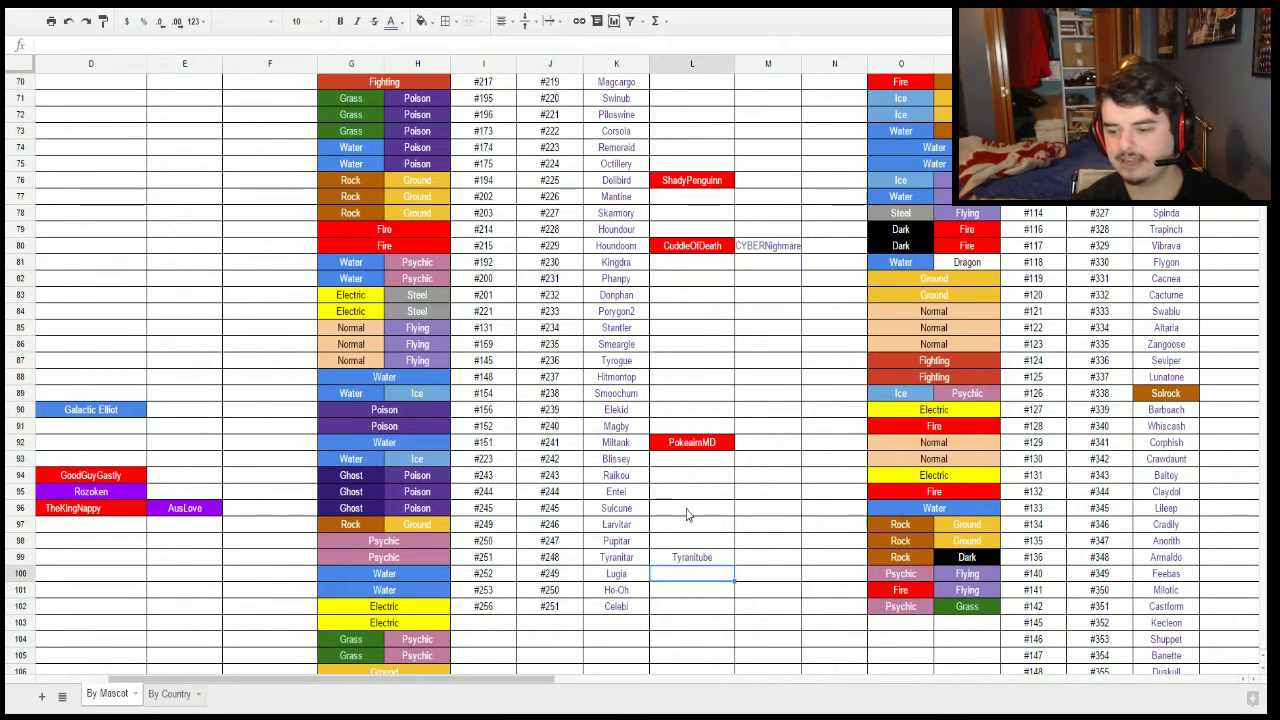
Format Tyranitar's creator cell in column L with a red fill and white text.
key(Up)
click(431, 25)
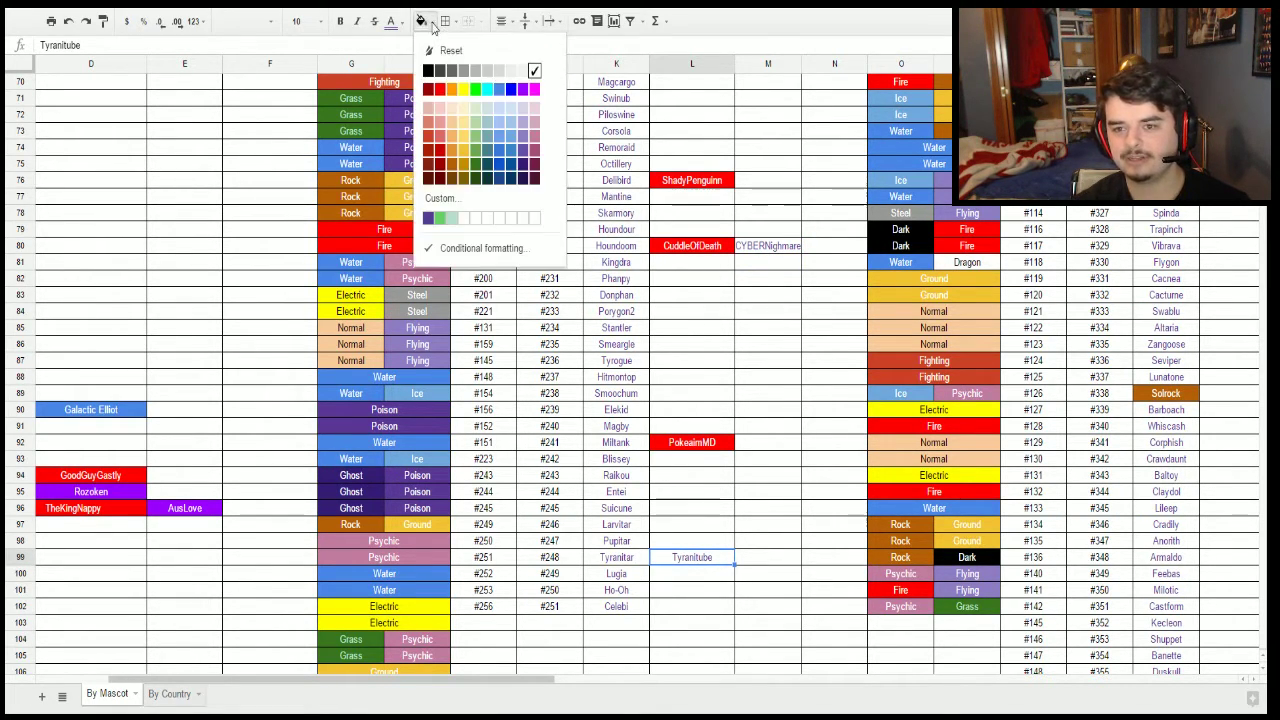
click(439, 89)
click(397, 22)
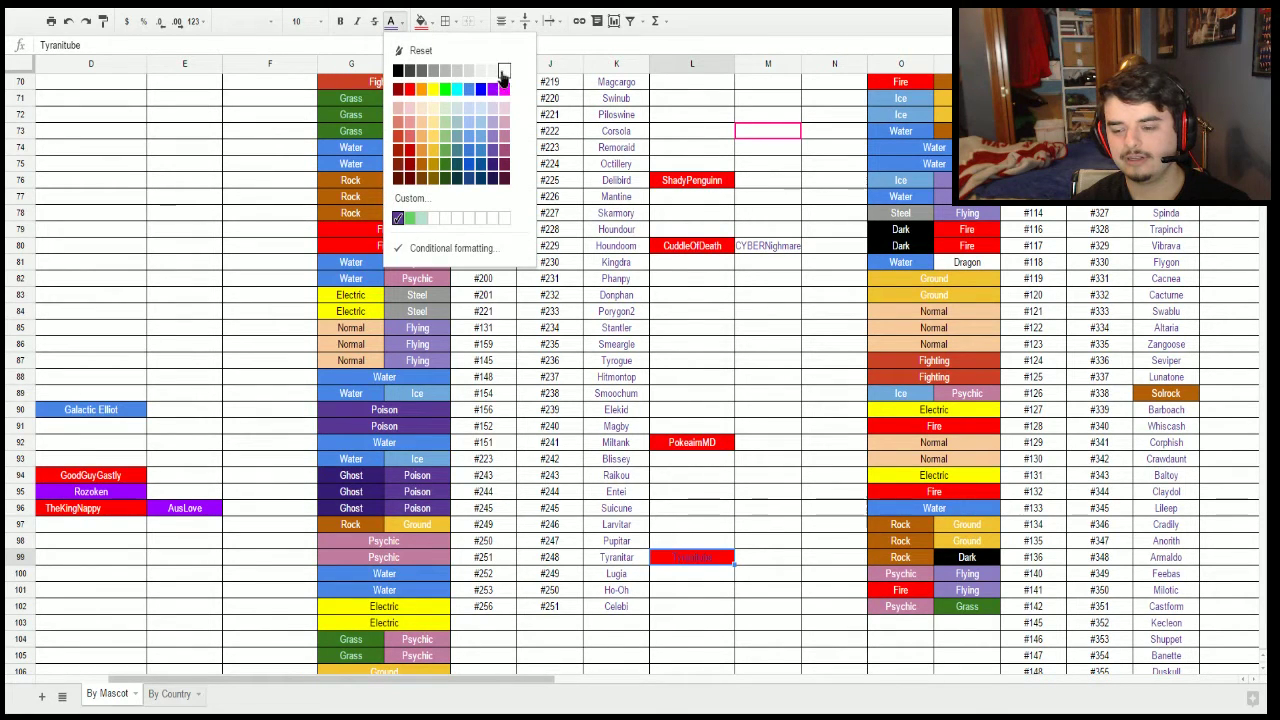
click(503, 72)
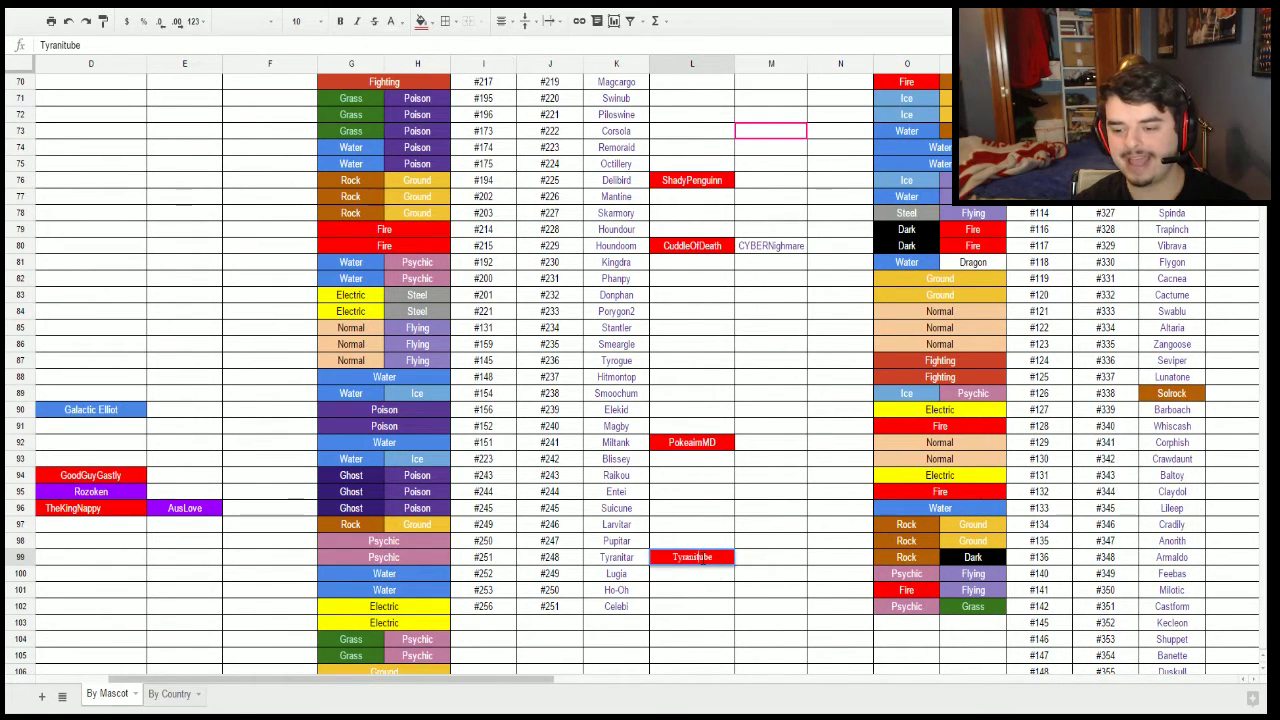
Correct the name of Tyranitar's creator to TyranitarTube.
text(tar)
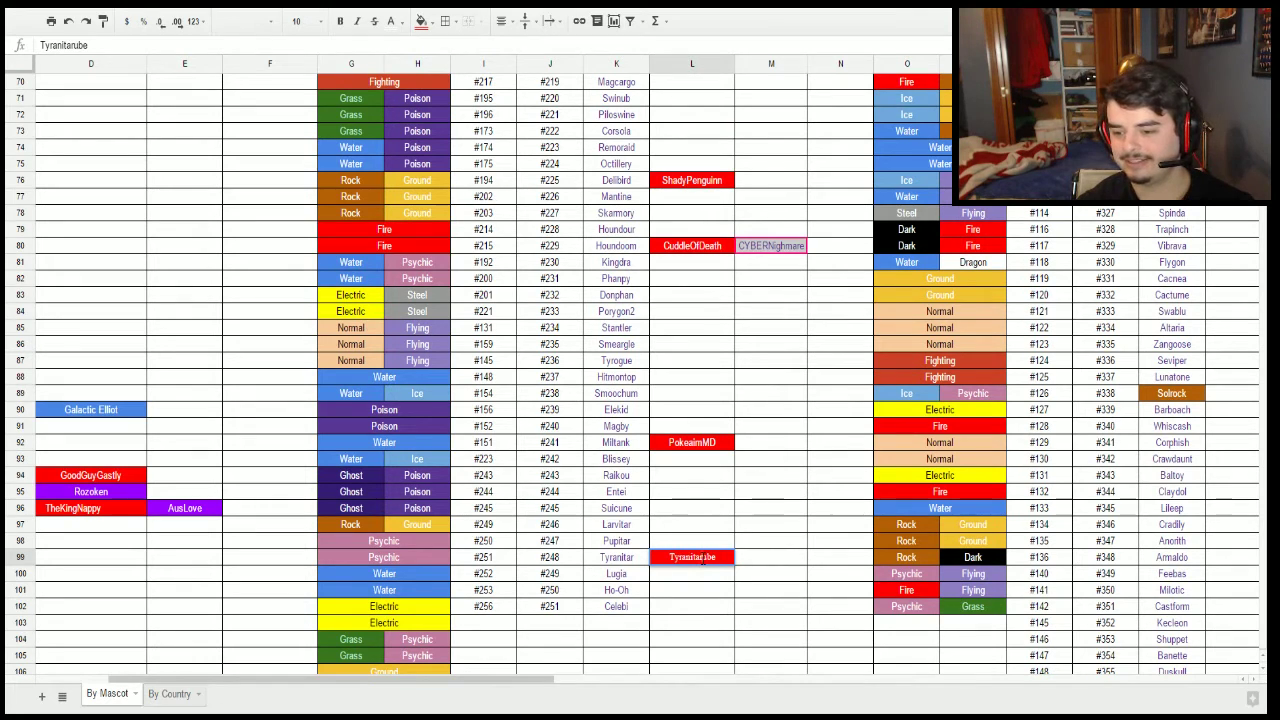
text(T)
key(Return)
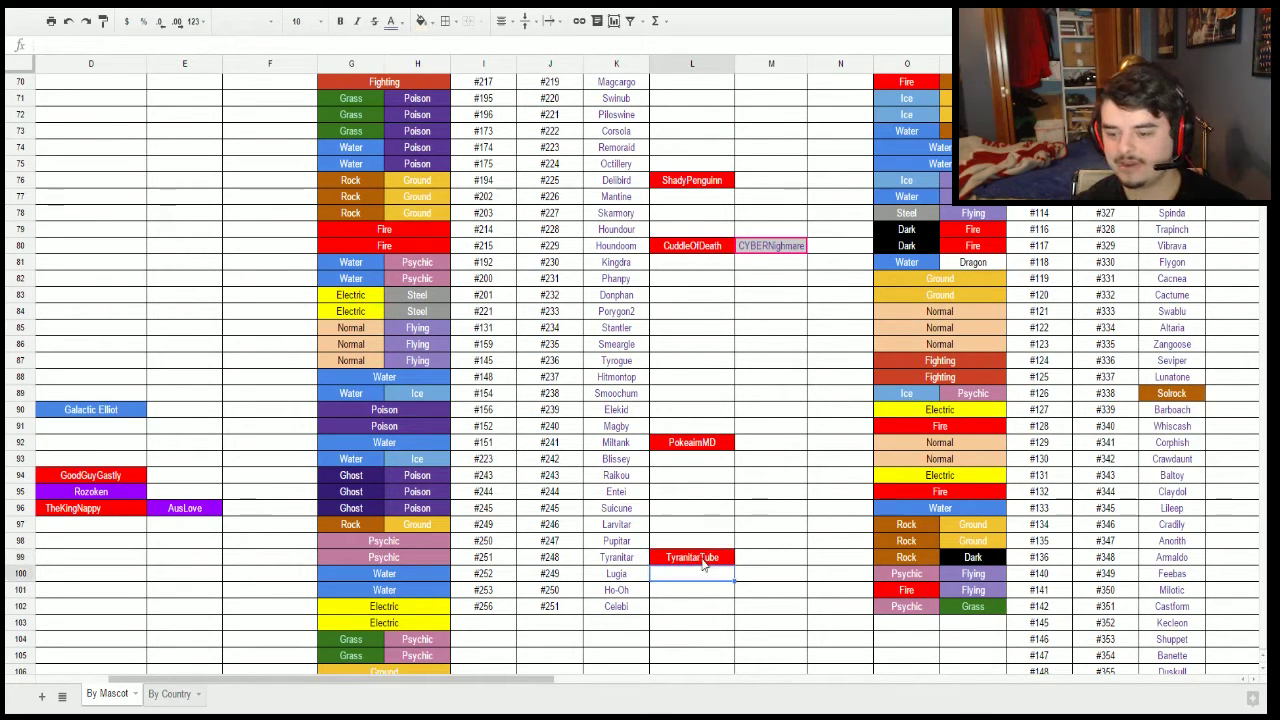
Enter SonicBrawler as Celebi's creator in column L.
click(686, 608)
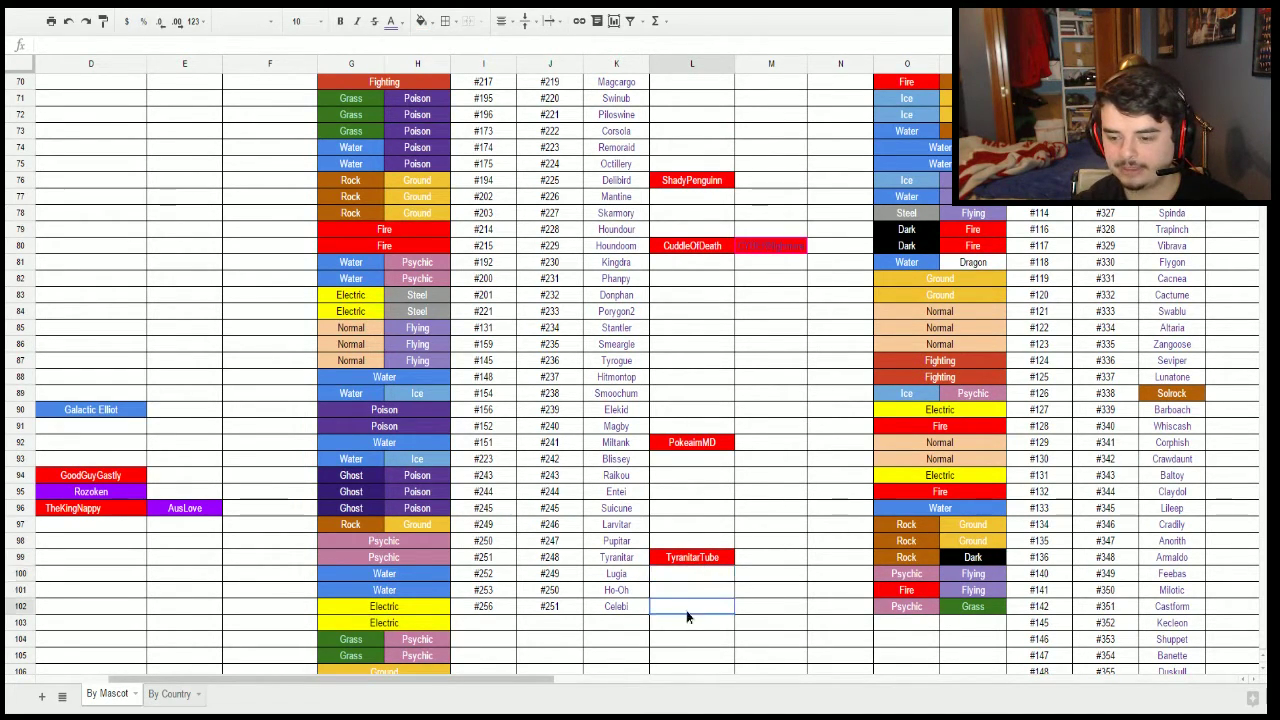
text(SonicBrawler)
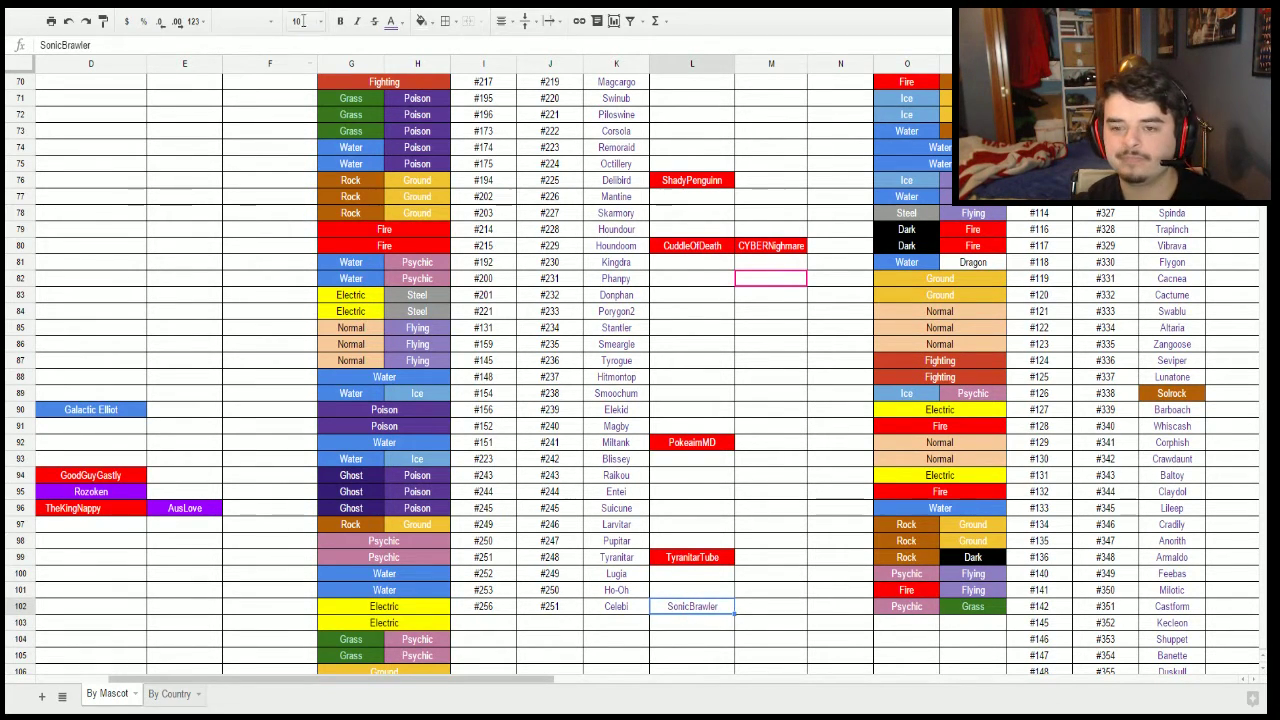
Format Celebi's creator cell in column L with a cornflower blue fill and white text.
click(421, 20)
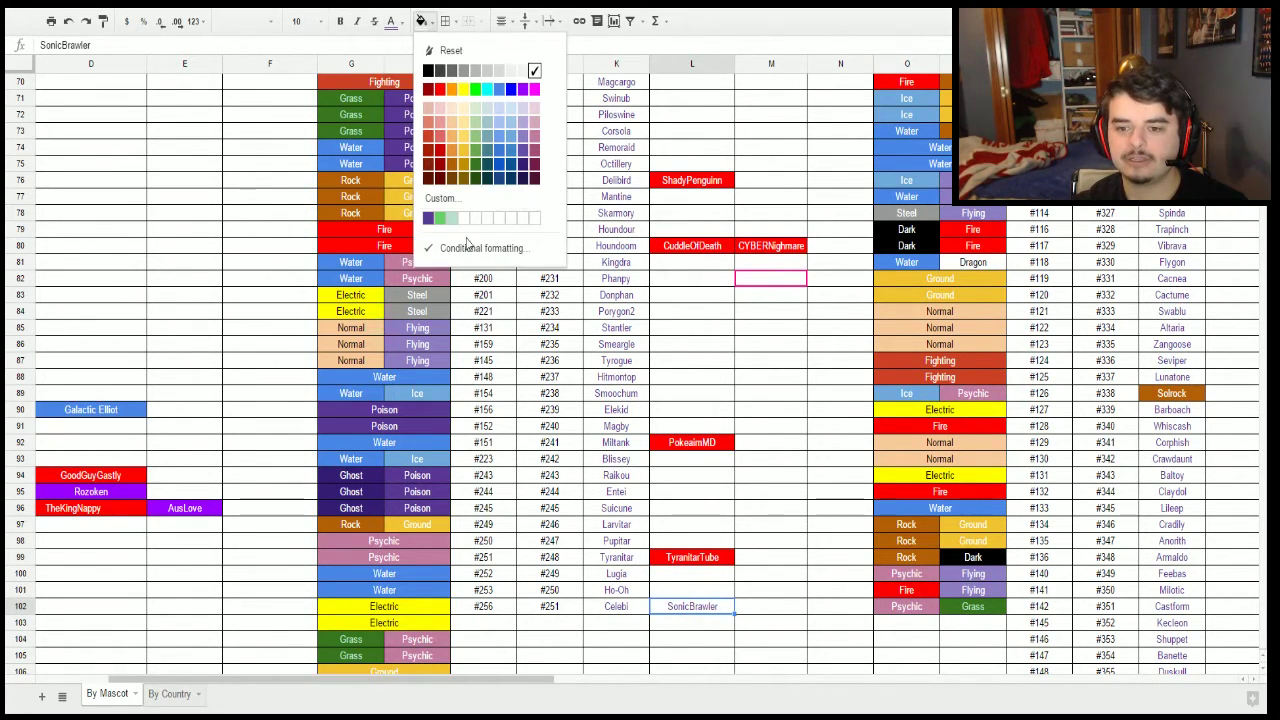
click(521, 90)
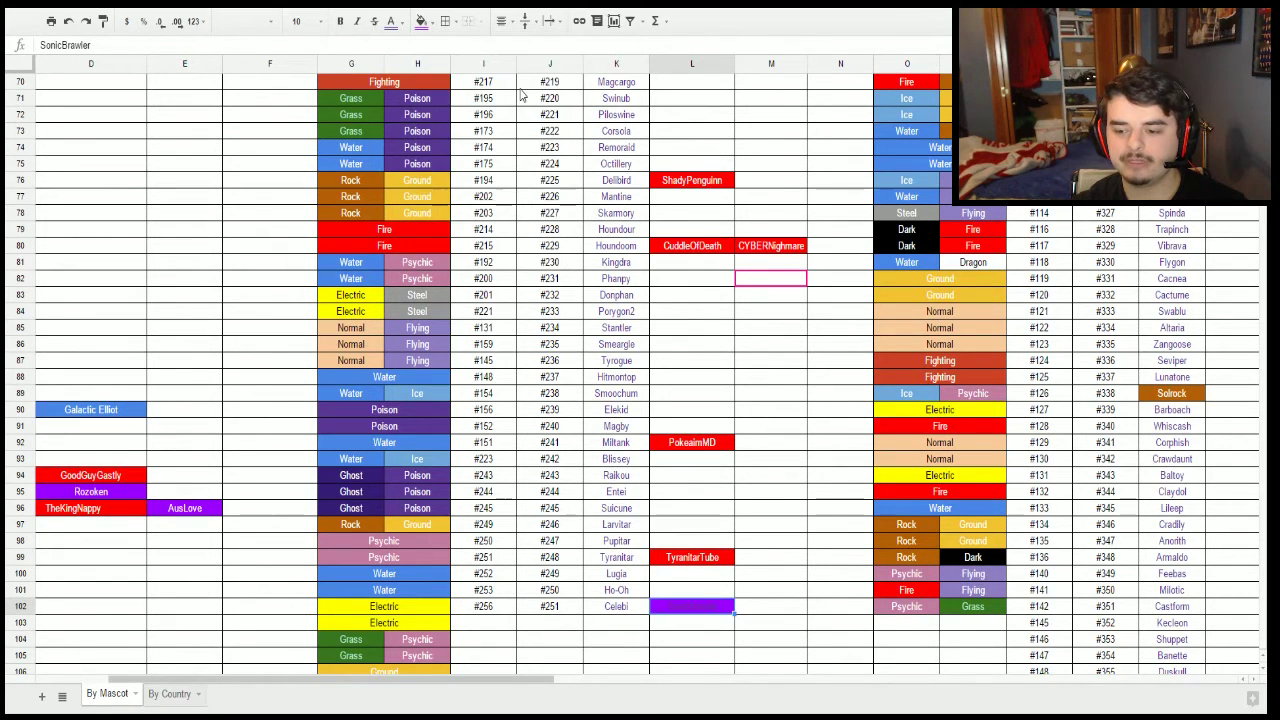
click(421, 20)
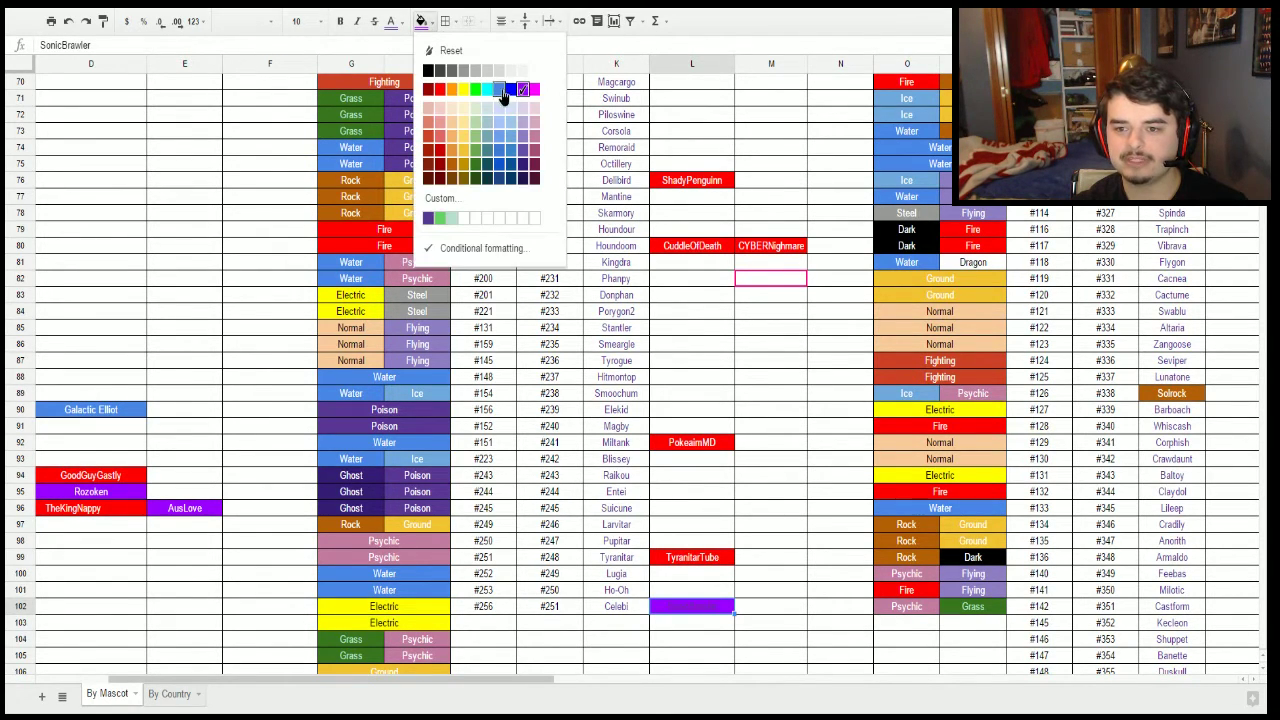
click(506, 90)
click(401, 21)
click(505, 72)
click(685, 528)
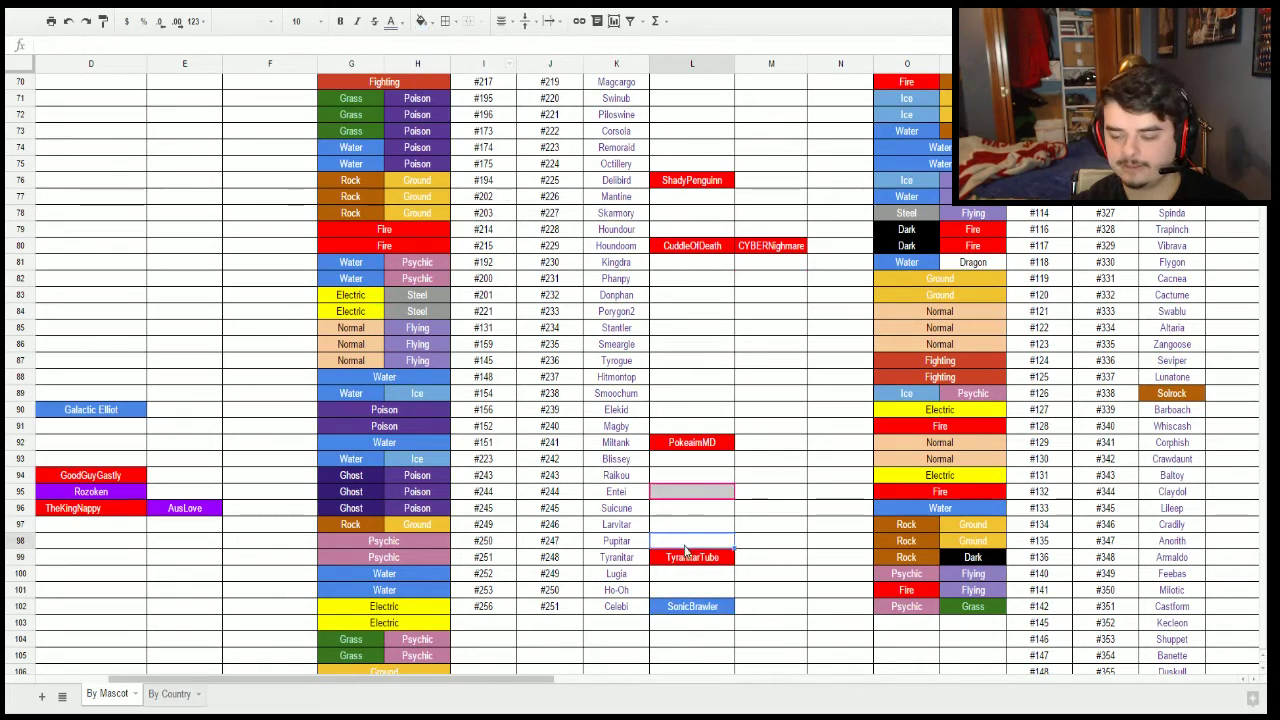
Enter CWPoke as Teddiursa's creator in column L.
scroll(685, 533, up, 8)
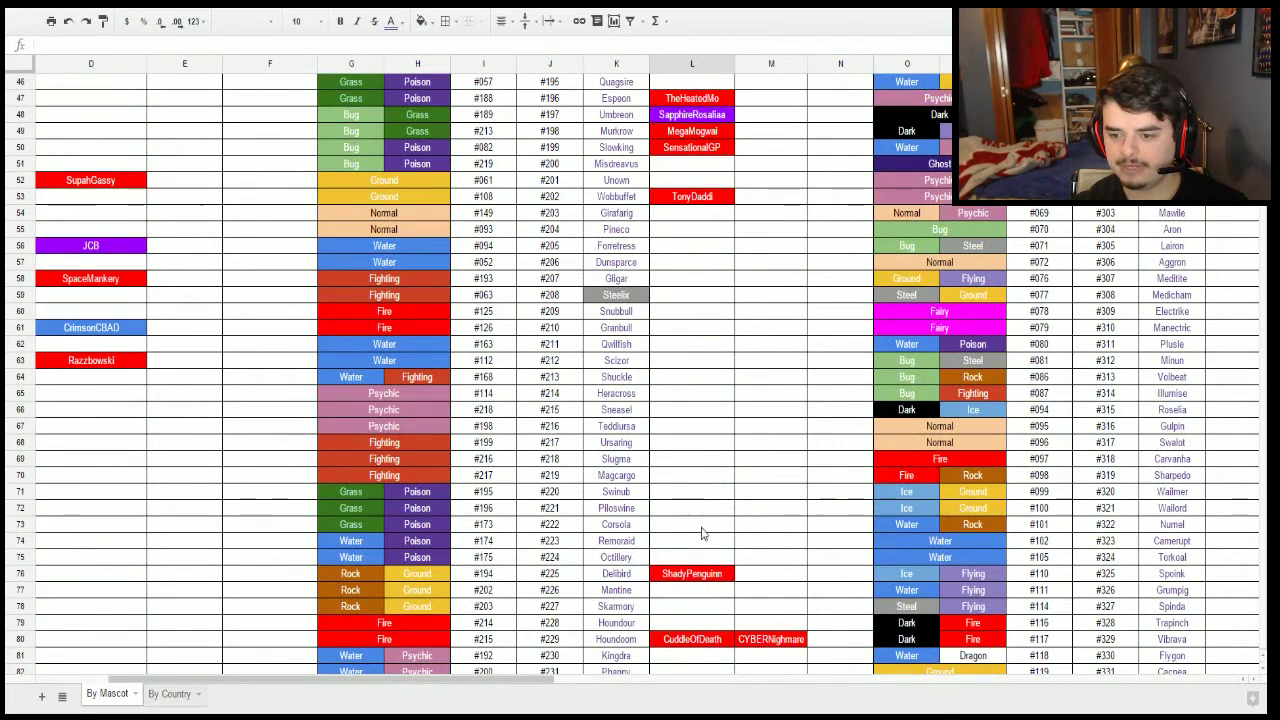
click(677, 432)
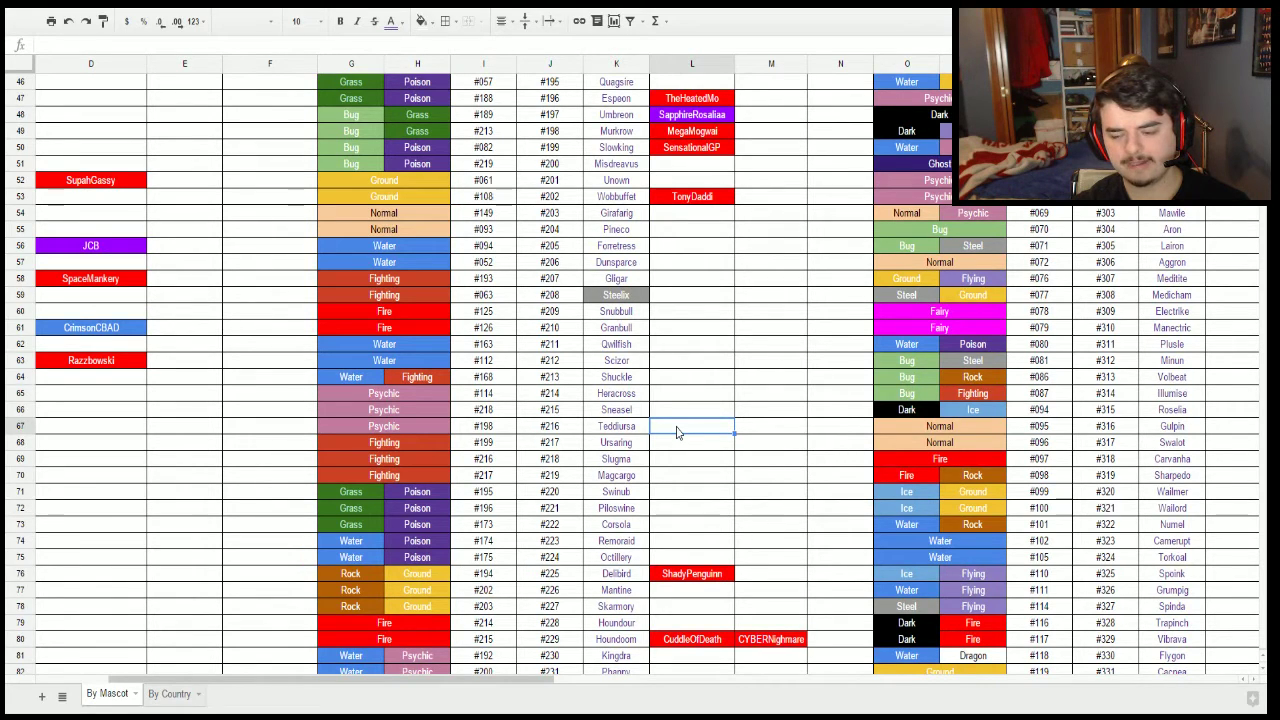
text(GWPoke)
key(Return)
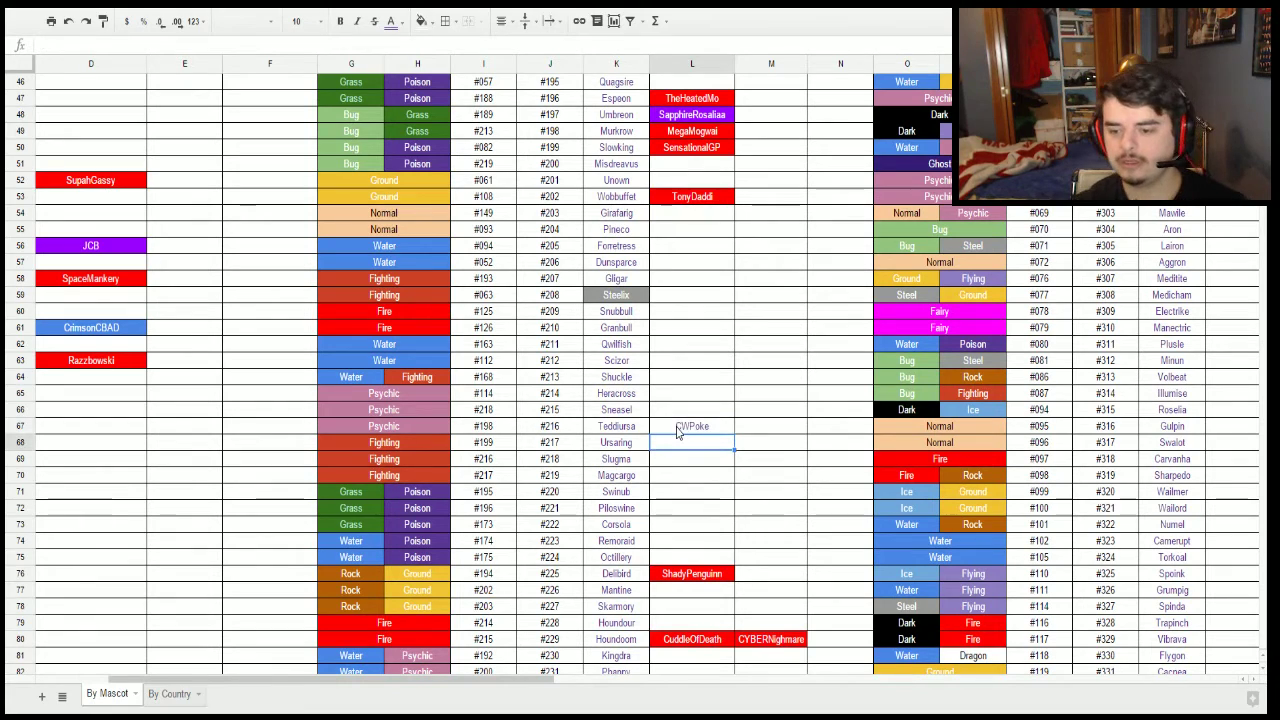
key(Down)
key(Down)
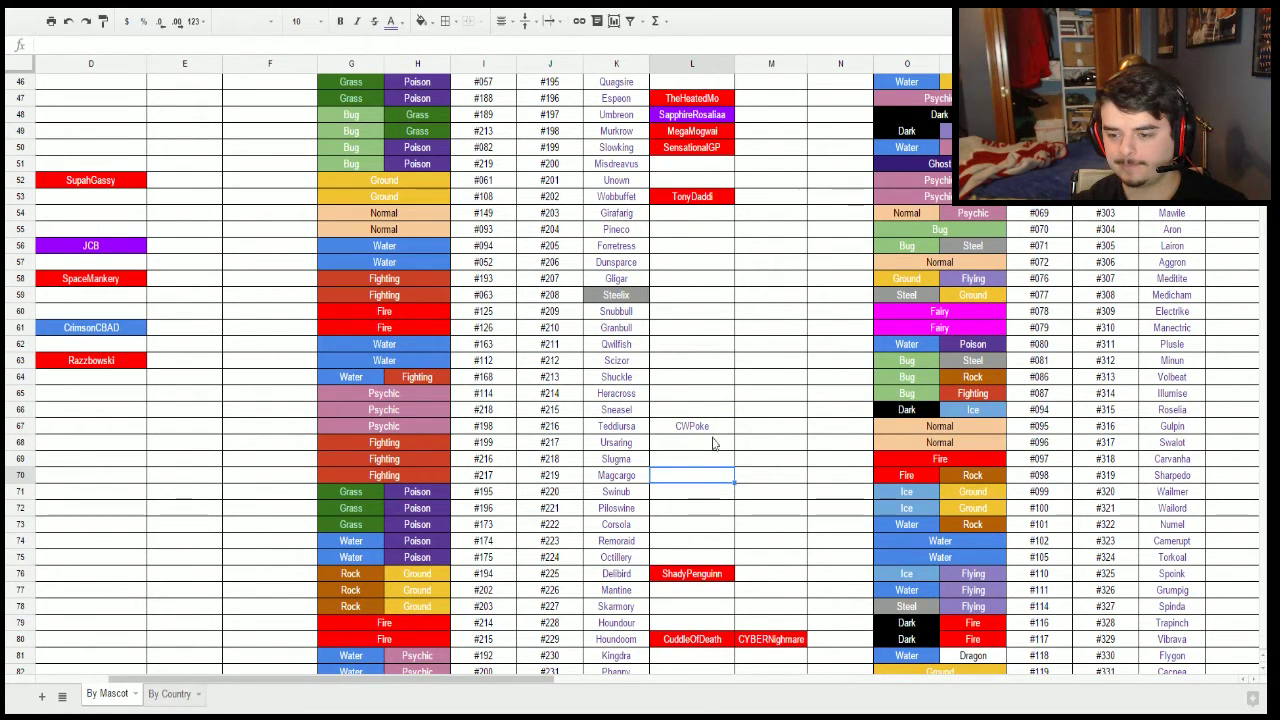
Format Teddiursa's creator cell in column L with a purple fill and white text.
click(703, 426)
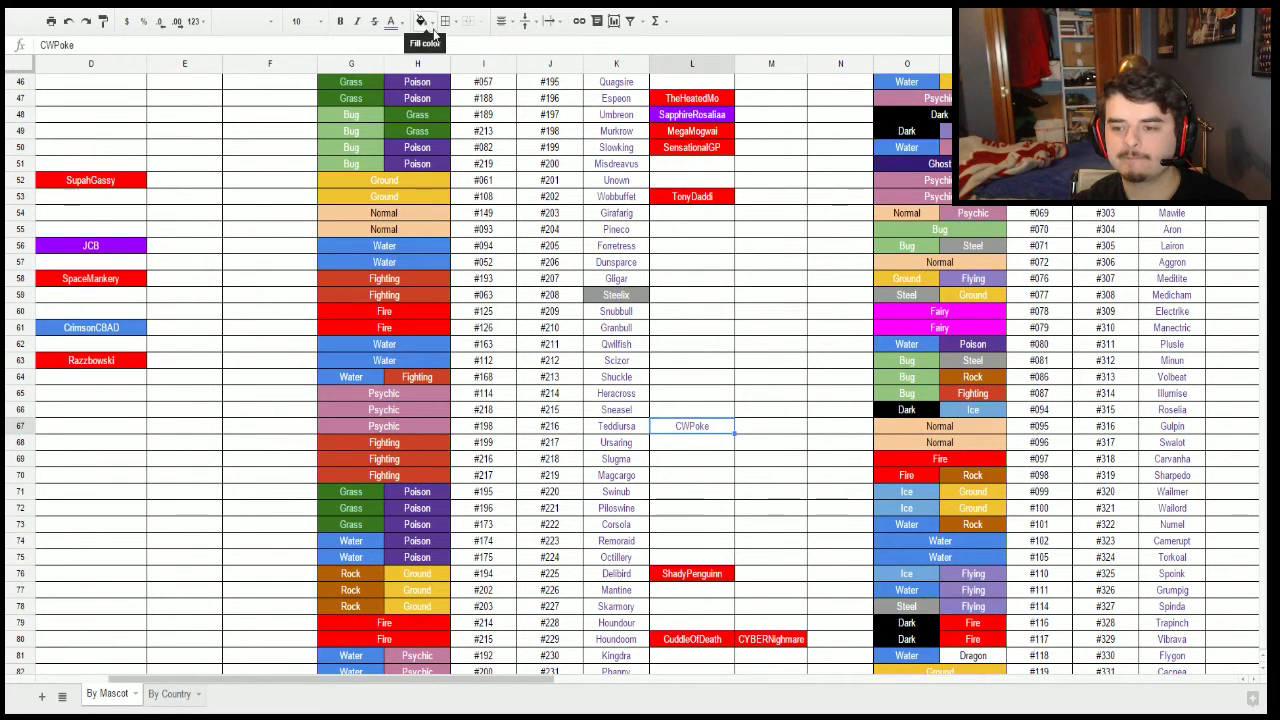
scroll(657, 483, down, 4)
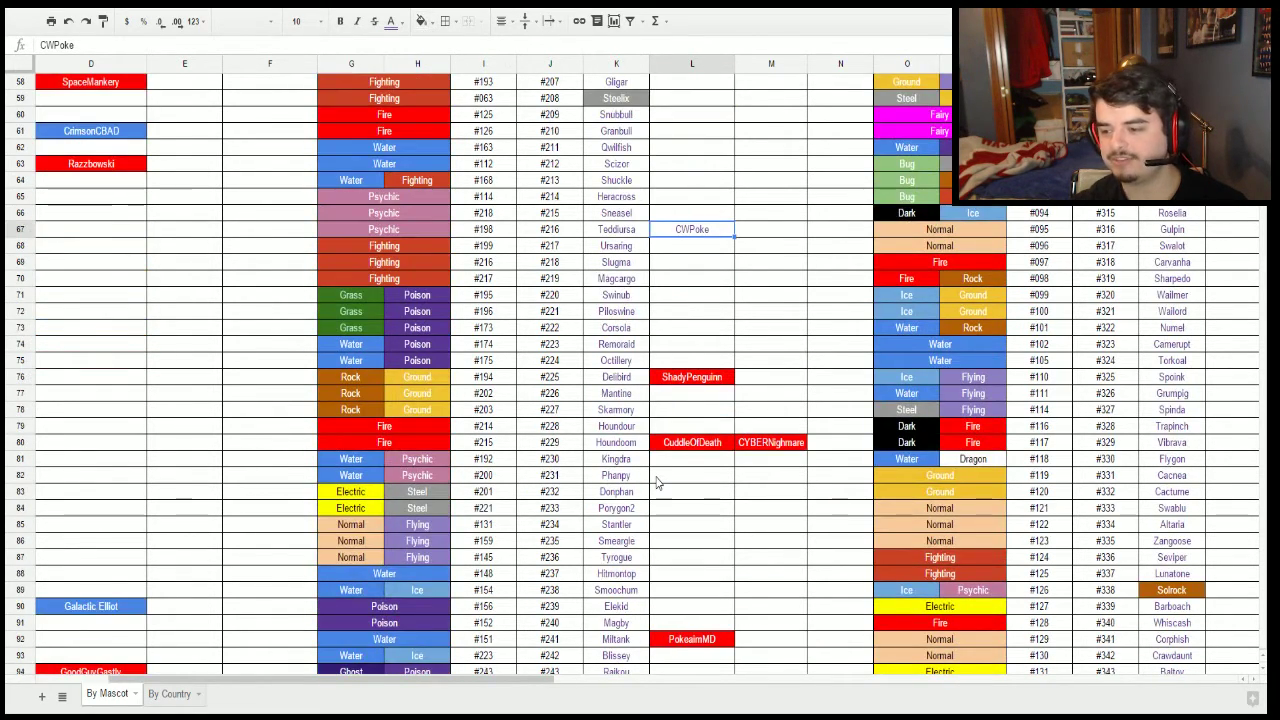
scroll(657, 483, up, 3)
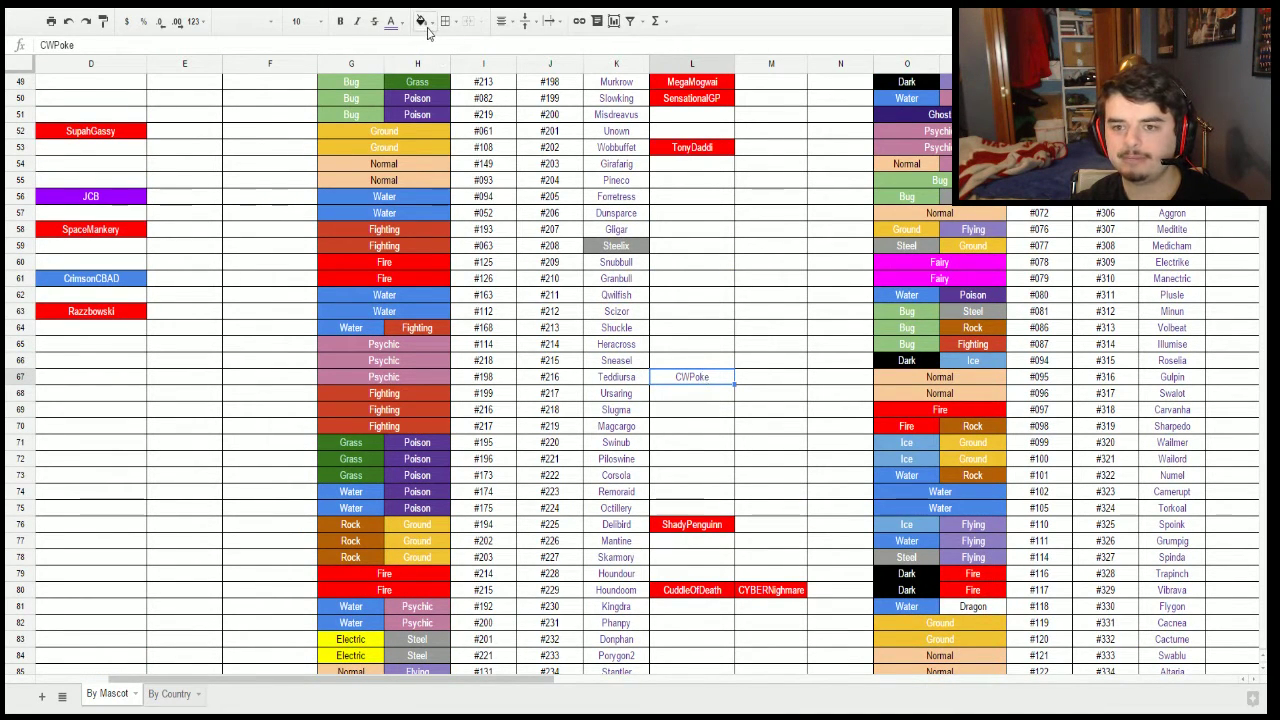
click(428, 31)
click(522, 89)
click(403, 31)
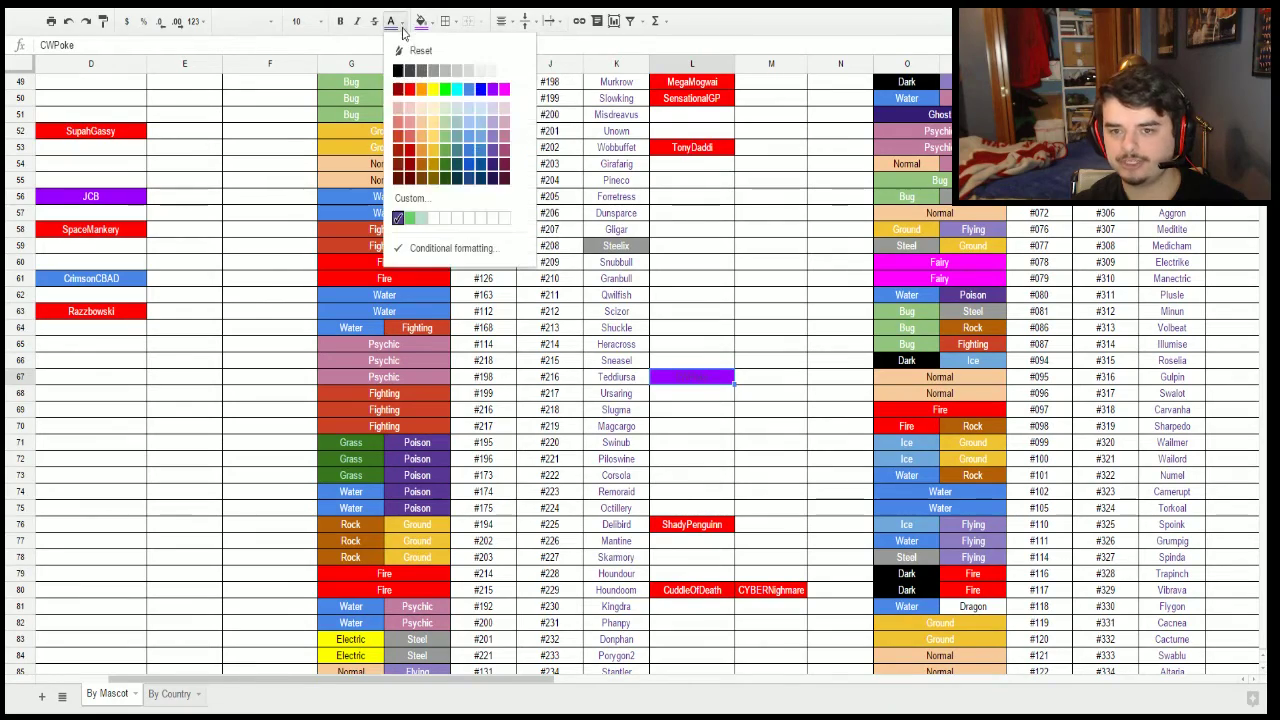
click(505, 72)
click(743, 329)
Enter NumbNexus as Azumarill's creator in column L.
scroll(742, 330, up, 4)
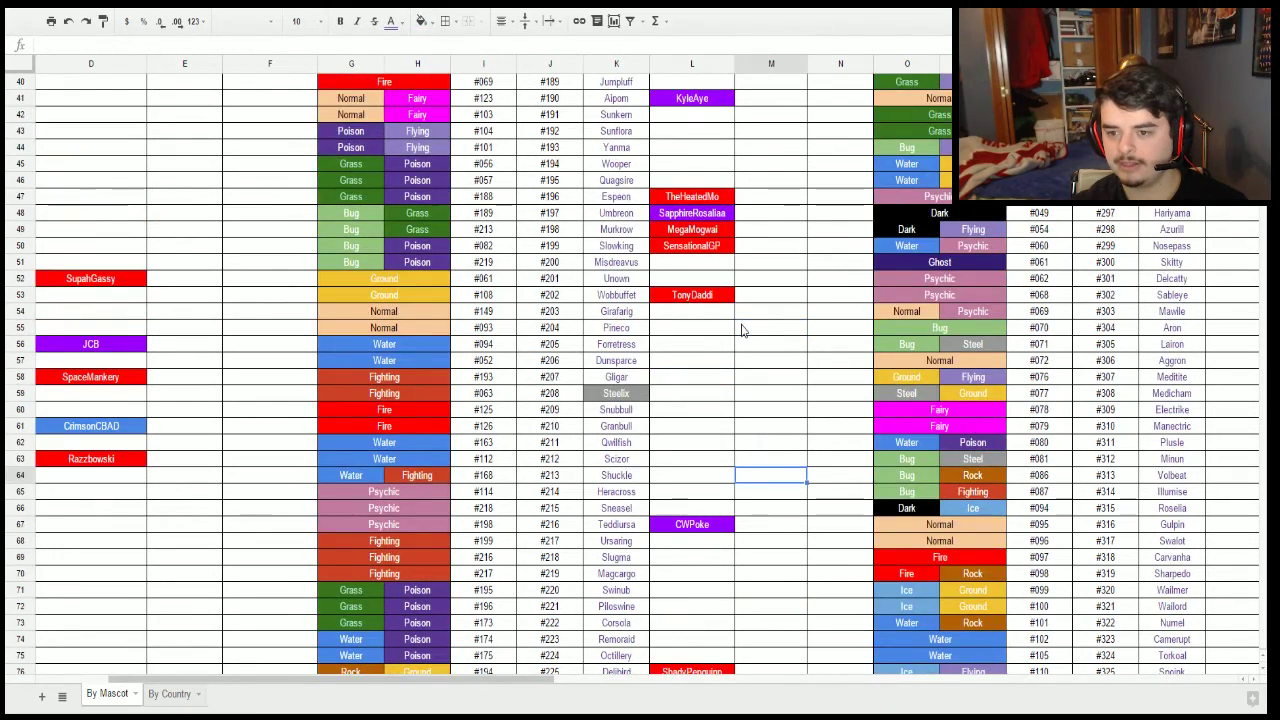
scroll(742, 330, up, 5)
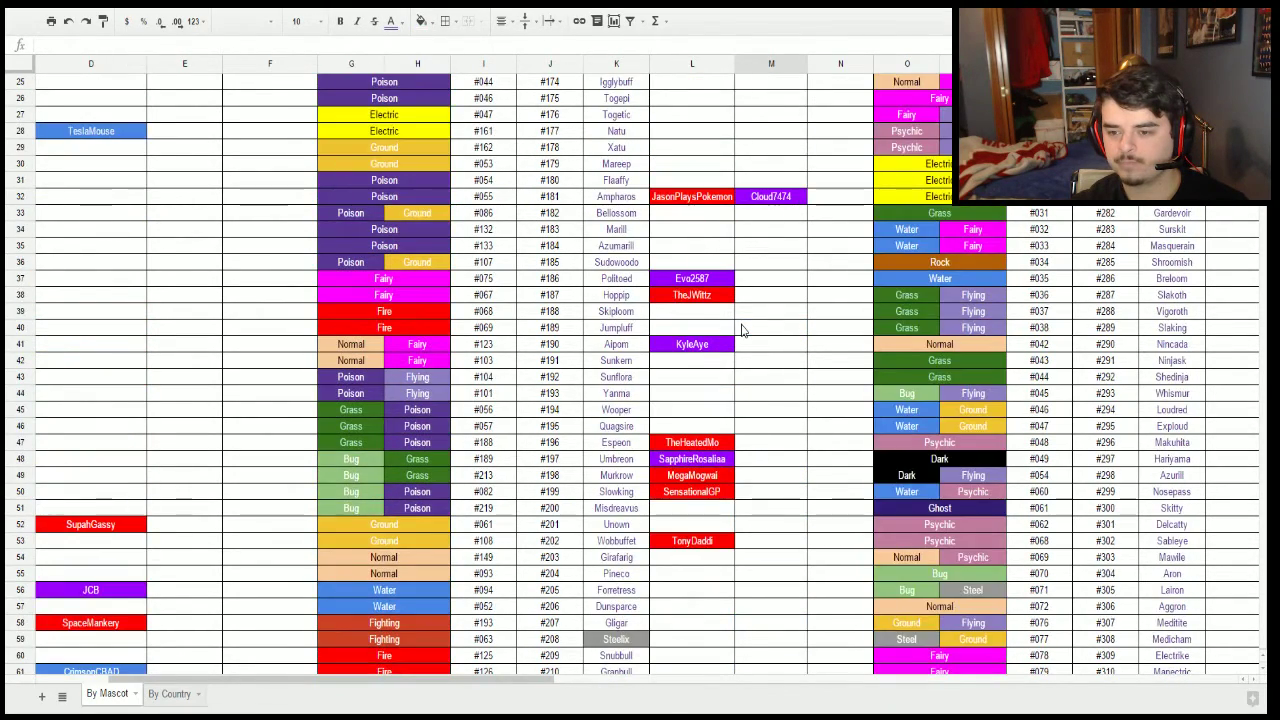
scroll(740, 330, up, 1)
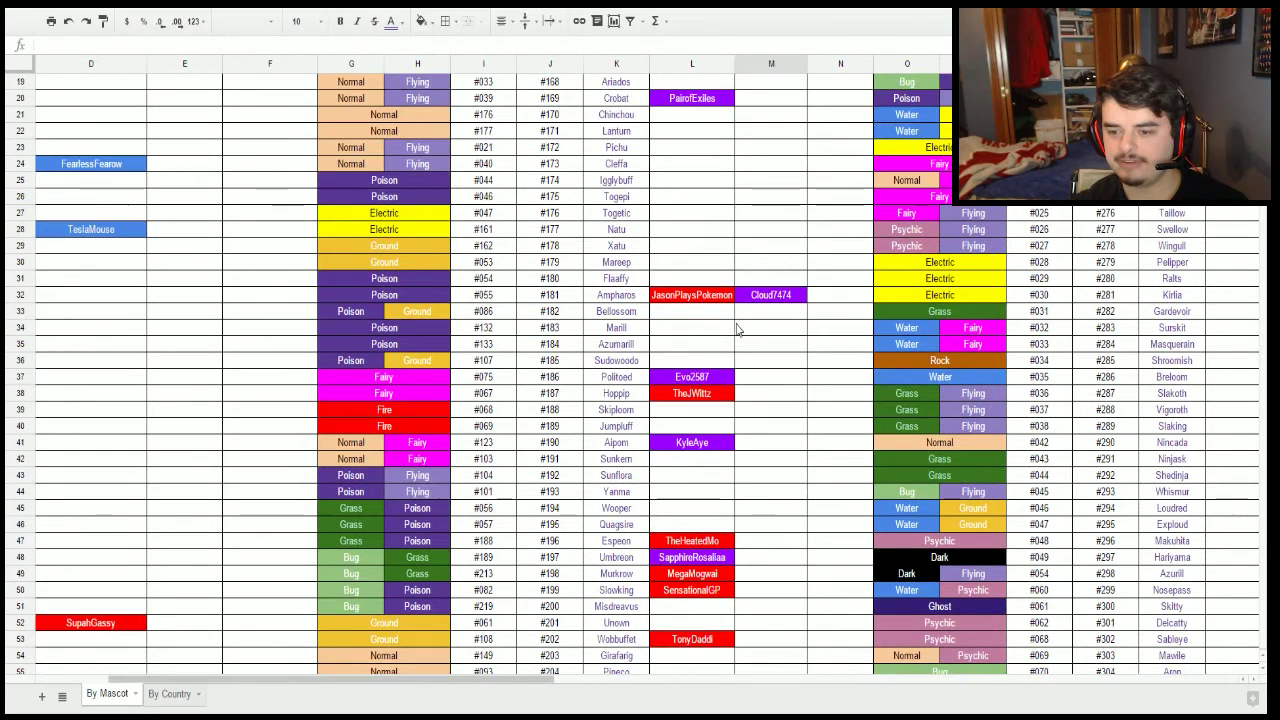
scroll(737, 330, up, 1)
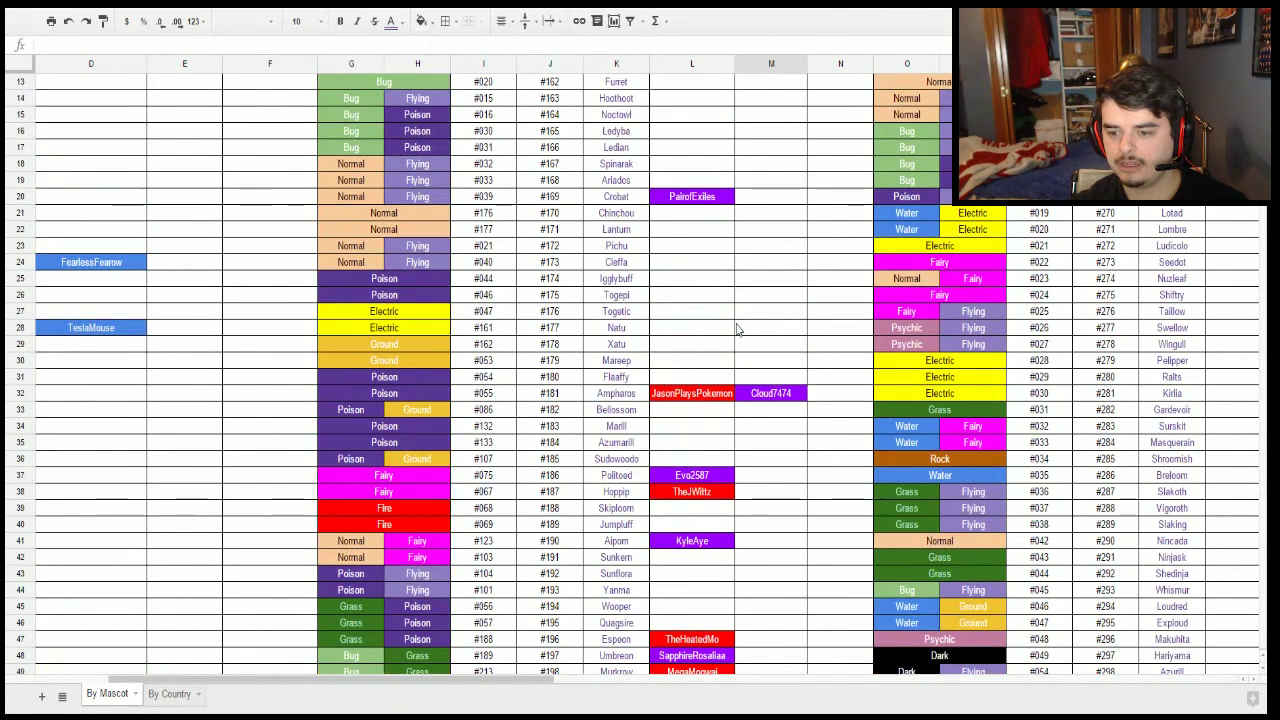
click(689, 400)
scroll(689, 403, down, 2)
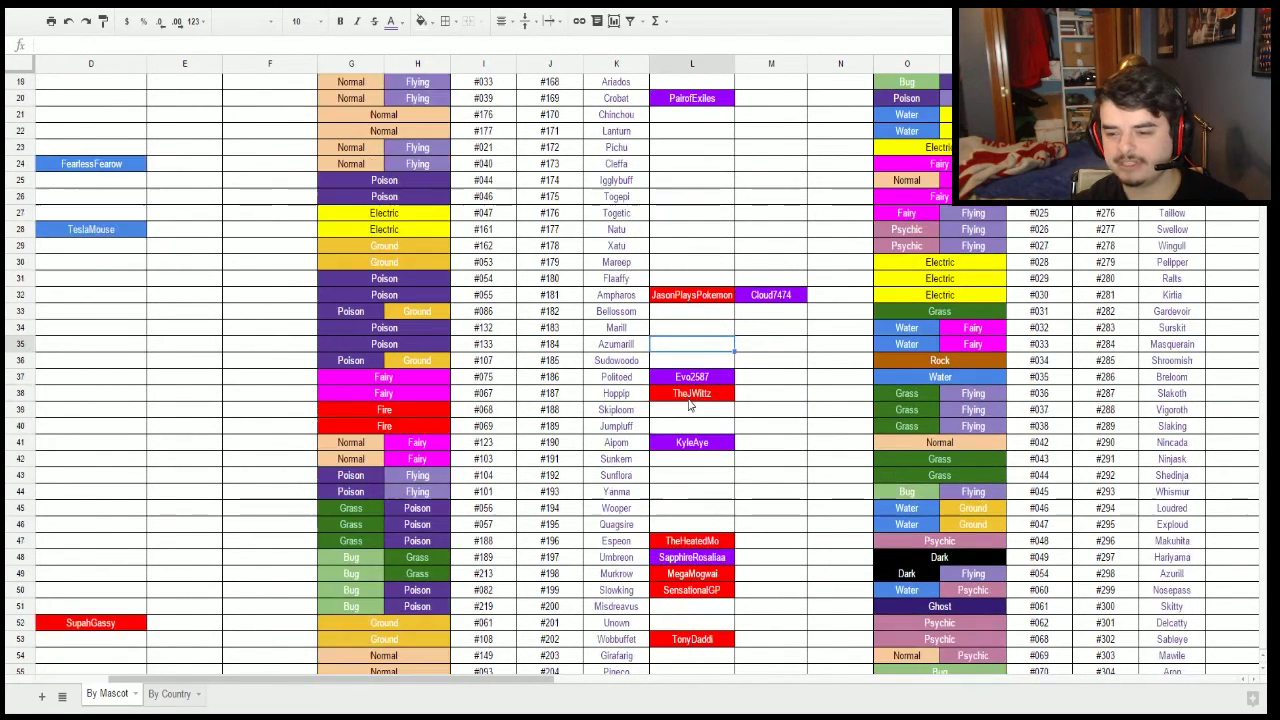
scroll(689, 404, down, 1)
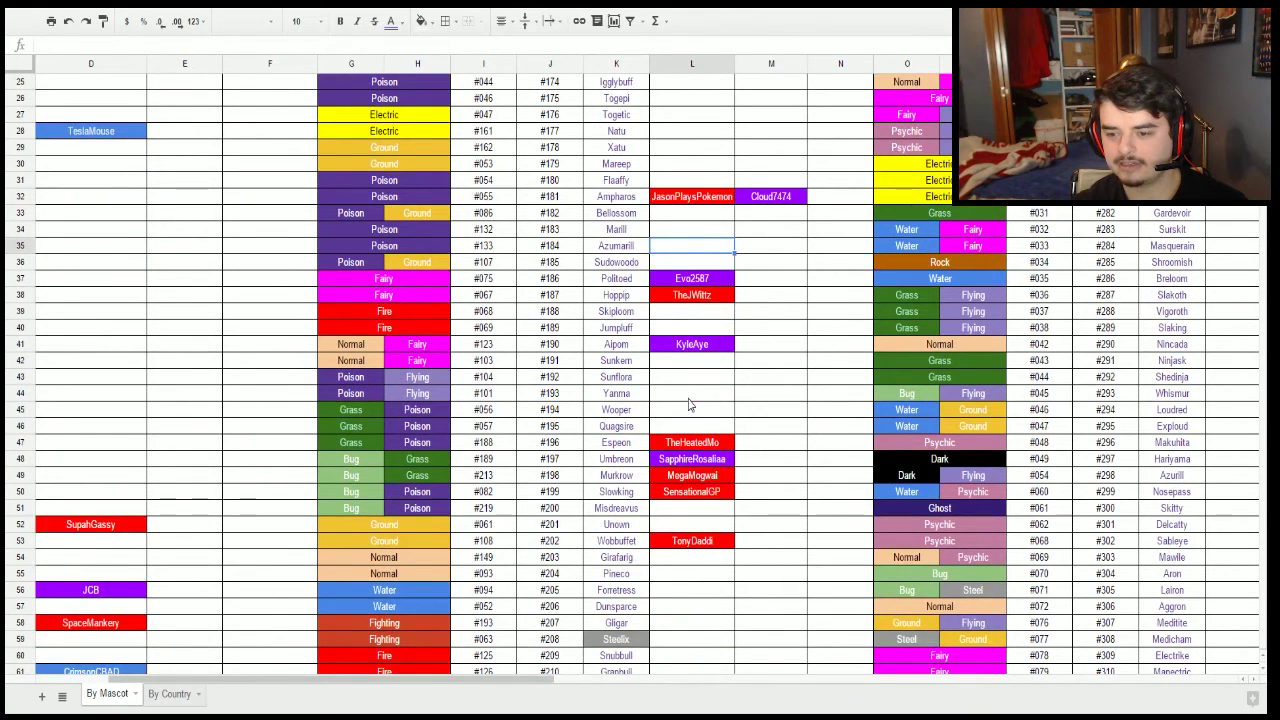
scroll(689, 404, down, 1)
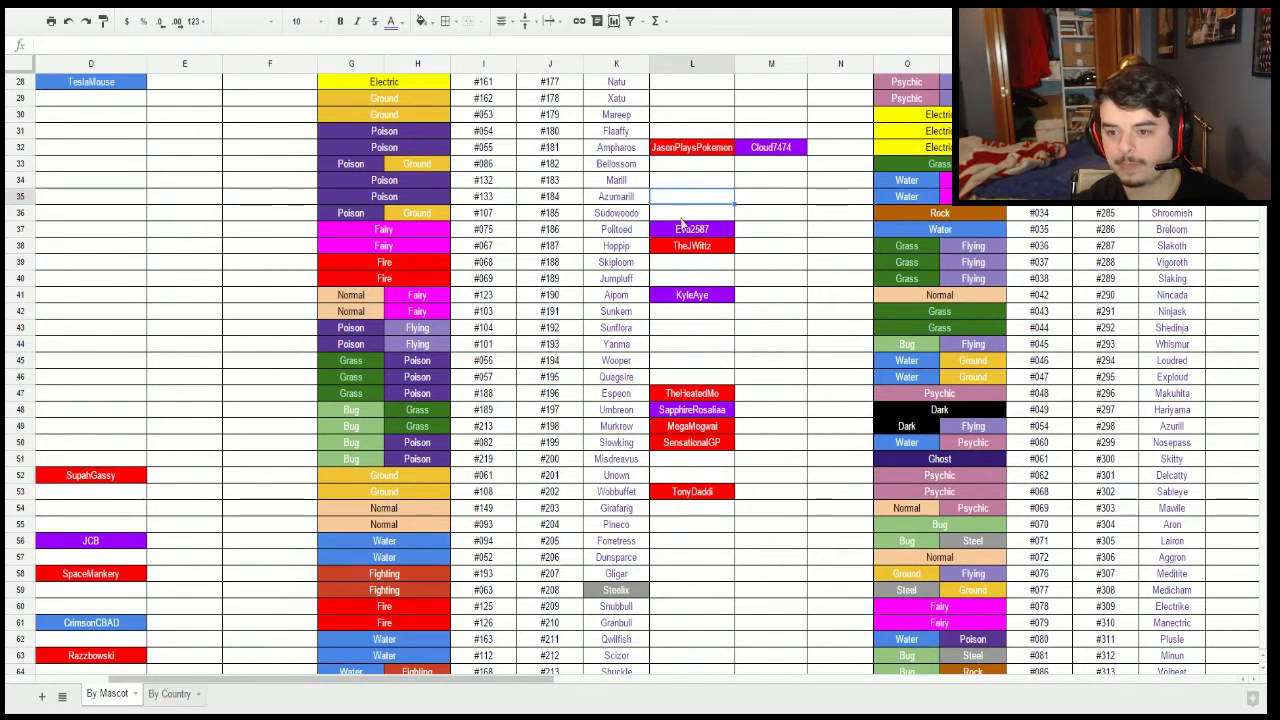
text(Num)
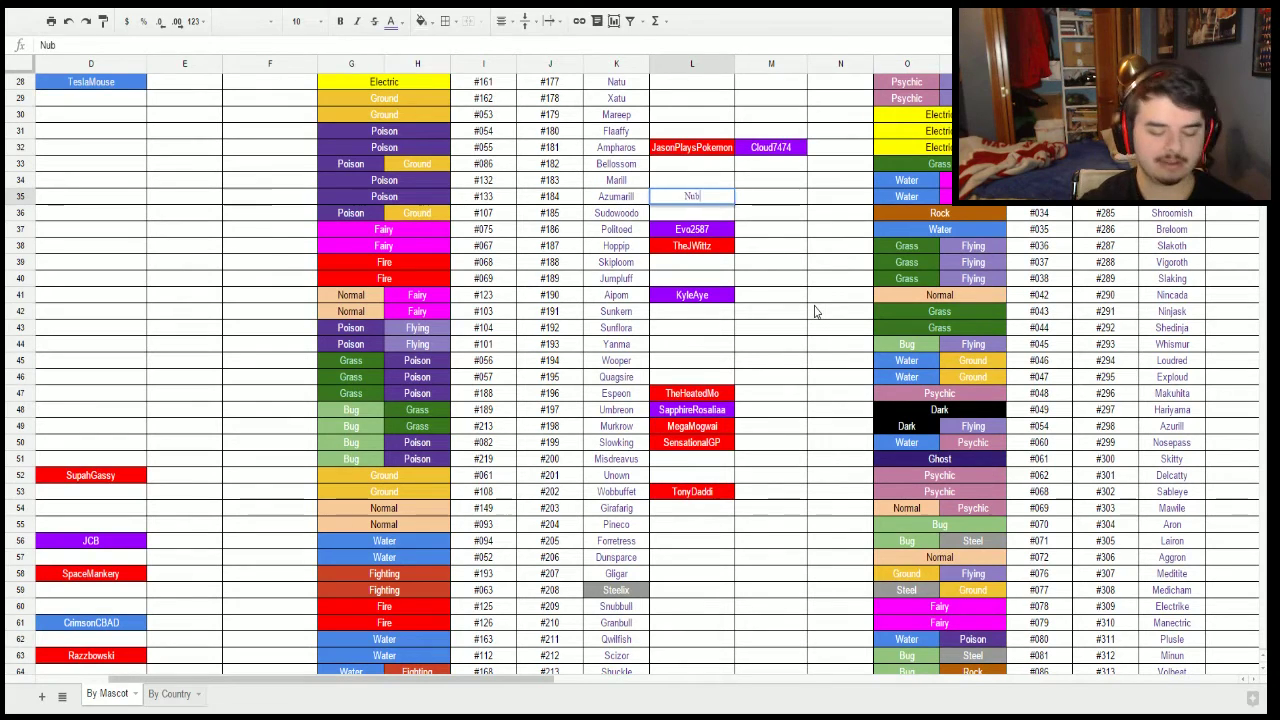
text(bNe)
key(Return)
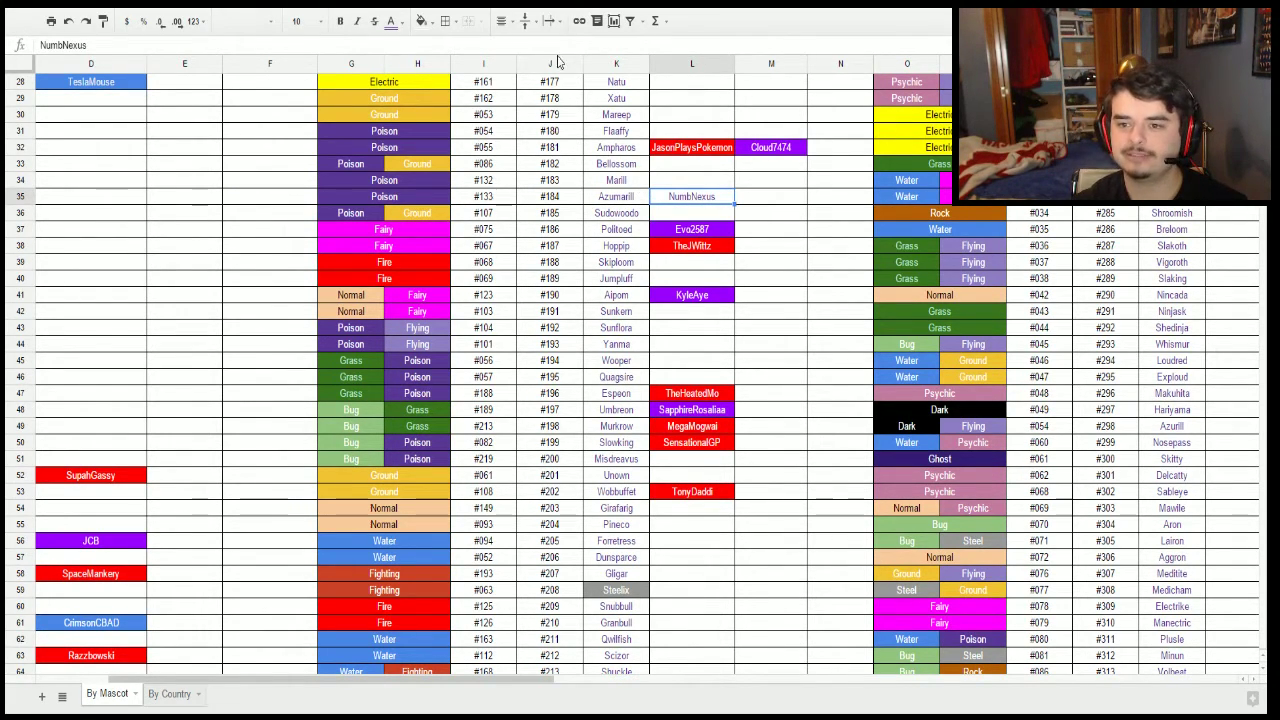
Format Azumarill's creator cell in column L with white text and a red fill.
click(398, 22)
click(407, 86)
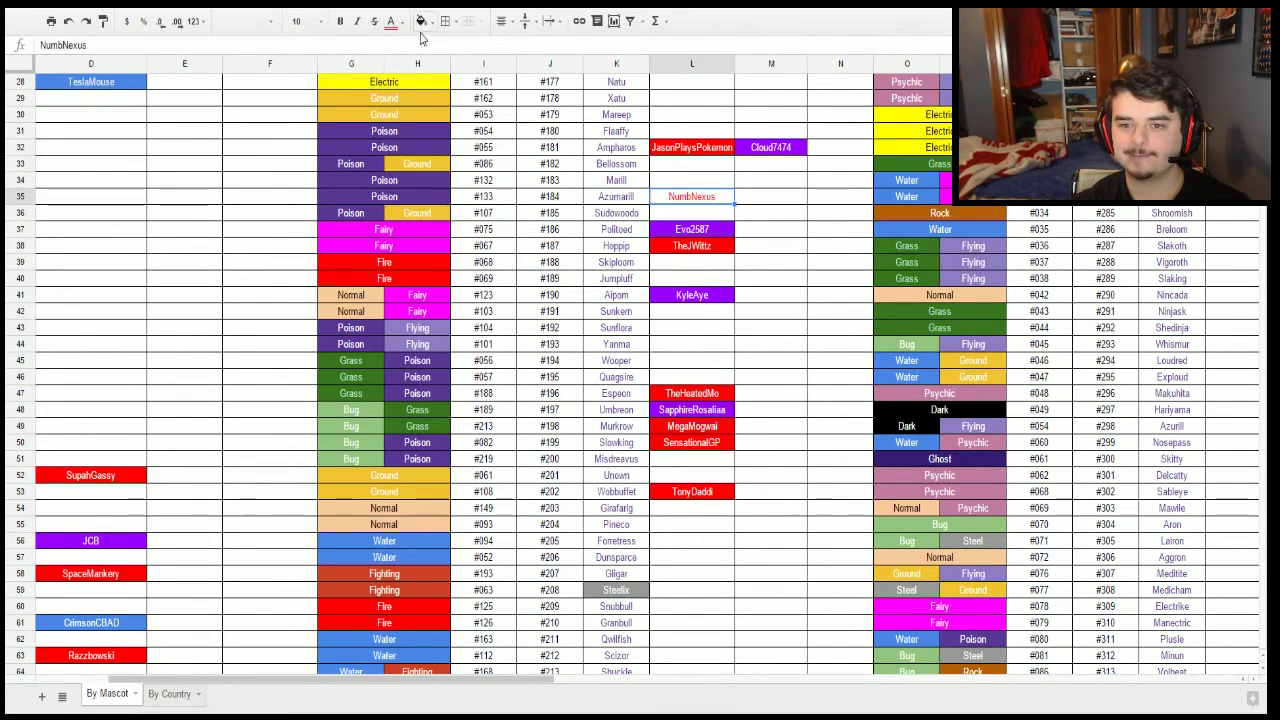
click(400, 22)
click(506, 70)
click(432, 24)
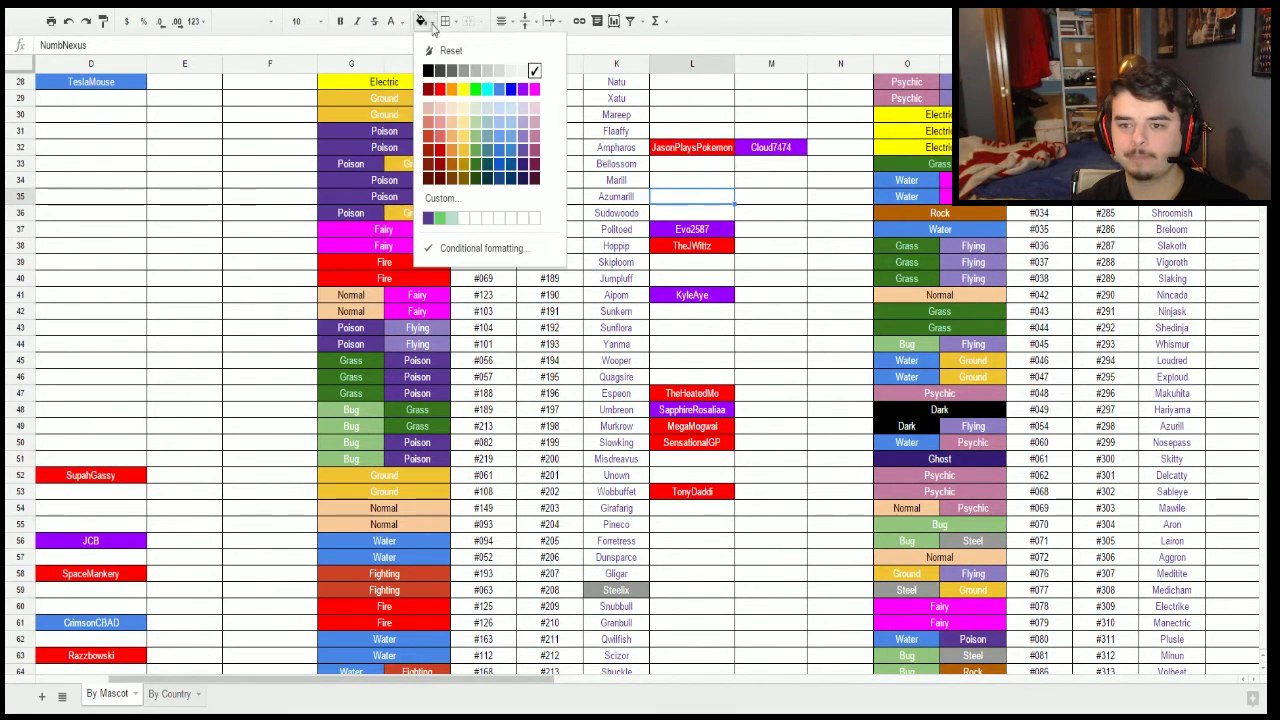
click(439, 90)
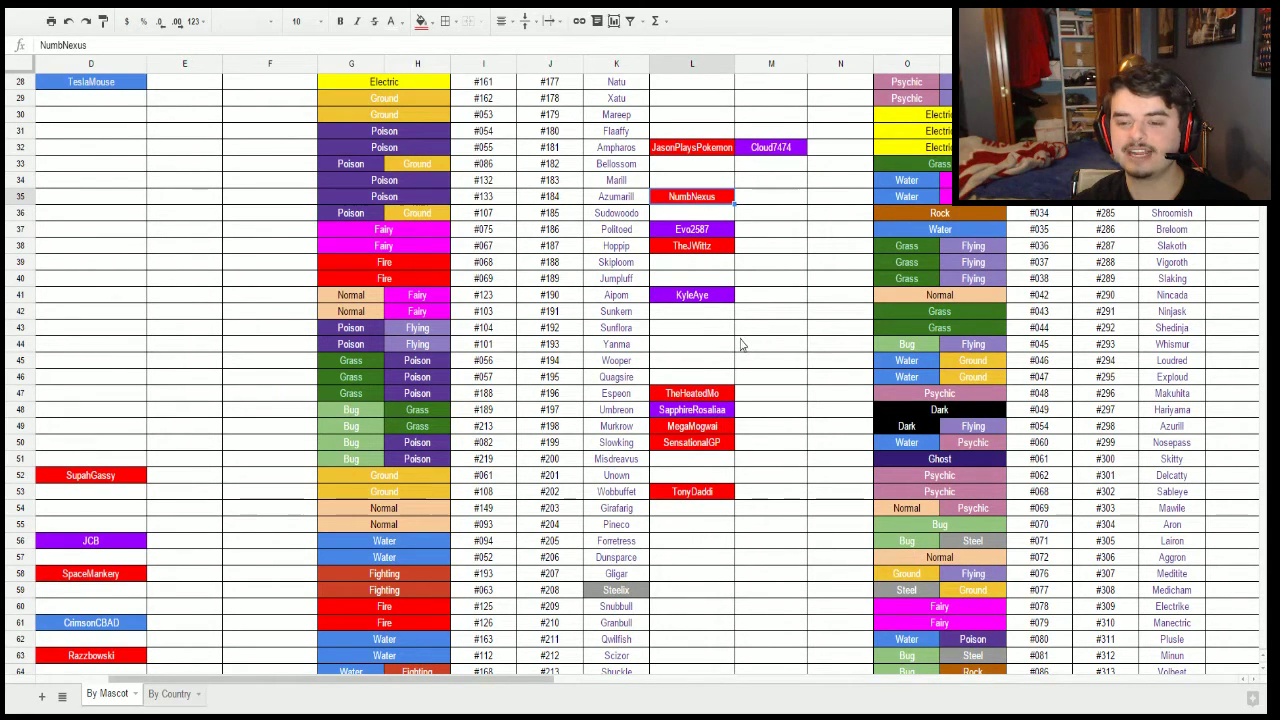
Enter Tamashii as Pikachu's creator in the CC1 column of Generation I.
click(714, 266)
click(705, 282)
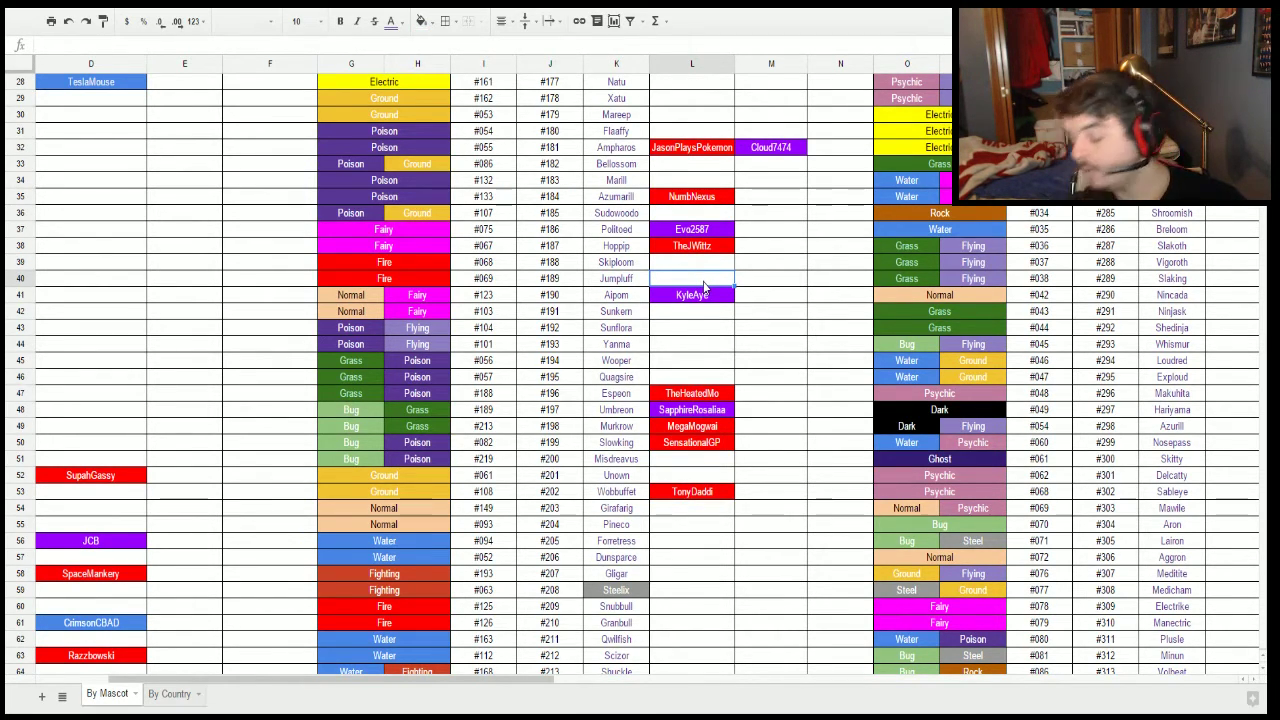
key(Left)
key(Left)
key(Left)
key(Left)
key(Left)
key(Left)
key(Left)
key(Left)
key(Left)
key(Left)
key(Left)
key(Right)
key(Right)
key(Right)
key(Right)
key(Up)
key(Up)
key(Up)
key(Up)
key(Up)
key(Up)
key(Up)
key(Up)
key(Up)
key(Up)
key(Up)
key(Up)
key(Up)
key(Up)
key(Up)
key(Up)
key(Up)
key(Up)
key(Up)
key(Up)
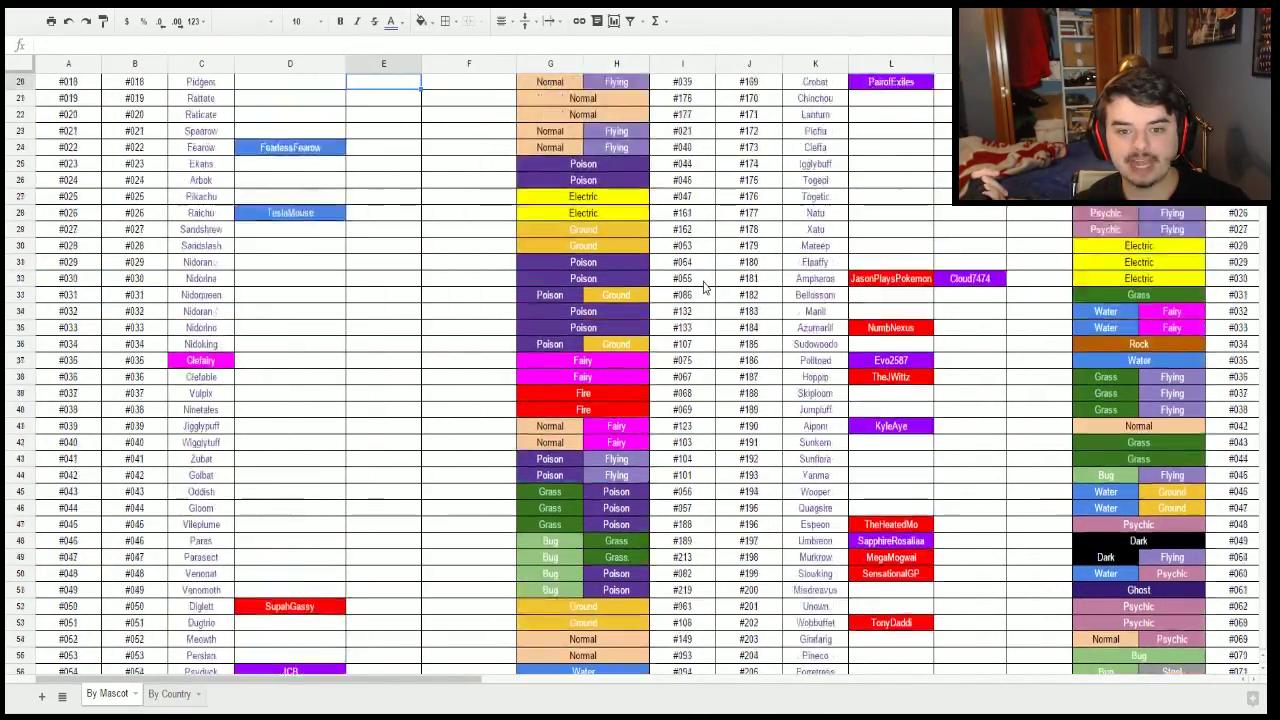
key(Up)
key(Up)
key(Up)
key(Up)
key(Up)
key(Up)
key(Up)
key(Up)
key(Up)
key(Up)
key(Up)
key(Up)
key(Up)
key(Up)
key(Up)
key(Up)
key(Up)
key(Down)
key(Down)
key(Down)
key(Down)
key(Down)
key(Down)
key(Down)
key(Down)
key(Down)
key(Down)
key(Down)
key(Down)
key(Down)
key(Down)
key(Down)
key(Left)
key(Down)
key(Down)
key(Down)
key(Down)
key(Down)
key(Down)
key(Up)
key(Up)
key(Up)
key(Up)
key(Up)
key(Up)
key(Down)
key(Down)
key(Down)
key(Down)
key(Down)
key(Down)
key(Down)
key(Down)
key(Down)
key(Down)
key(Down)
key(Down)
key(Down)
key(Down)
key(Down)
key(Down)
key(Up)
key(Up)
key(Up)
key(Up)
key(Up)
key(Up)
key(Up)
text(Tamashii)
key(Return)
key(Up)
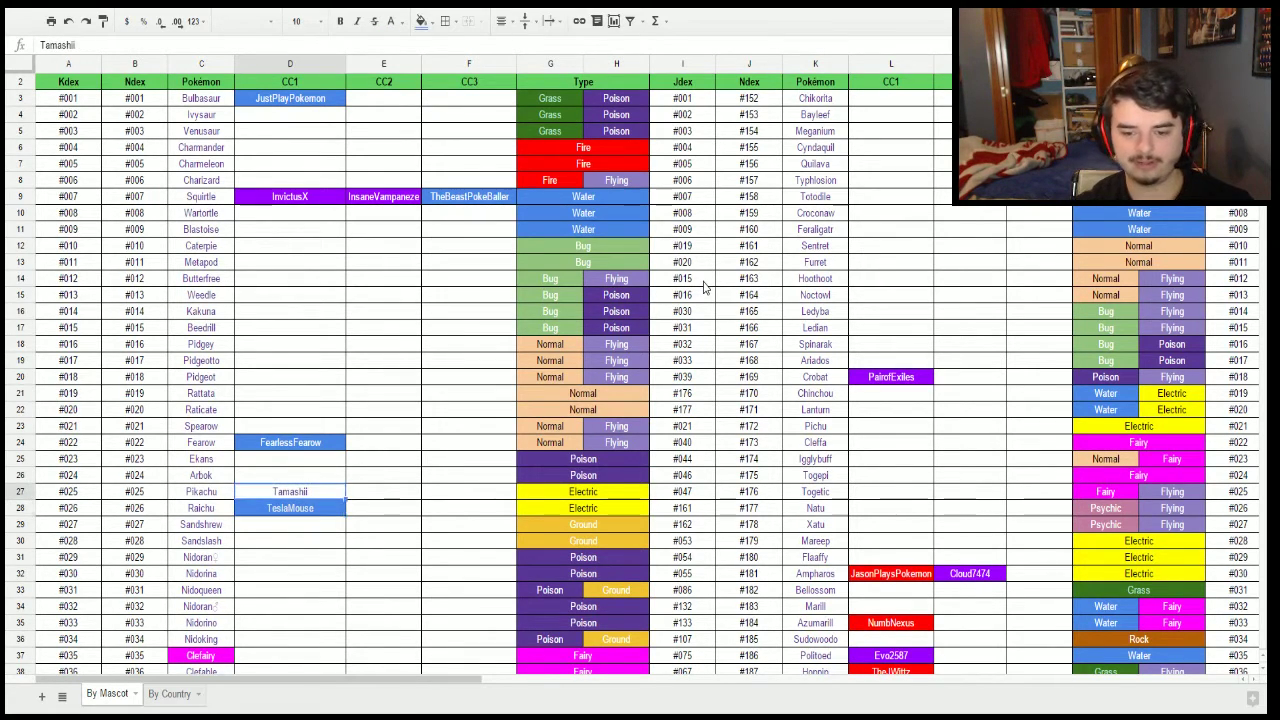
Format Pikachu's creator cell in column D with a red fill and white text.
click(422, 20)
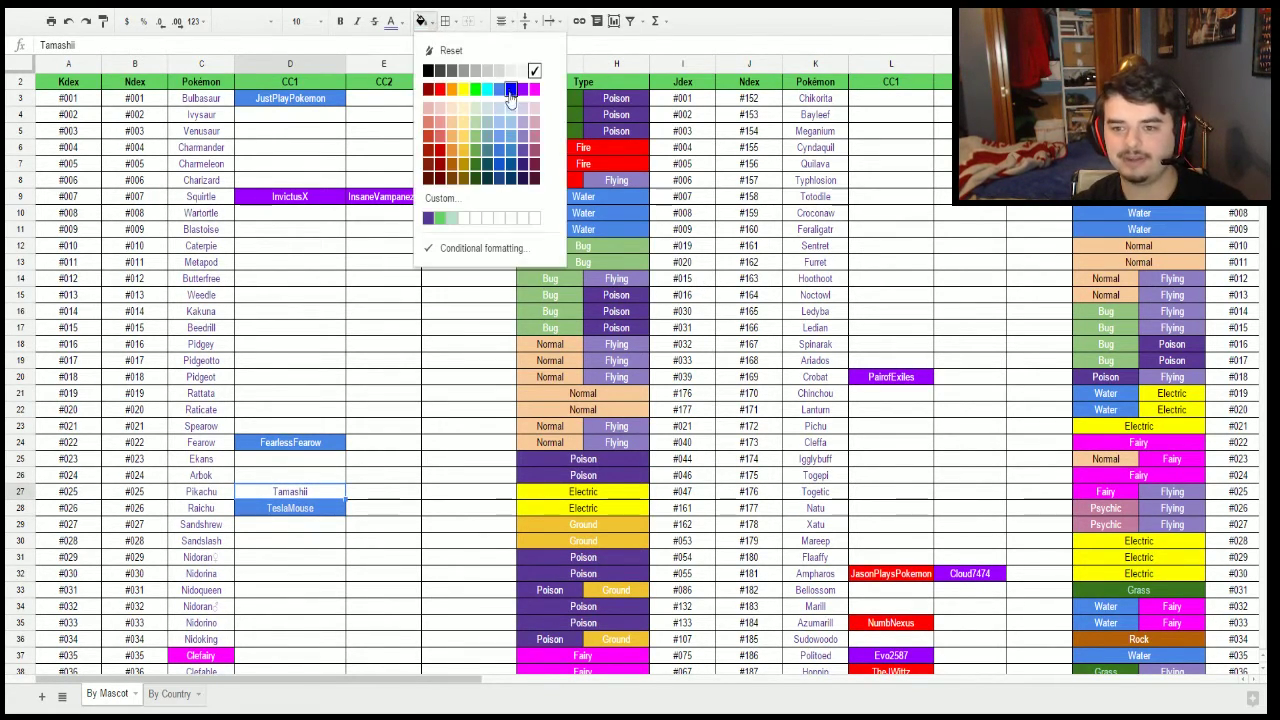
click(438, 91)
click(392, 20)
click(503, 70)
key(Up)
key(Down)
Review the Generation I and II creator columns for Pokémon that still have no content creator.
key(Down)
key(Right)
key(Right)
key(Right)
key(Right)
key(Right)
key(Right)
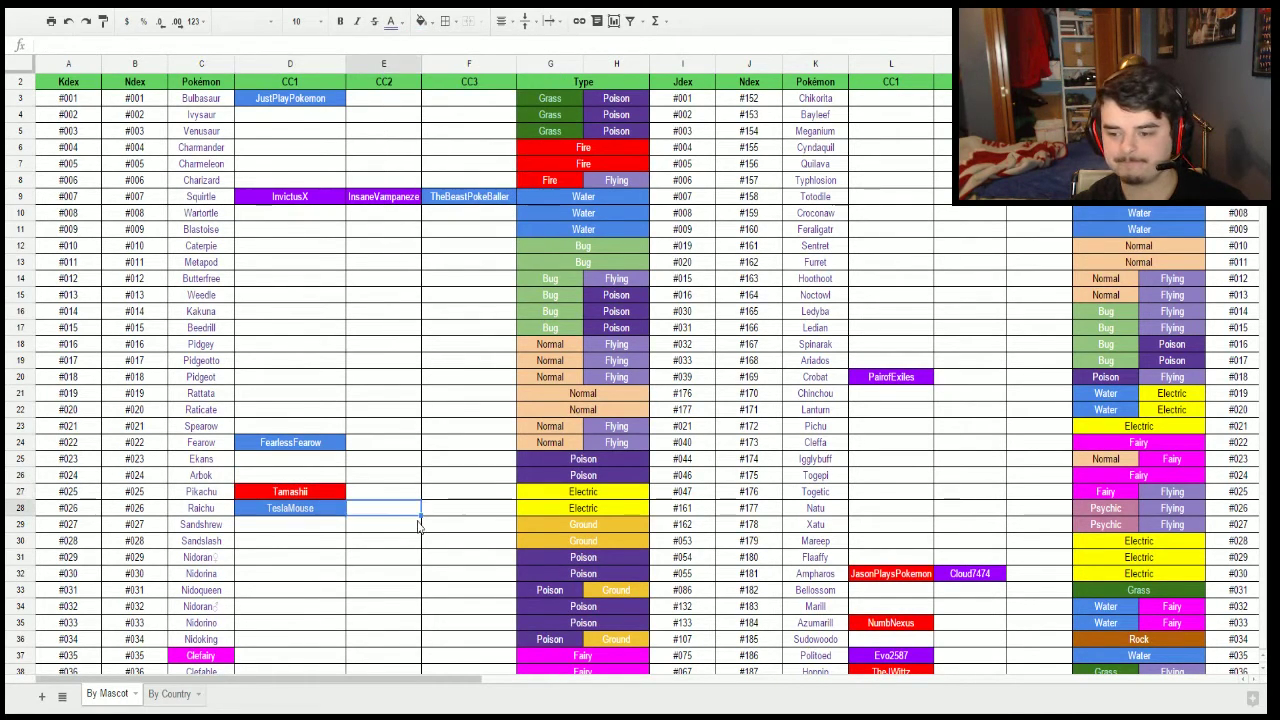
key(Right)
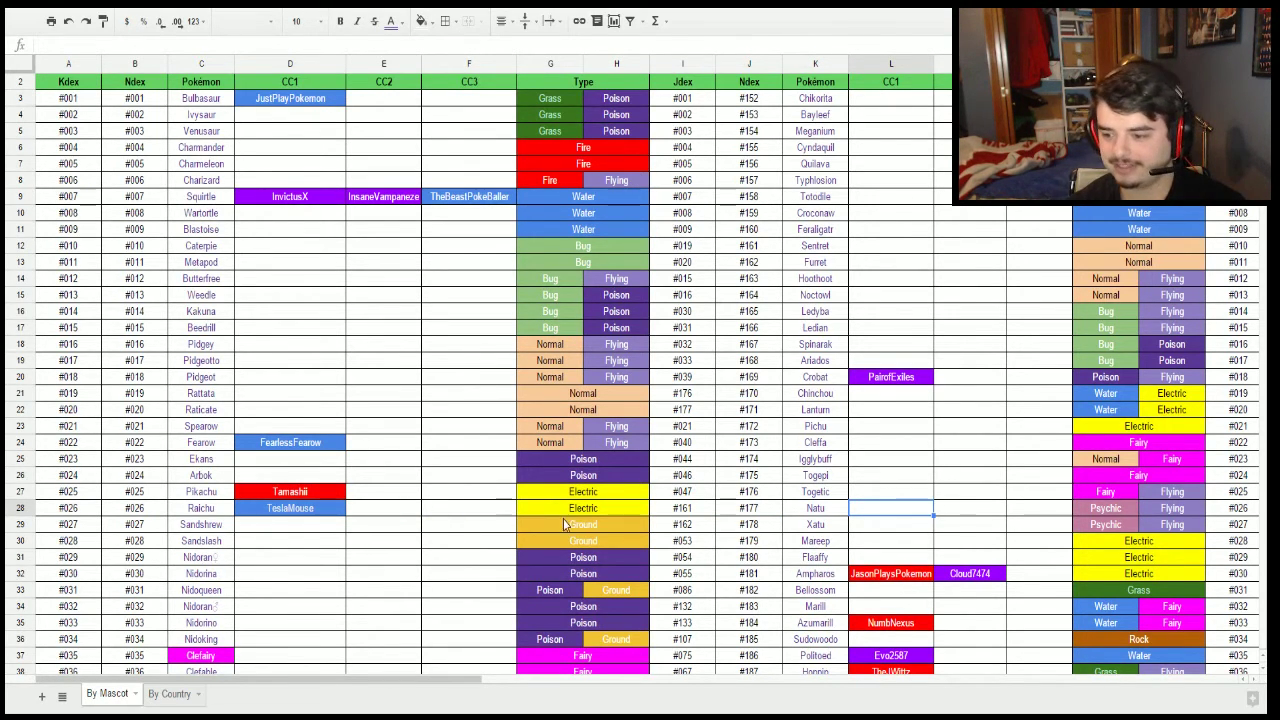
scroll(564, 517, down, 8)
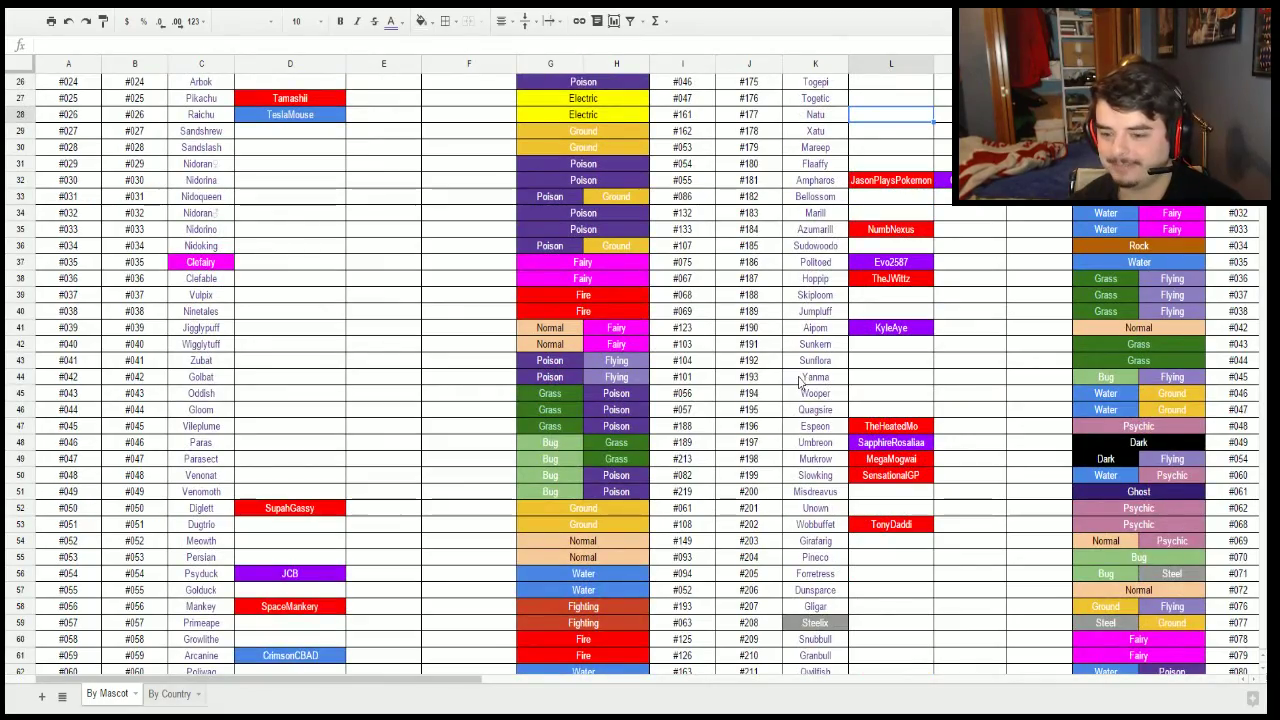
scroll(395, 518, up, 8)
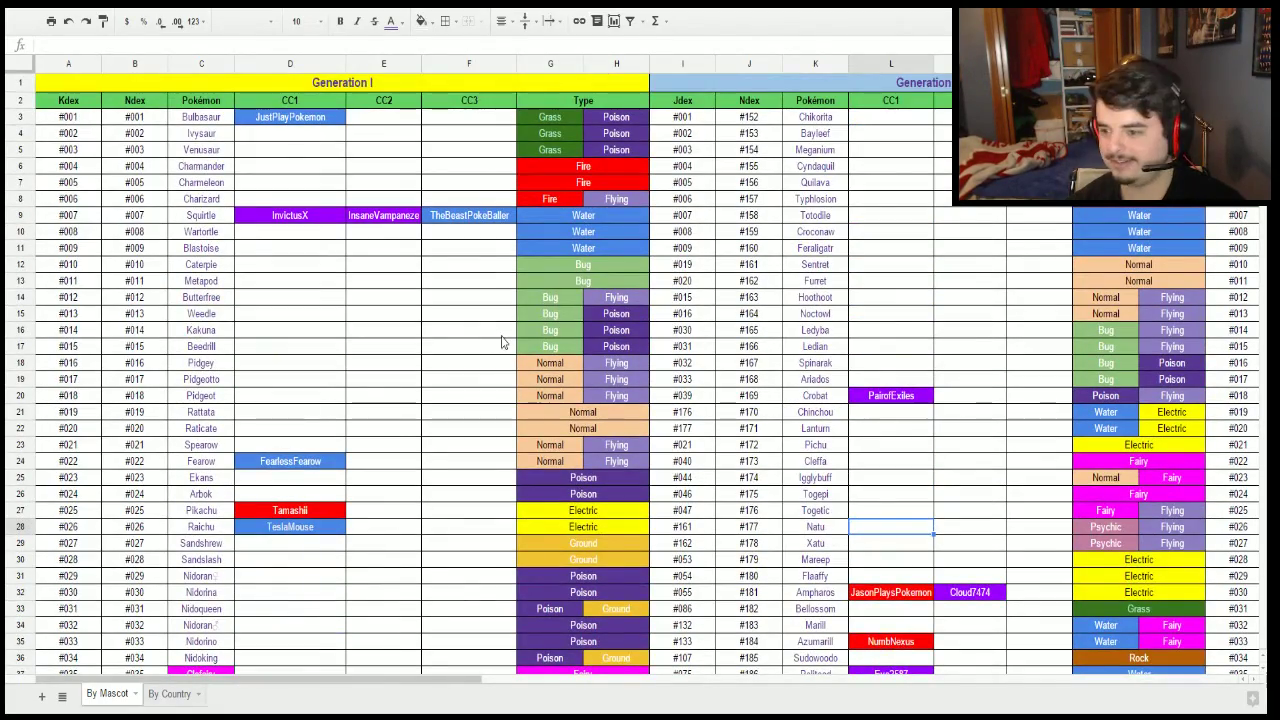
scroll(473, 411, down, 9)
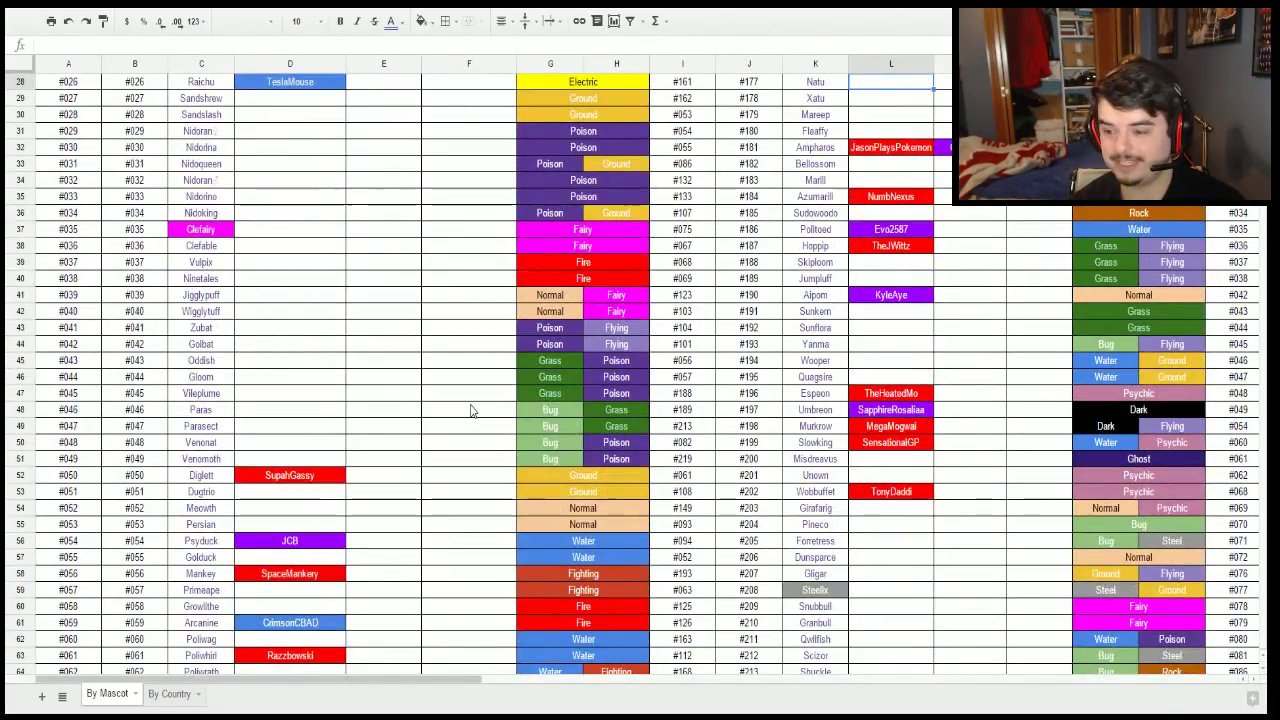
scroll(473, 411, down, 6)
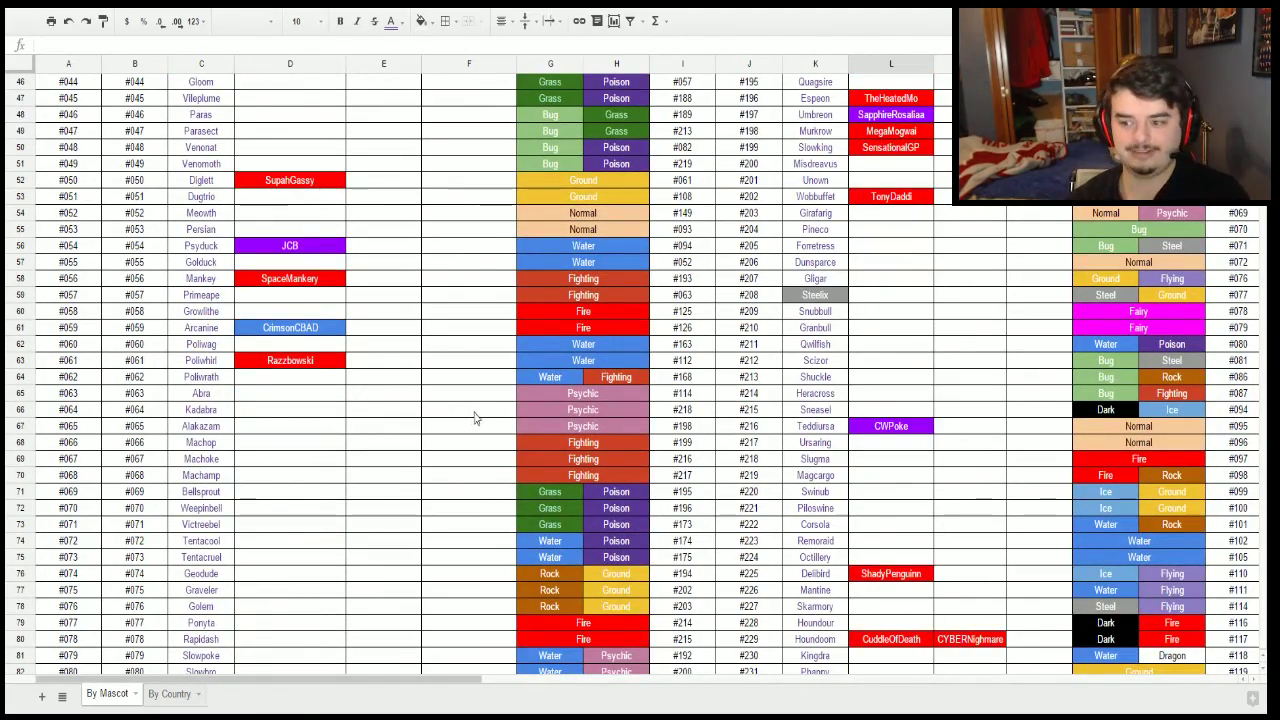
scroll(473, 408, down, 4)
scroll(475, 403, down, 6)
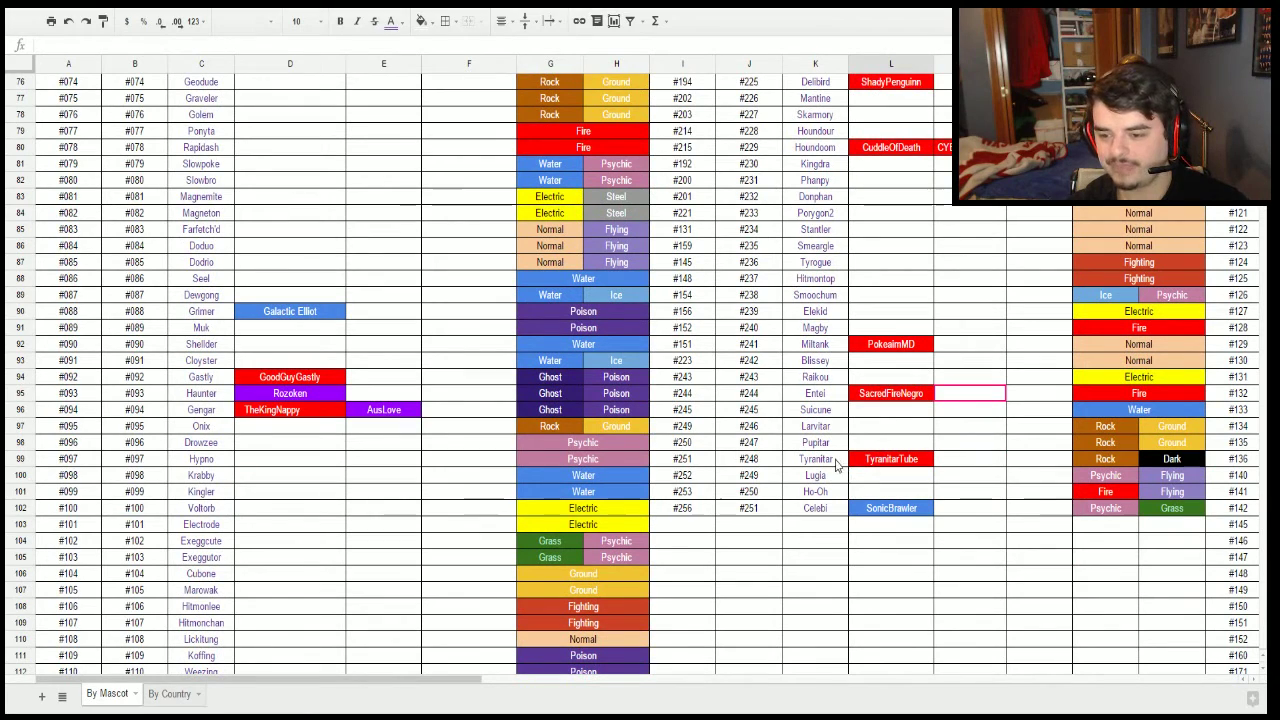
Go through the empty CC1 cells near the end of Generation II, including Lugia, Ho-Oh, Kingdra, Smeargle and Magby, for missing creators.
drag(860, 476, 883, 490)
scroll(883, 488, up, 3)
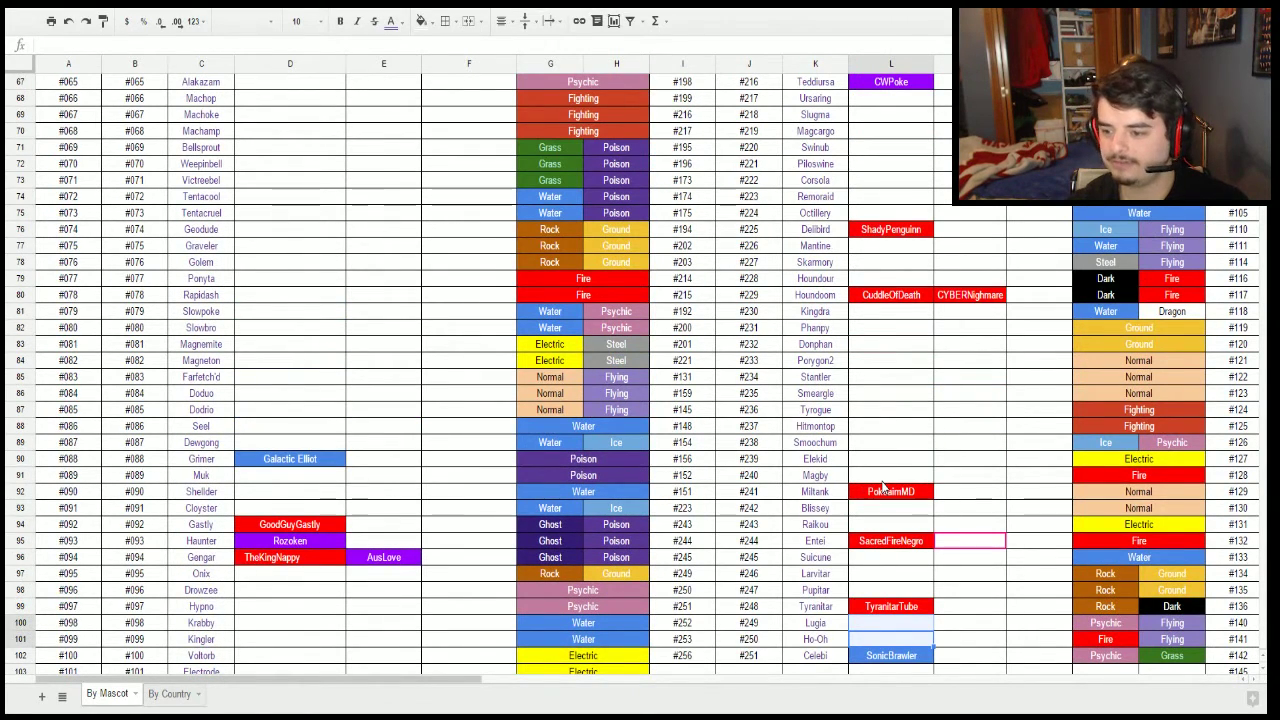
scroll(883, 488, up, 1)
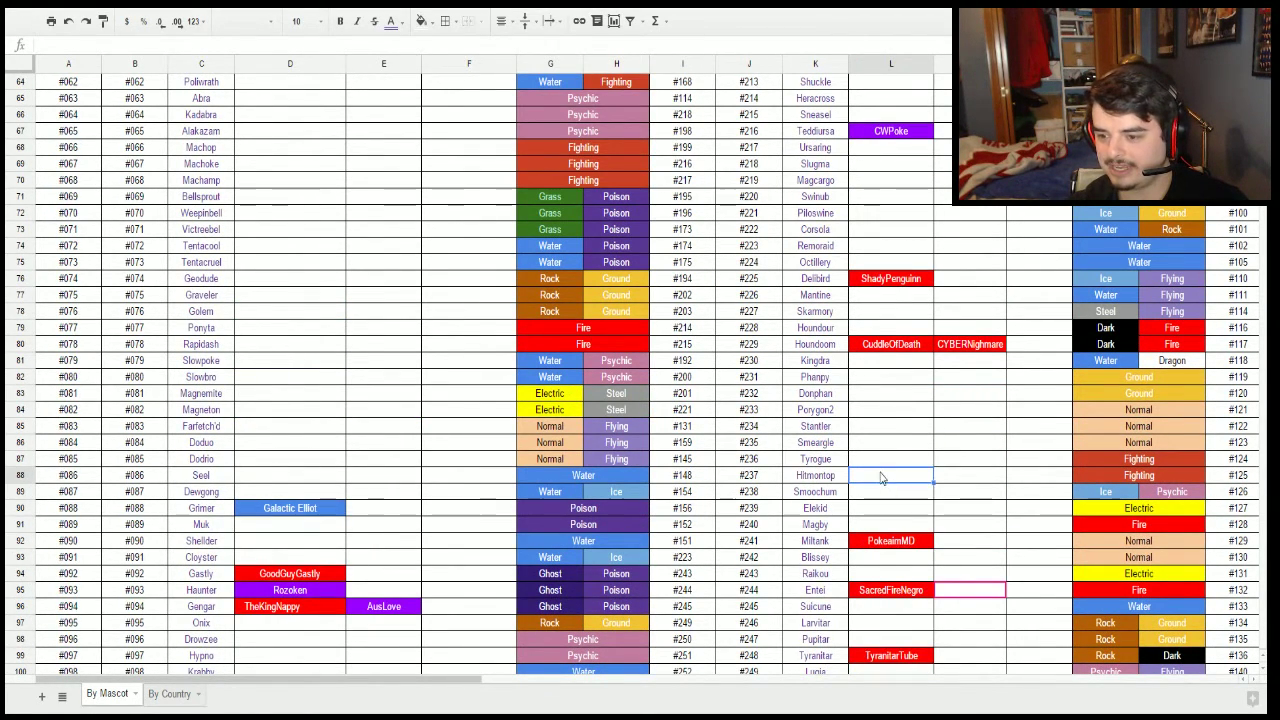
click(878, 430)
click(878, 411)
click(878, 394)
click(877, 377)
click(878, 364)
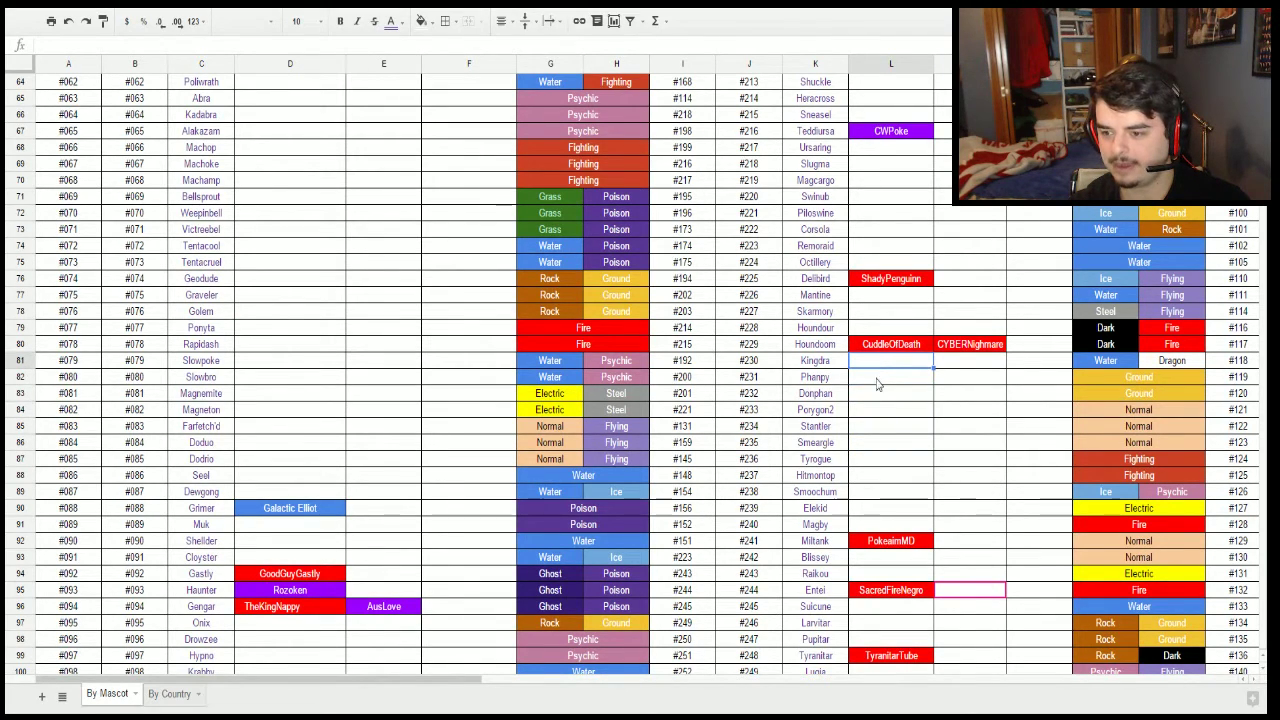
click(882, 416)
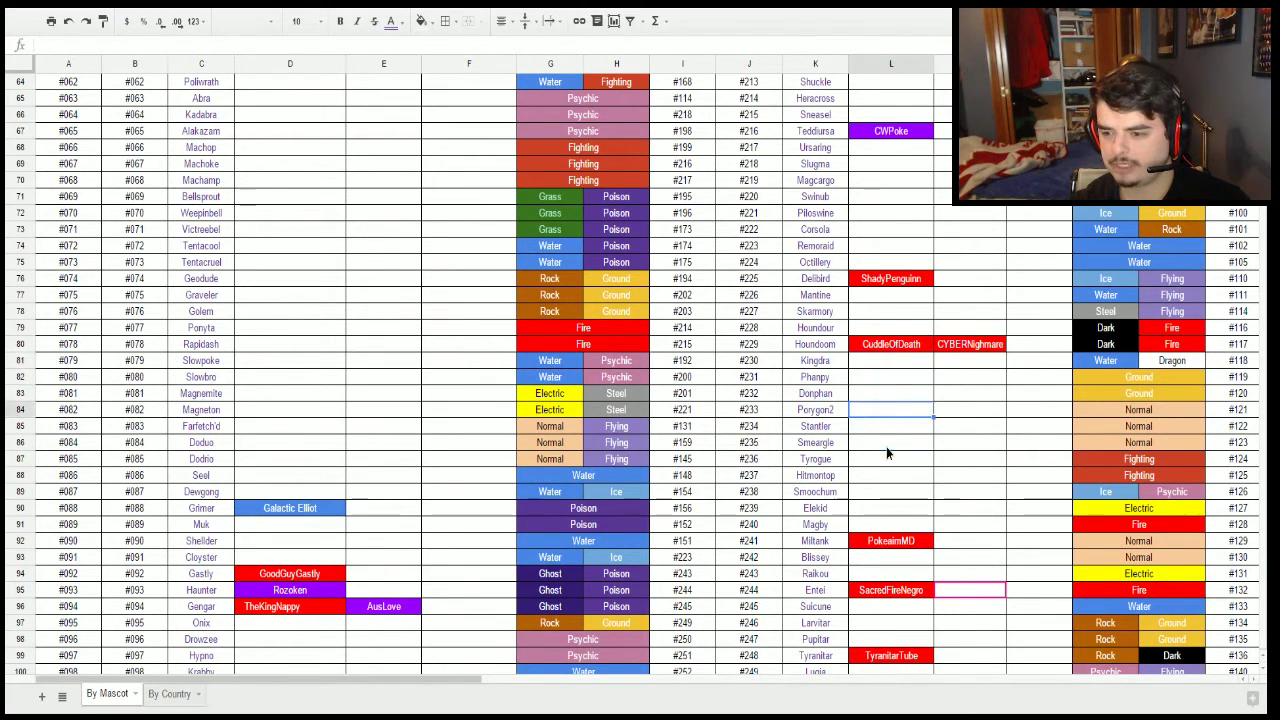
click(886, 446)
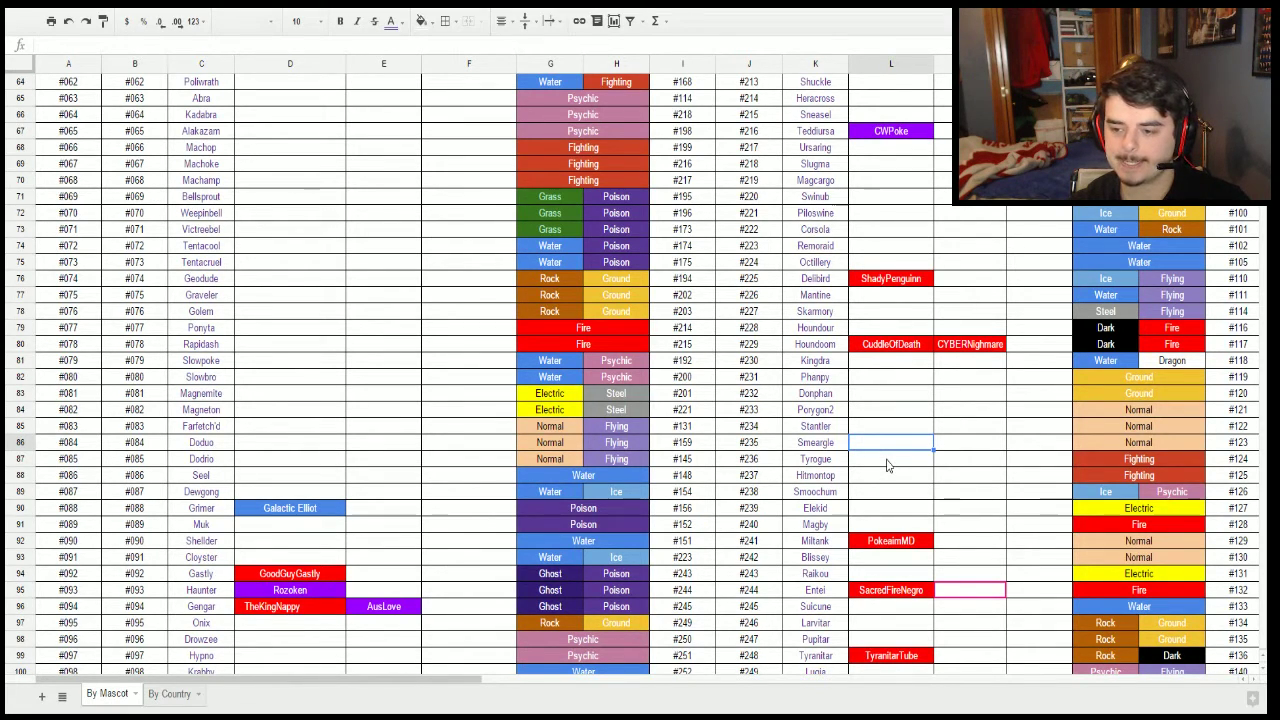
click(886, 459)
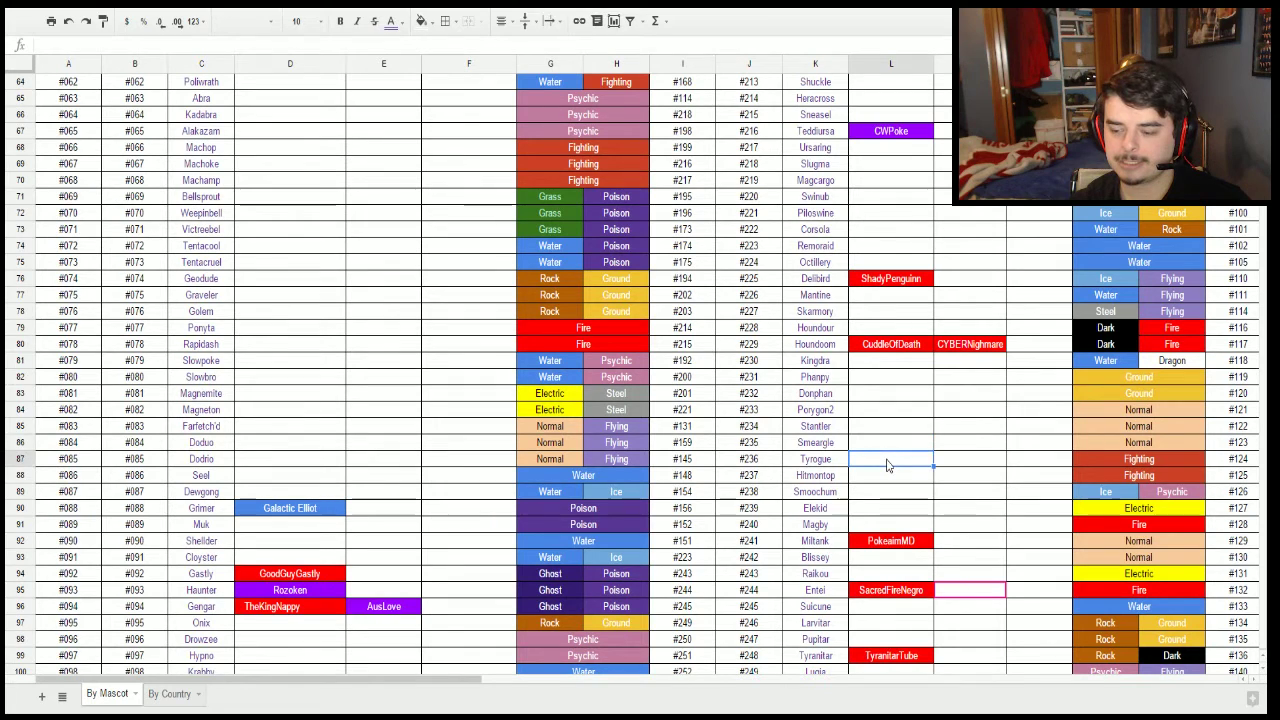
click(886, 475)
click(886, 492)
click(887, 509)
click(887, 525)
click(886, 565)
click(885, 574)
Check the upper Generation II rows for gaps, including the starters Totodile and Cyndaquil.
scroll(884, 583, up, 6)
scroll(884, 583, up, 6)
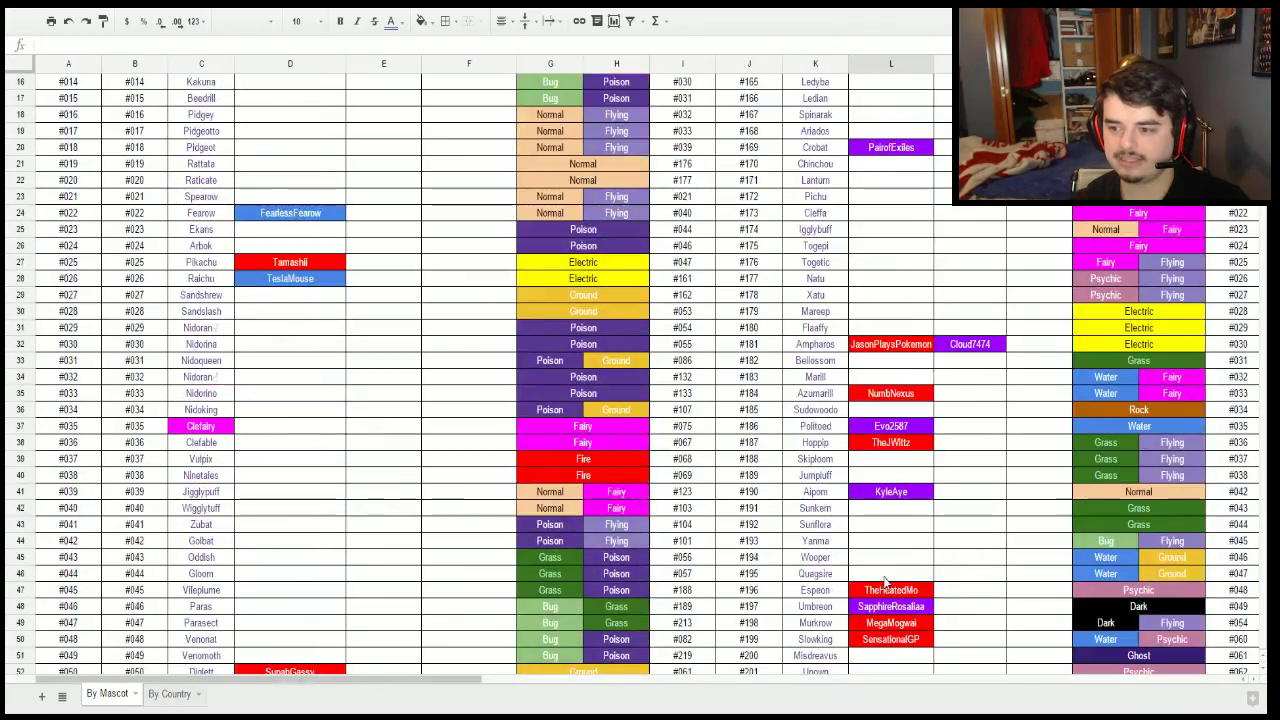
scroll(884, 583, down, 10)
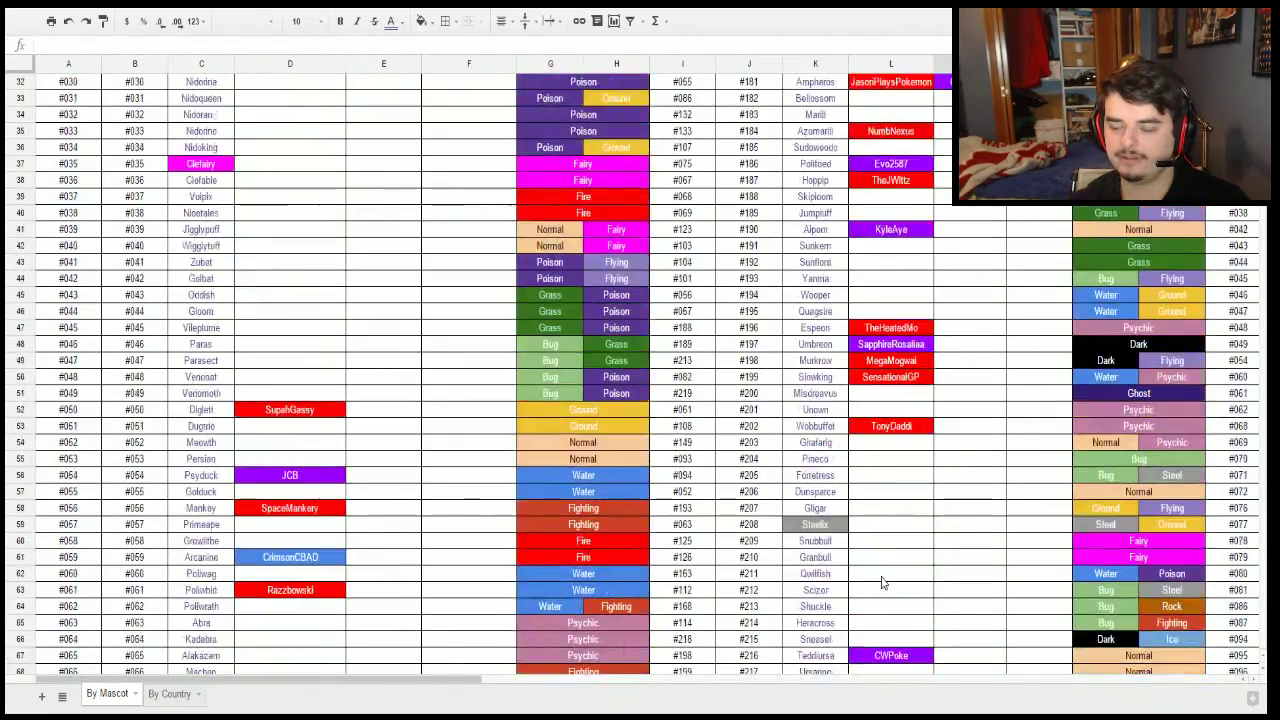
scroll(886, 586, up, 10)
click(886, 220)
key(Right)
key(Right)
key(Right)
key(Right)
key(Right)
key(Right)
key(Right)
key(Right)
key(Right)
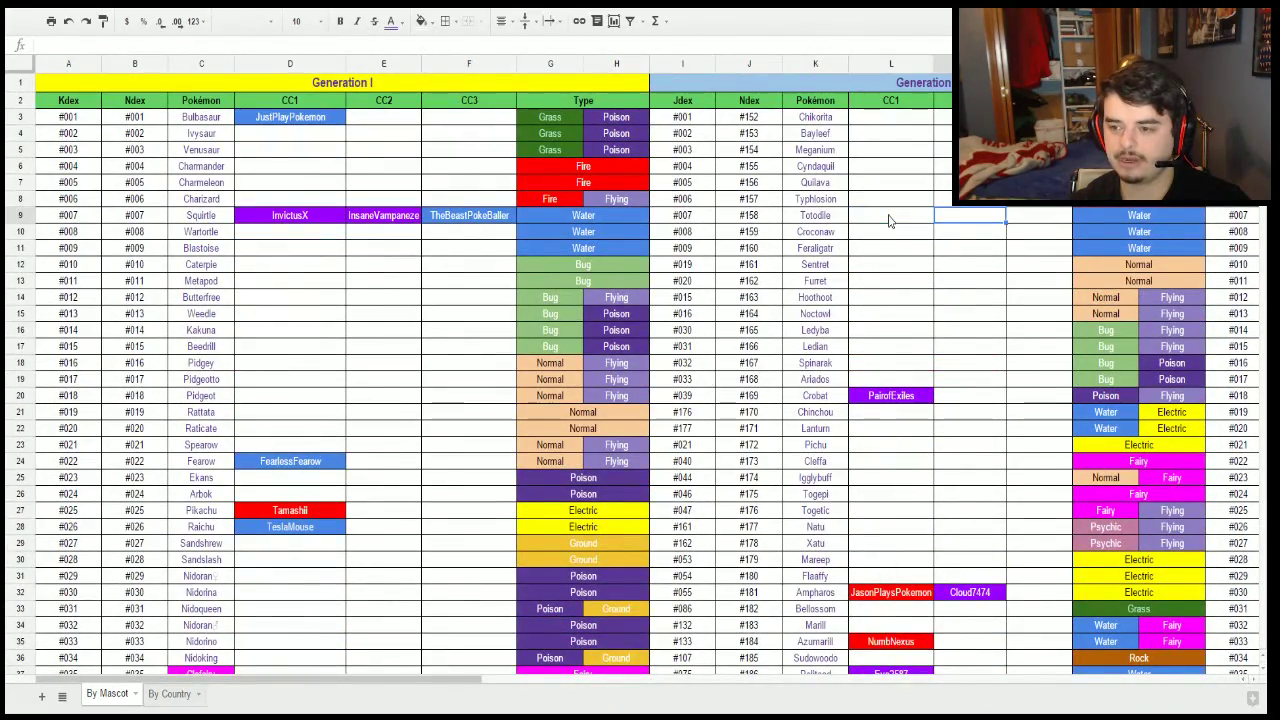
key(Left)
key(Left)
key(Left)
key(Left)
key(Left)
key(Left)
key(Left)
key(Left)
key(Left)
key(Left)
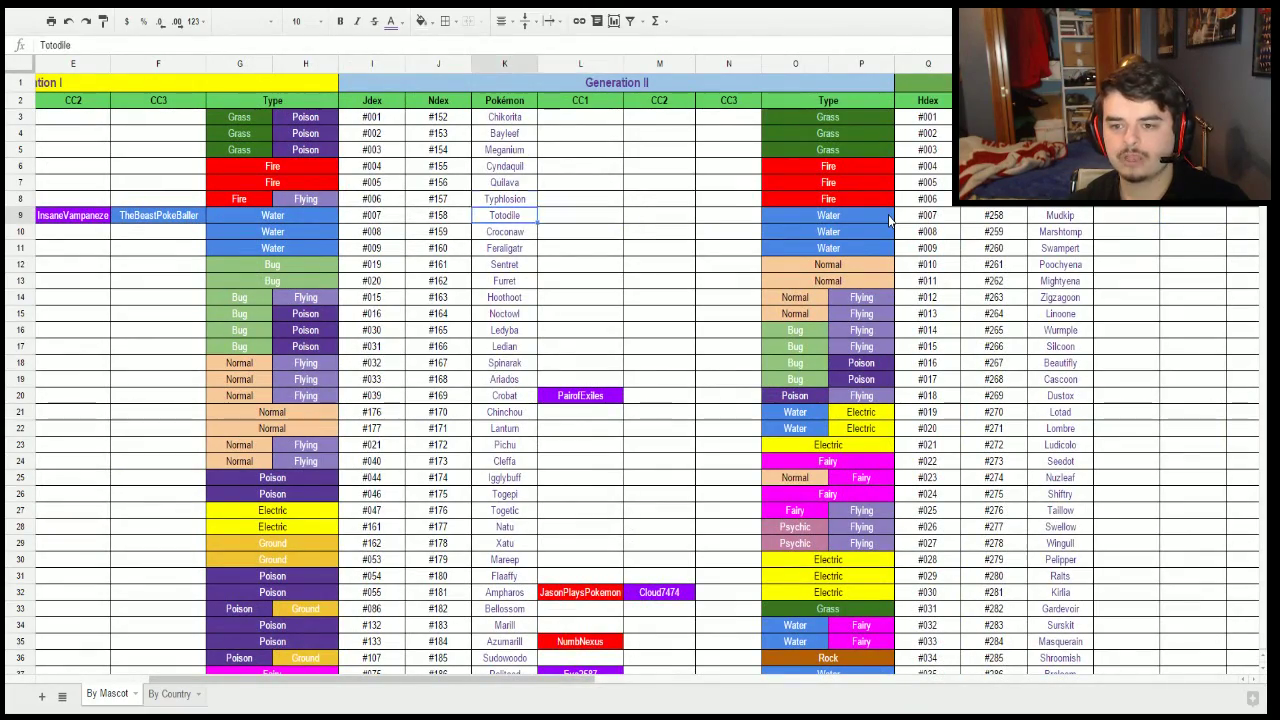
key(Up)
key(Up)
key(Up)
Scan the whole Generation II creator list again, through to the Johto totals beneath it.
scroll(551, 441, down, 18)
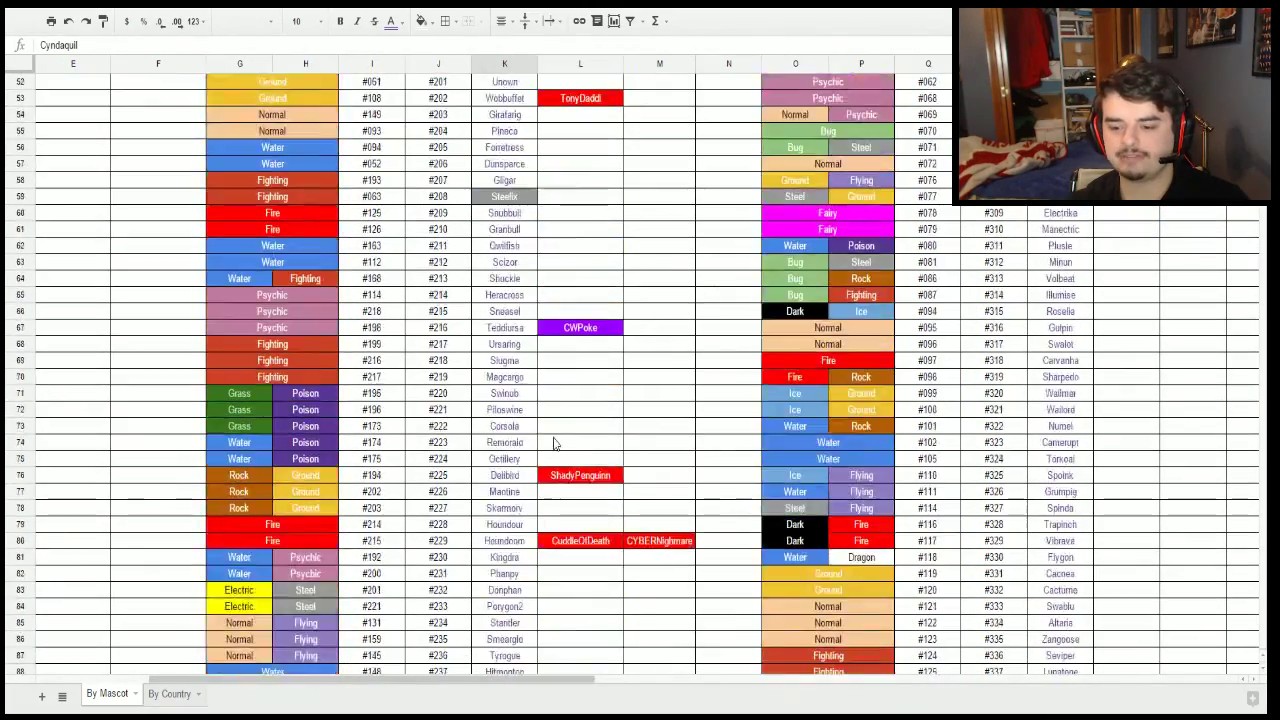
scroll(551, 441, up, 12)
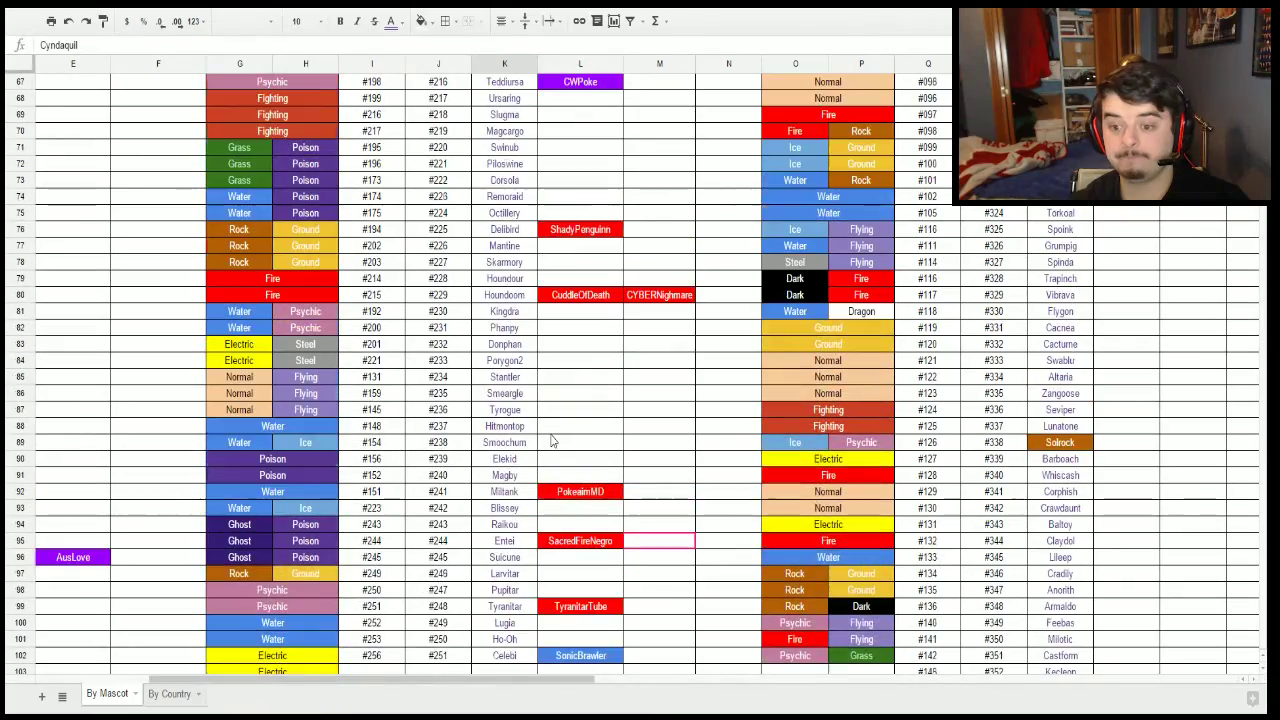
scroll(551, 441, up, 8)
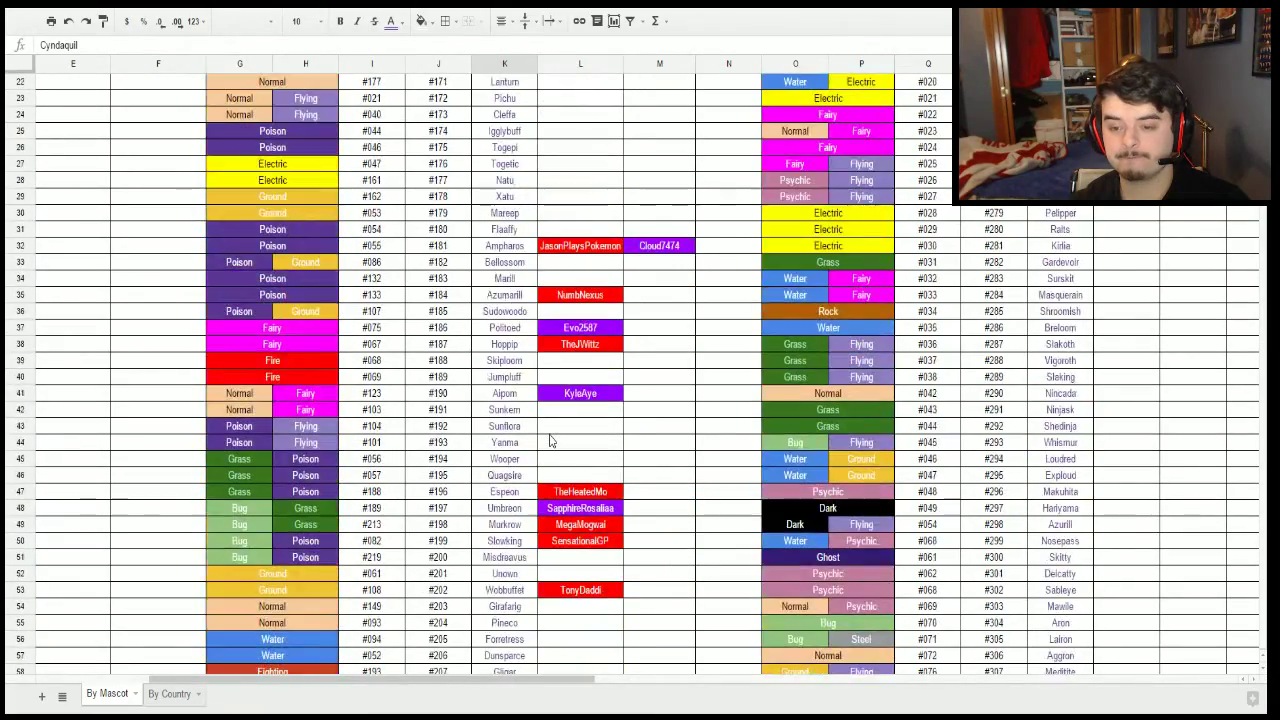
scroll(548, 441, down, 6)
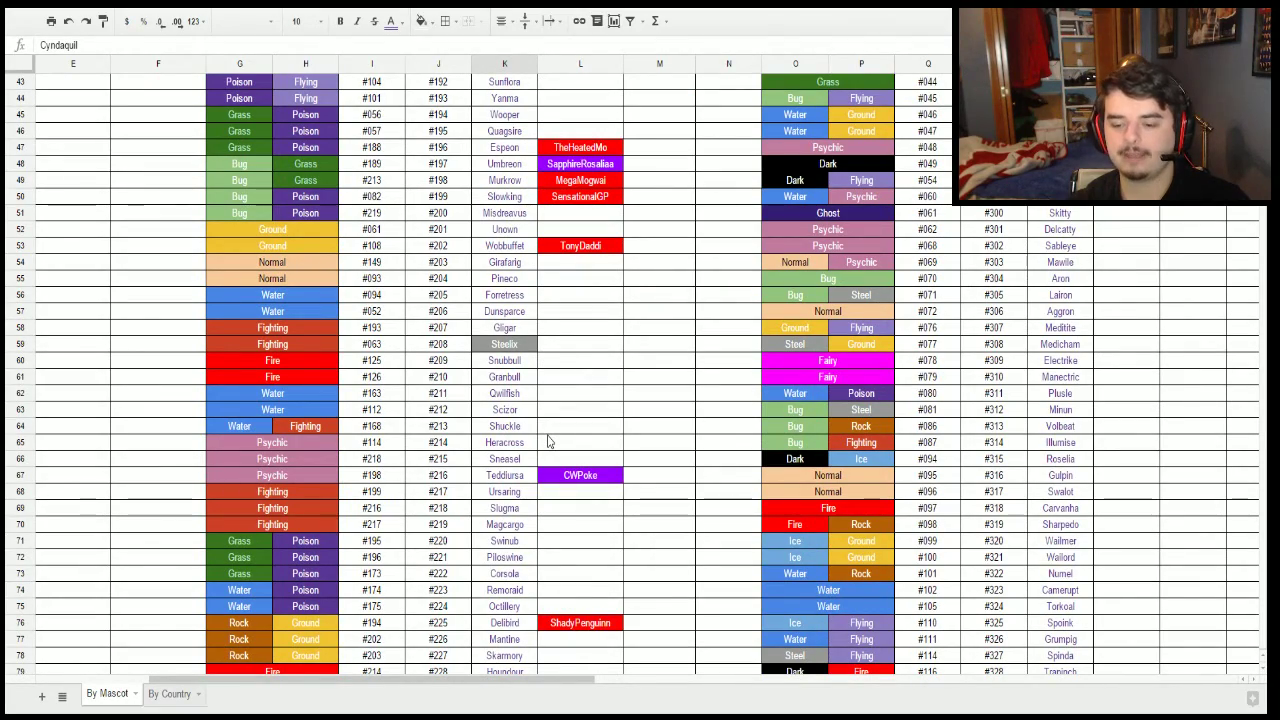
scroll(548, 441, up, 7)
scroll(548, 441, down, 6)
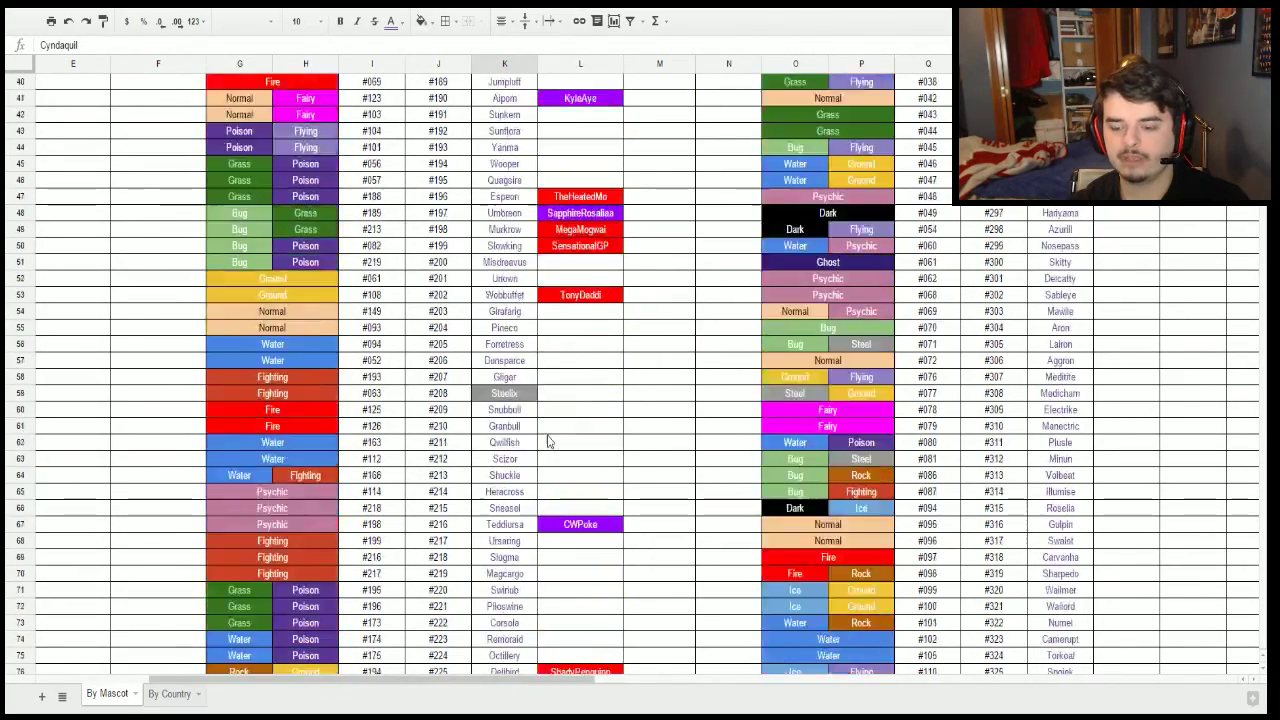
scroll(548, 441, down, 20)
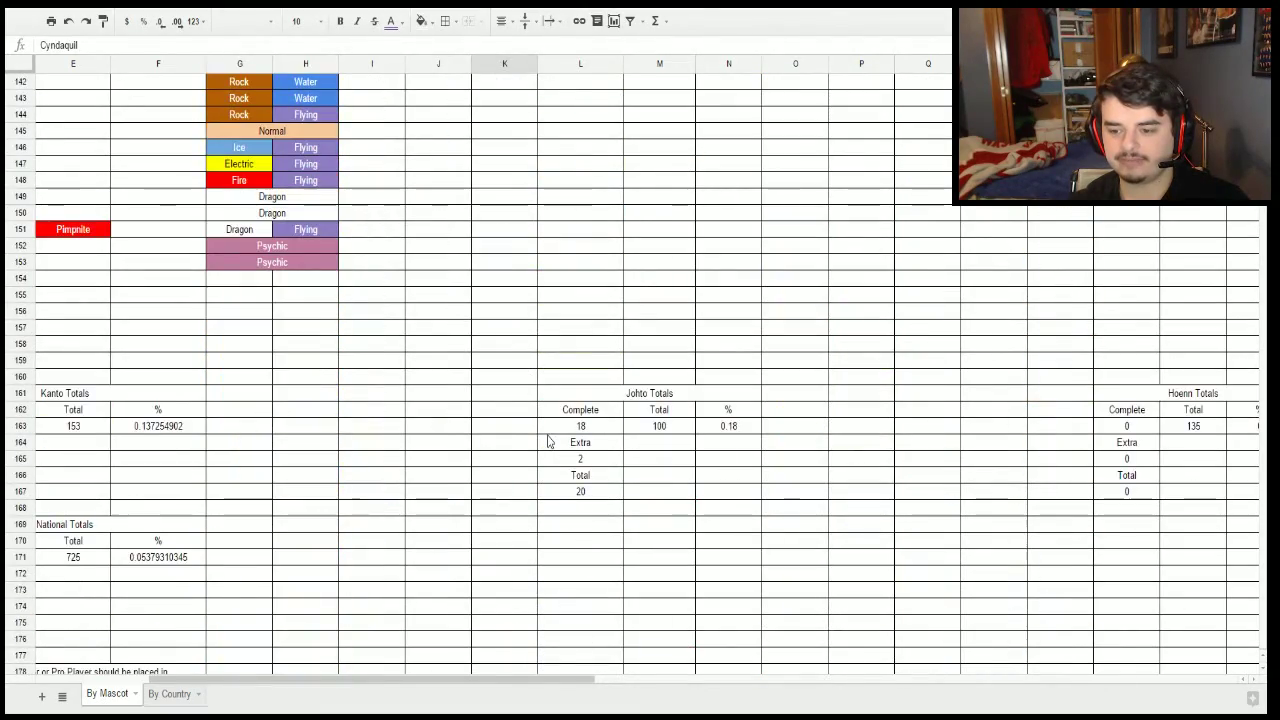
scroll(548, 441, up, 20)
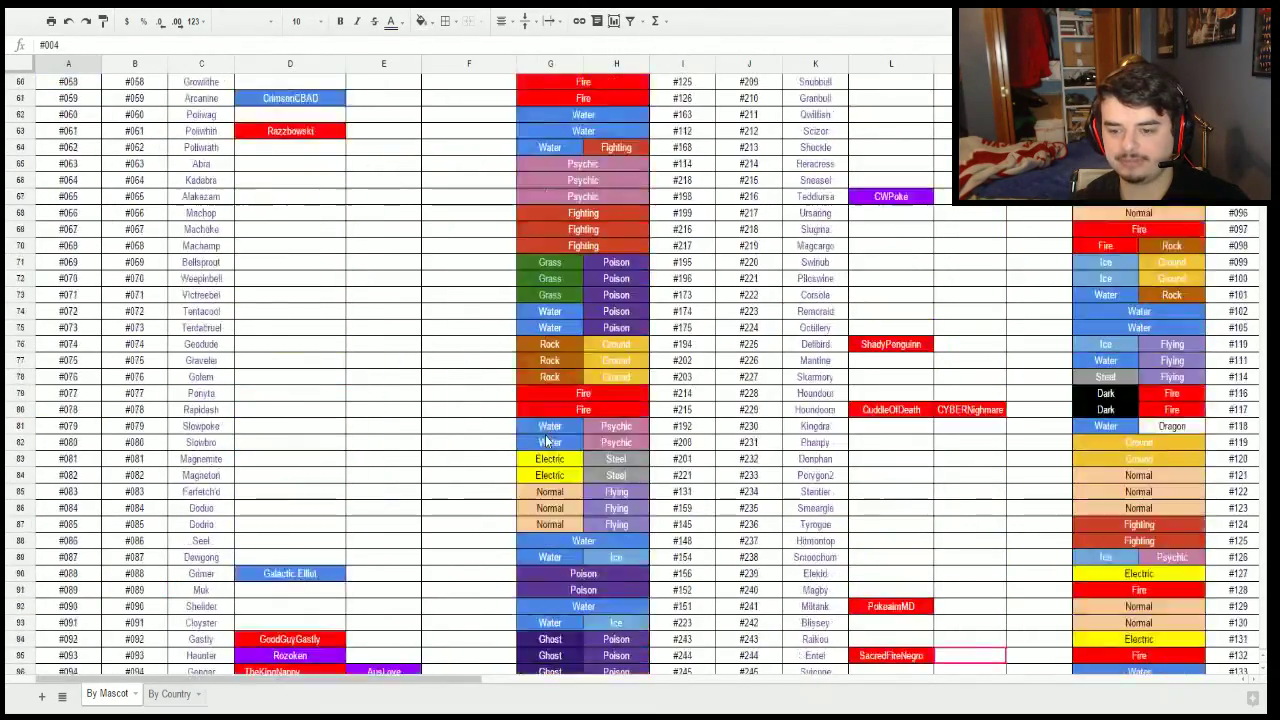
Examine the Kanto and National totals and the formulas behind their Complete and Total counts.
scroll(403, 486, down, 20)
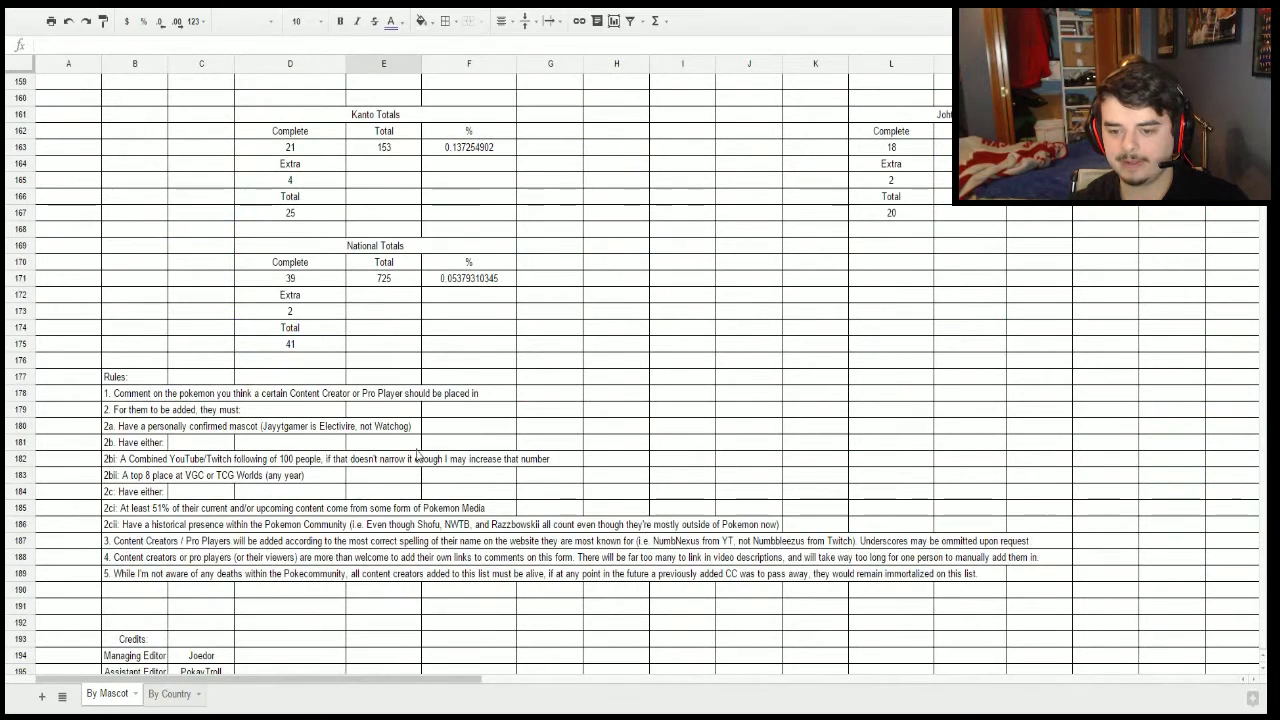
click(296, 294)
click(298, 282)
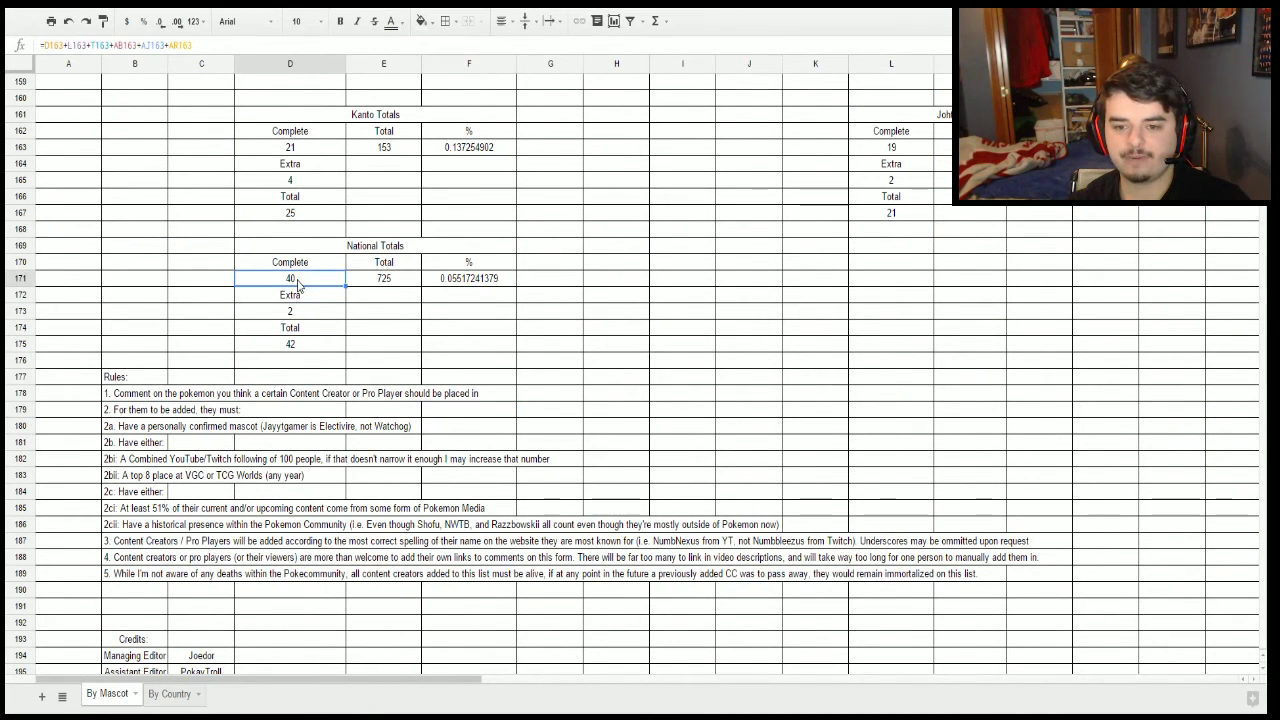
click(325, 152)
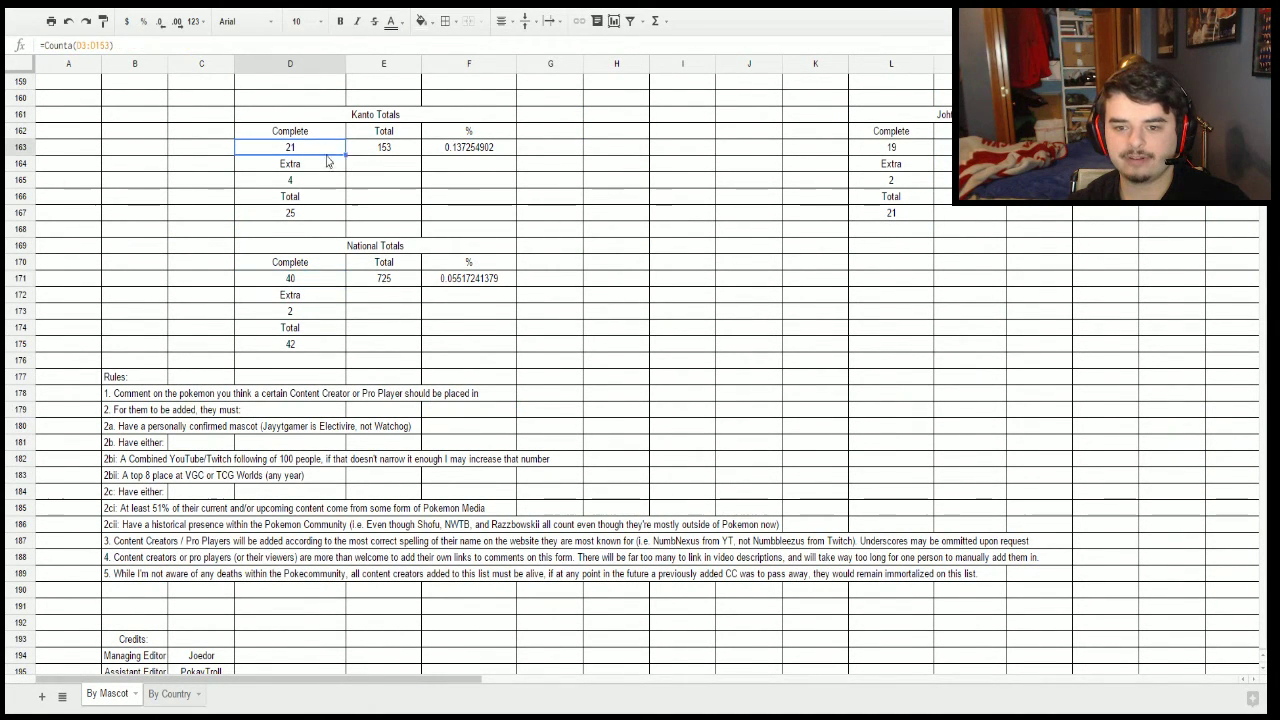
click(312, 280)
click(386, 284)
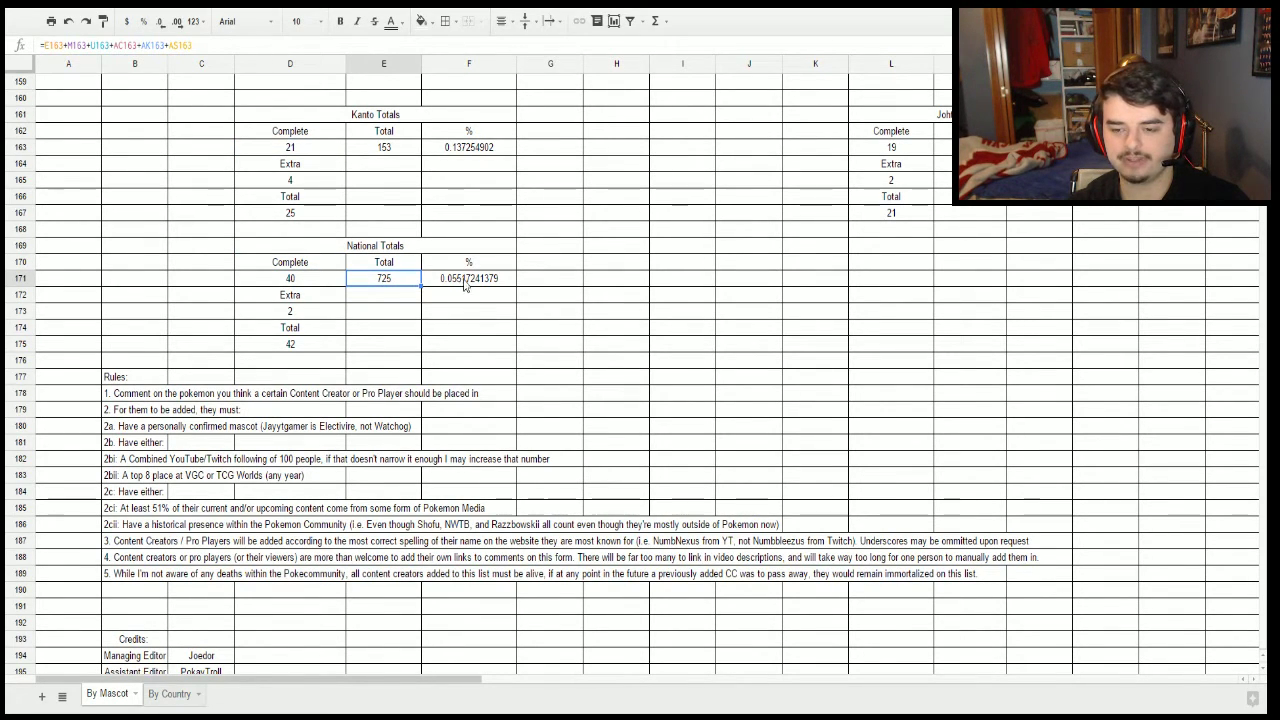
scroll(410, 294, up, 1)
click(479, 338)
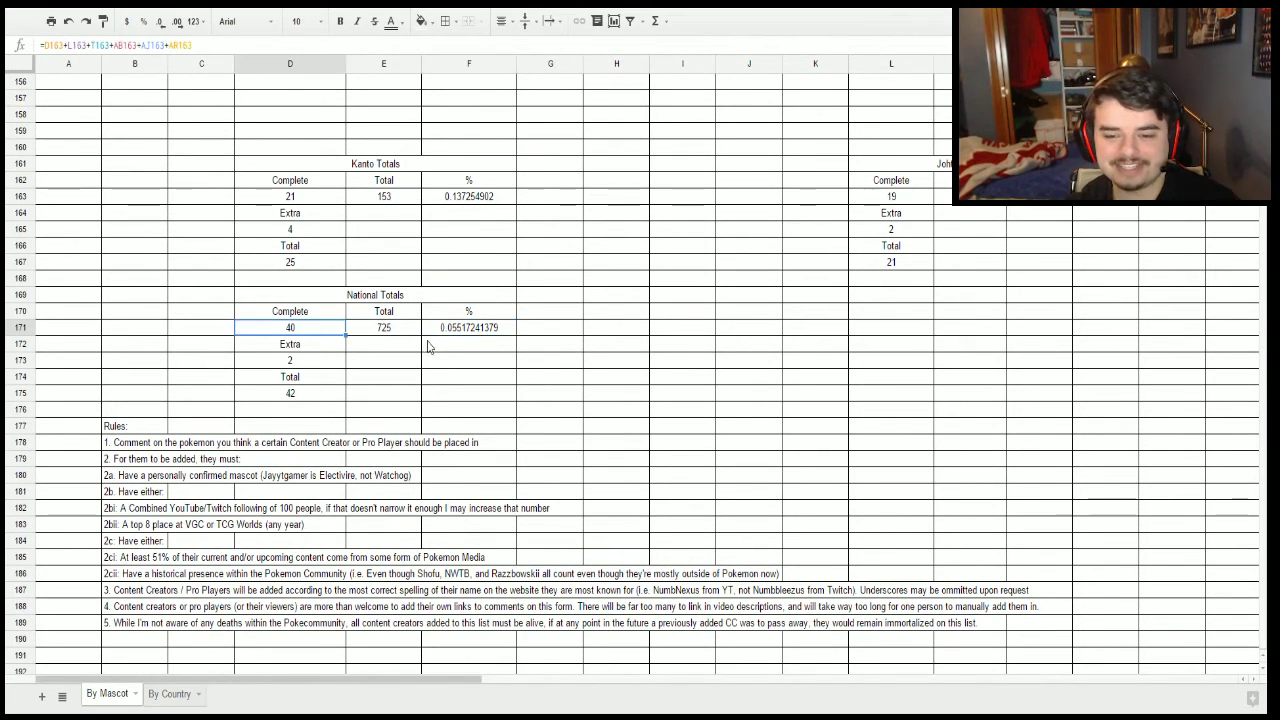
click(323, 327)
click(368, 333)
click(320, 333)
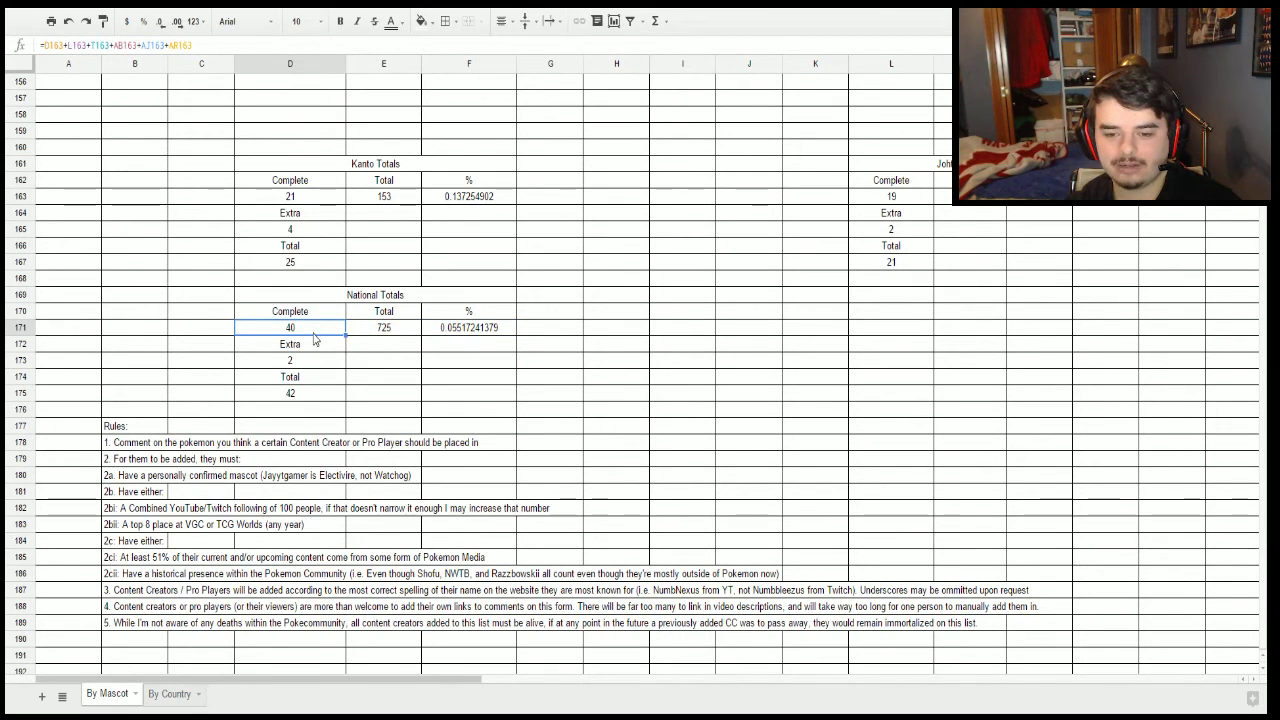
Format the completion values under % in the National Totals and Kanto Totals as percentages.
click(467, 334)
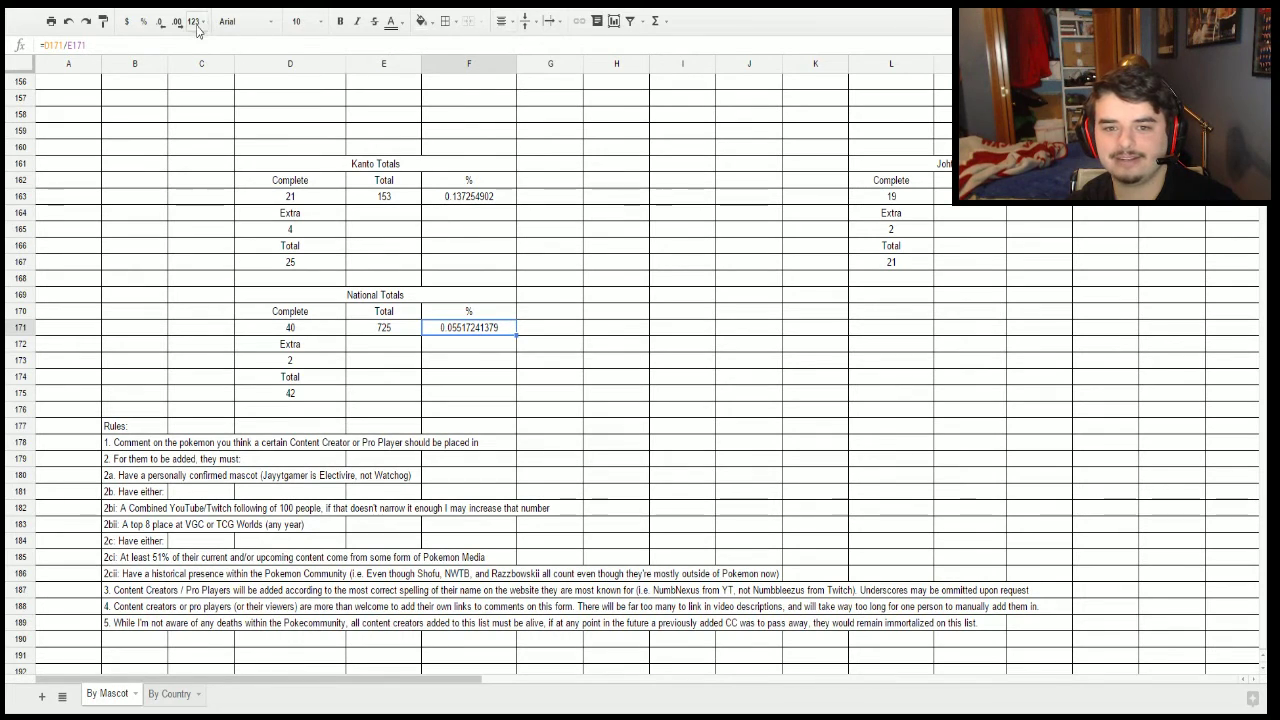
click(145, 22)
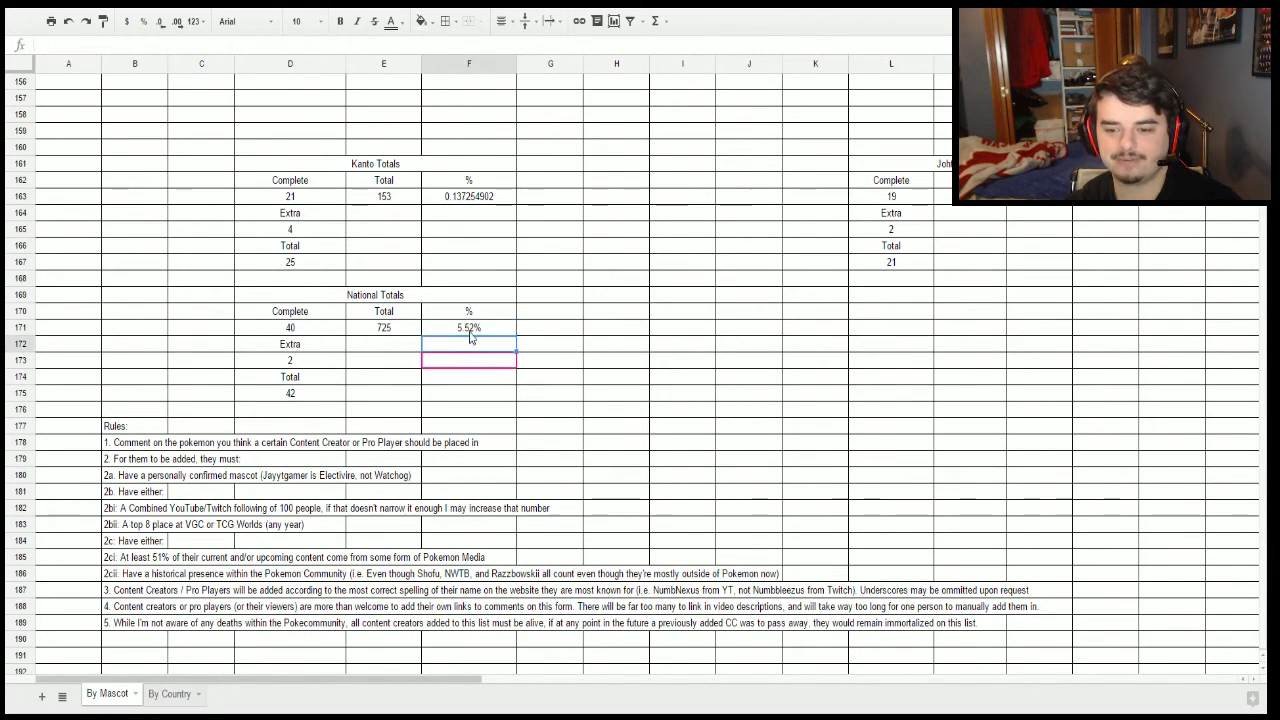
click(465, 198)
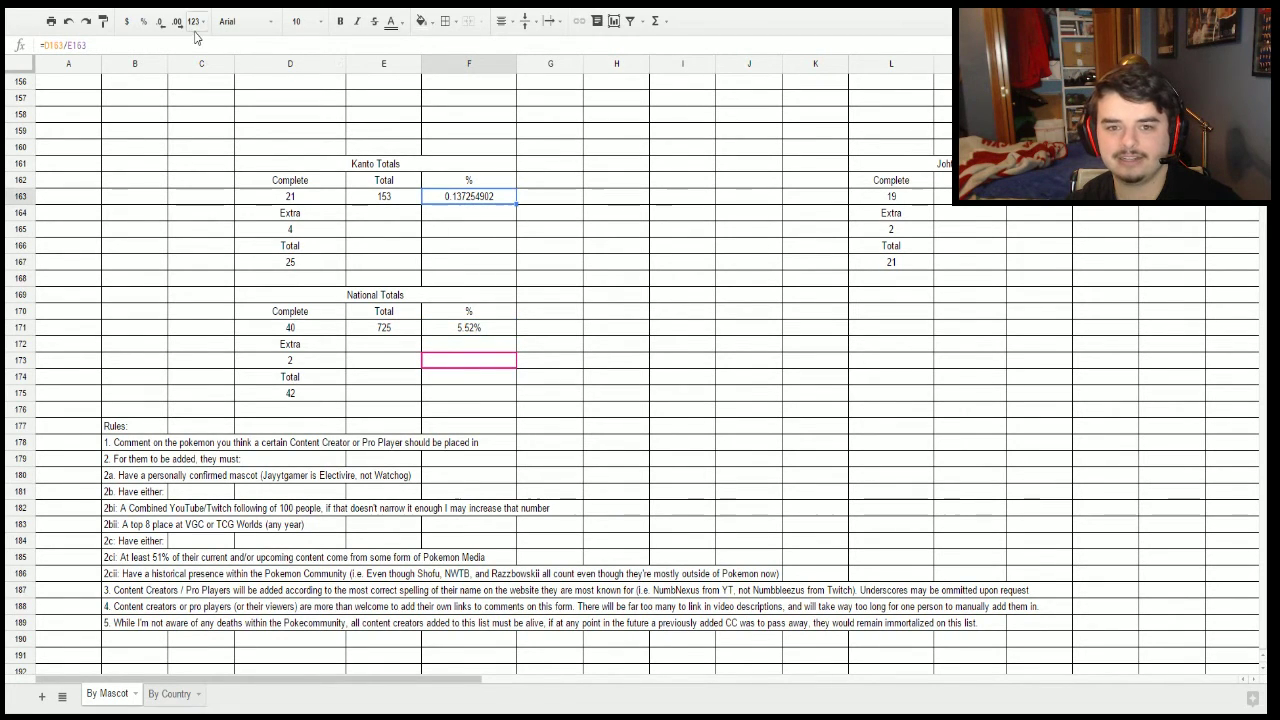
click(145, 22)
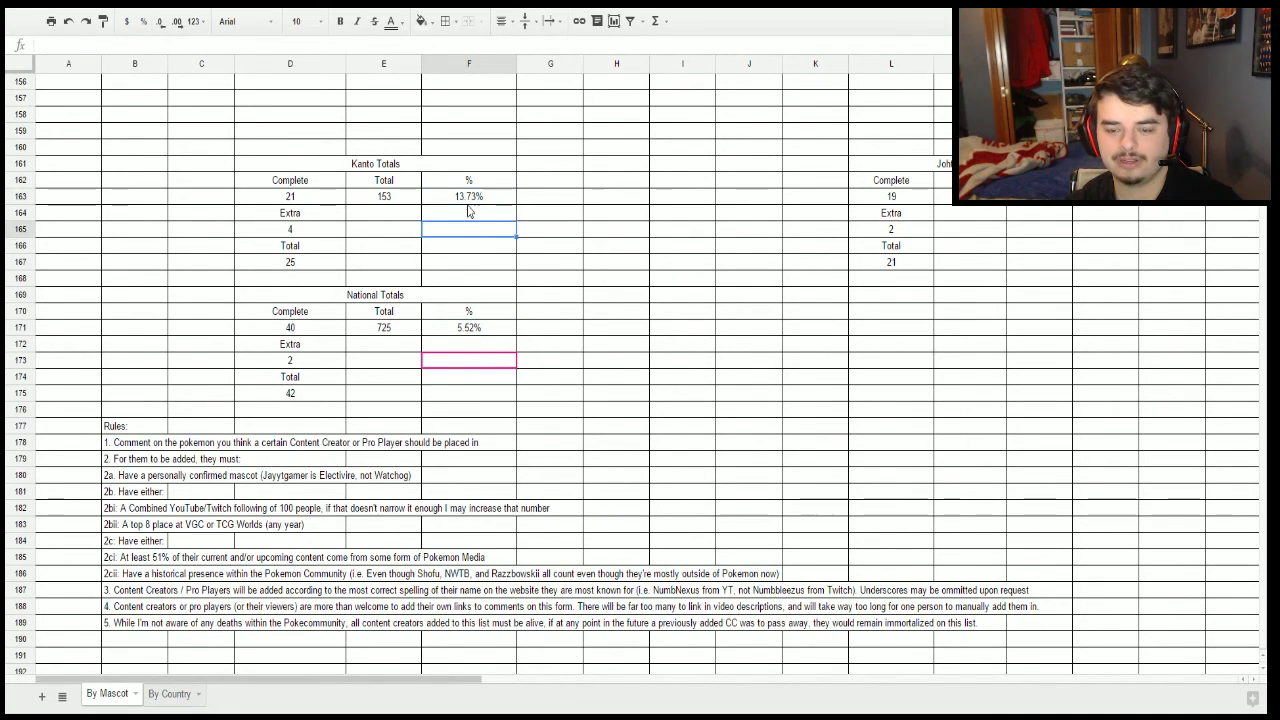
key(Right)
key(Right)
key(Left)
key(Left)
key(Left)
key(Left)
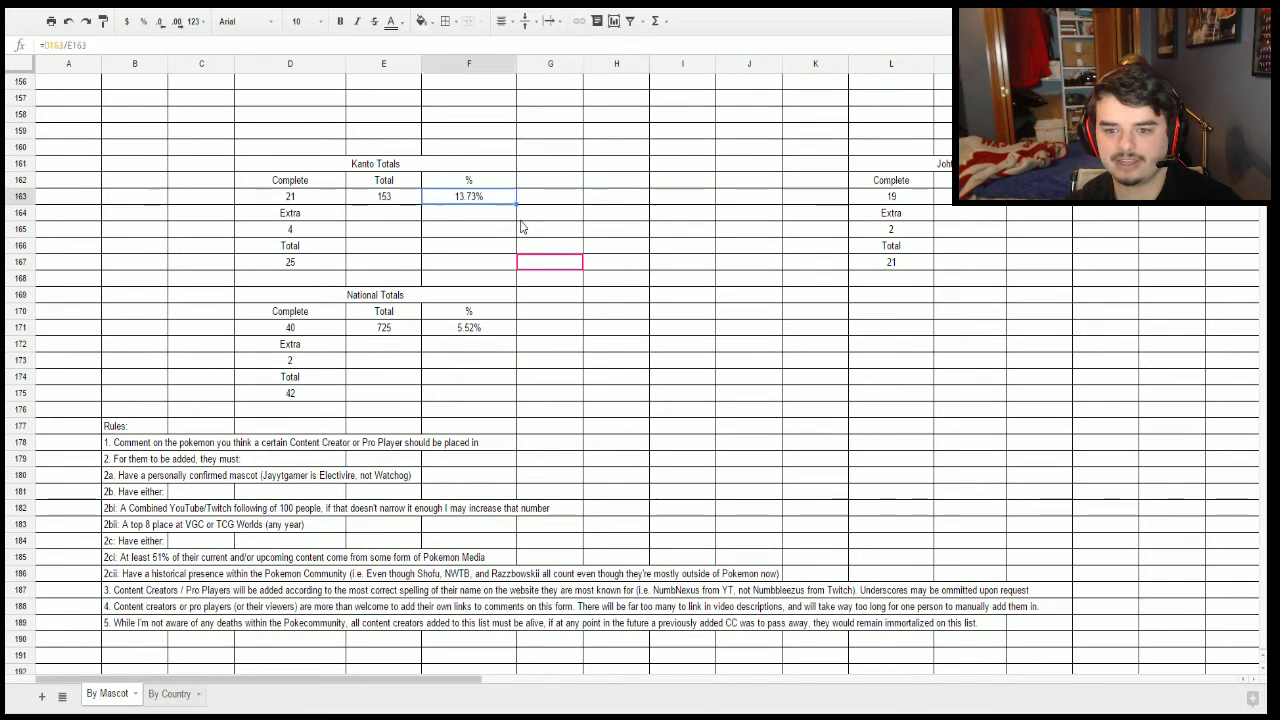
Inspect the formula behind the combined Total at the end of the National Totals block.
key(Down)
key(Down)
key(Down)
key(Down)
key(Down)
key(Down)
key(Down)
key(Down)
key(Down)
key(Down)
key(Down)
key(Down)
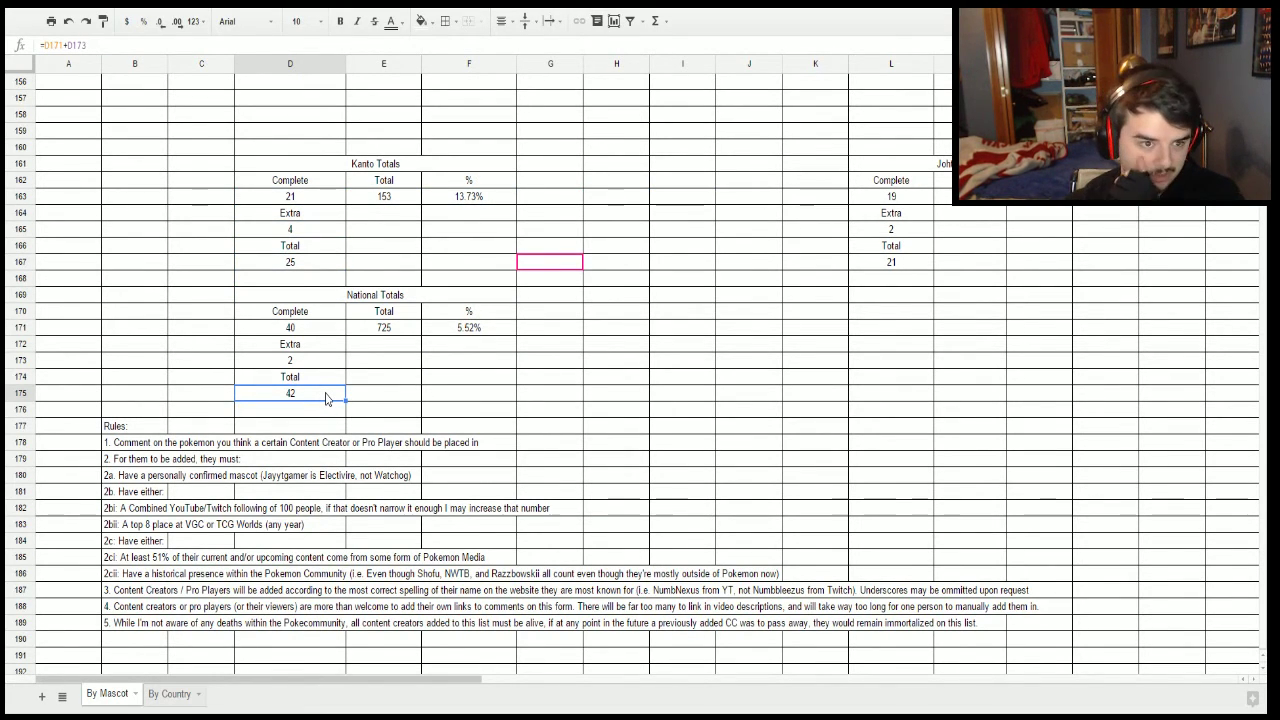
Review the creator list back up to its first rows, checking the empty Generation II CC1 cells from Spinarak up to Furret.
scroll(325, 398, up, 20)
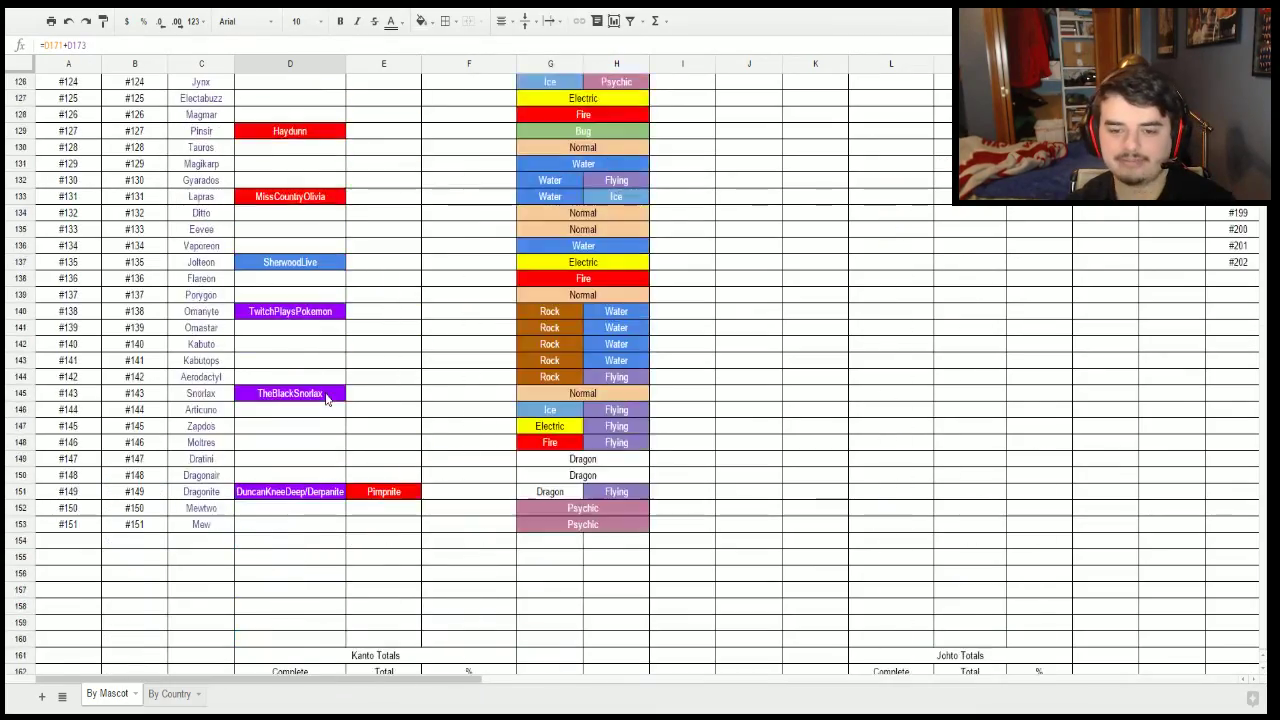
scroll(325, 398, up, 20)
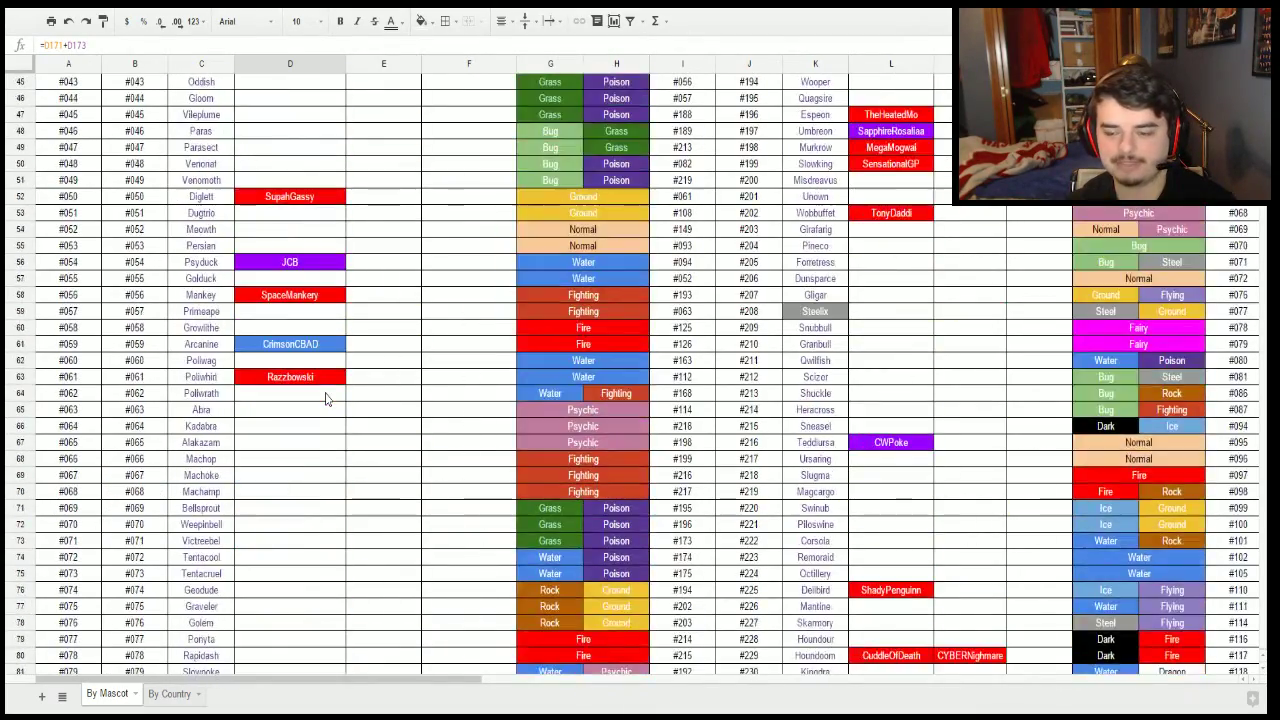
scroll(325, 398, up, 1)
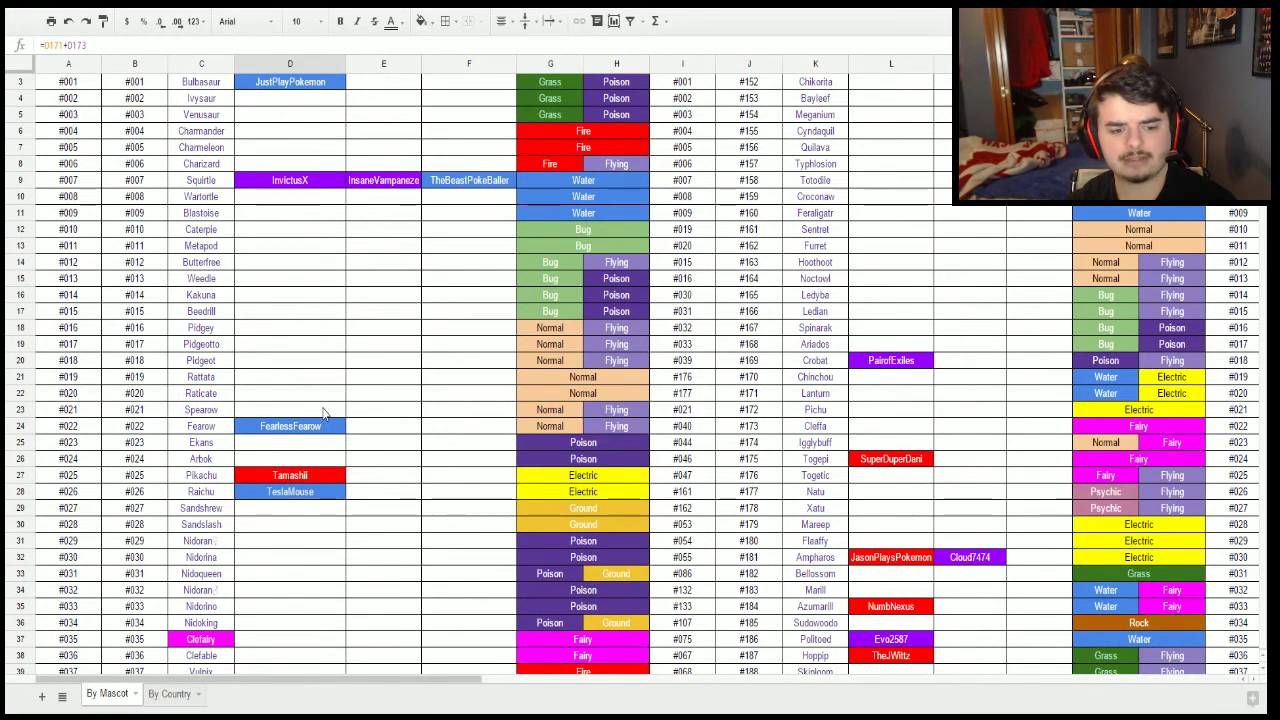
scroll(357, 414, up, 1)
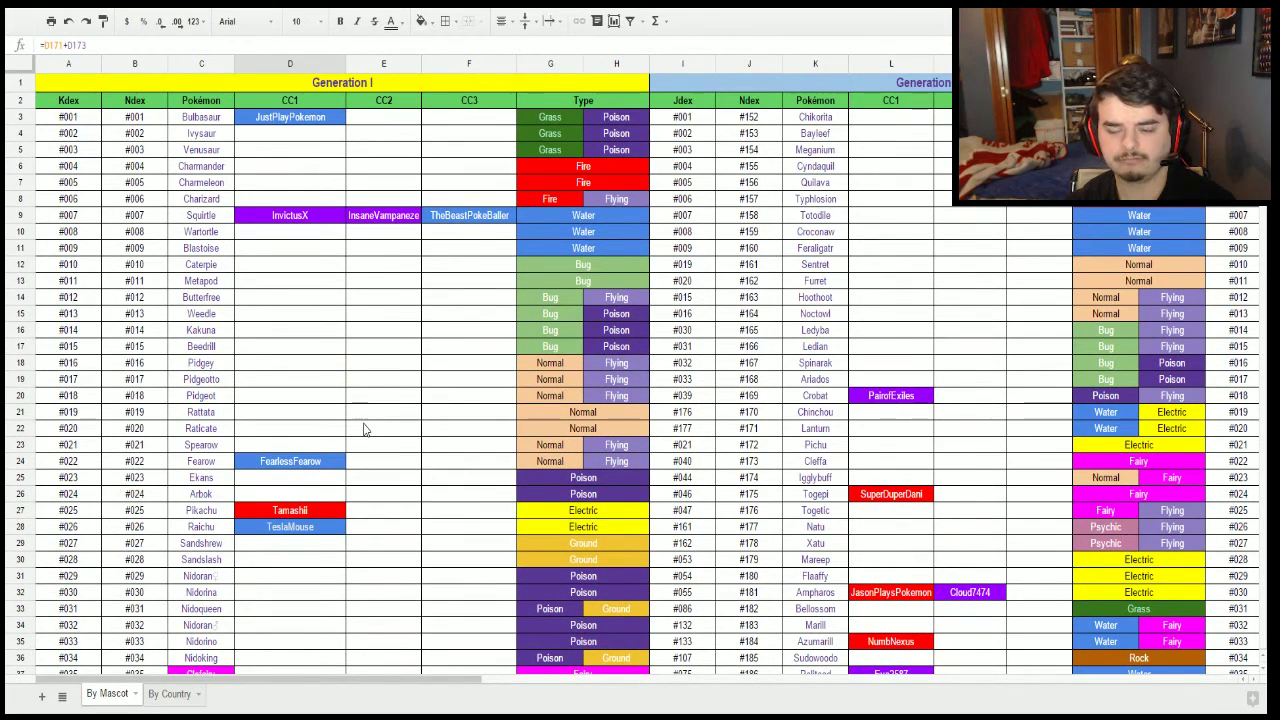
click(858, 361)
click(868, 346)
click(872, 321)
click(874, 298)
click(873, 282)
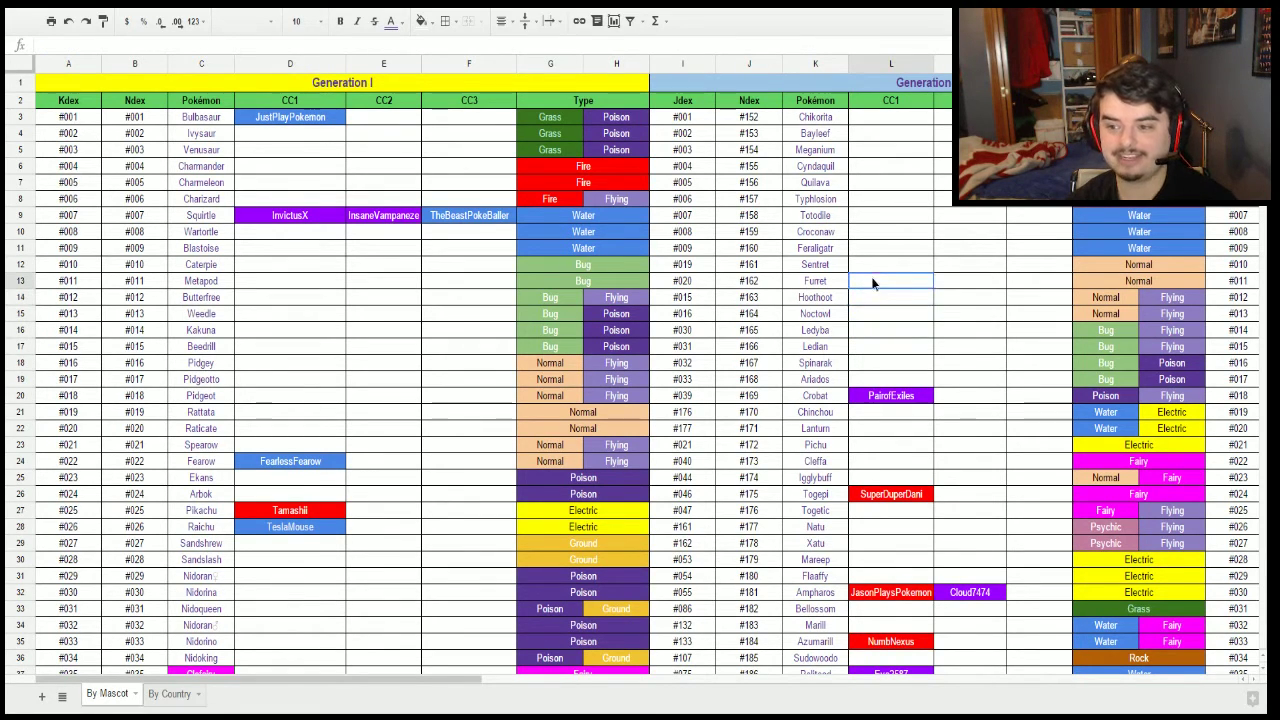